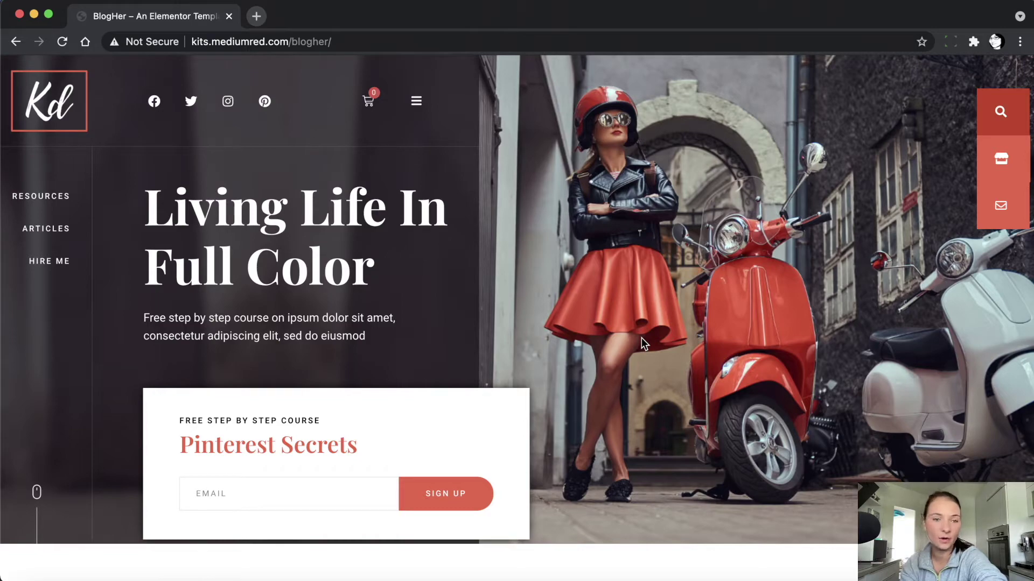
Browse the BlogHer demo site and its full-screen navigation menu
scroll(641, 337, down, 15)
scroll(641, 338, down, 19)
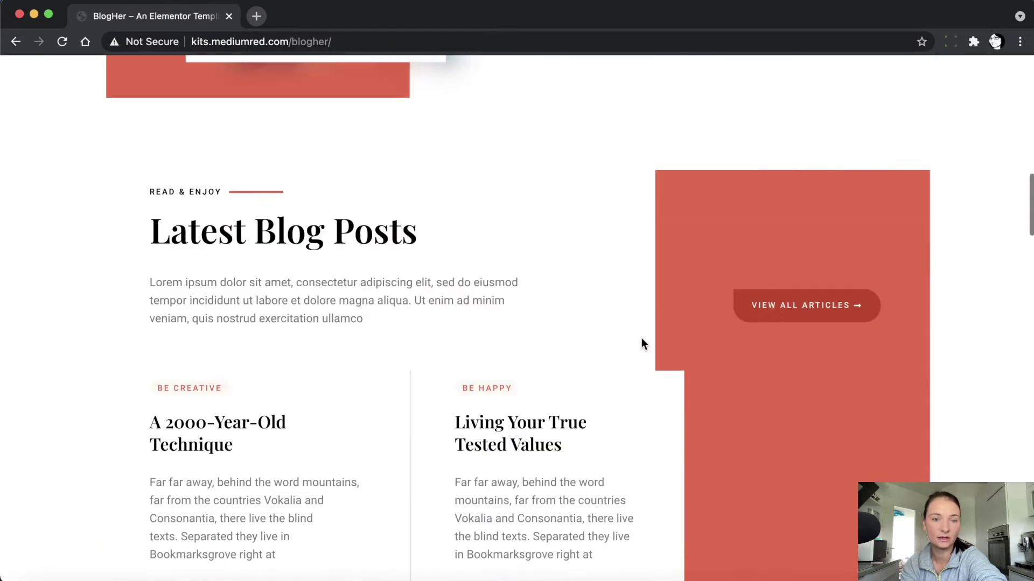
scroll(641, 338, up, 7)
scroll(641, 337, down, 2)
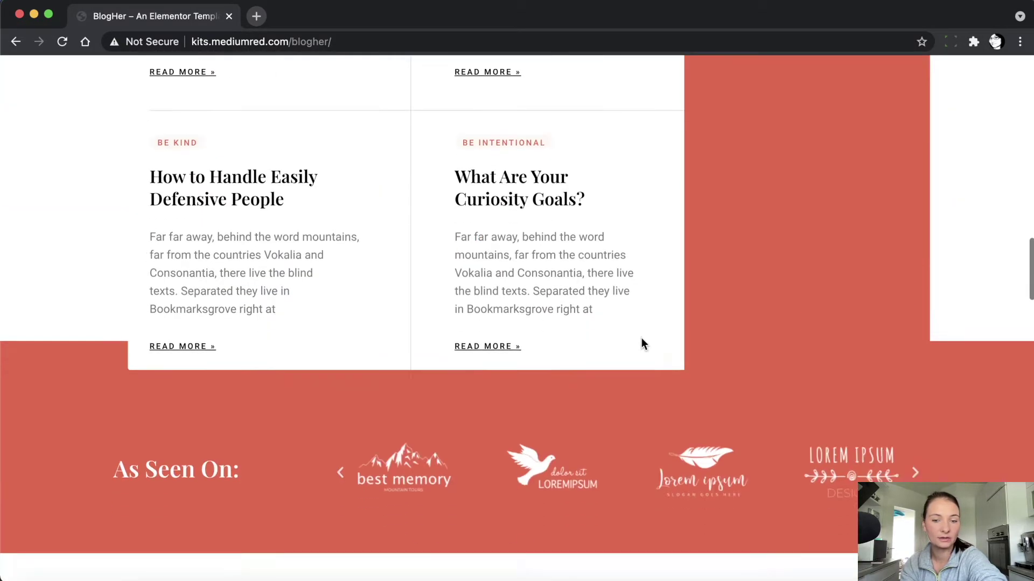
scroll(641, 338, up, 20)
click(416, 102)
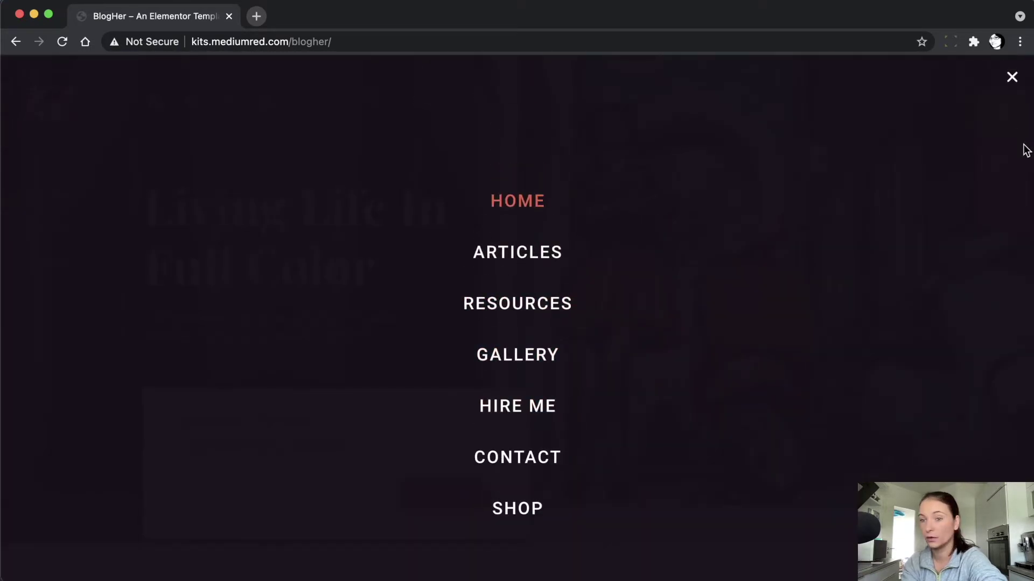
click(1012, 78)
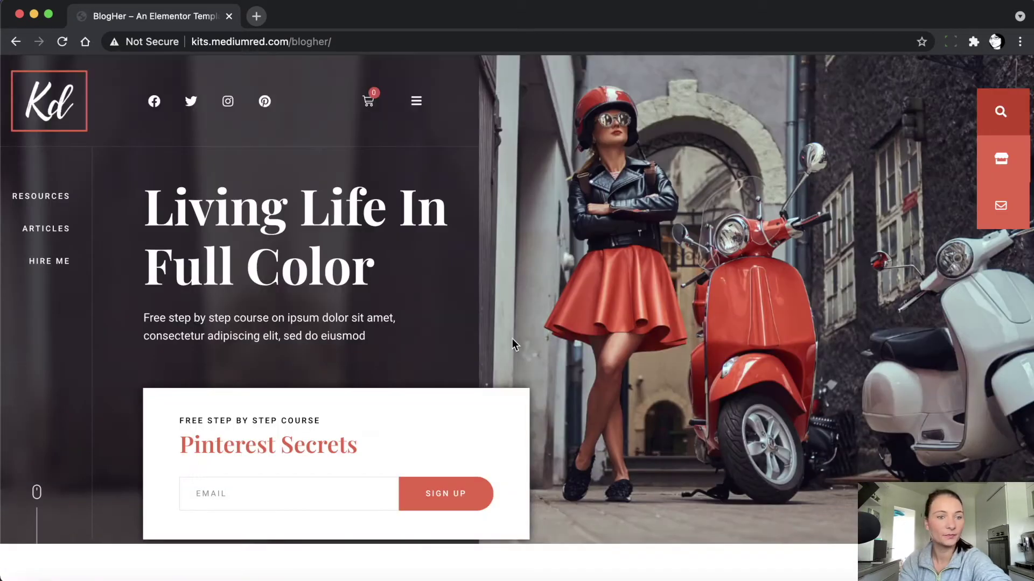
Load the bloghertest site and open its wp-admin dashboard
click(329, 41)
text(test)
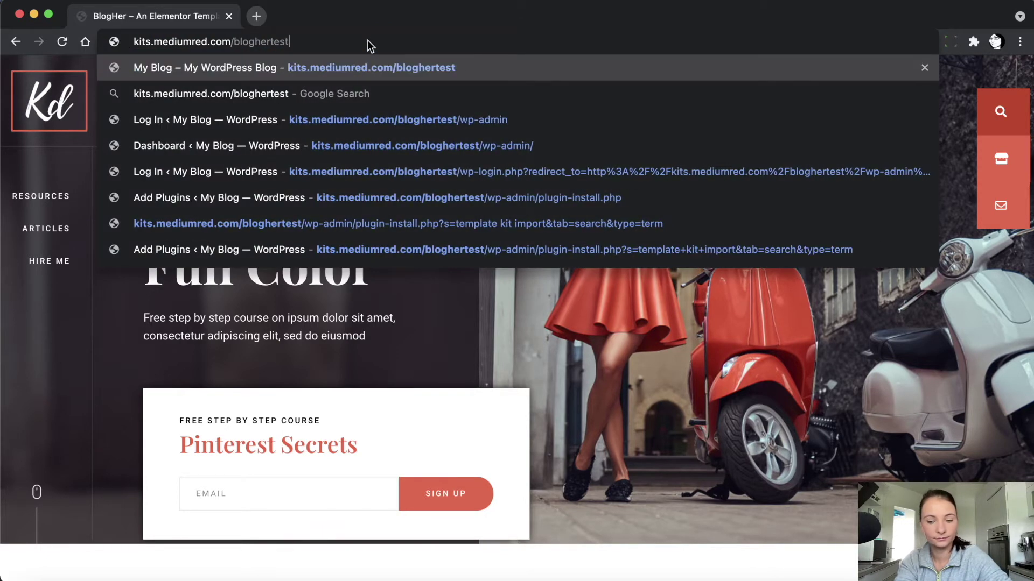
key(Return)
click(368, 41)
click(397, 42)
text(wp)
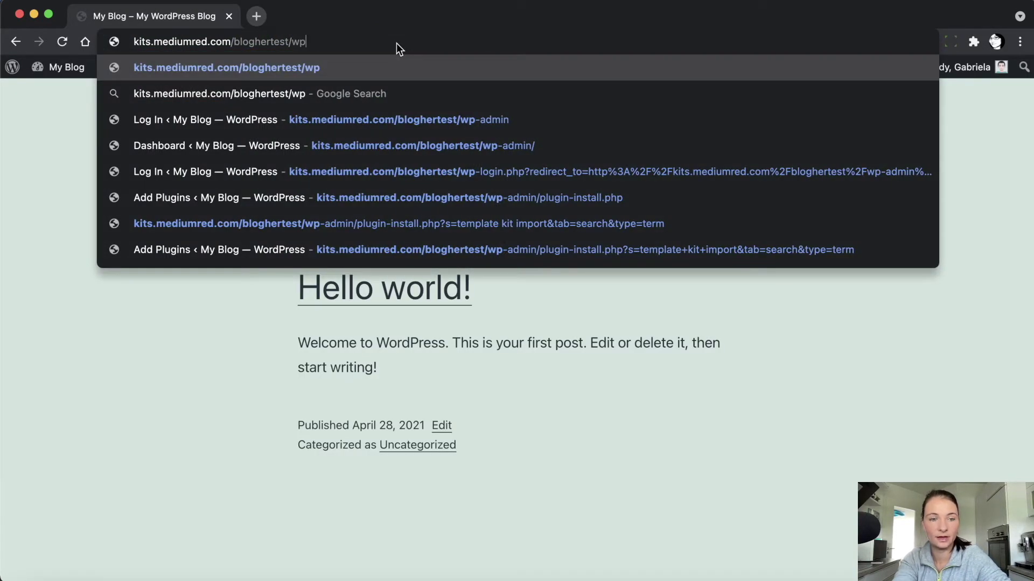
text(-admin)
key(Return)
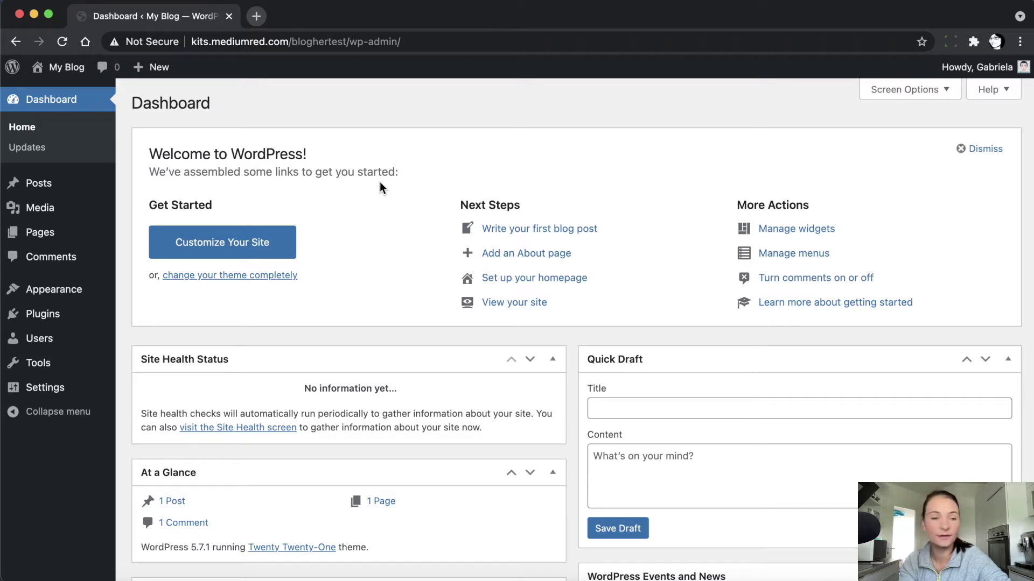
Search the plugin directory for 'template kit import', then install and activate it
mouse_move(36, 317)
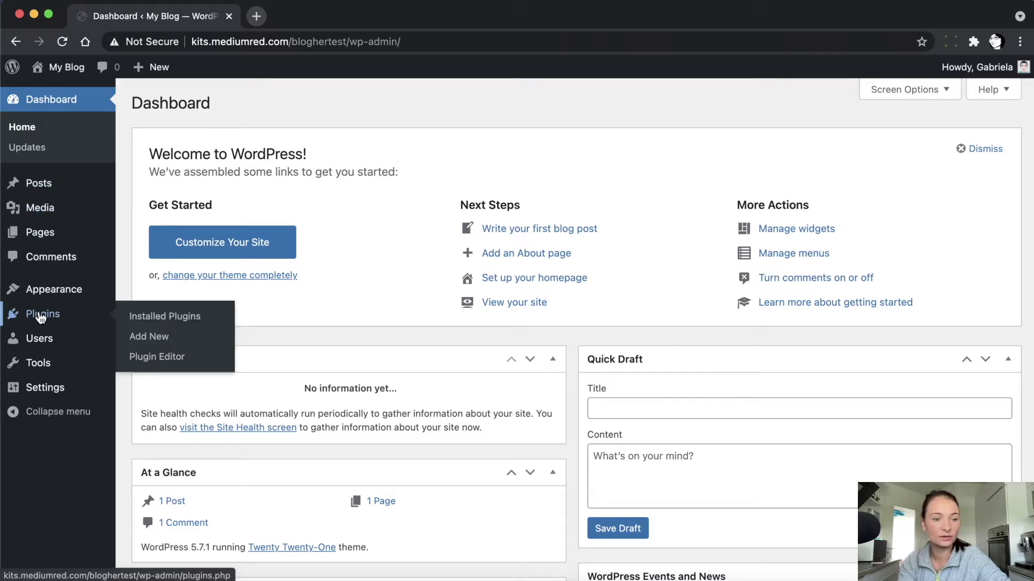
click(139, 336)
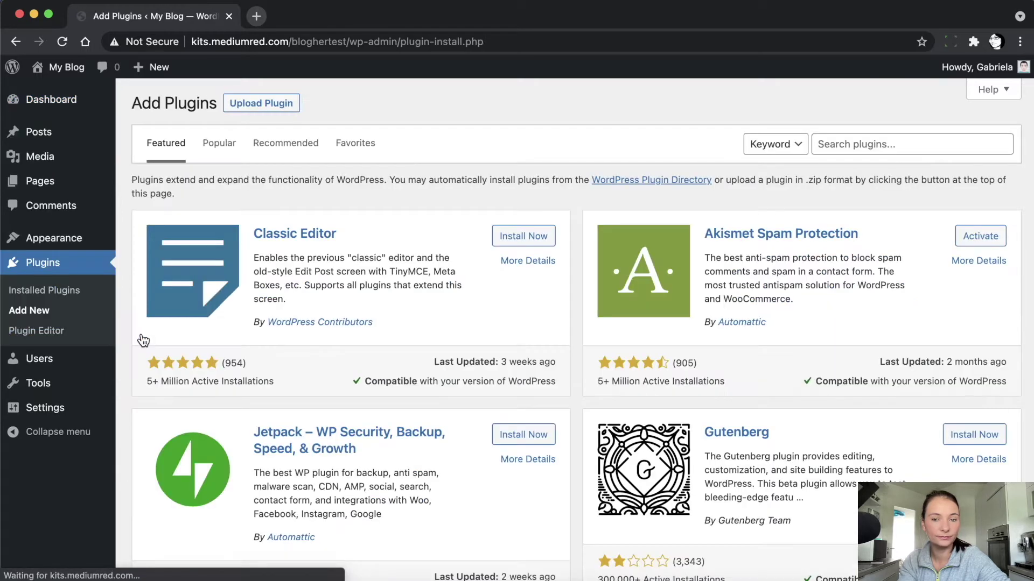
click(848, 146)
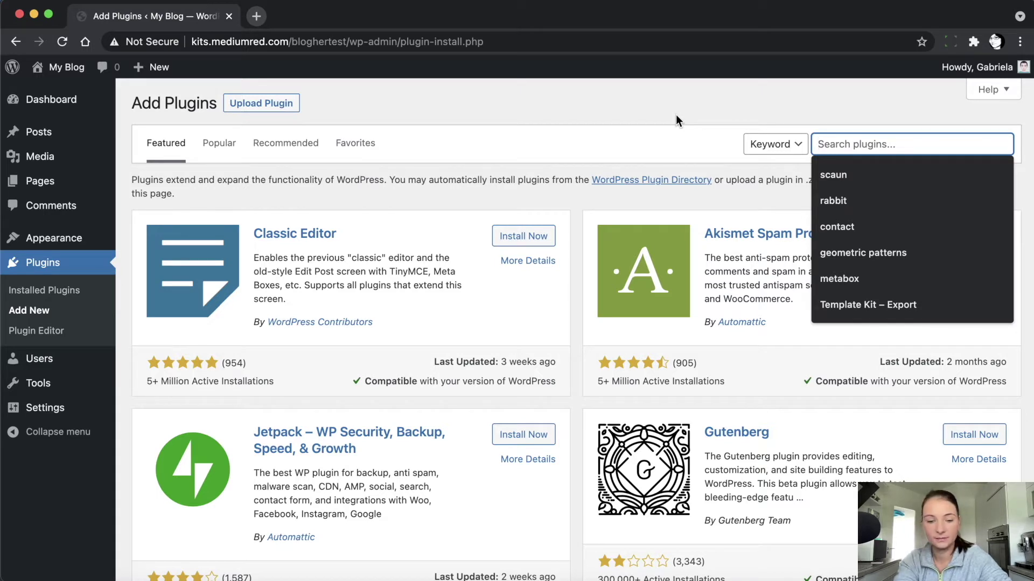
text(template kit)
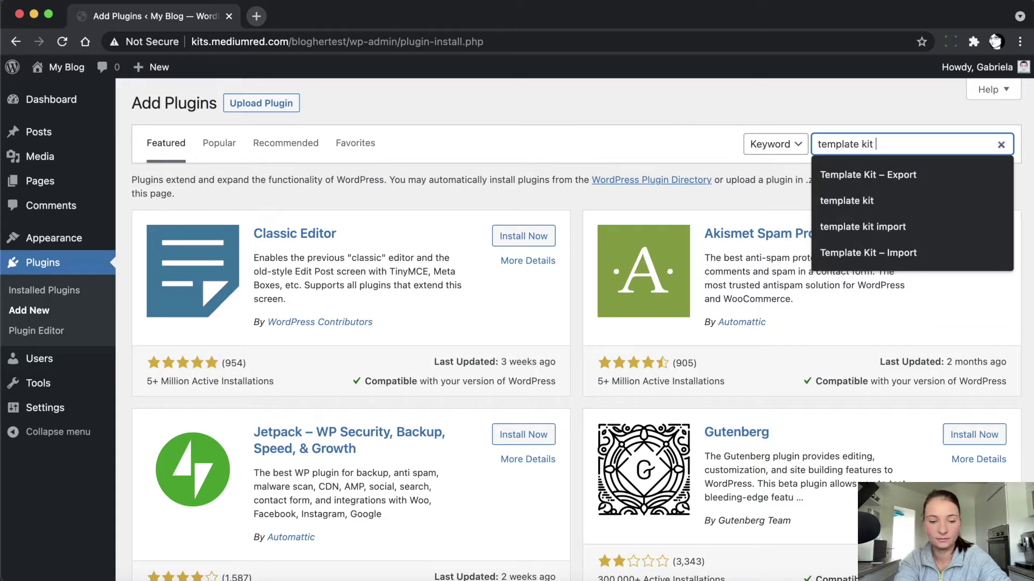
text( import)
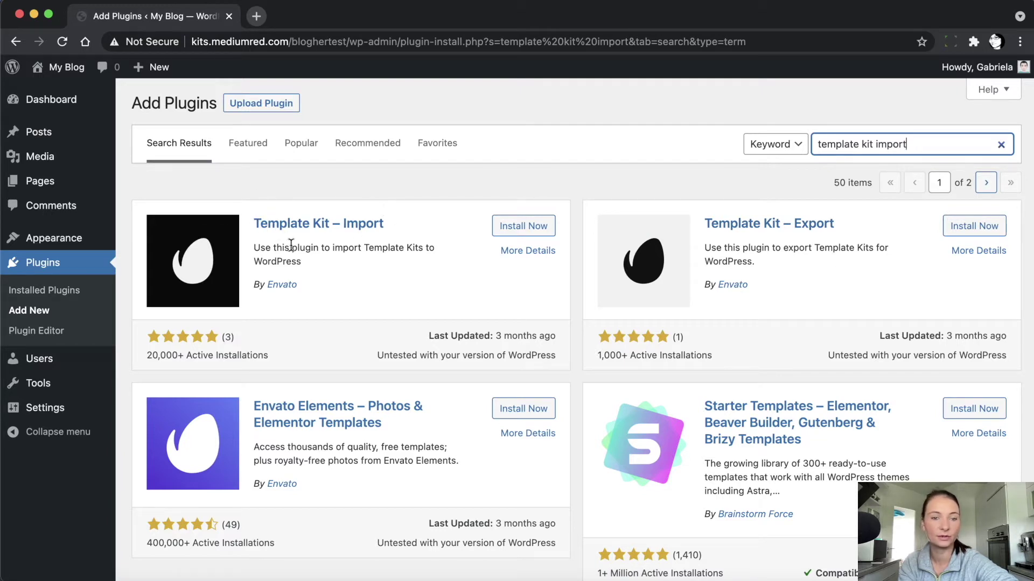
click(509, 229)
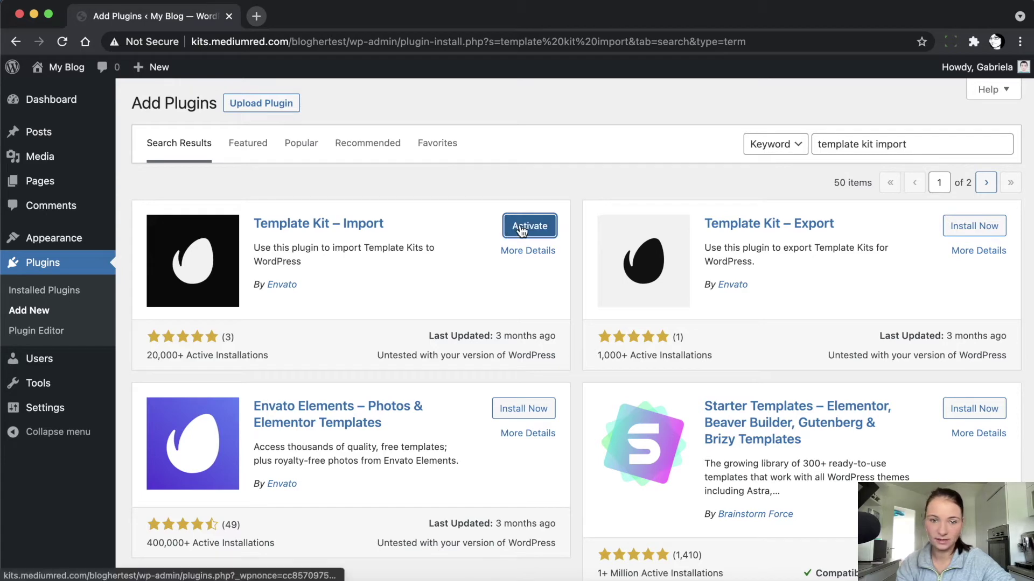
click(525, 230)
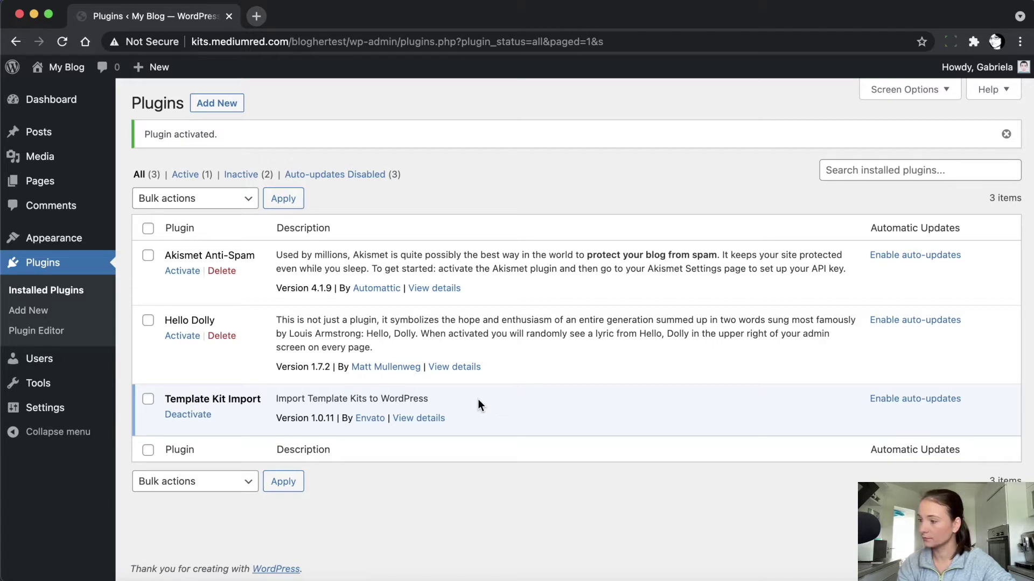
Search the installed plugins for 'elementor'
click(841, 170)
text(e)
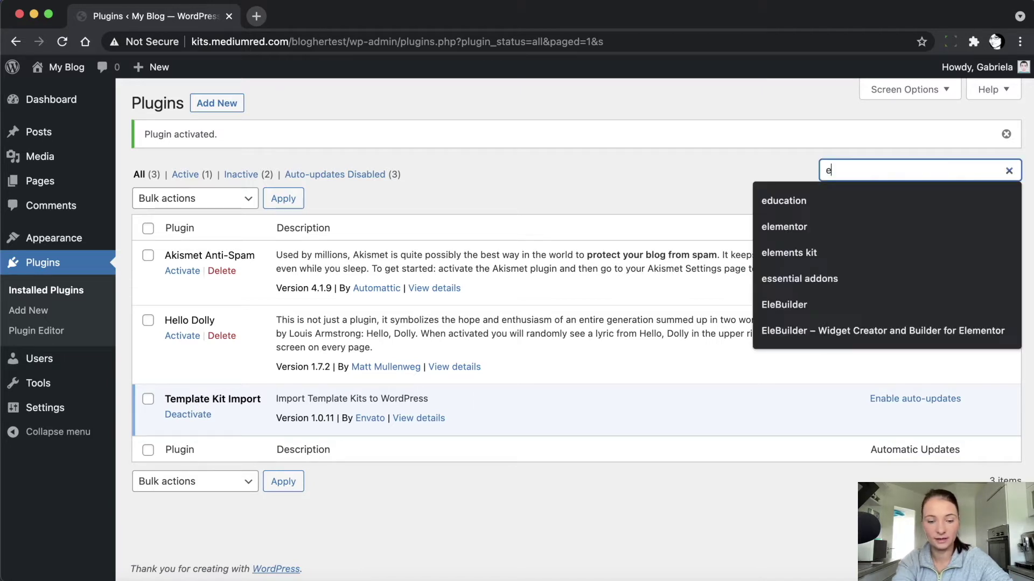
text(lementor)
key(Return)
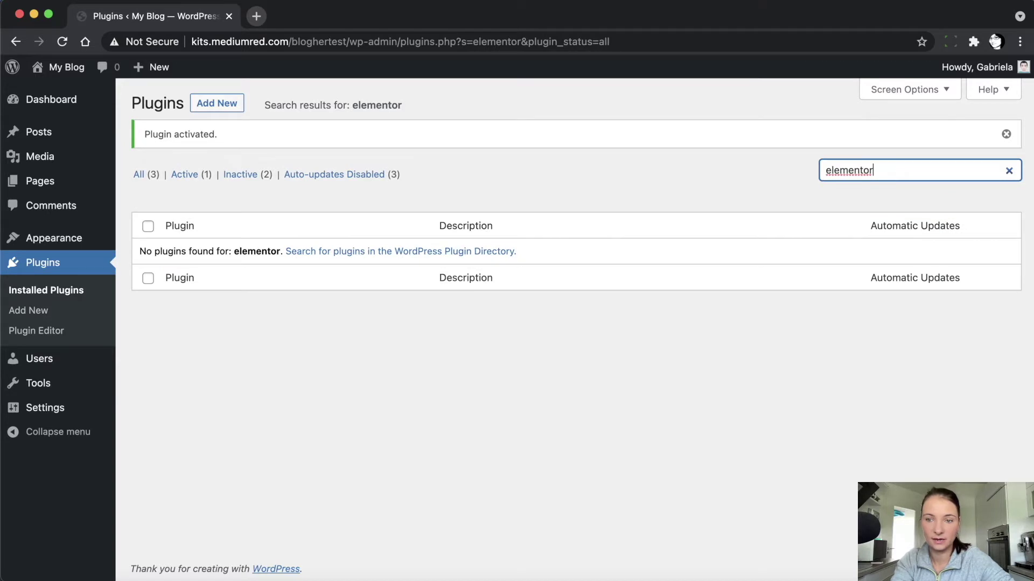
click(292, 135)
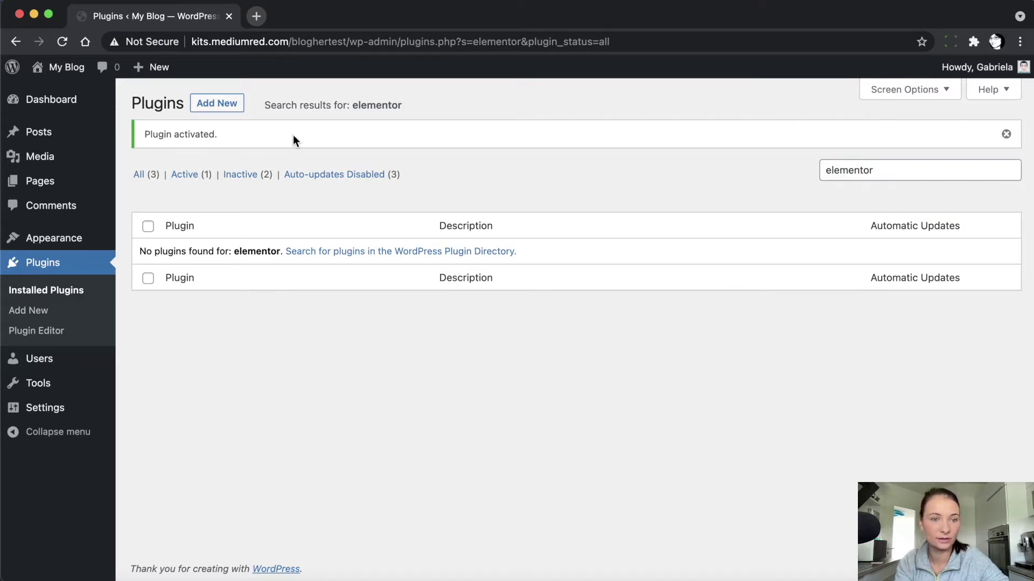
Find Elementor Website Builder in the plugin directory, install it and activate it
click(216, 104)
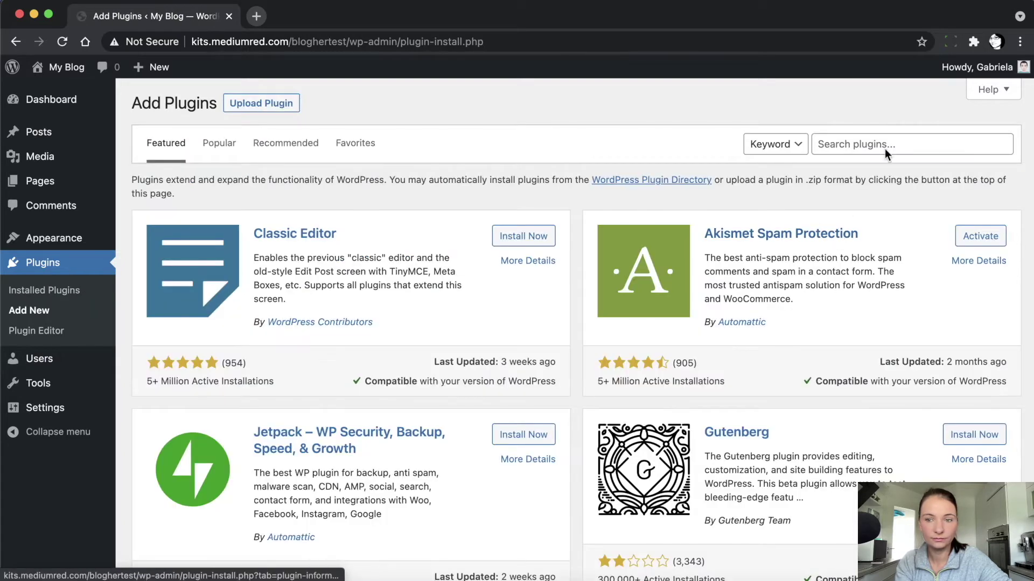
click(868, 143)
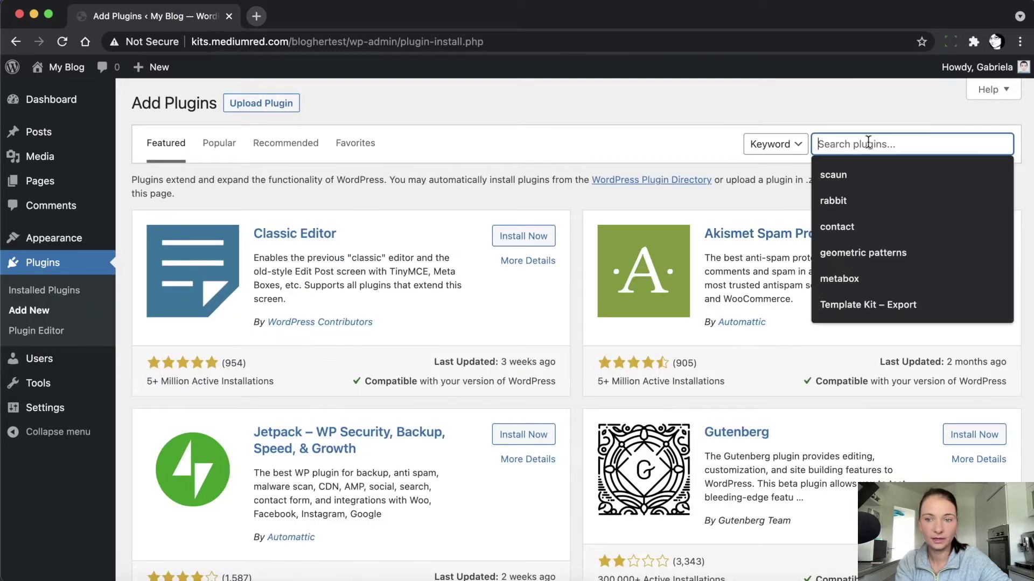
text(elementor)
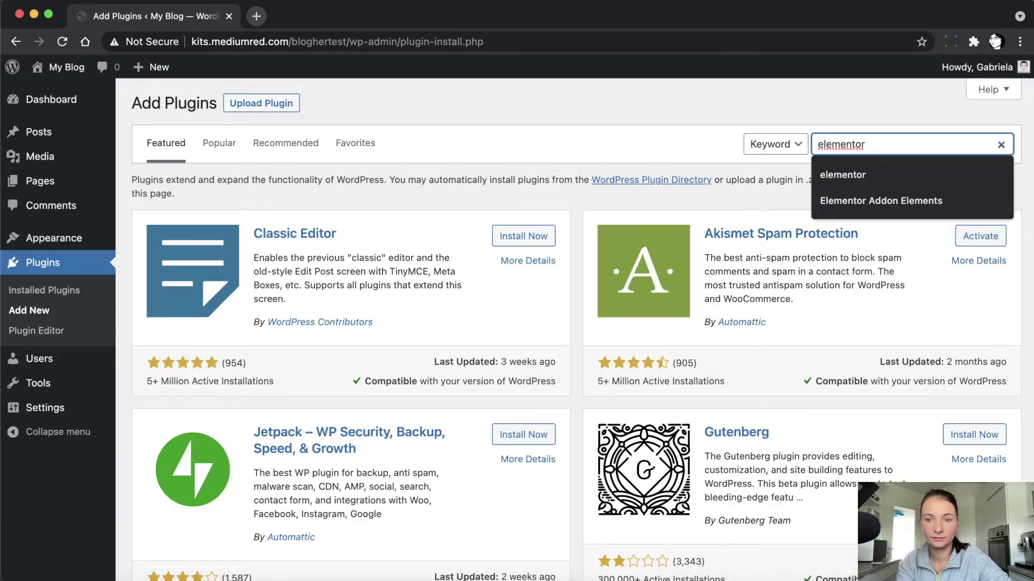
key(Return)
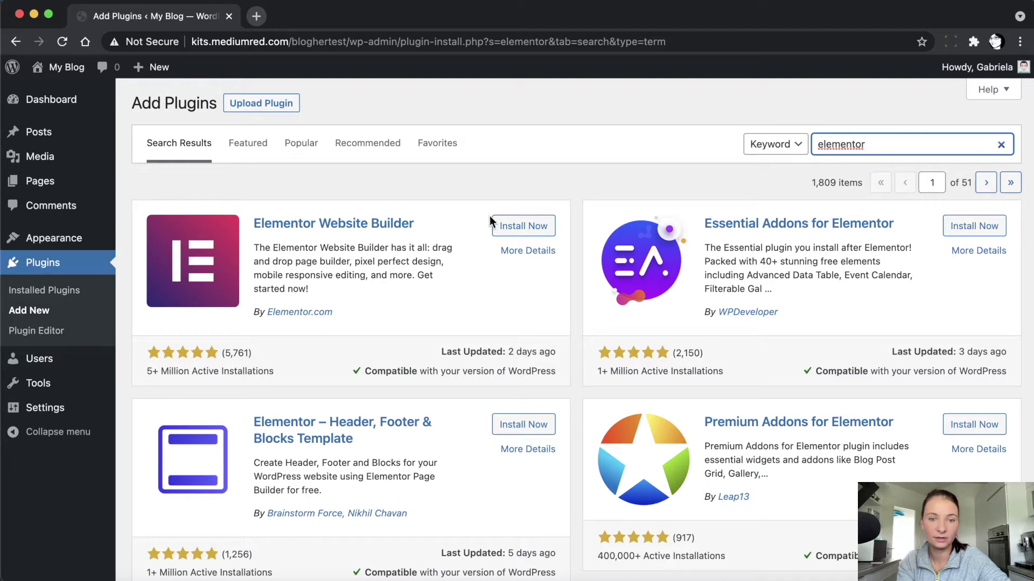
click(503, 226)
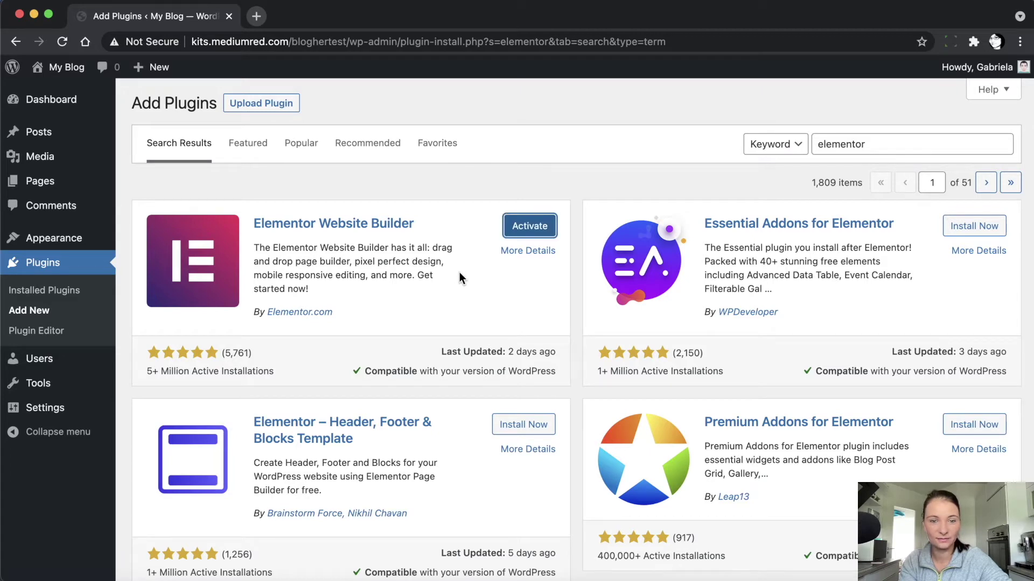
click(527, 227)
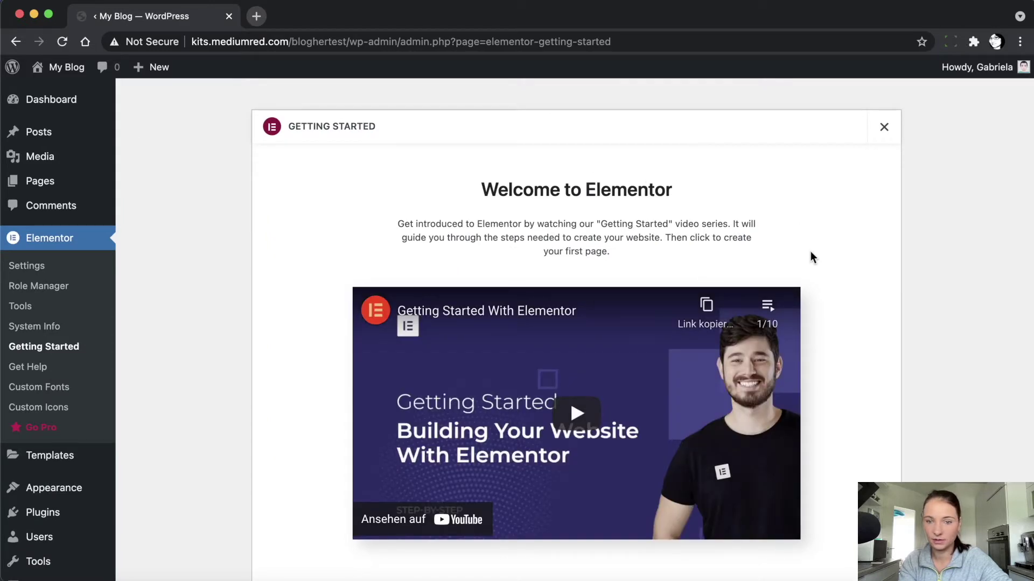
scroll(815, 263, down, 5)
scroll(815, 263, up, 4)
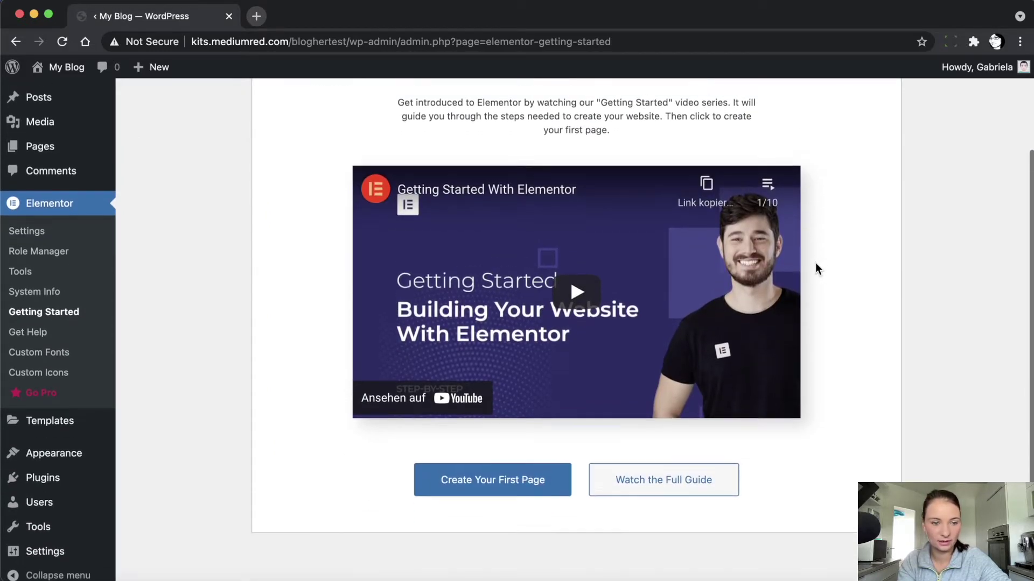
scroll(815, 263, down, 4)
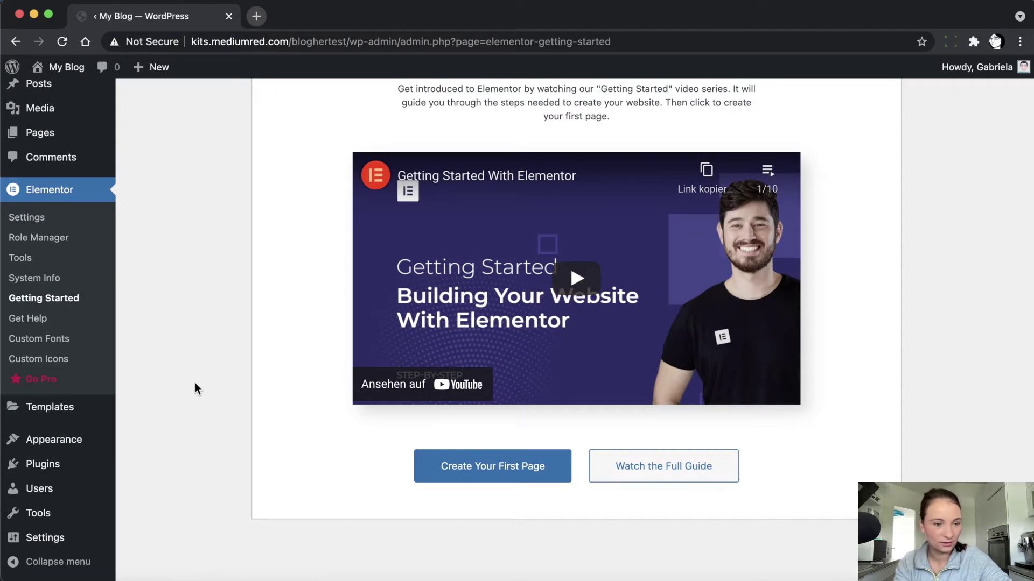
mouse_move(47, 472)
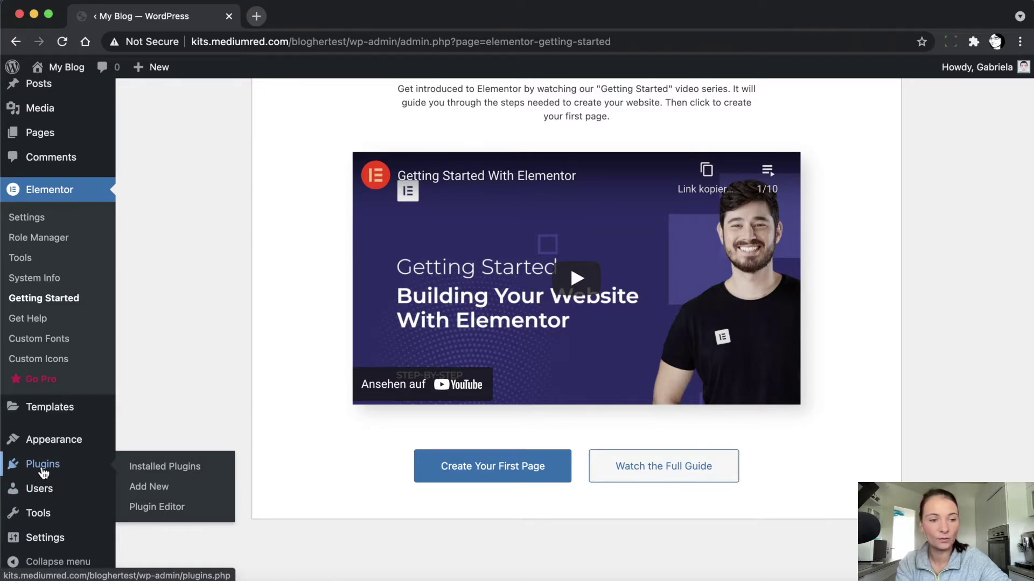
Choose elementor-pro-3.2.1.zip in the Upload Plugin form and open a new browser tab
click(167, 487)
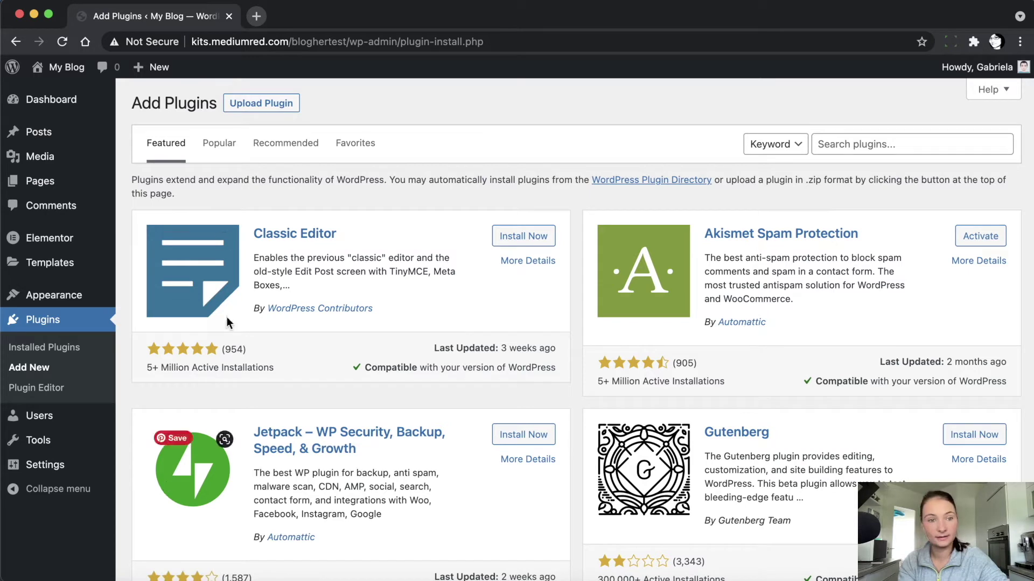
click(278, 110)
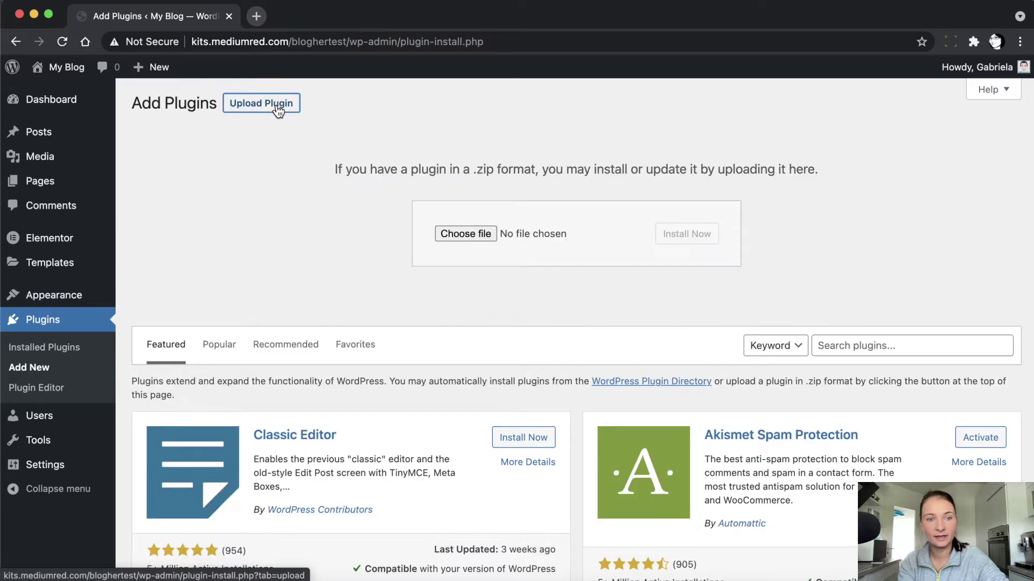
click(466, 234)
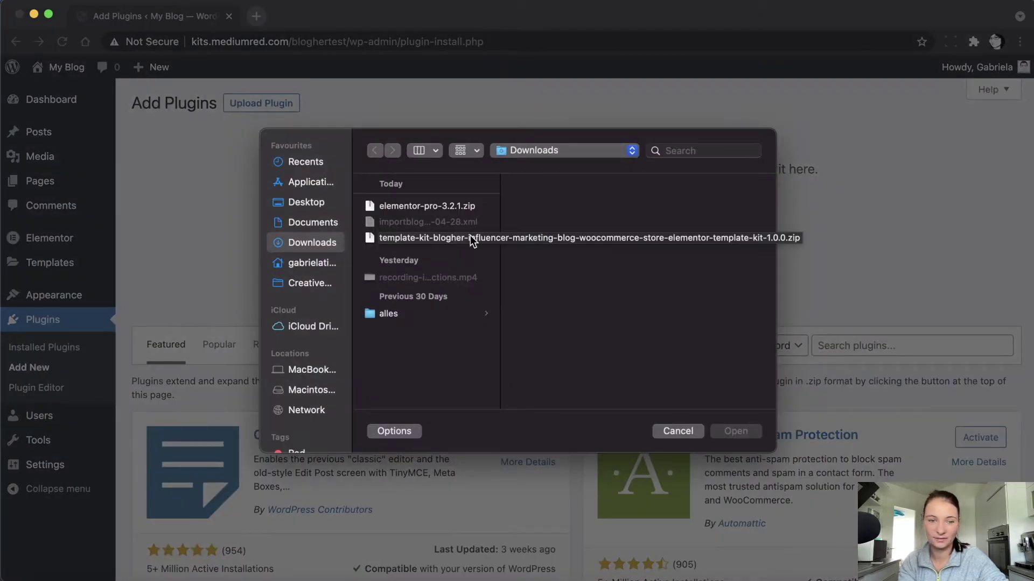
click(416, 205)
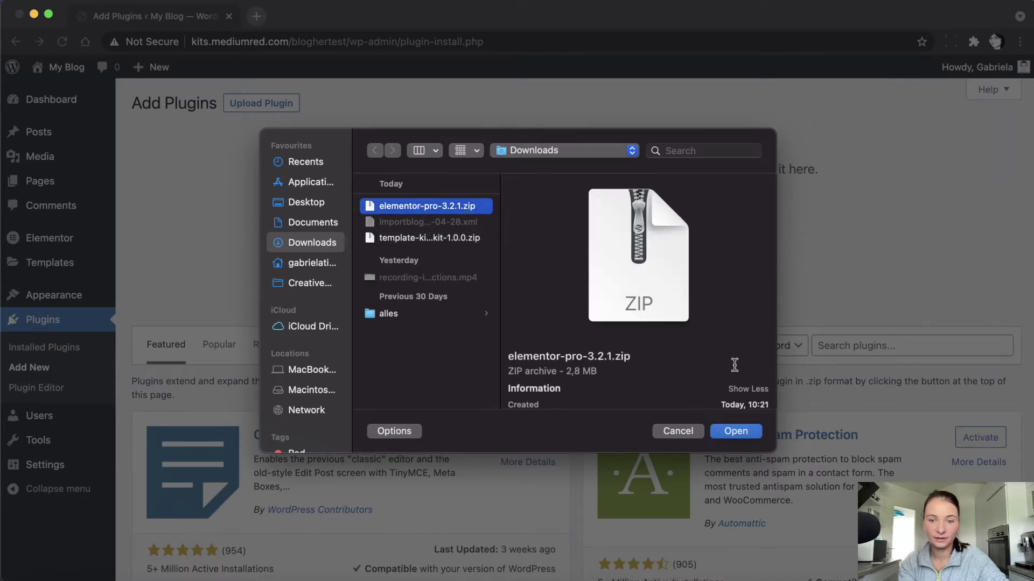
click(733, 432)
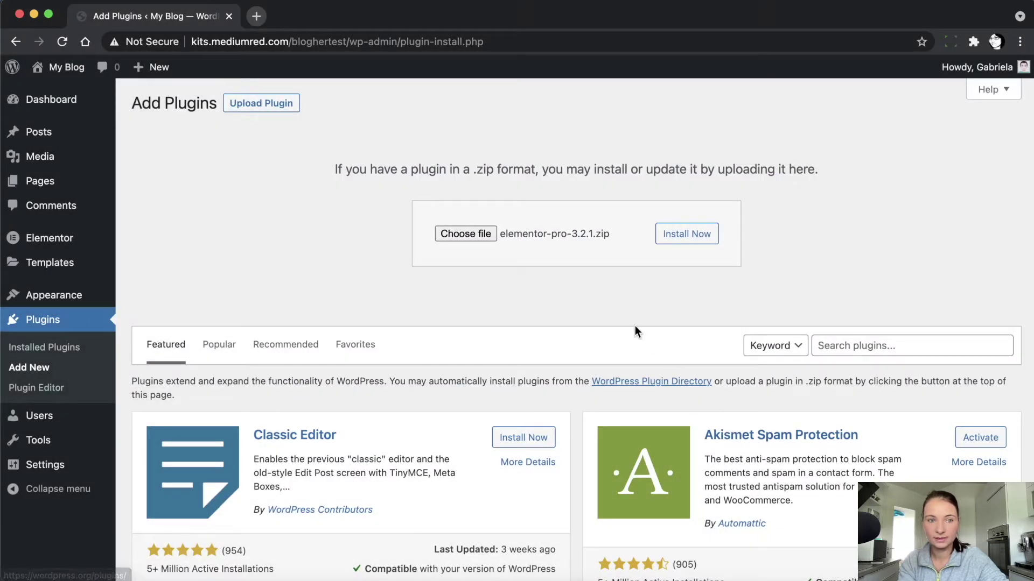
click(256, 16)
View Elementor Pro's pricing plans on elementor.com, then return to the Add Plugins tab
text(elementor.com)
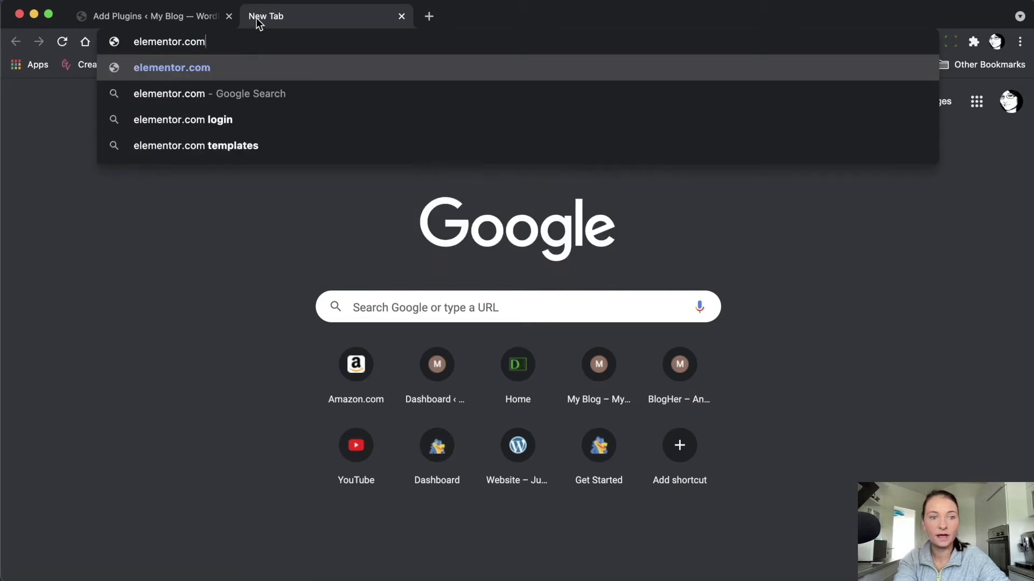
key(Return)
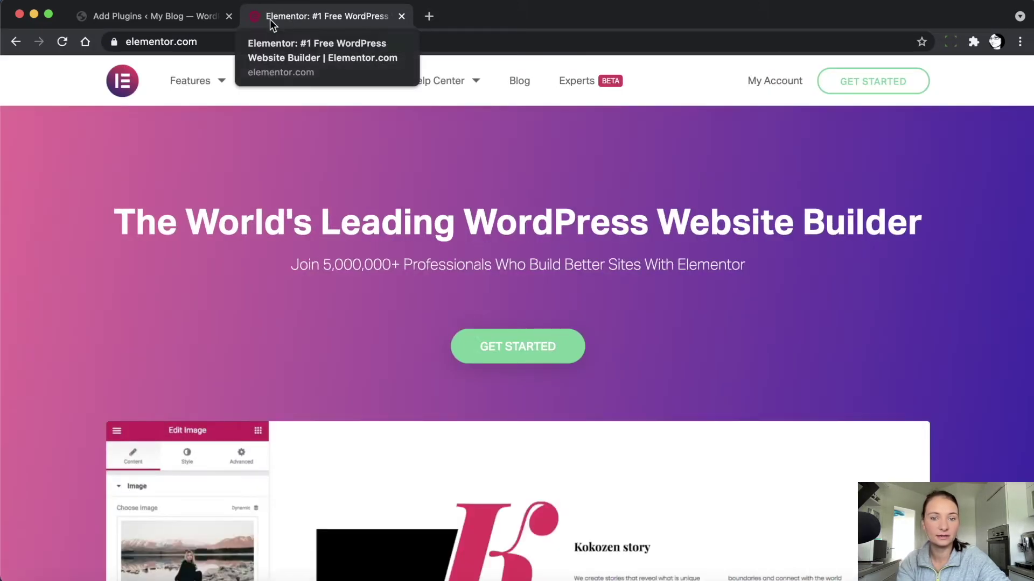
click(171, 17)
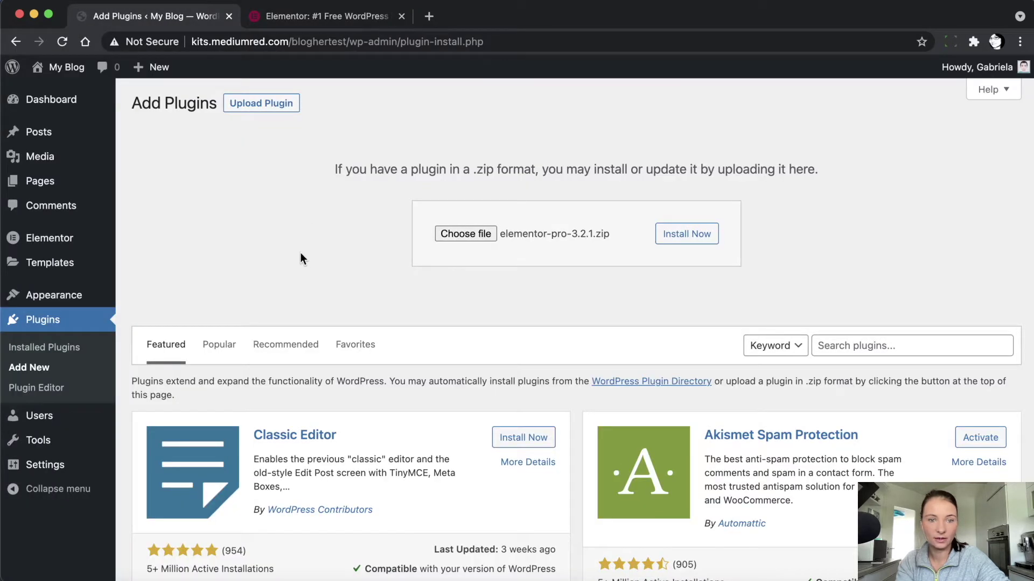
click(377, 15)
click(278, 86)
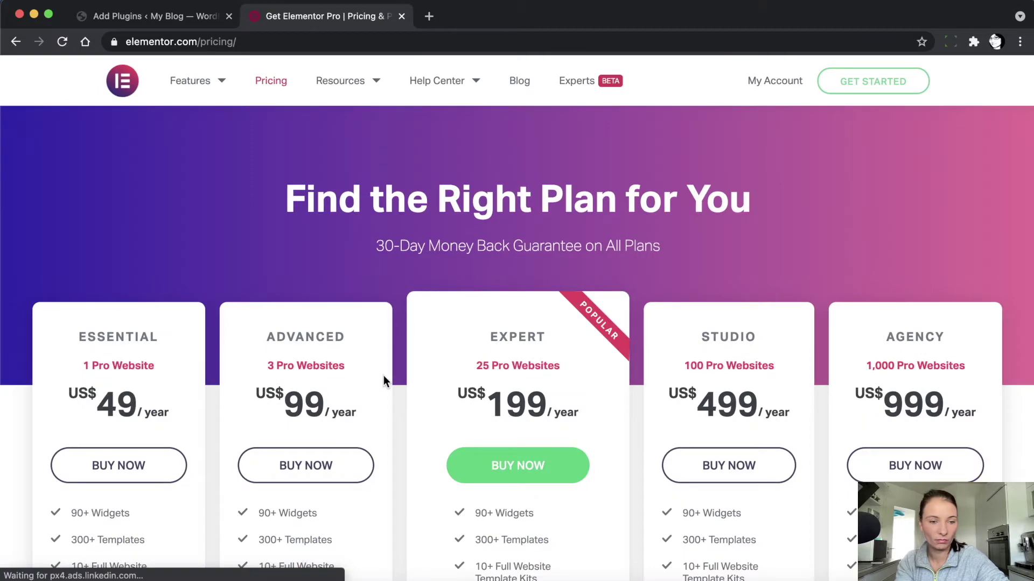
scroll(383, 376, down, 6)
scroll(384, 376, up, 2)
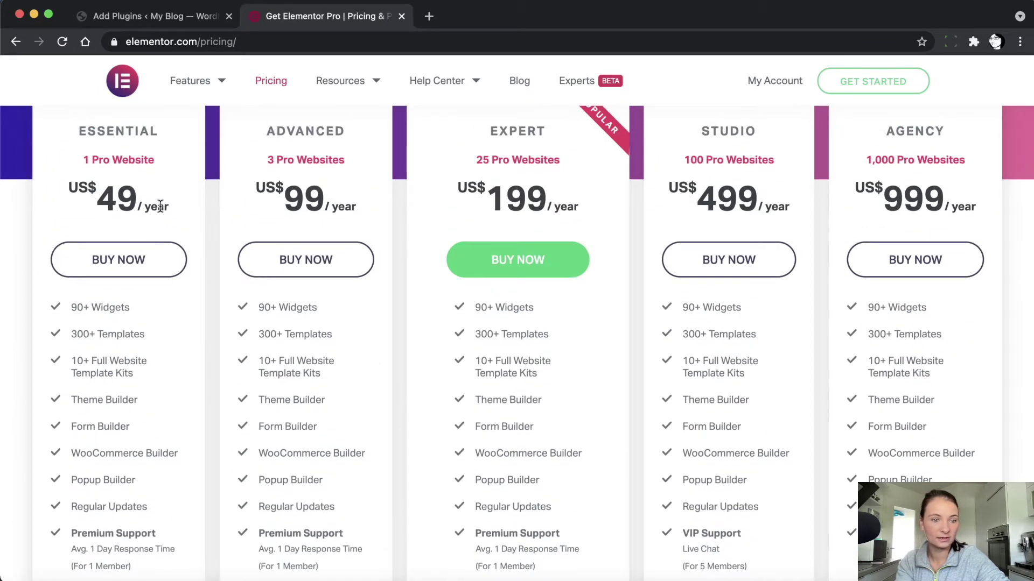
click(196, 19)
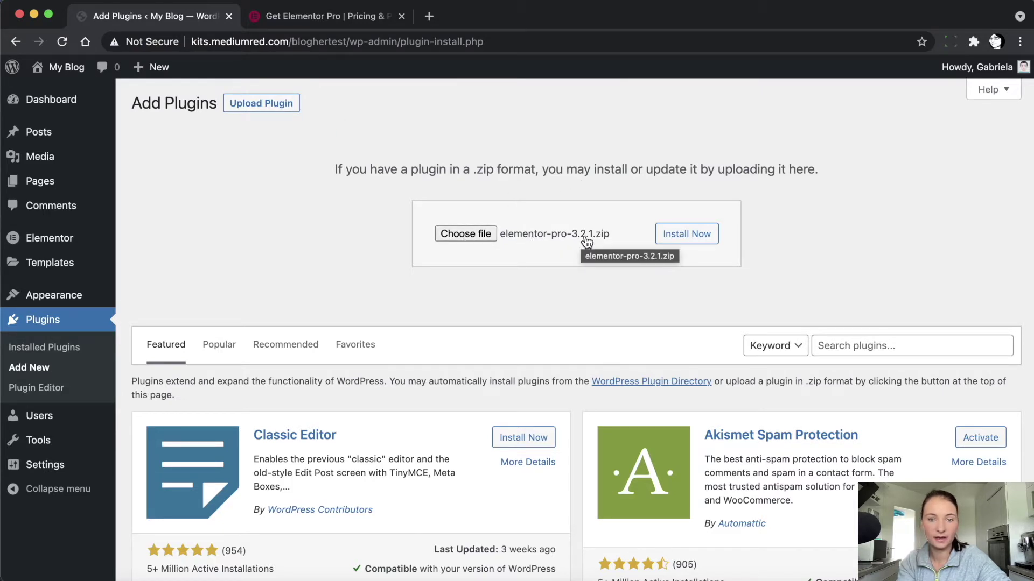
Install the uploaded Elementor Pro 3.2.1 zip and activate it
click(701, 242)
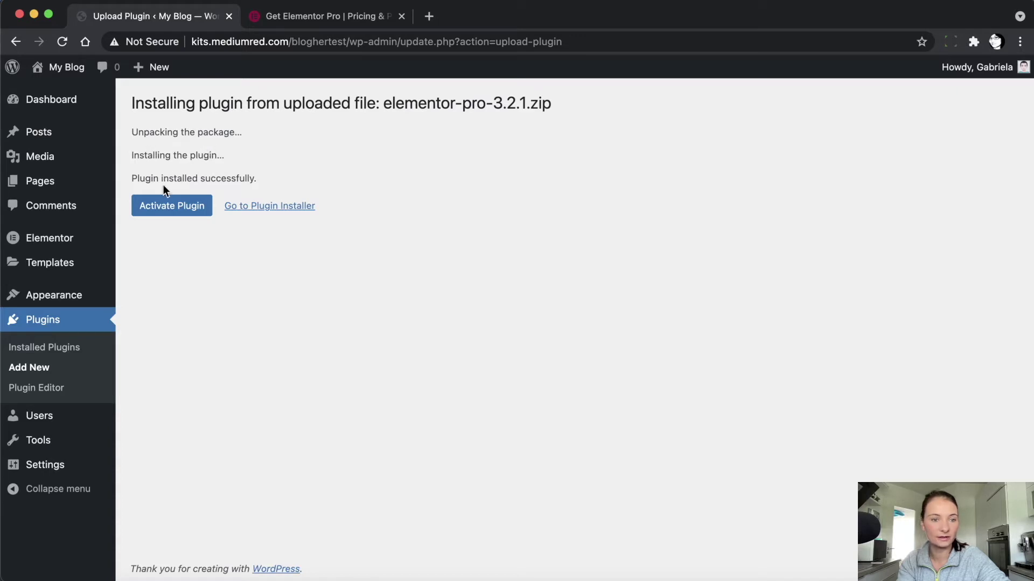
click(164, 215)
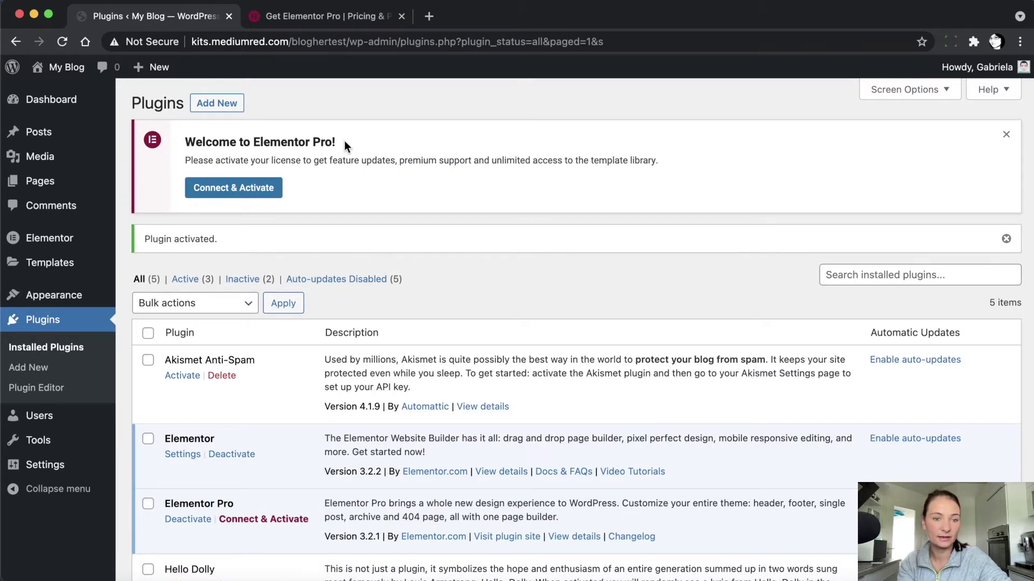
Sign in to the Elementor account and activate the Expert licence for this site
click(242, 198)
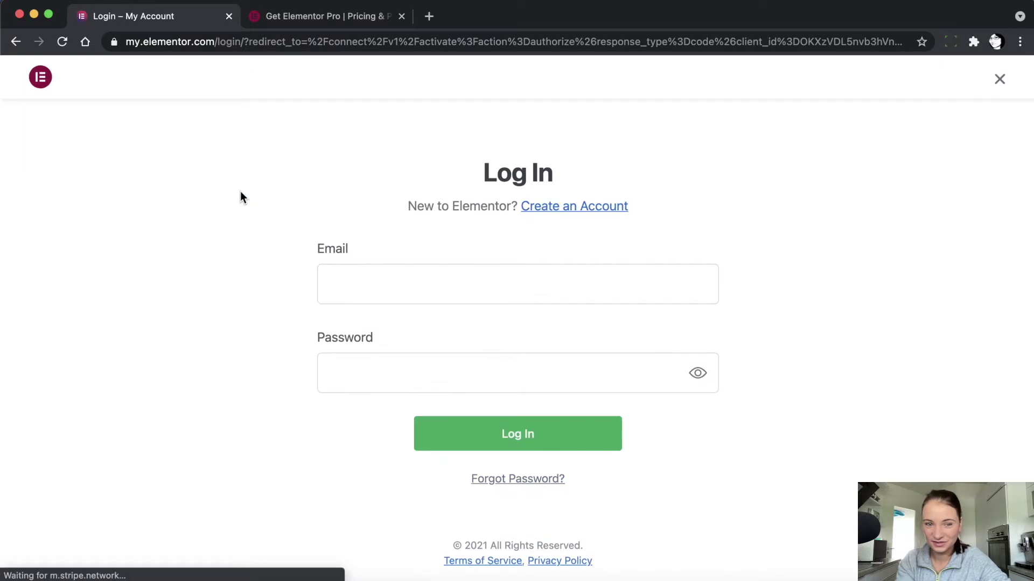
click(339, 272)
click(345, 282)
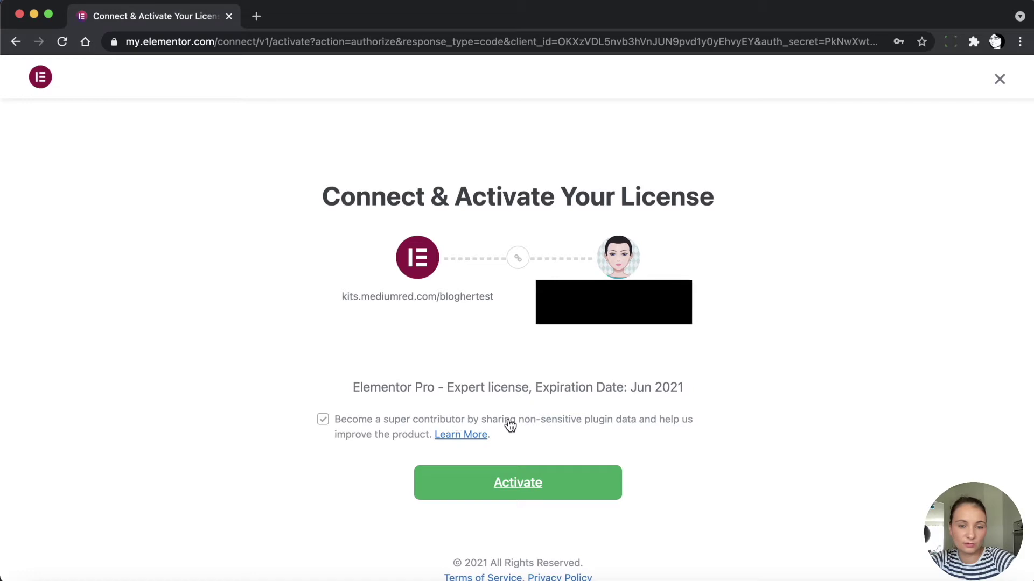
click(525, 489)
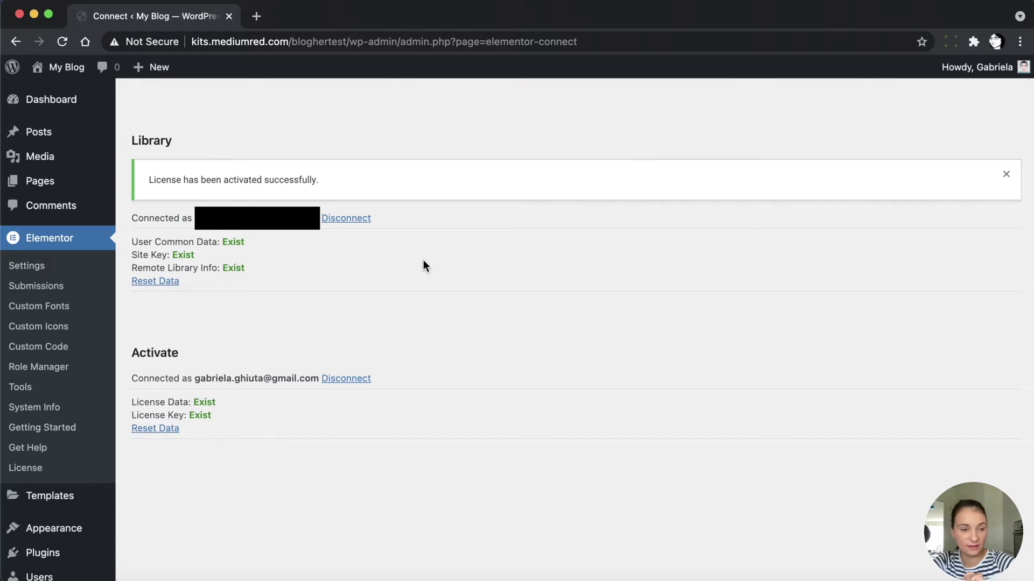
scroll(97, 420, down, 3)
mouse_move(58, 473)
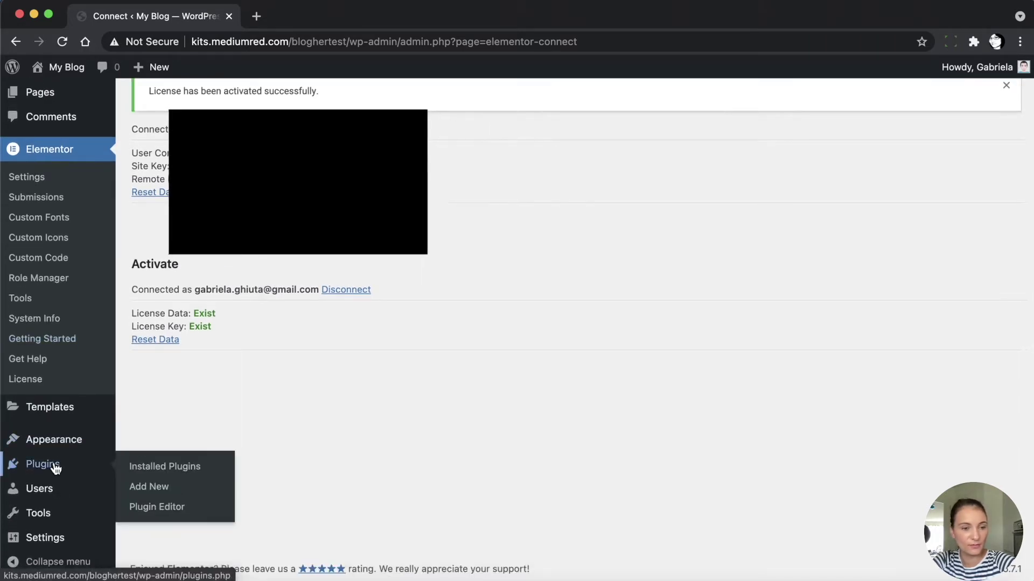
Search the plugin directory for 'woocommerce', install WooCommerce and activate it
click(156, 487)
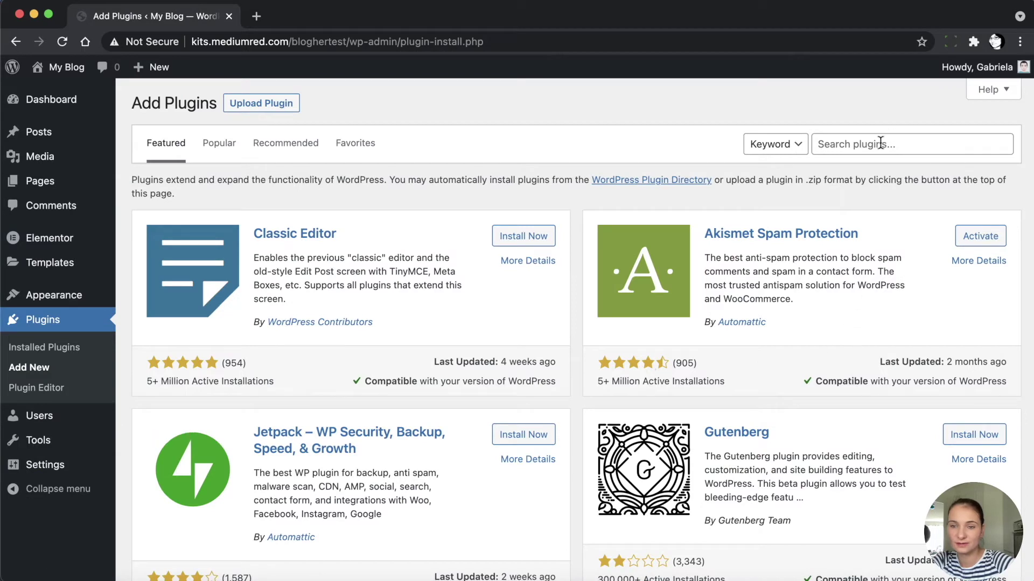
click(880, 144)
click(876, 117)
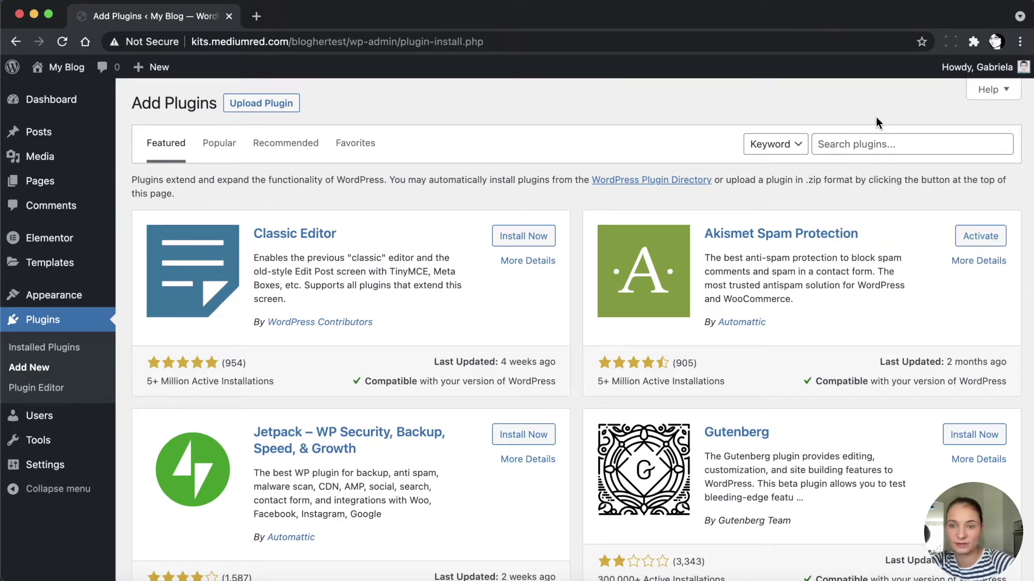
click(828, 141)
text(woo)
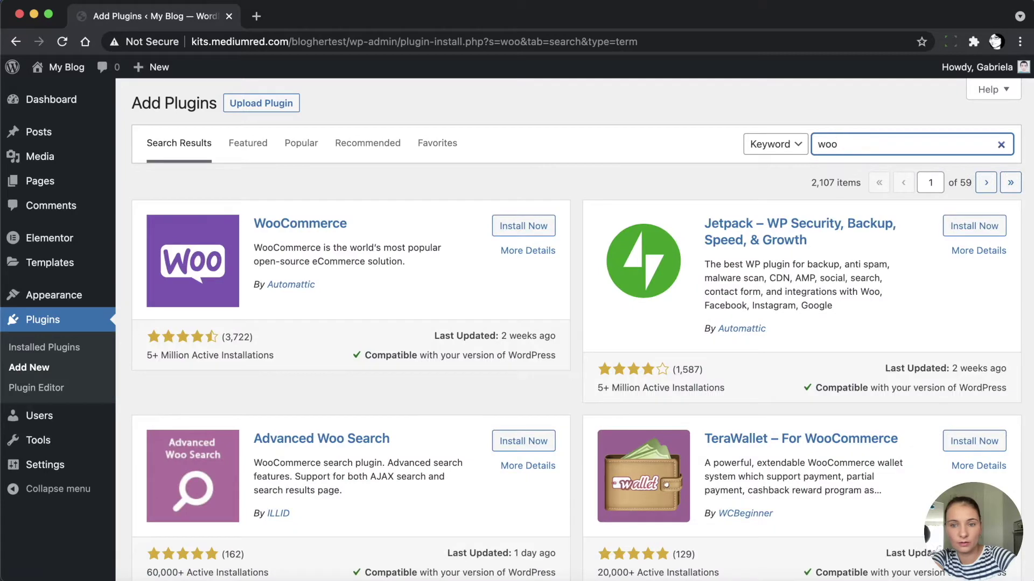
text(commerce)
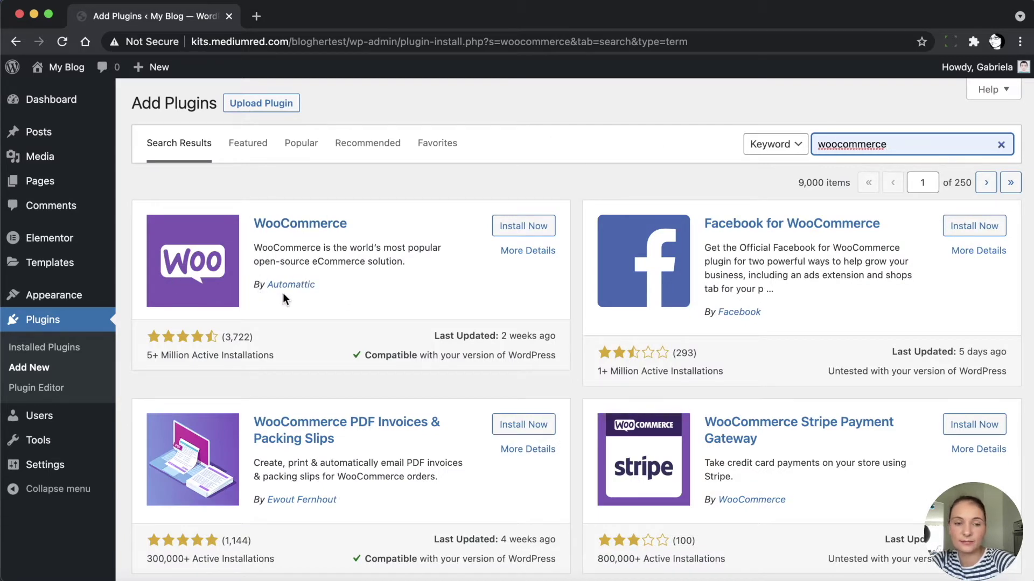
click(526, 226)
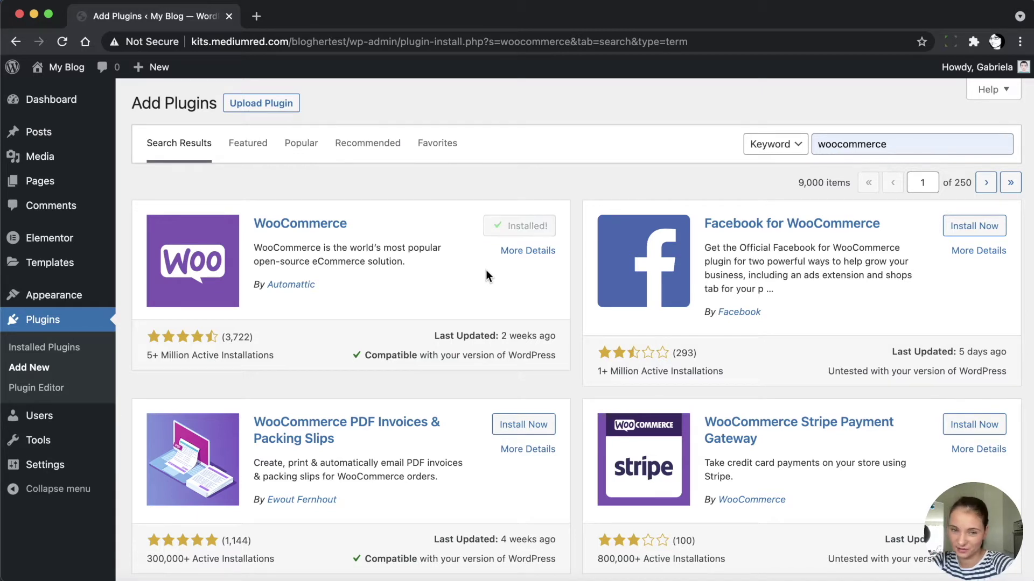
click(530, 230)
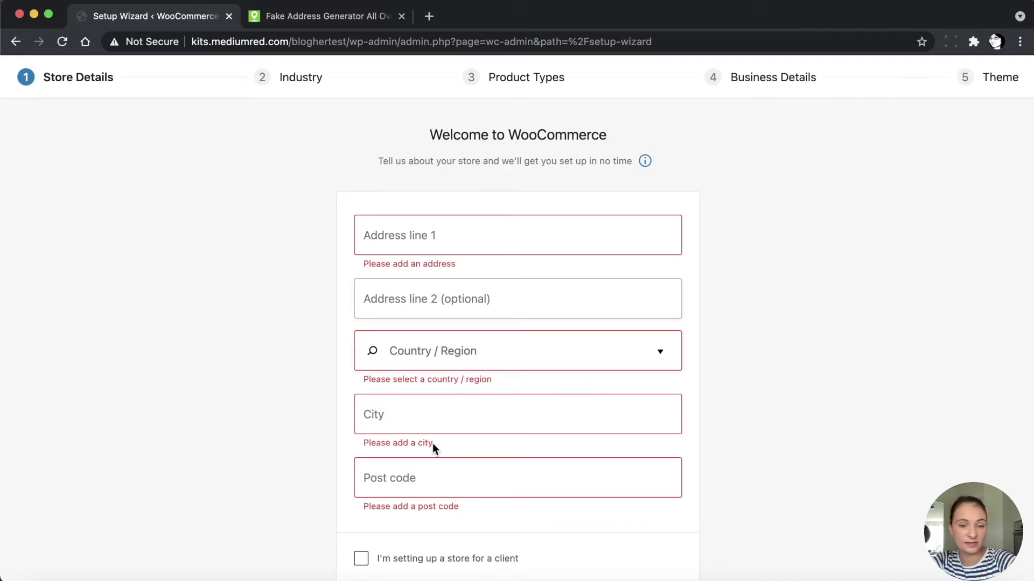
Paste a generated street address into the store details and submit them
click(307, 16)
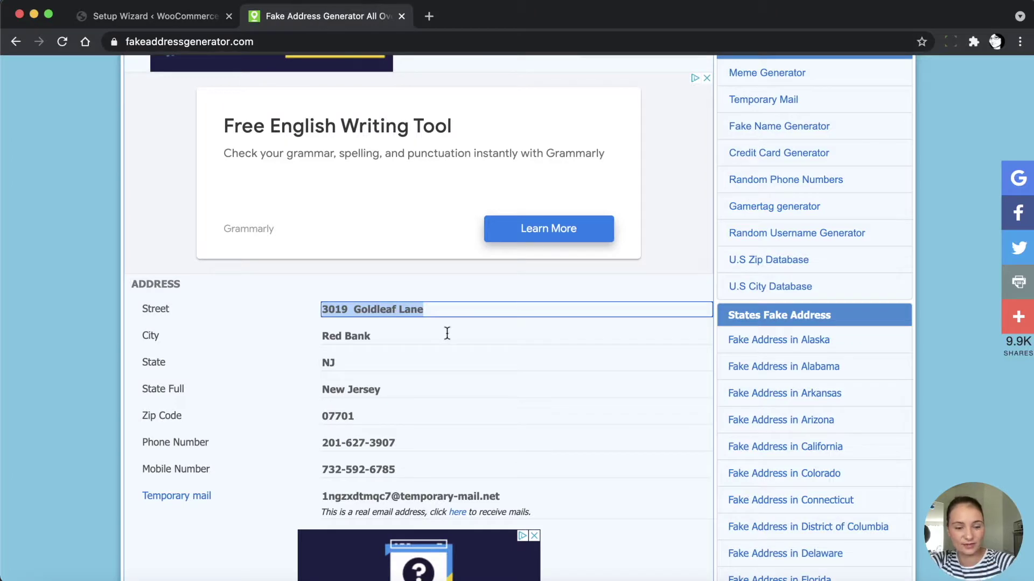
click(144, 16)
click(455, 236)
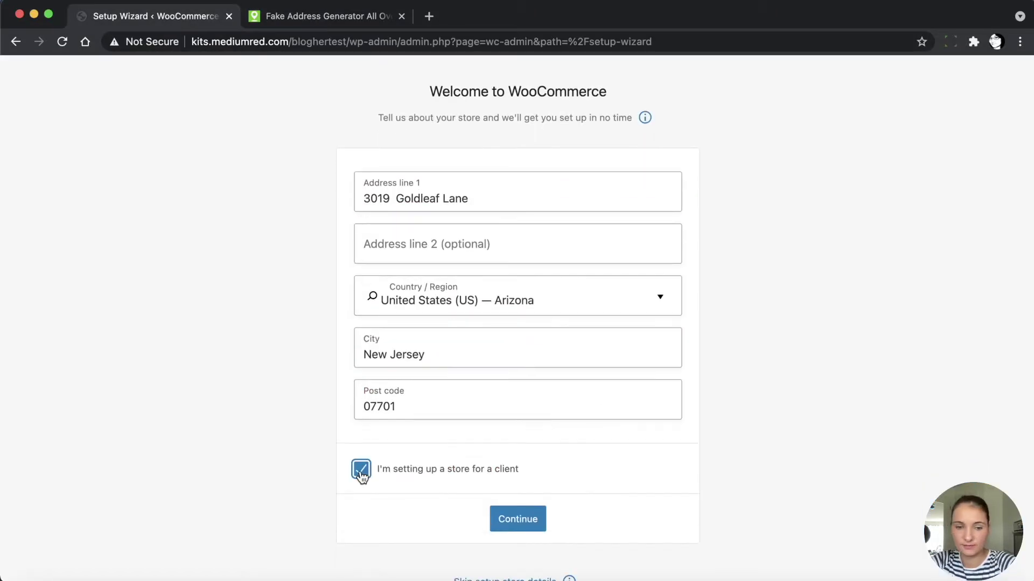
click(525, 520)
Decline usage tracking, pick Education industry and Downloads as the only product type
click(581, 351)
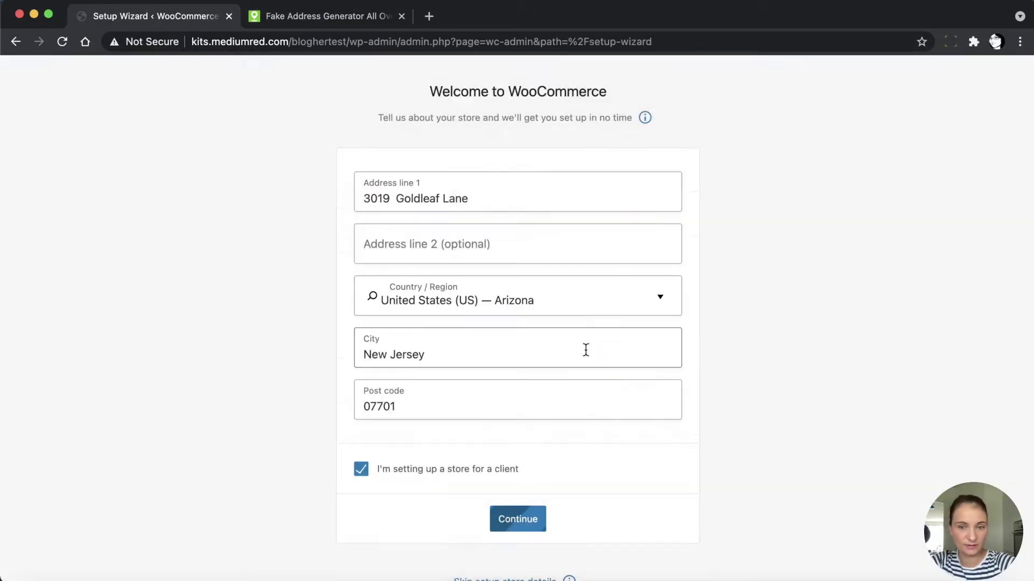
click(414, 472)
click(512, 557)
click(360, 201)
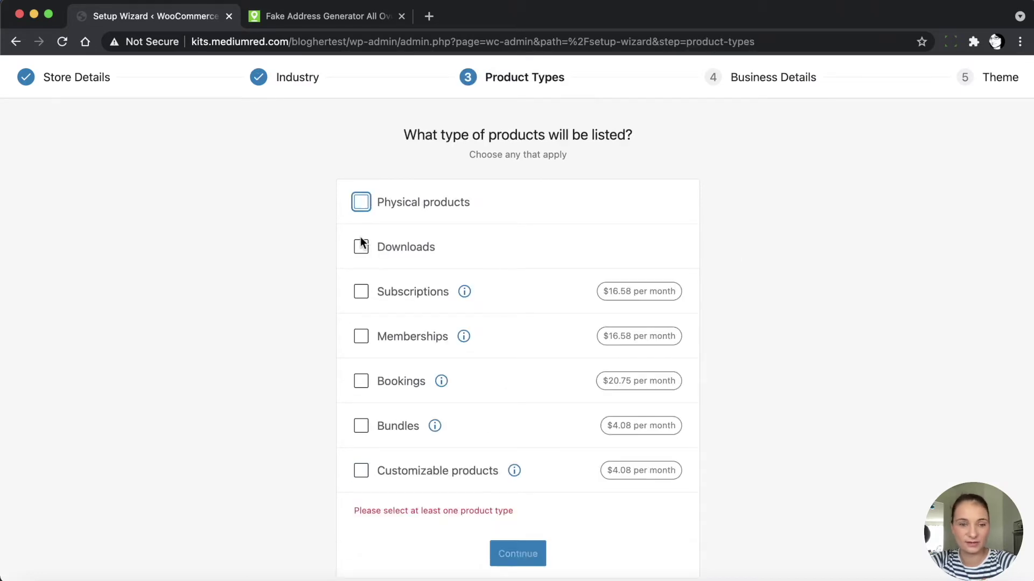
click(360, 245)
click(521, 515)
Answer the business details with 1 - 10 products and No
click(517, 292)
click(488, 371)
click(517, 343)
click(489, 384)
click(518, 388)
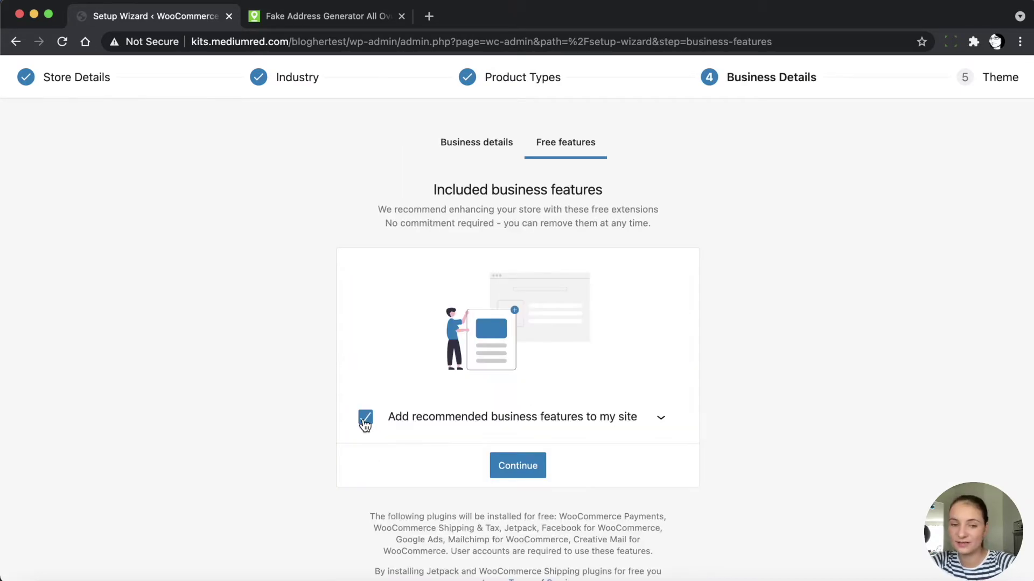
Untick all recommended free features and keep the Twenty Twenty-One theme
click(661, 419)
scroll(573, 479, down, 5)
scroll(576, 485, up, 2)
click(365, 259)
scroll(590, 489, down, 1)
scroll(591, 489, up, 4)
click(660, 419)
click(660, 419)
scroll(565, 486, down, 6)
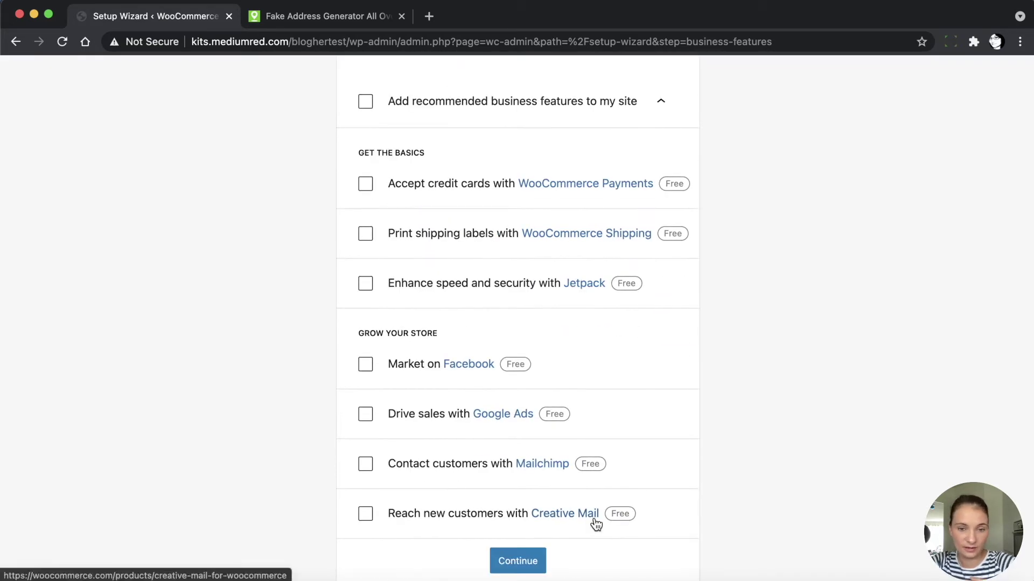
click(514, 563)
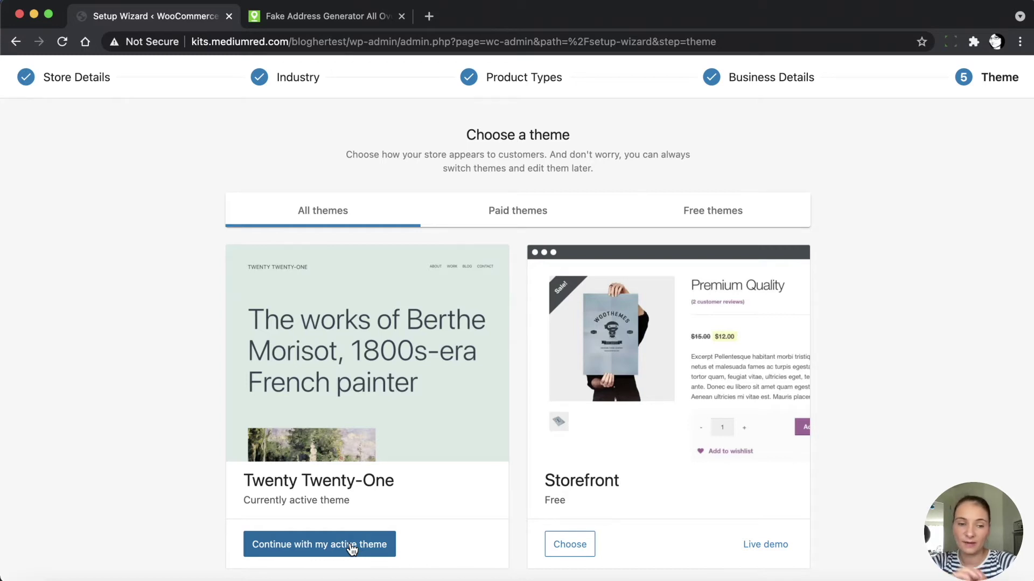
click(316, 545)
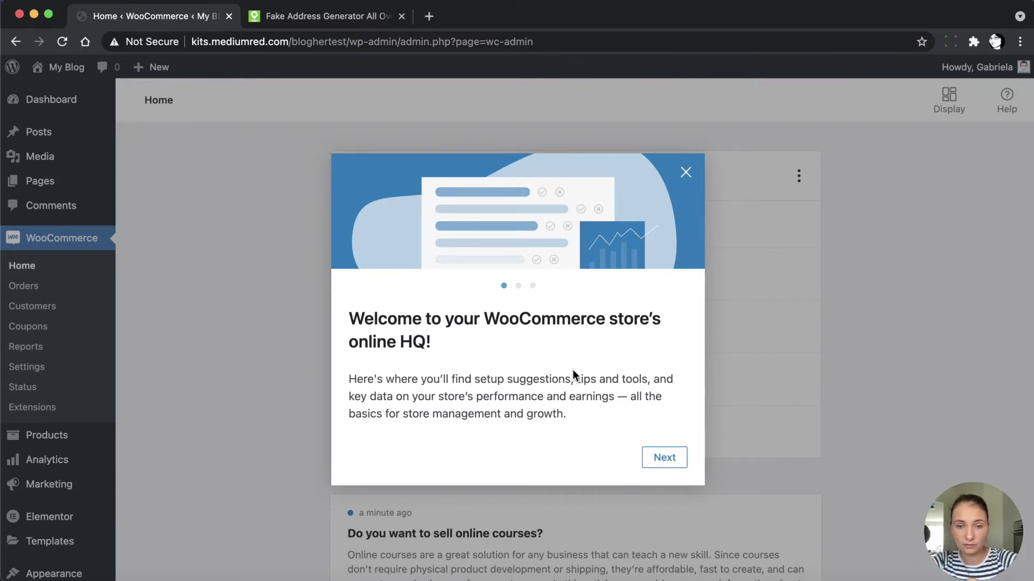
Dismiss the WooCommerce welcome tour and go to Appearance > Themes > Add New
click(685, 173)
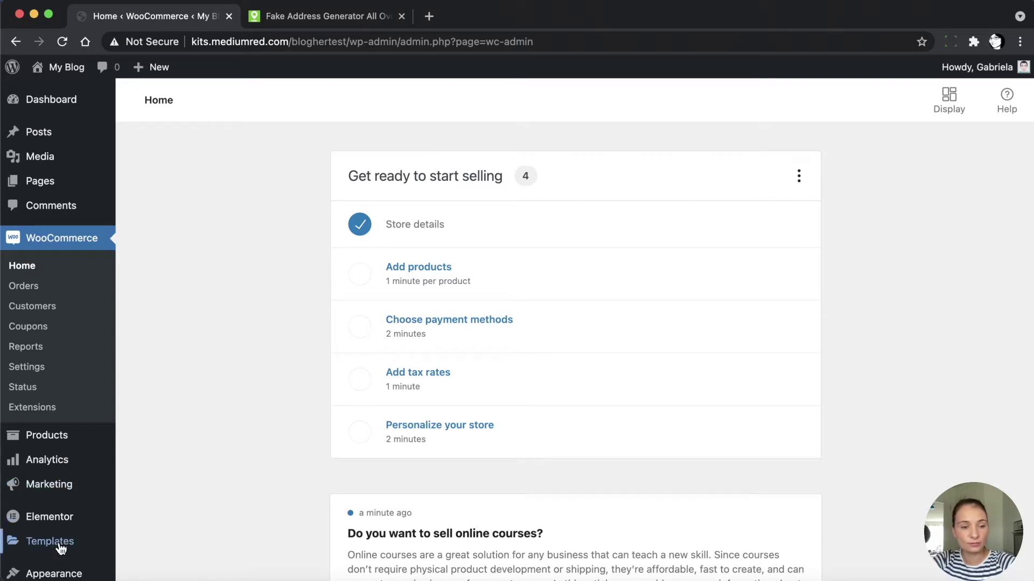
scroll(59, 544, down, 3)
mouse_move(60, 491)
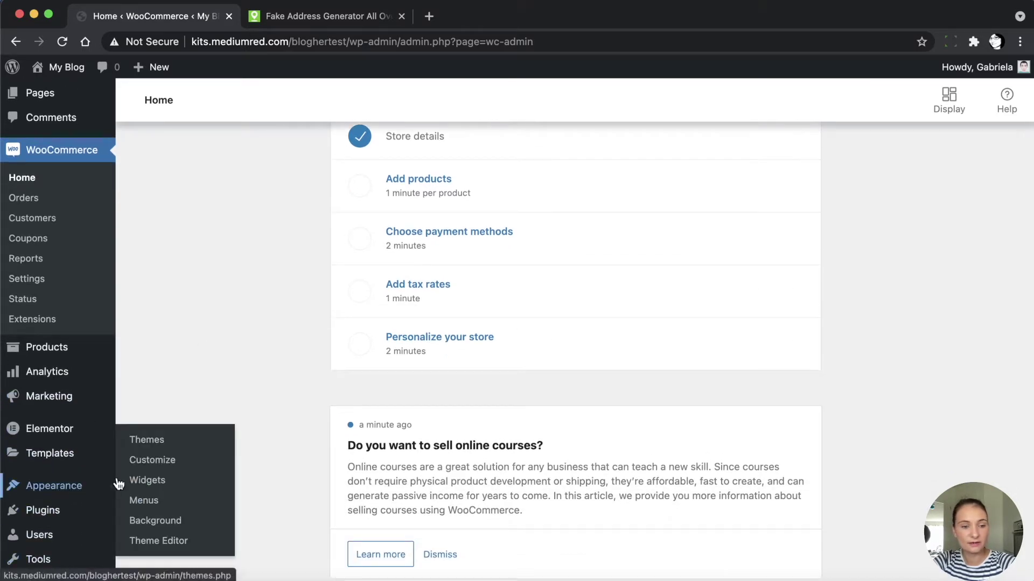
click(154, 440)
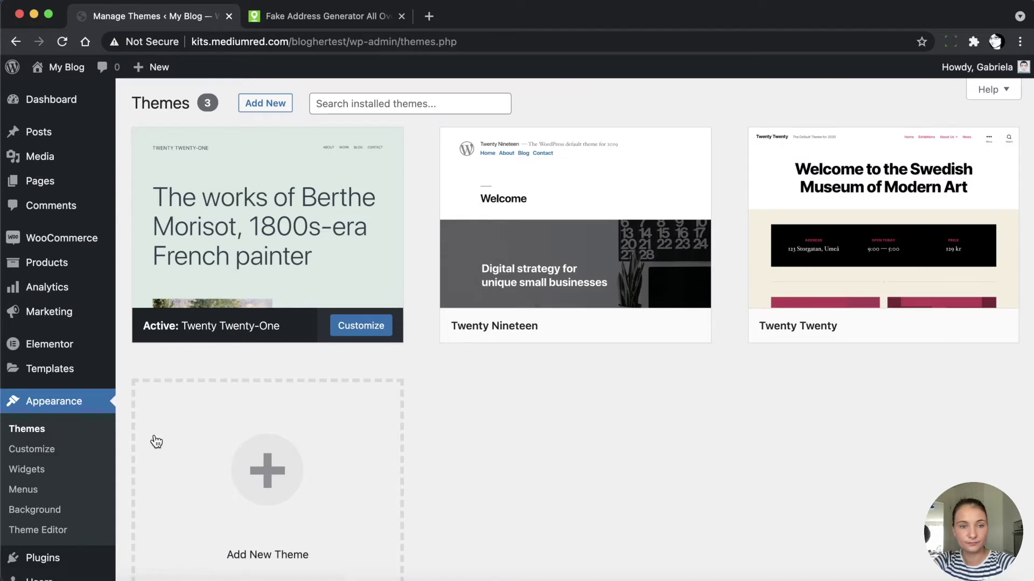
mouse_move(179, 340)
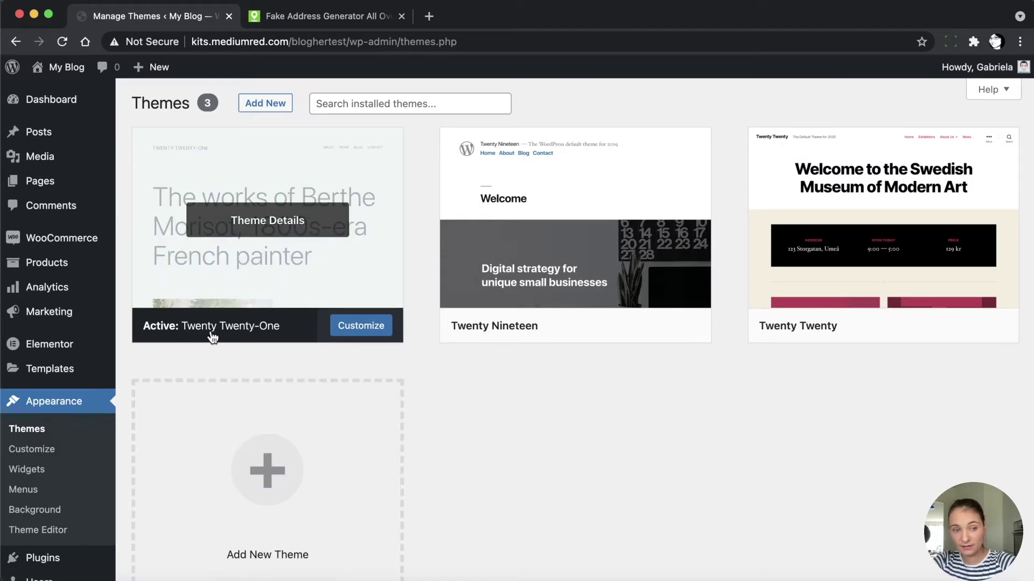
click(269, 110)
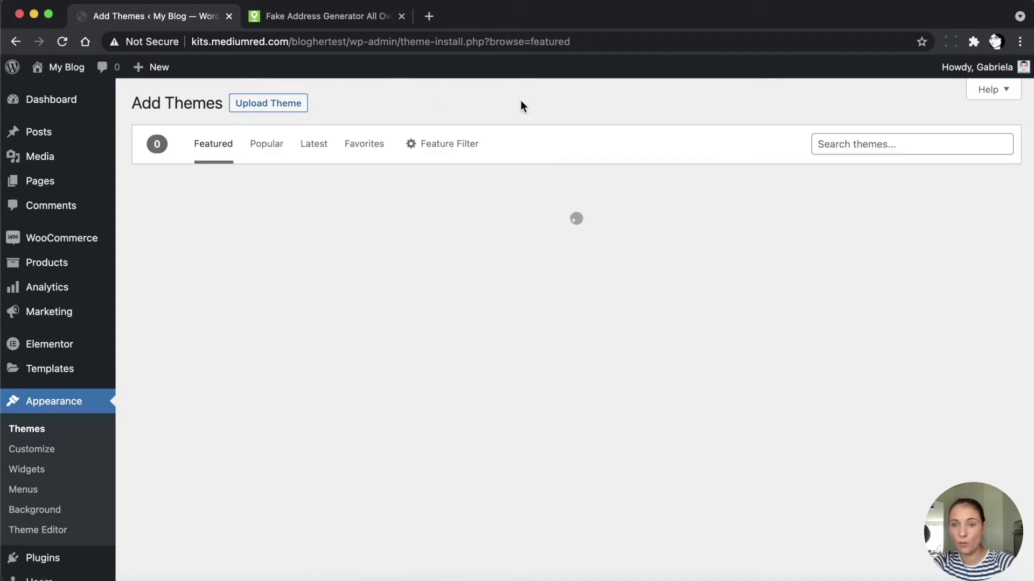
Search for 'hello elementor', install the Hello Elementor theme and activate it
click(875, 143)
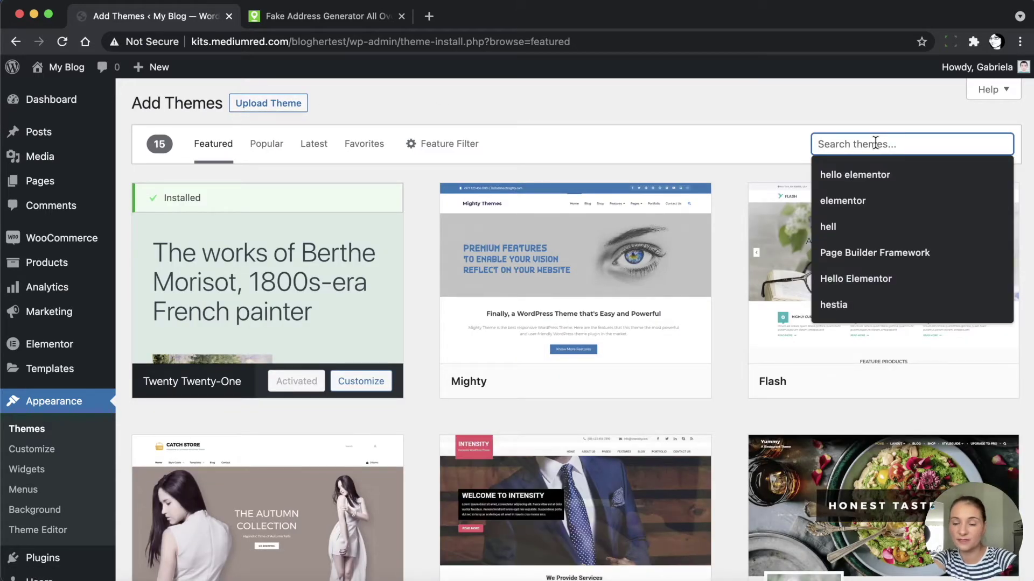
text(hello elementor)
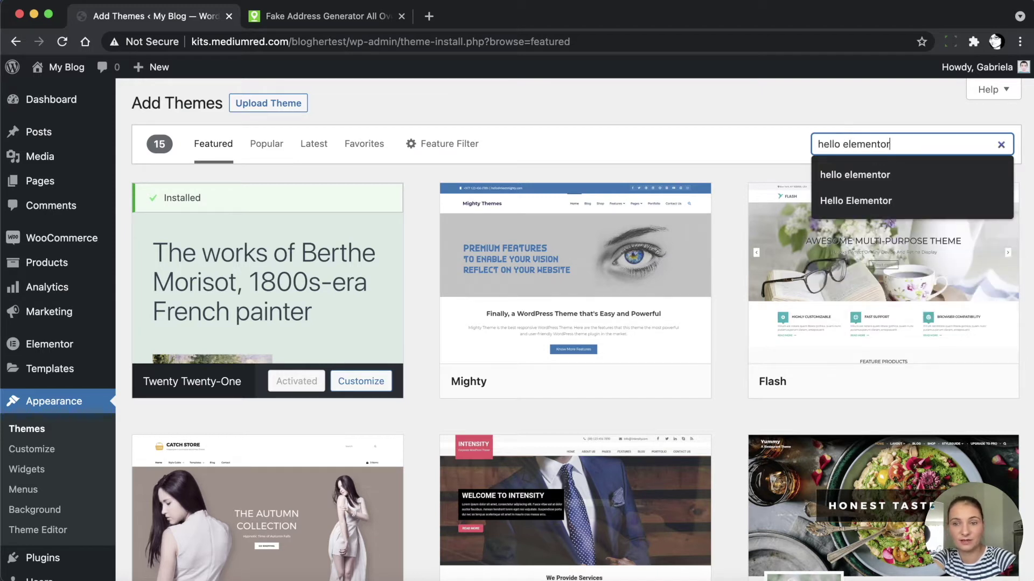
key(Return)
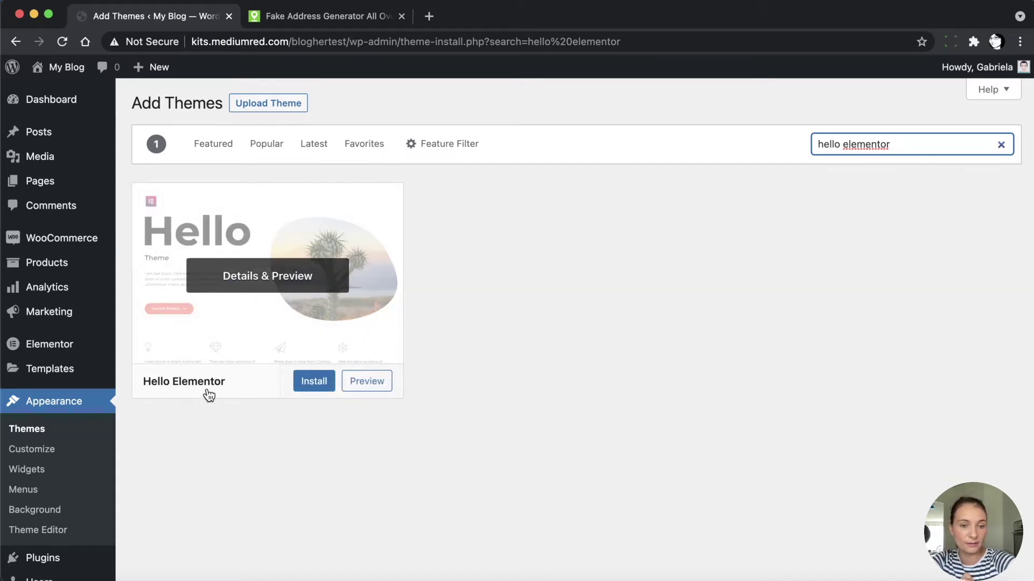
click(311, 386)
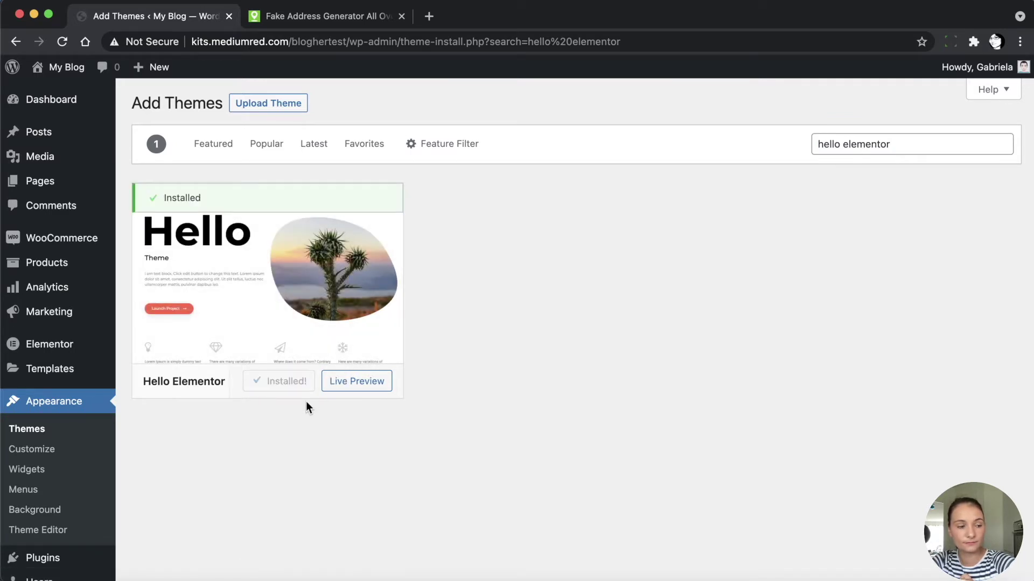
click(301, 381)
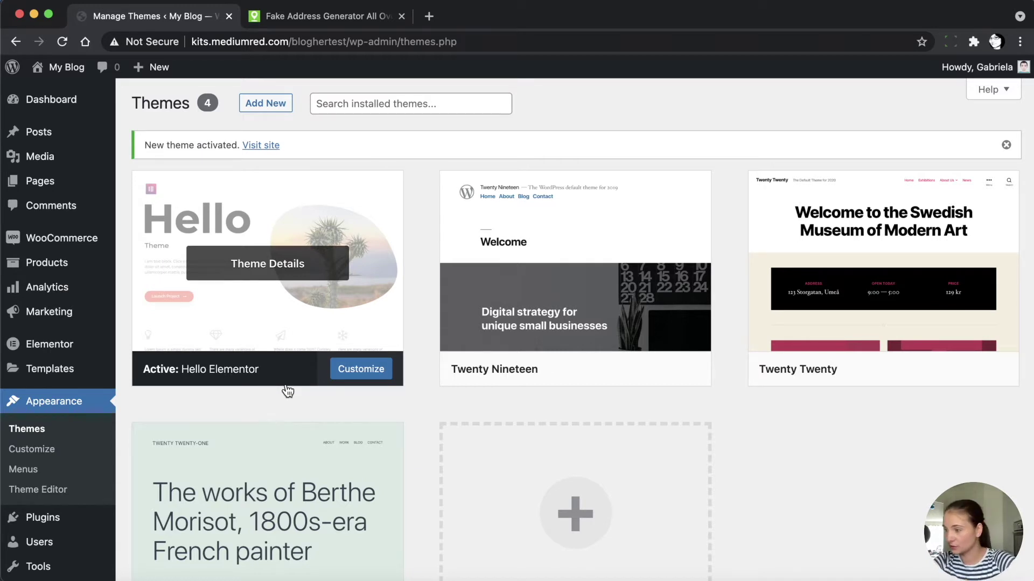
scroll(56, 465, down, 3)
mouse_move(48, 521)
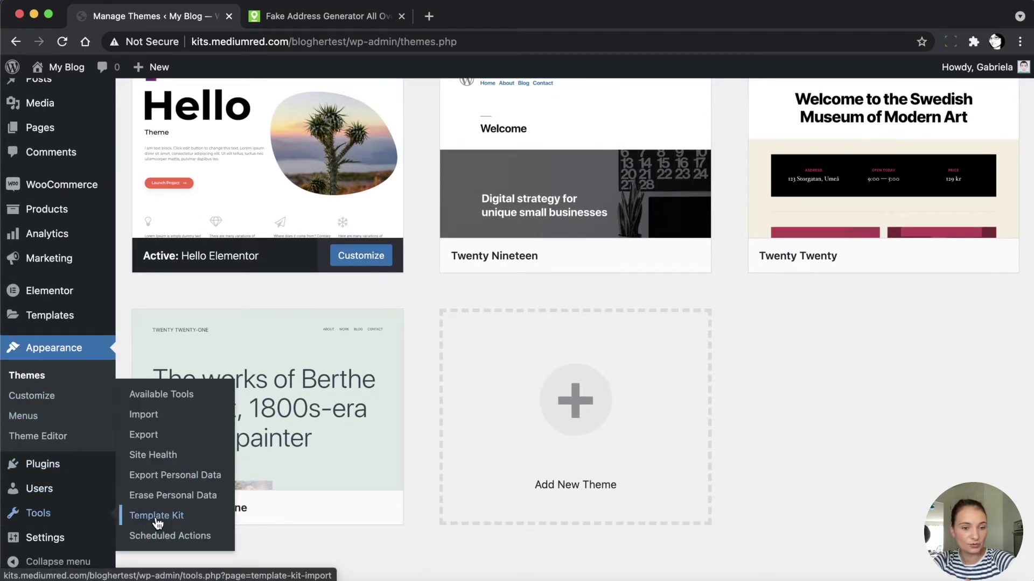
Upload the BlogHer template kit zip from Downloads in Tools > Template Kit
click(176, 517)
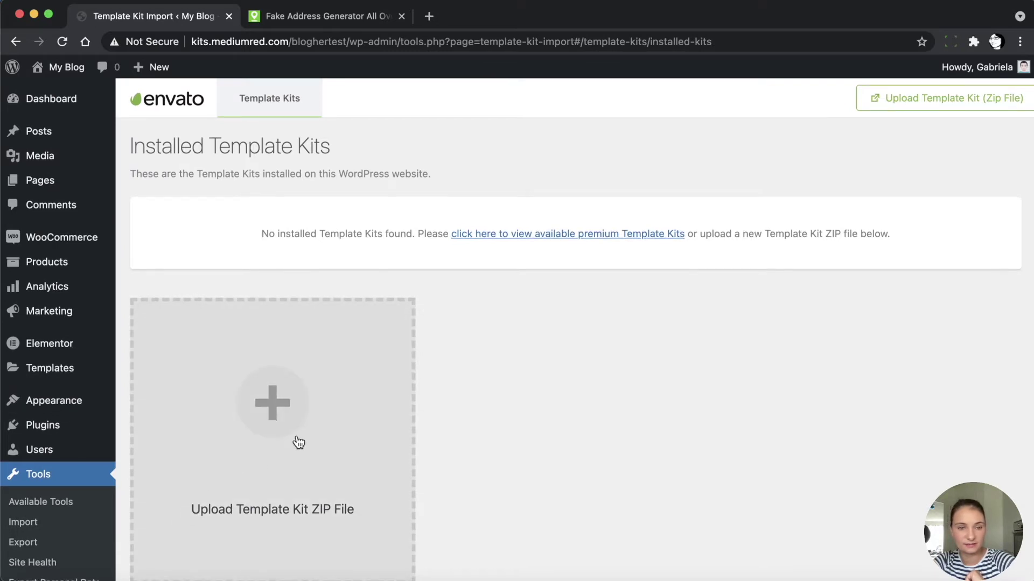
scroll(297, 441, down, 2)
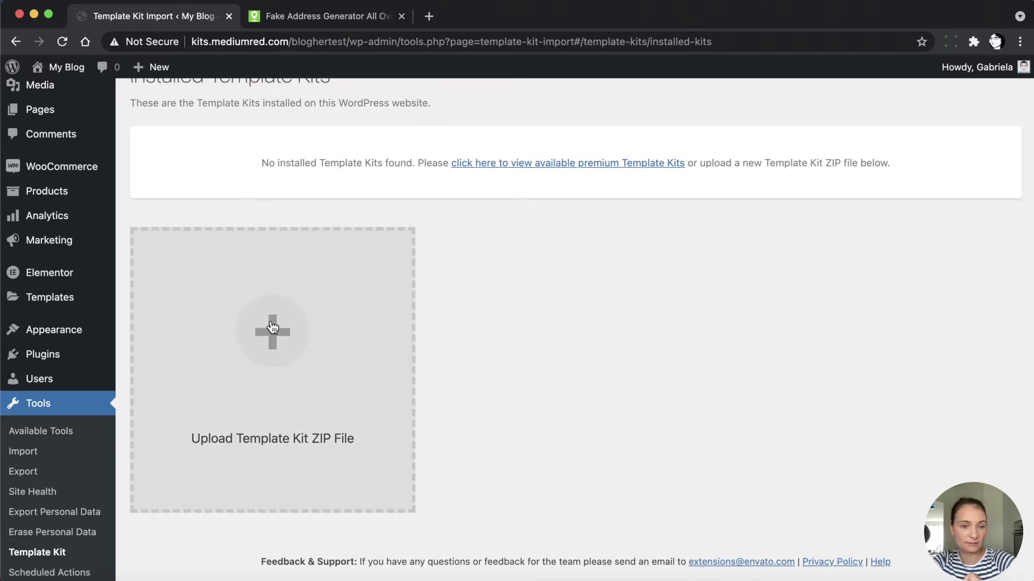
click(270, 321)
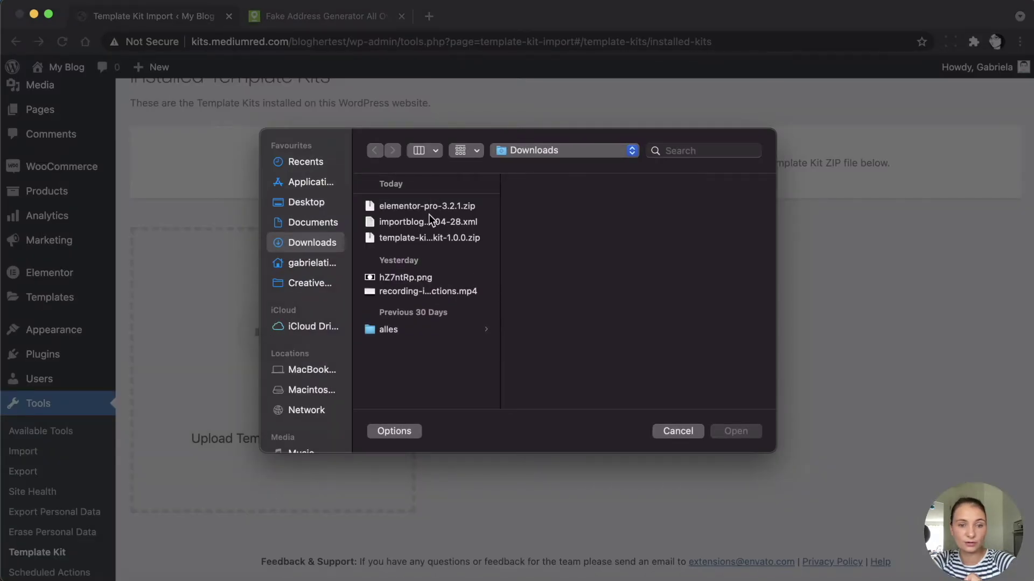
click(414, 242)
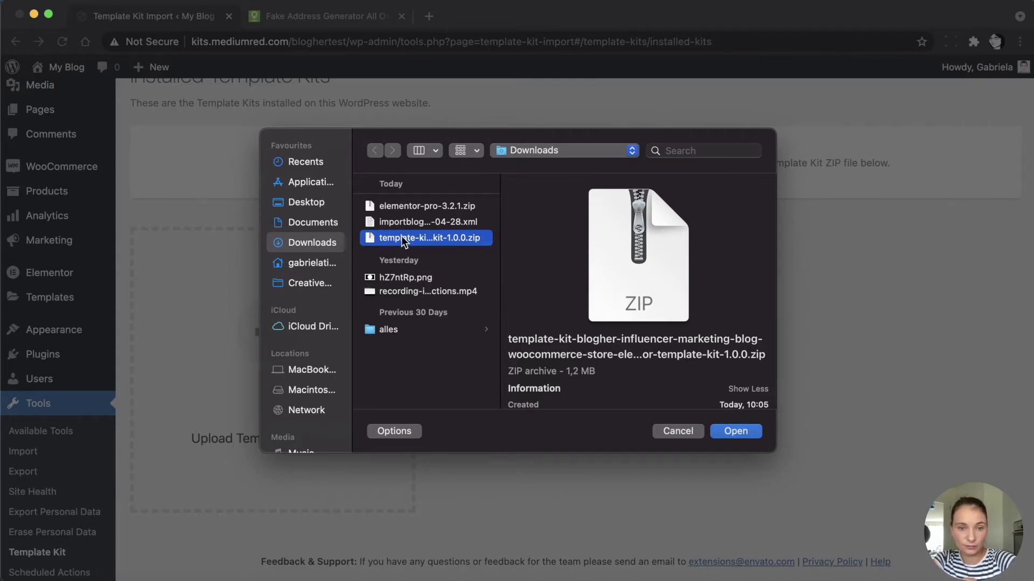
click(735, 431)
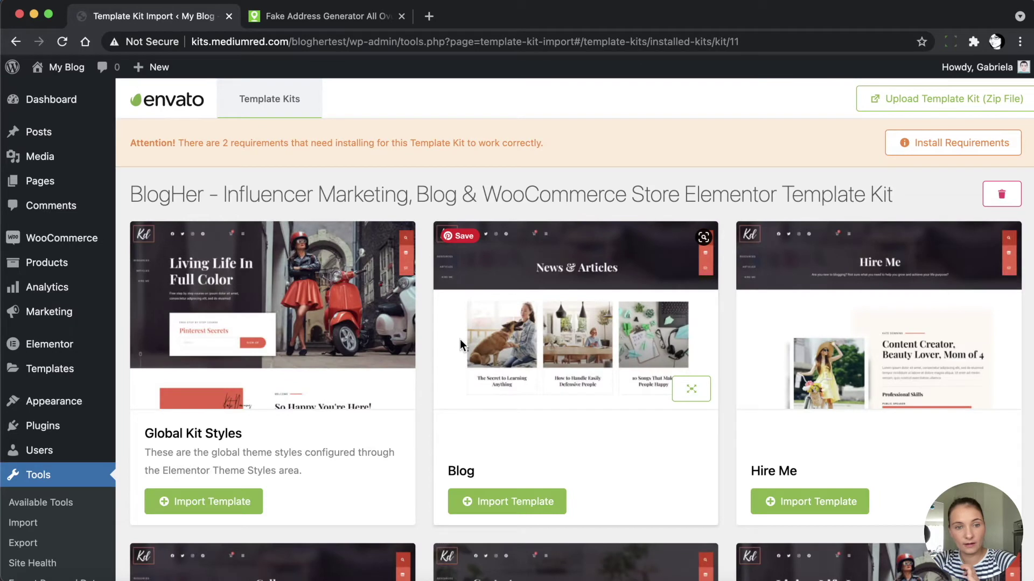
drag(144, 143, 241, 145)
click(251, 145)
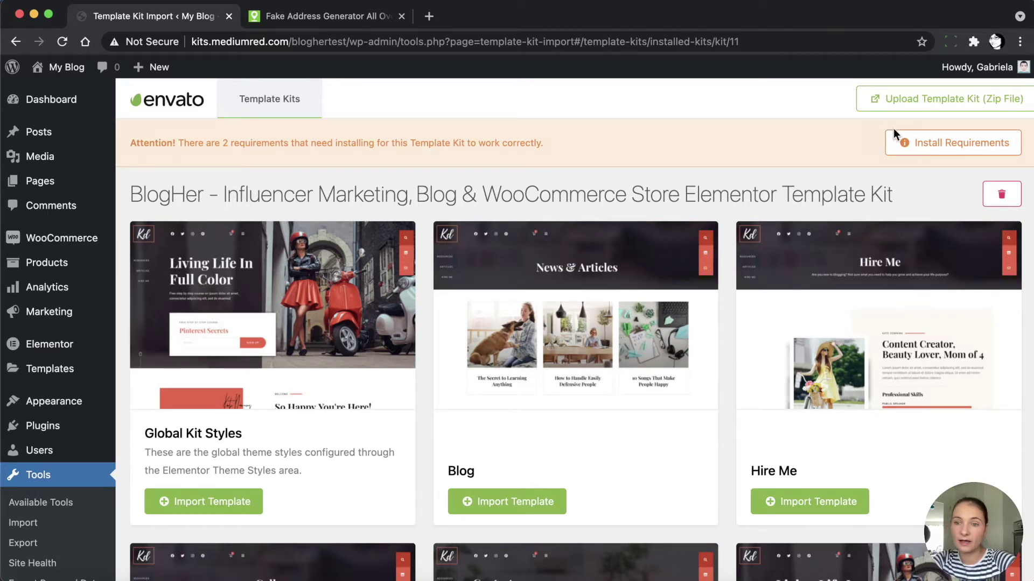
Install the BlogHer kit's missing Elementor default colour and typography scheme requirements
click(951, 154)
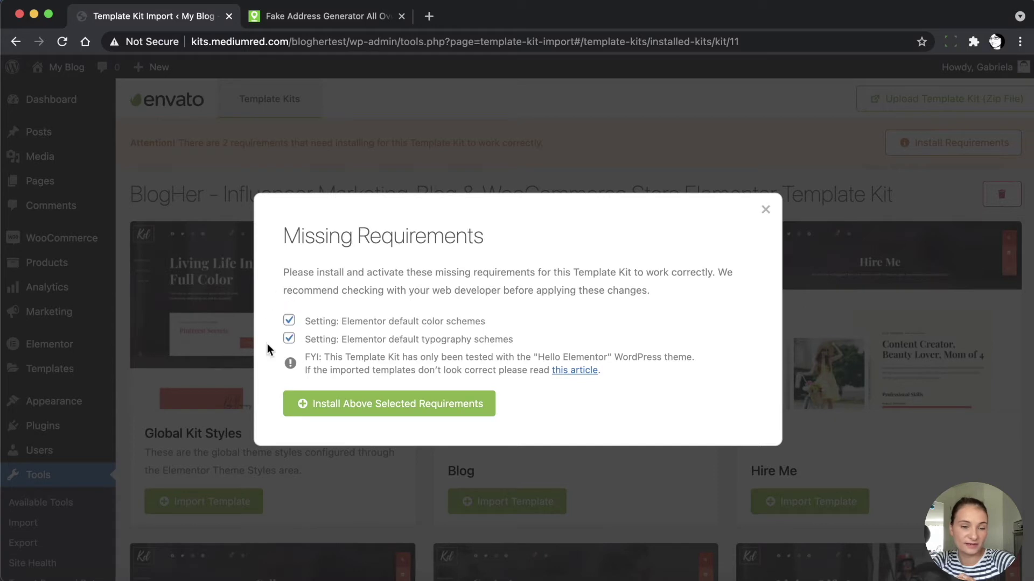
click(347, 408)
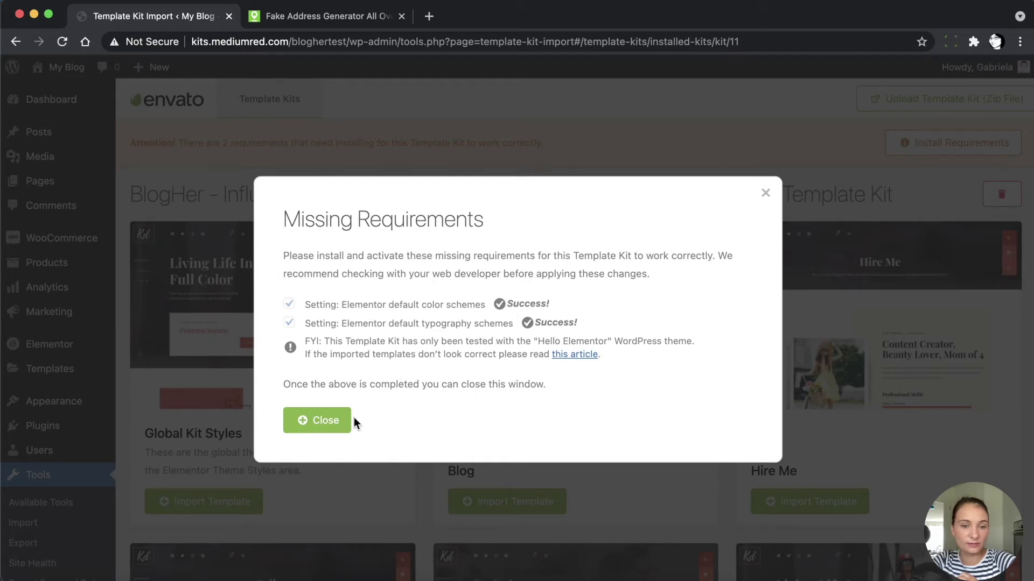
click(314, 425)
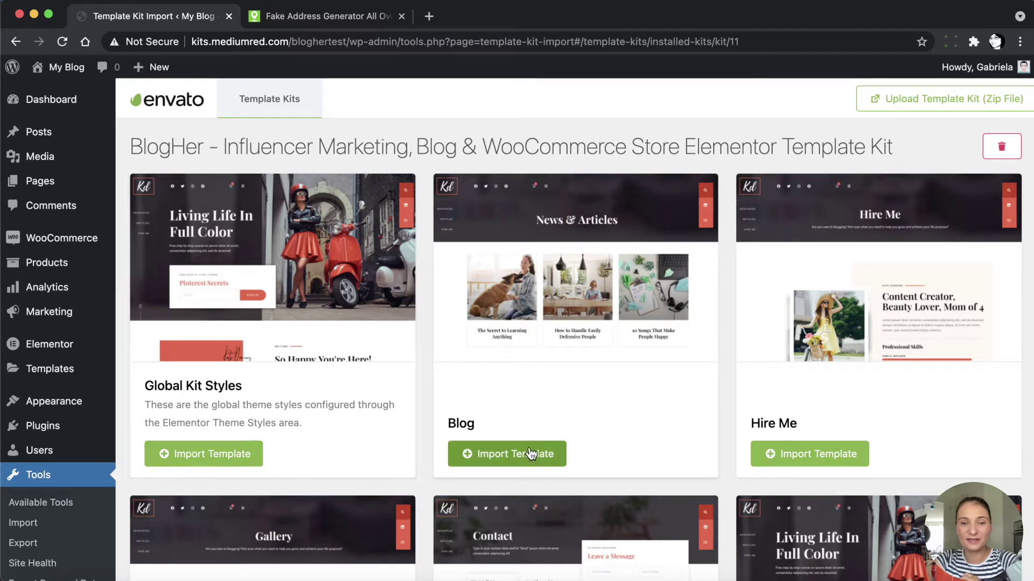
Import the Global Kit Styles, Blog, Hire Me, Gallery, Contact and Home templates
scroll(691, 450, down, 1)
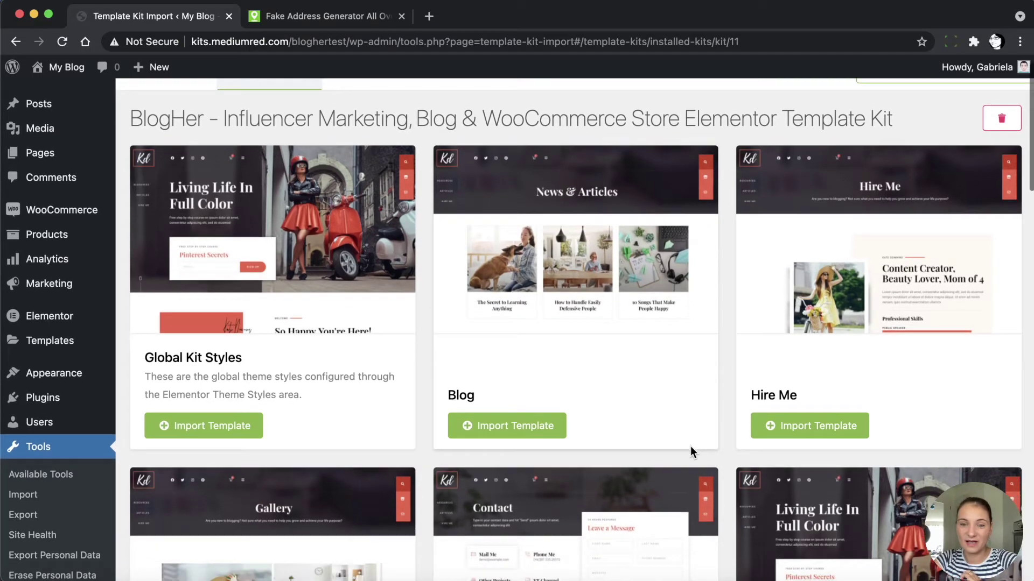
scroll(690, 451, up, 1)
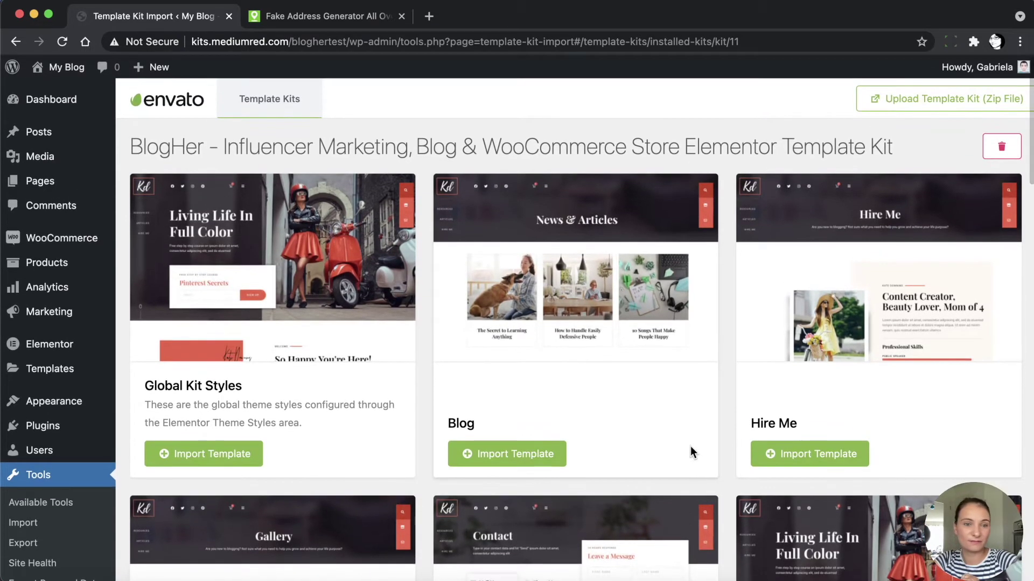
click(210, 457)
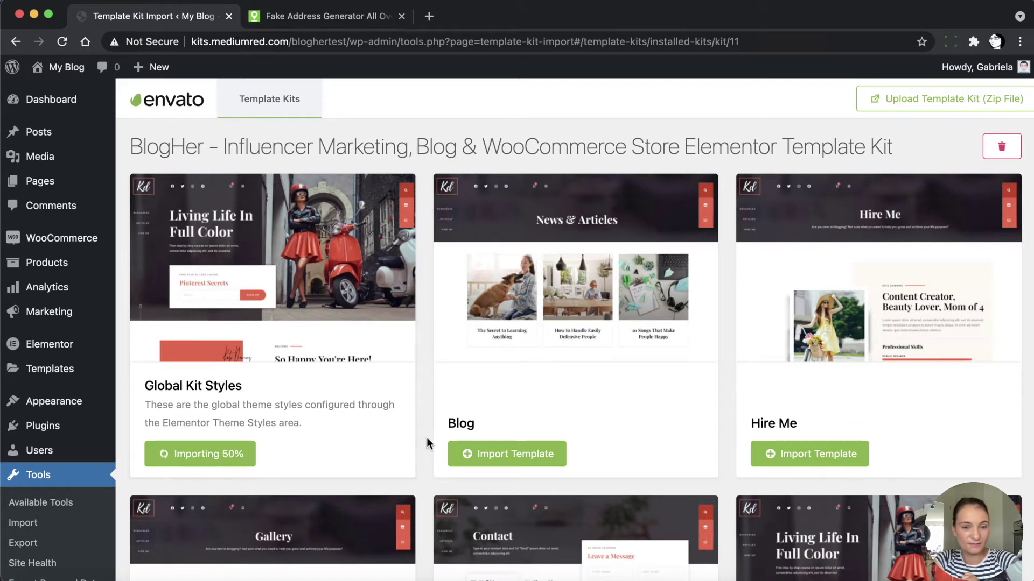
click(506, 455)
click(833, 457)
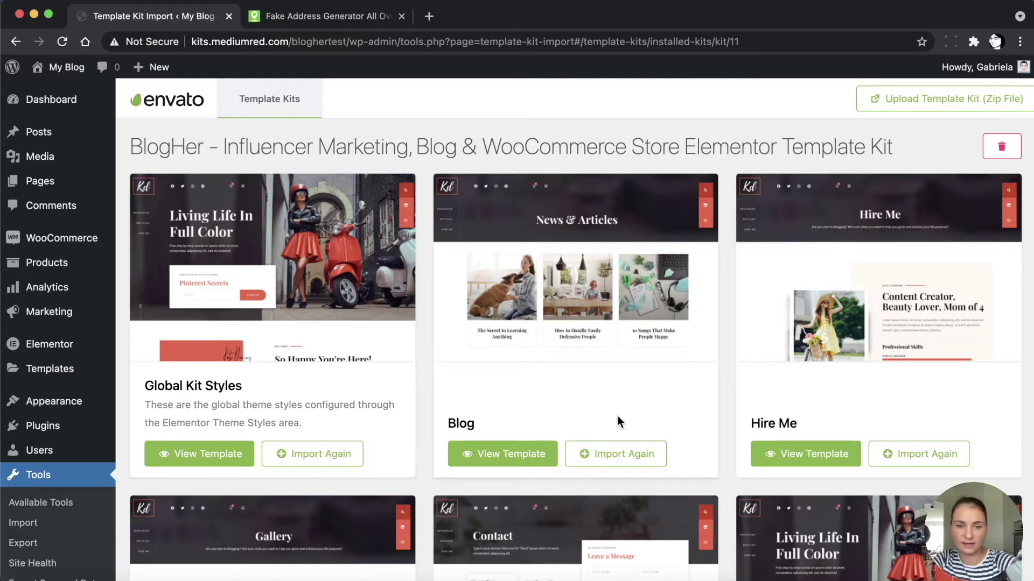
scroll(617, 416, down, 8)
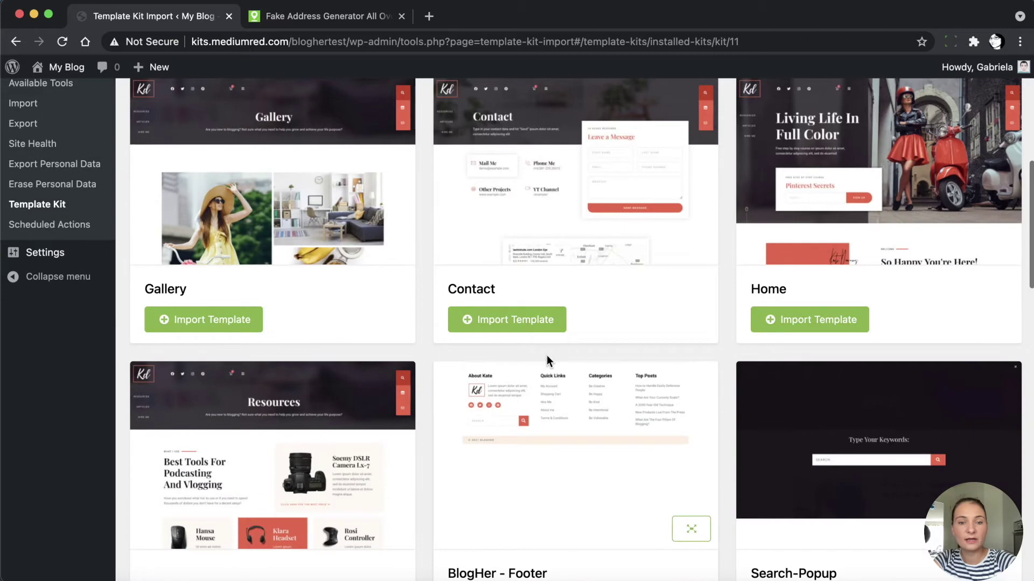
click(249, 315)
click(521, 321)
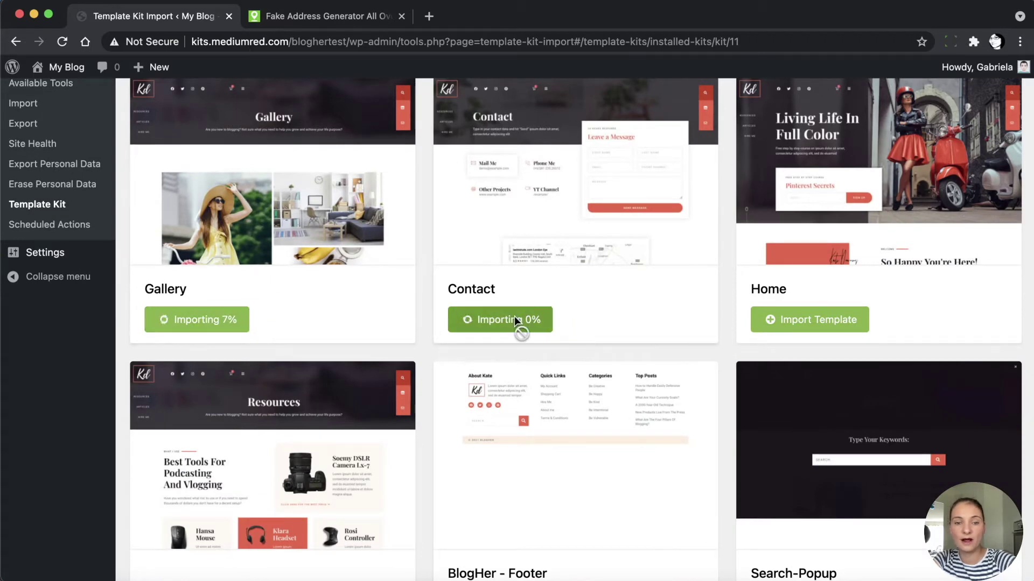
click(796, 321)
Import the Resources, Footer, Search-Popup, Menu-Popup, Shop and Single Post templates
scroll(565, 398, down, 4)
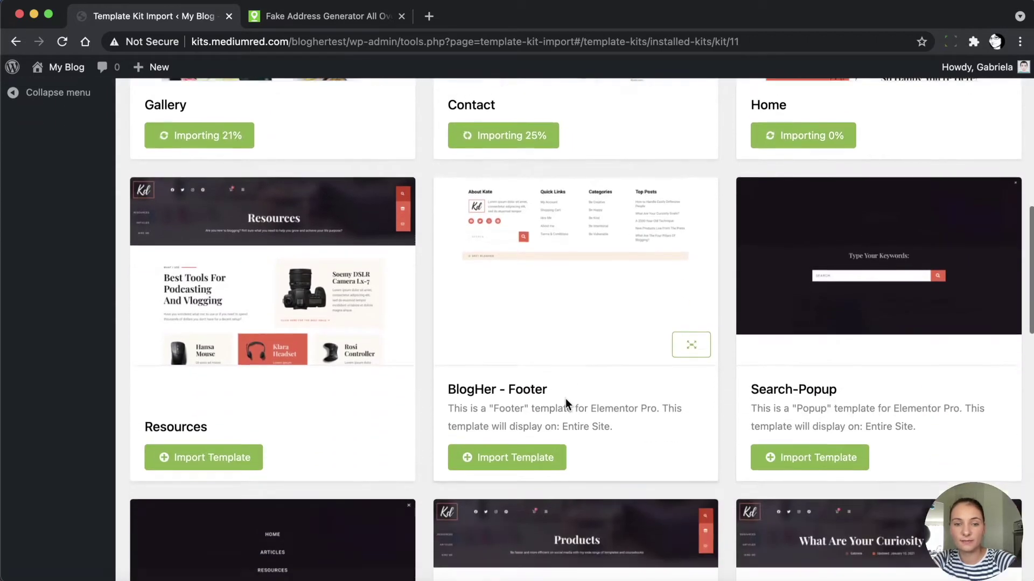
click(211, 434)
click(504, 431)
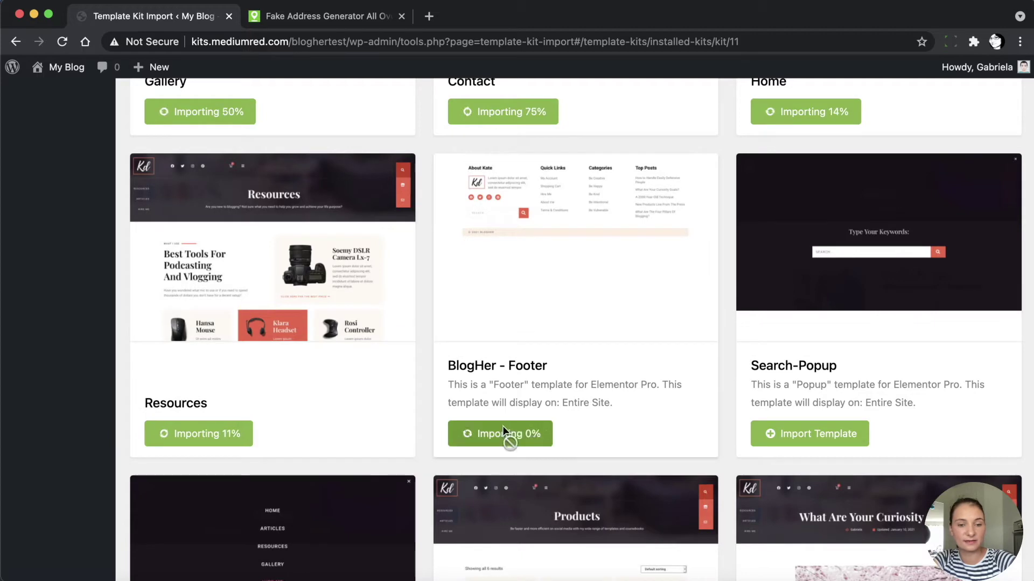
click(829, 434)
scroll(628, 386, down, 5)
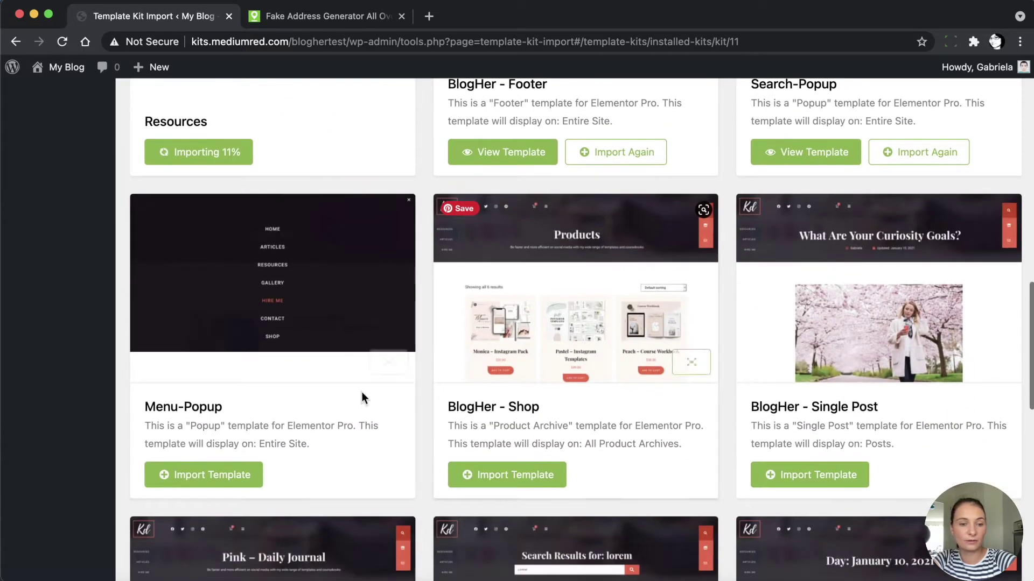
click(239, 477)
click(493, 477)
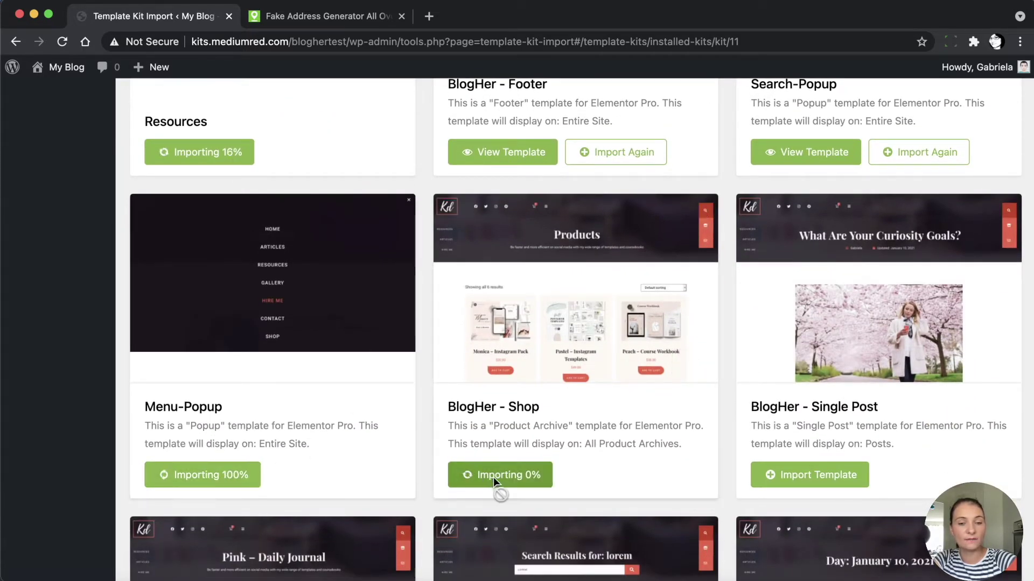
scroll(697, 467, down, 2)
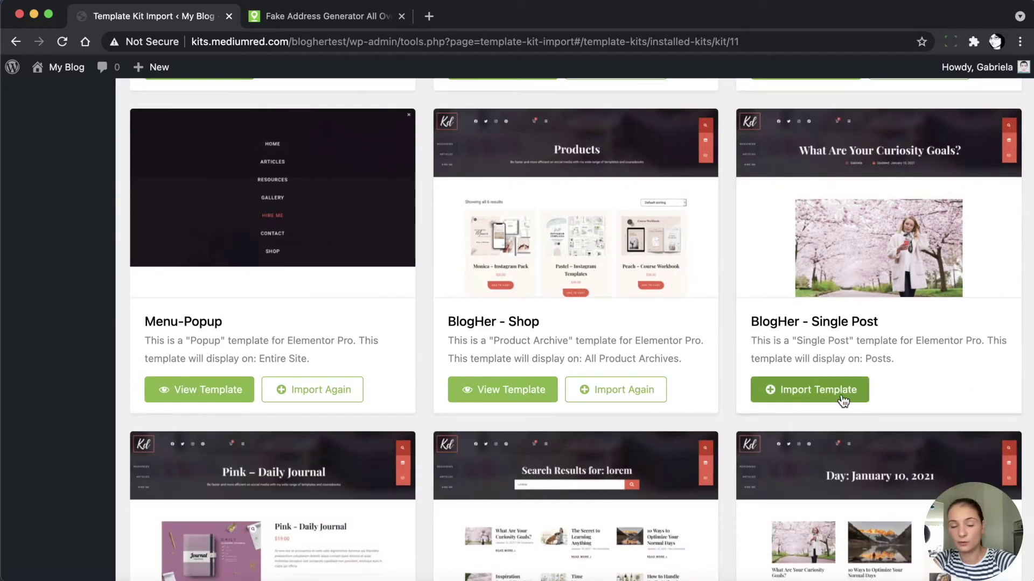
click(813, 389)
Import the Single Product, Search Results, Term, 404 page and Header templates
scroll(386, 476, down, 6)
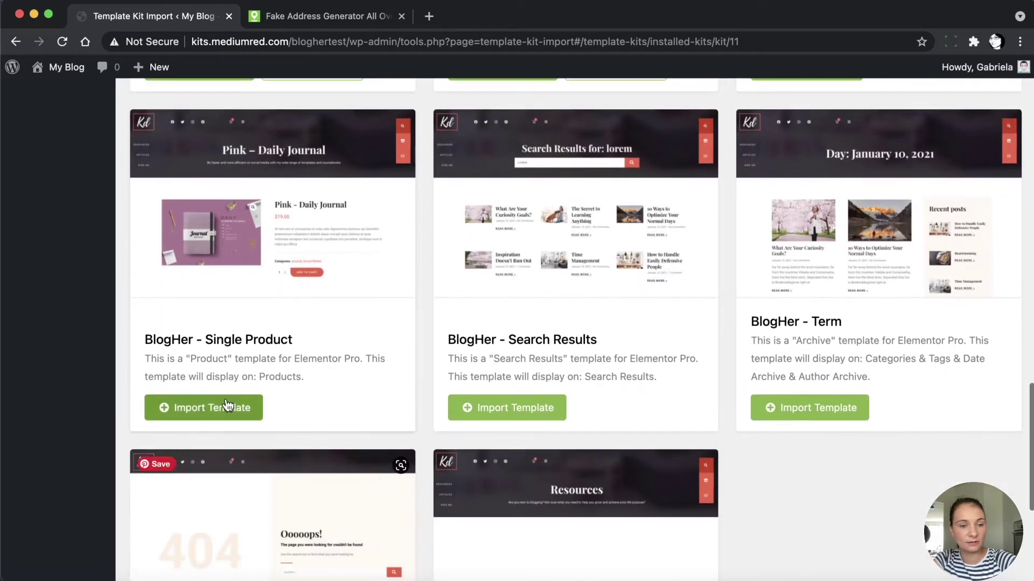
click(212, 409)
click(520, 410)
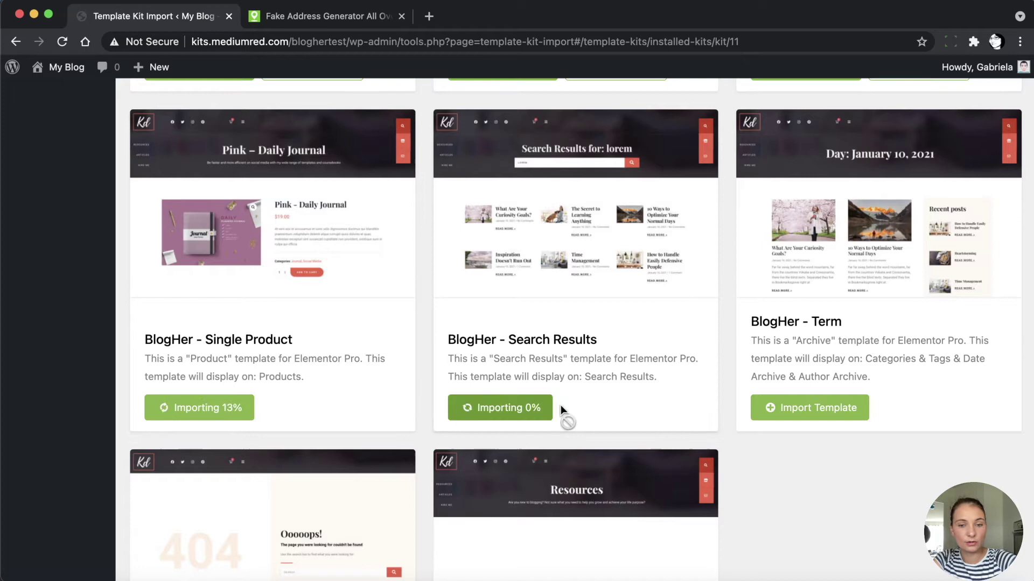
click(797, 412)
scroll(395, 453, down, 4)
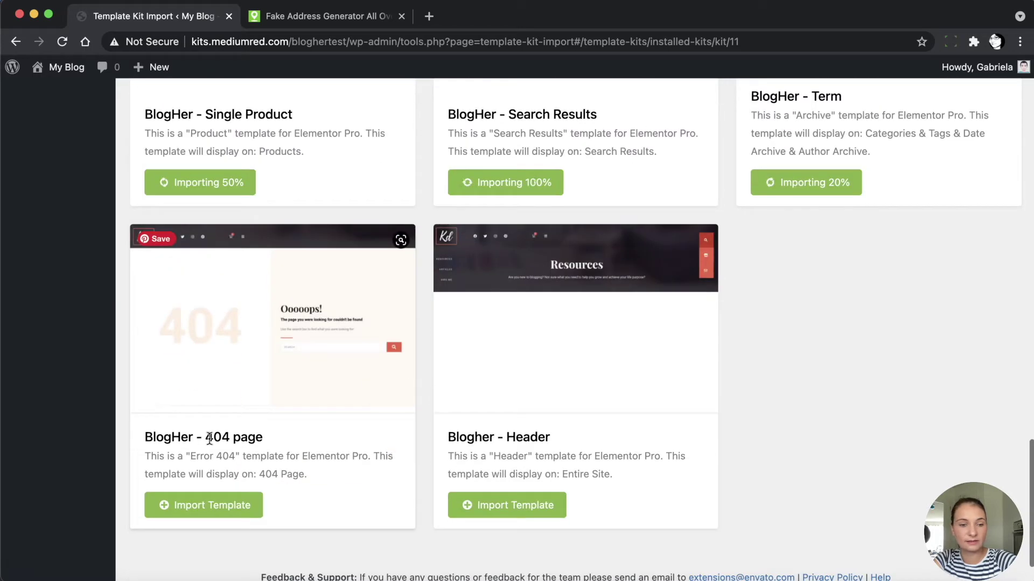
click(194, 506)
click(478, 503)
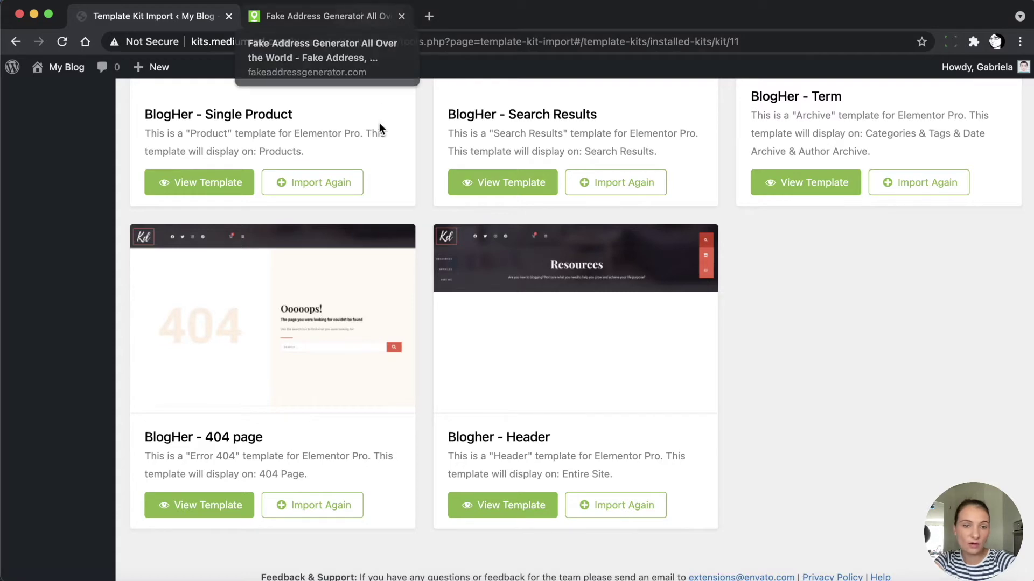
scroll(383, 264, up, 7)
scroll(383, 265, up, 5)
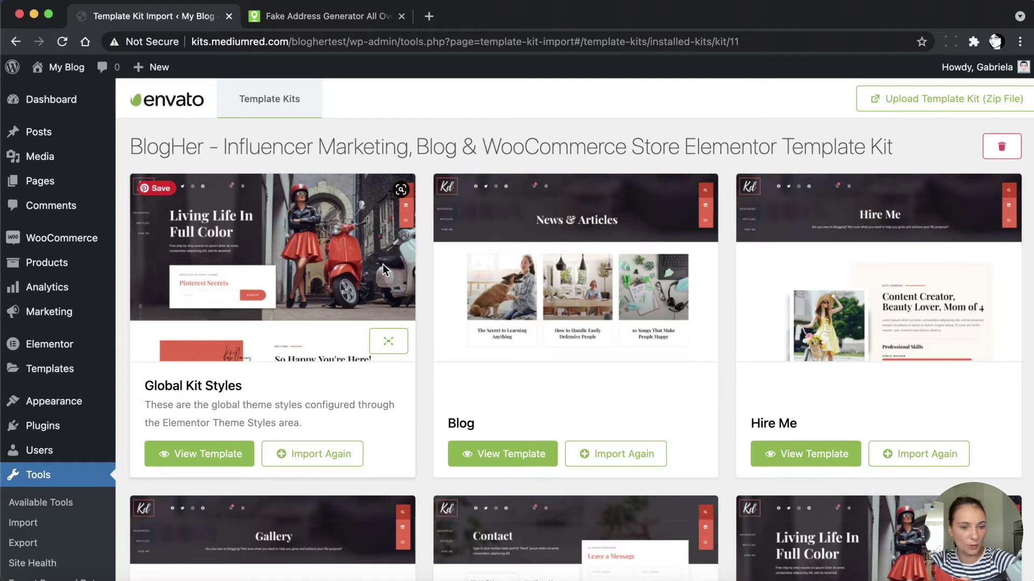
scroll(49, 395, down, 3)
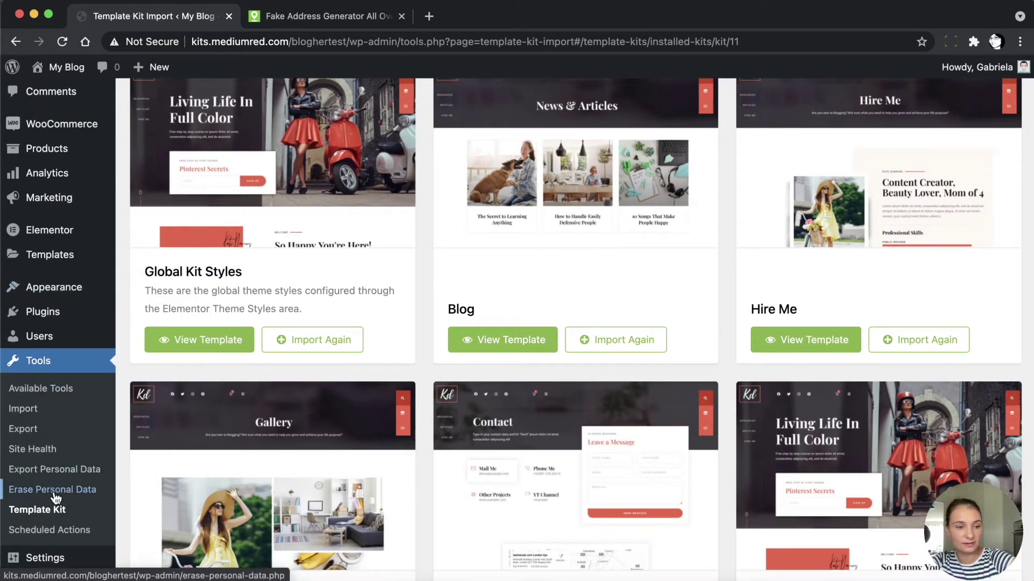
Install the WordPress importer from Tools > Import and run it
click(24, 412)
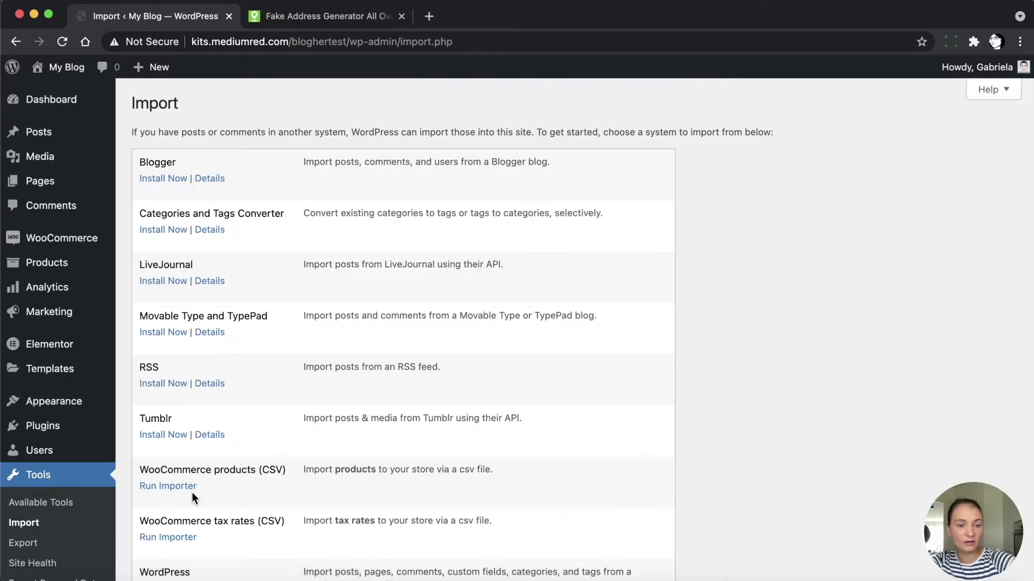
scroll(192, 492, down, 3)
scroll(191, 492, down, 2)
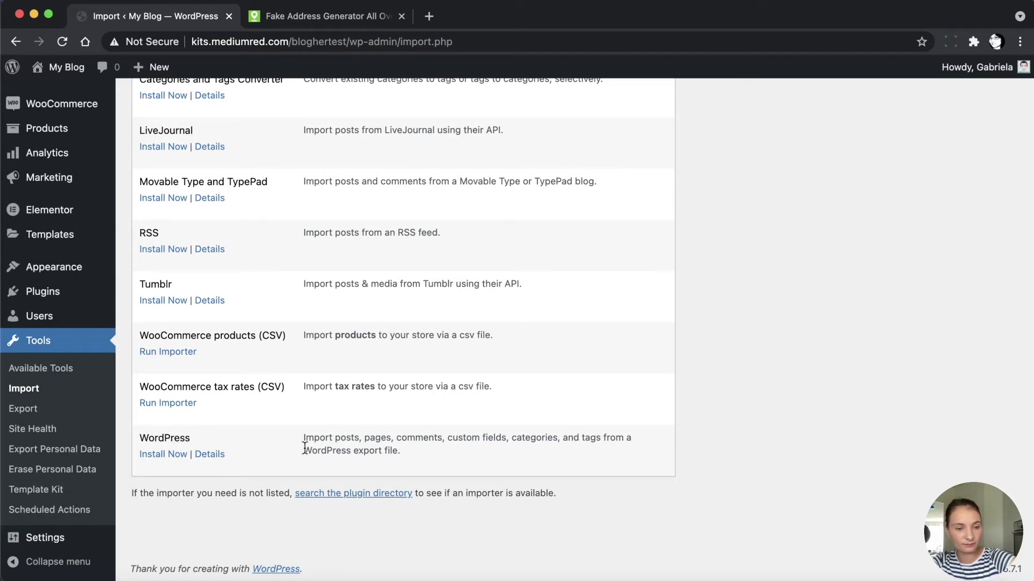
click(160, 456)
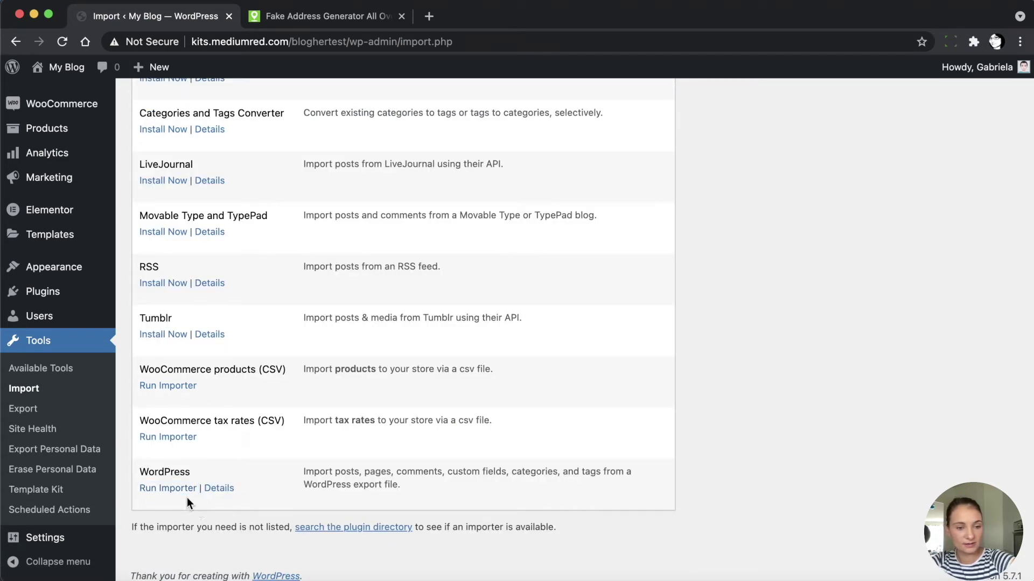
click(169, 490)
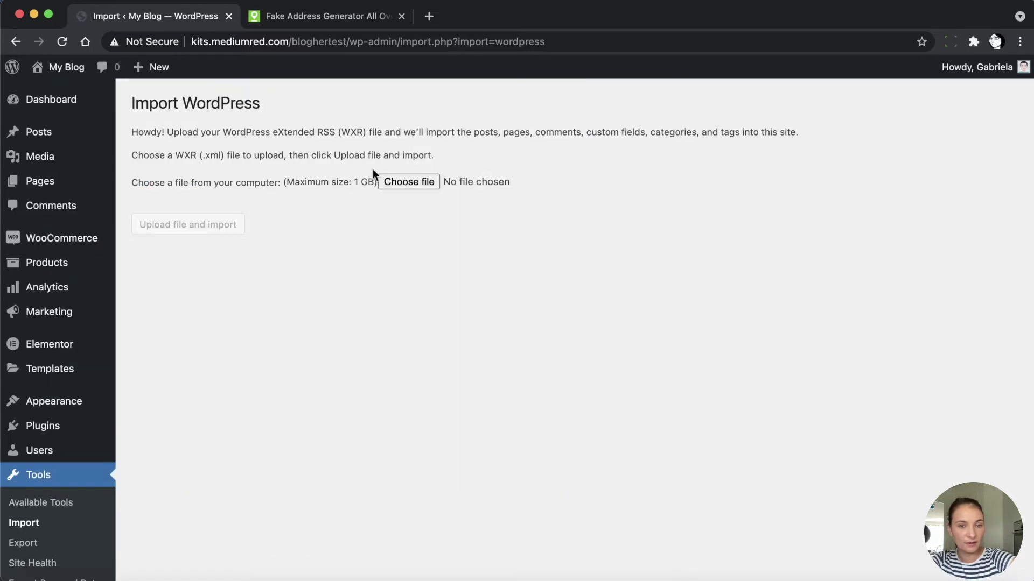
Upload importblogher.WordPress.2021-04-28.xml from Downloads to the WordPress importer
click(398, 181)
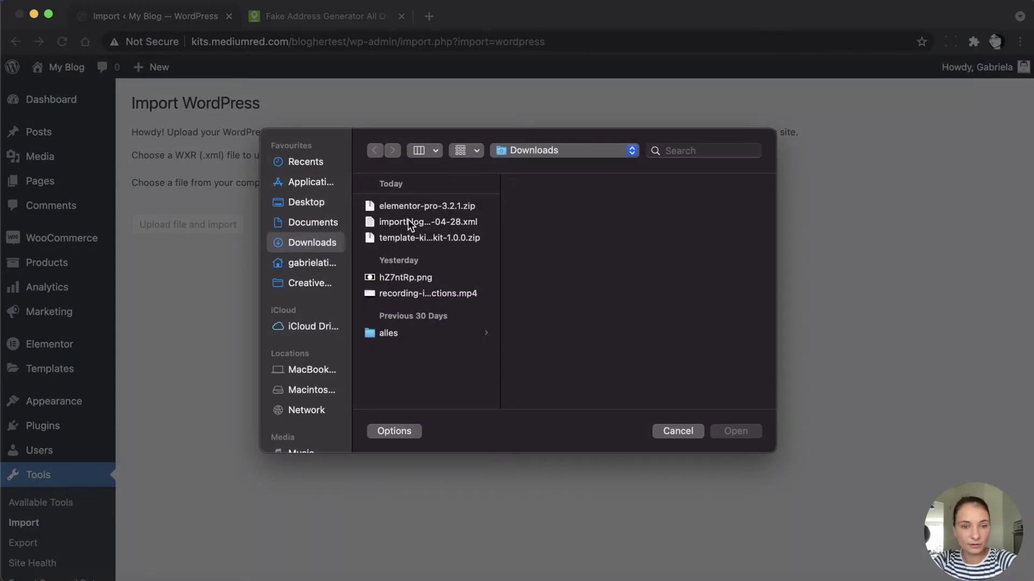
click(409, 221)
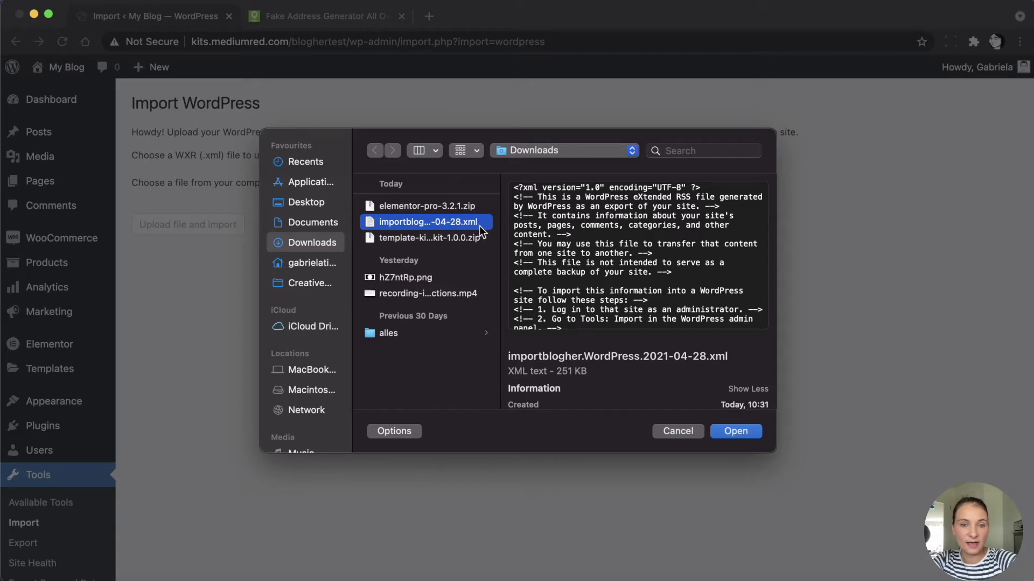
click(738, 431)
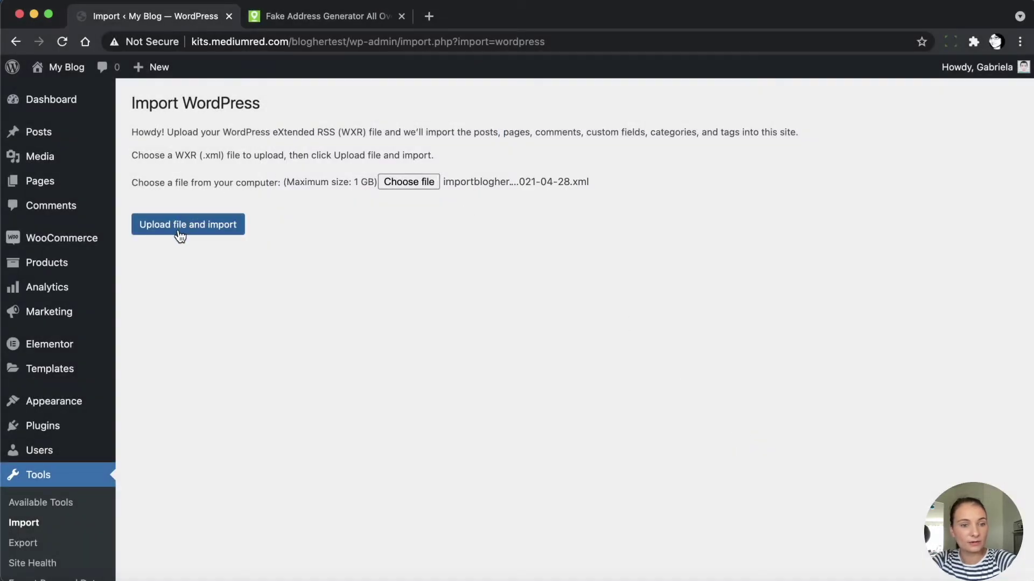
click(180, 236)
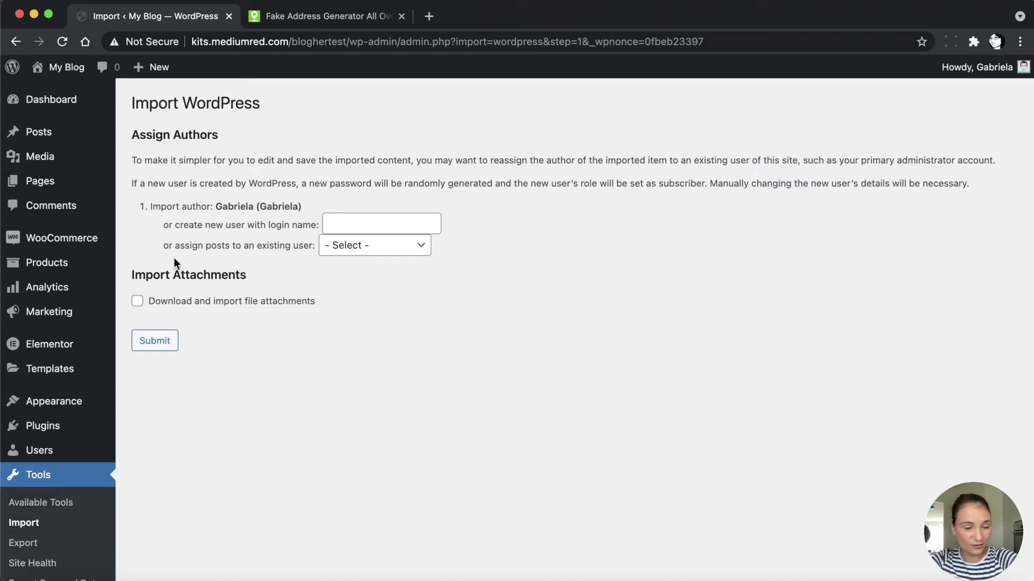
Assign imported posts to the existing user, include file attachments, and submit the import
click(396, 250)
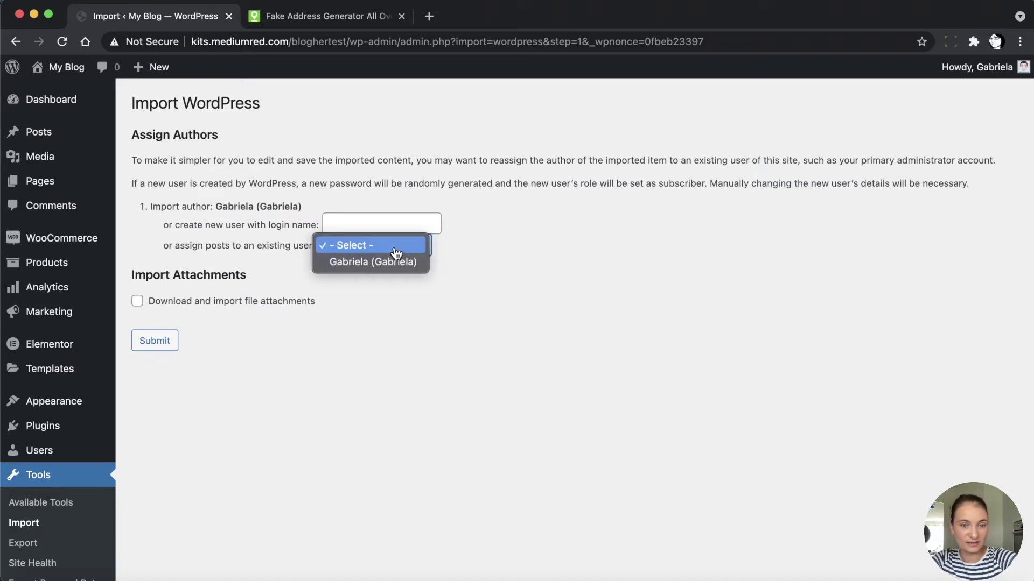
click(353, 263)
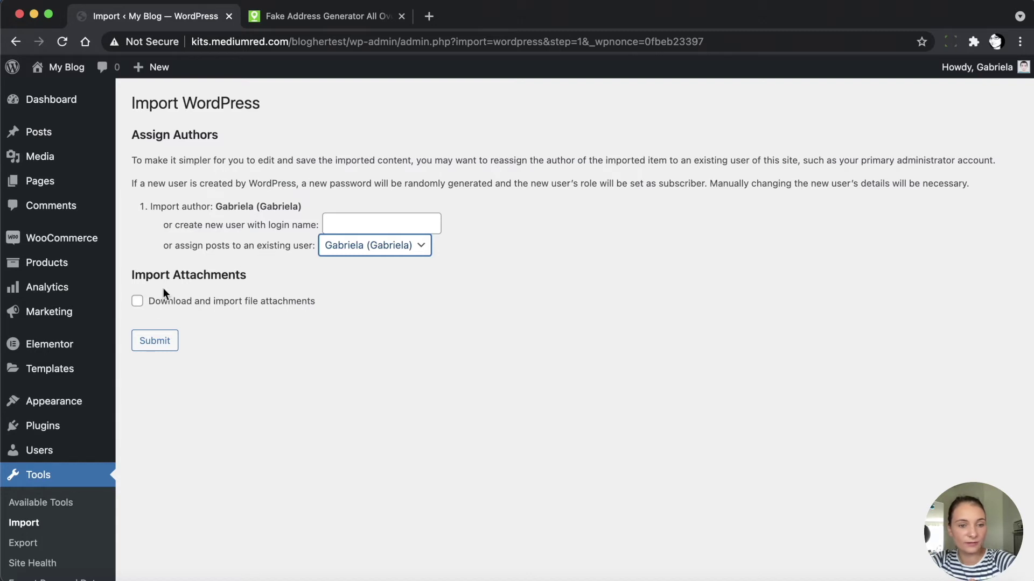
click(138, 303)
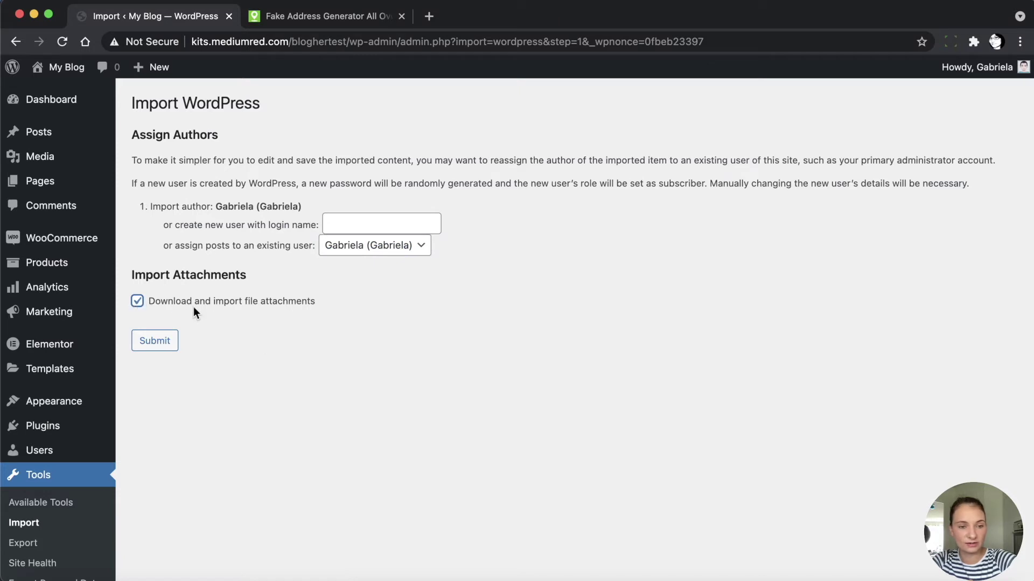
click(154, 350)
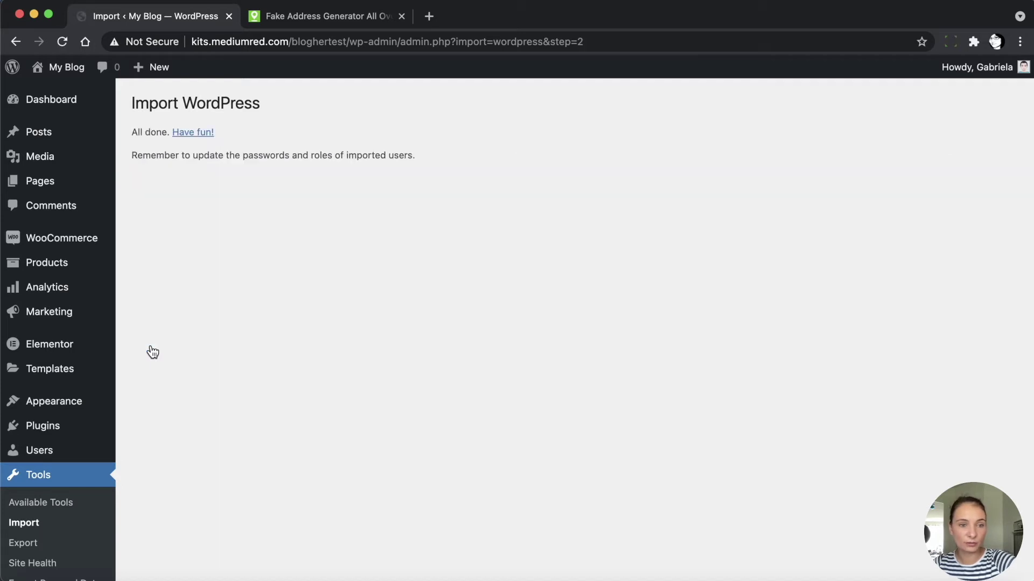
Highlight the reminder about updating imported users' passwords, then clear the highlight
drag(138, 157, 307, 160)
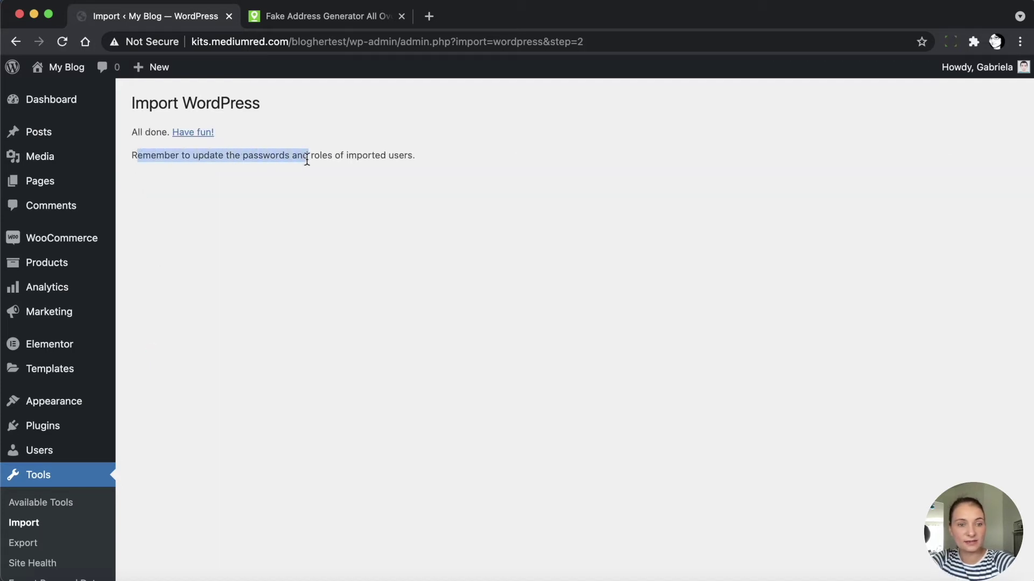
click(267, 223)
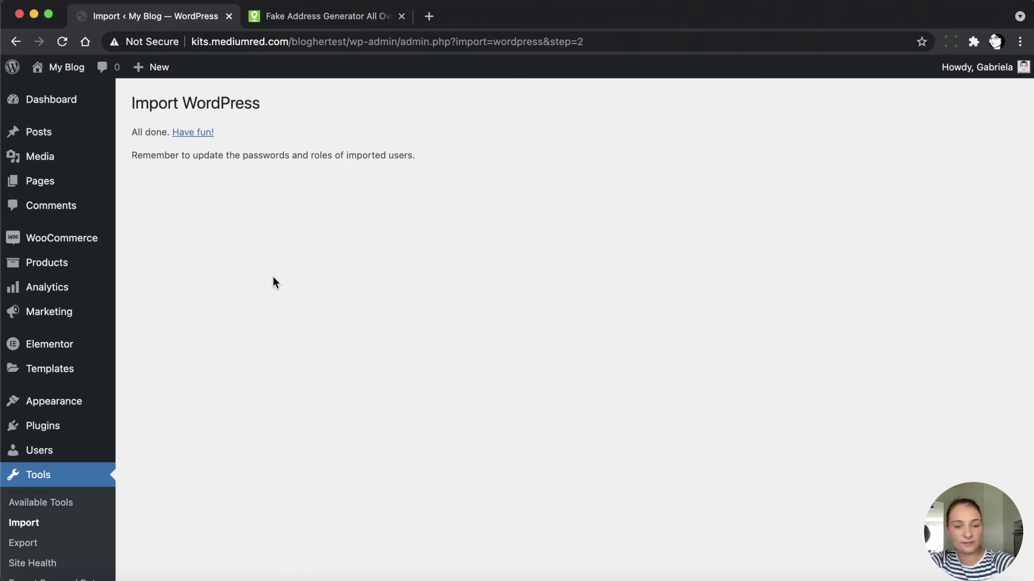
scroll(273, 277, down, 3)
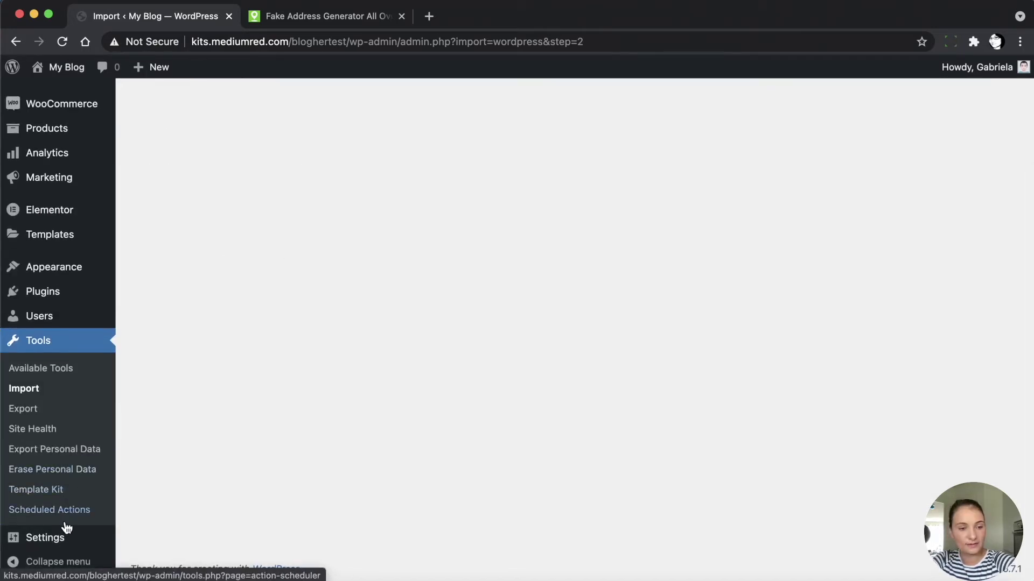
mouse_move(59, 539)
Save Reading Settings with the static page Home as the homepage
click(153, 433)
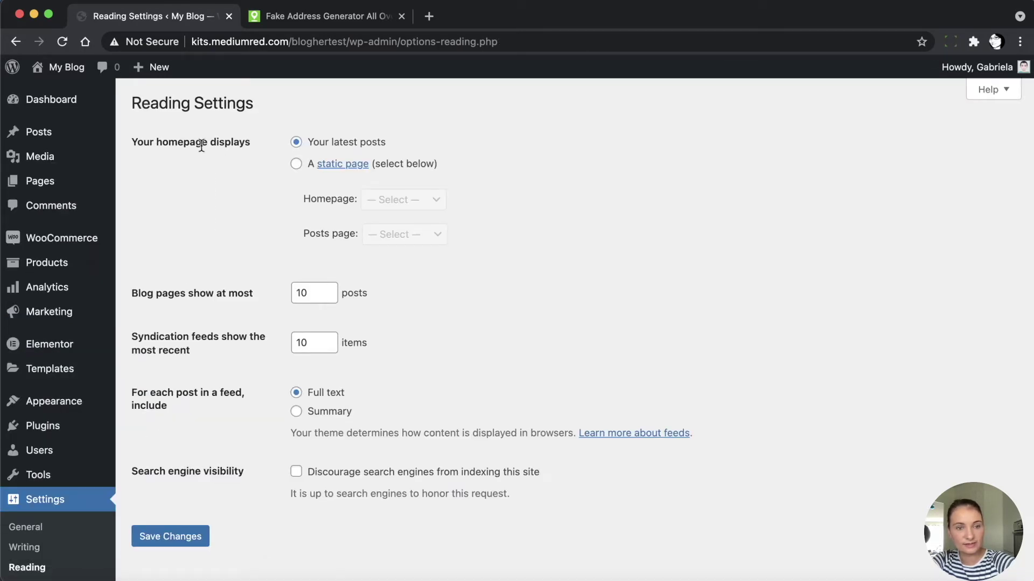
click(297, 165)
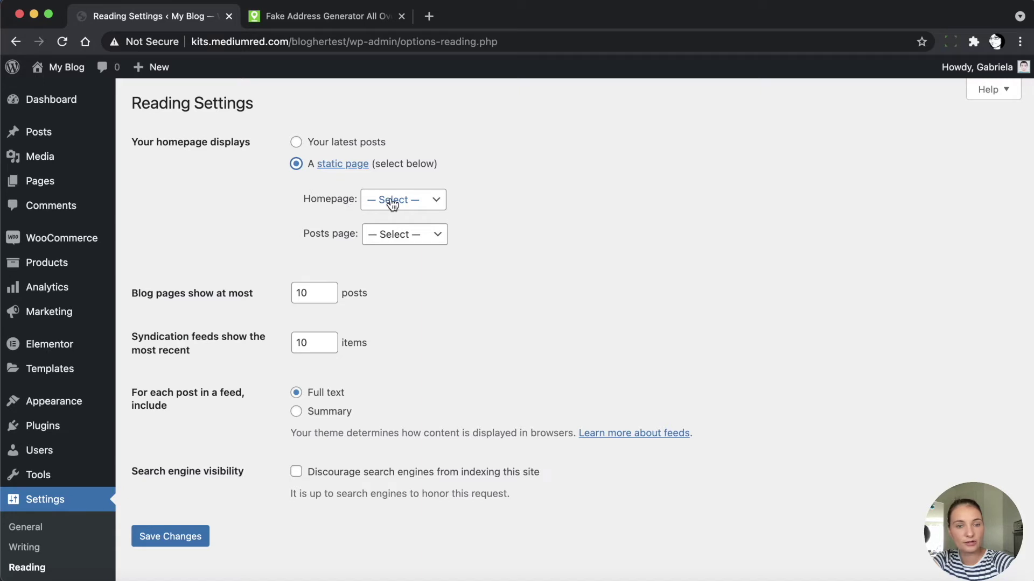
click(420, 203)
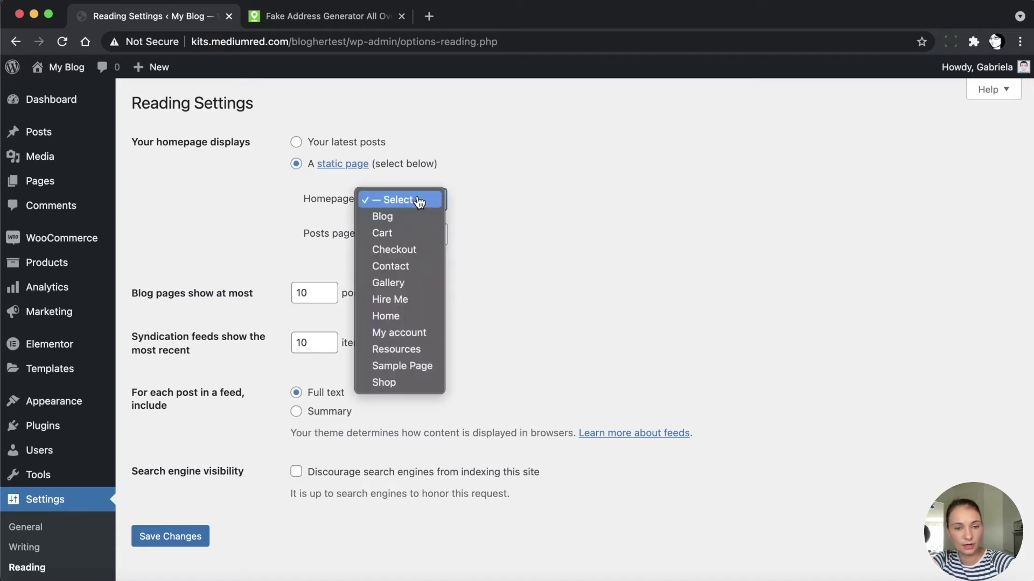
click(398, 317)
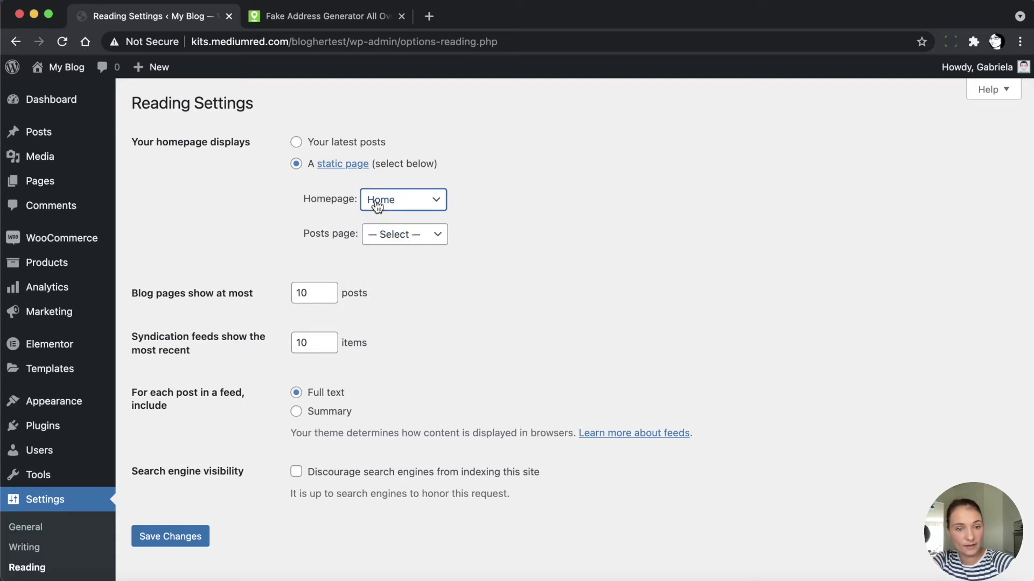
click(172, 540)
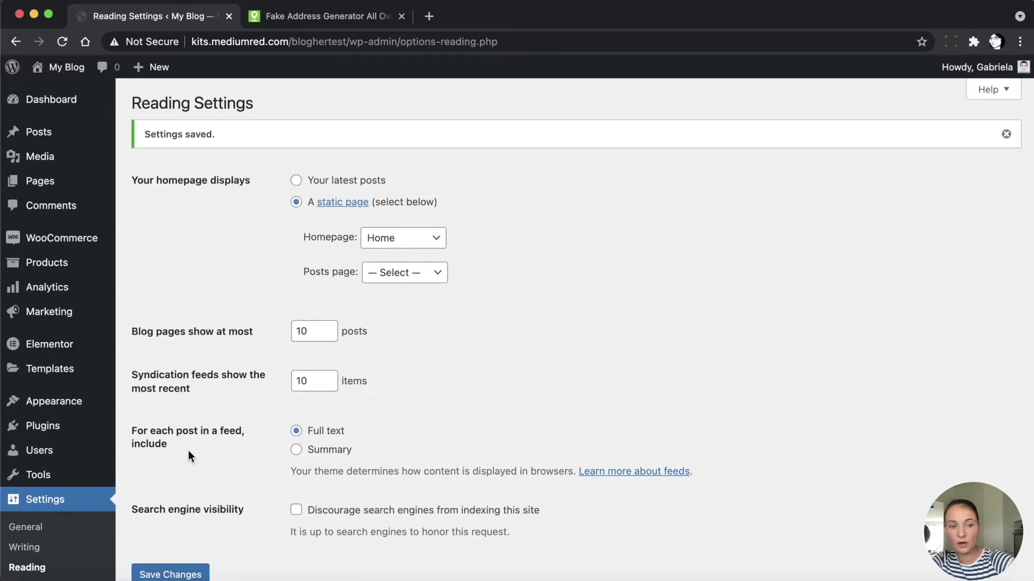
Open Site Identity in the Customizer to choose a new site logo
mouse_move(38, 402)
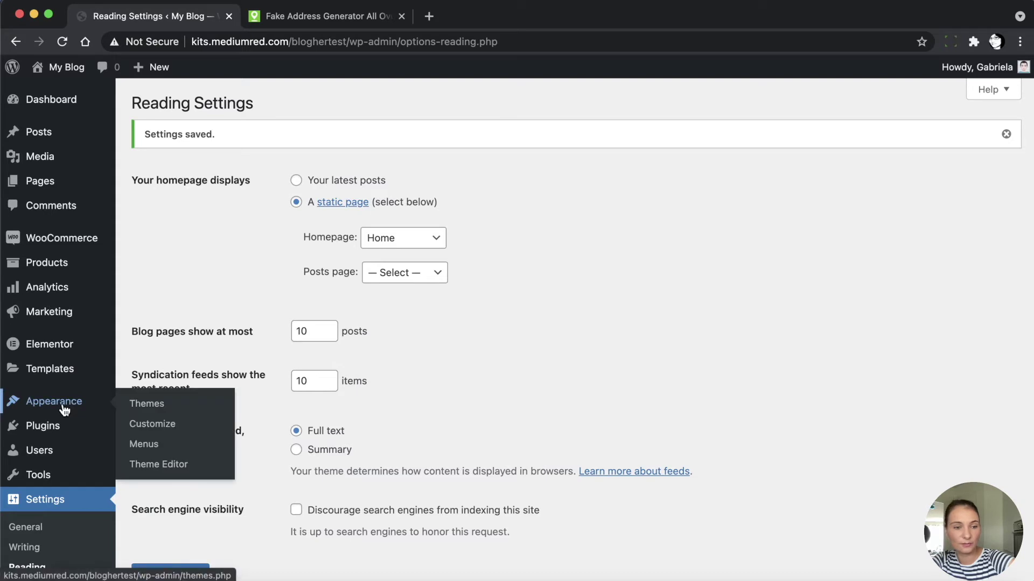
click(153, 424)
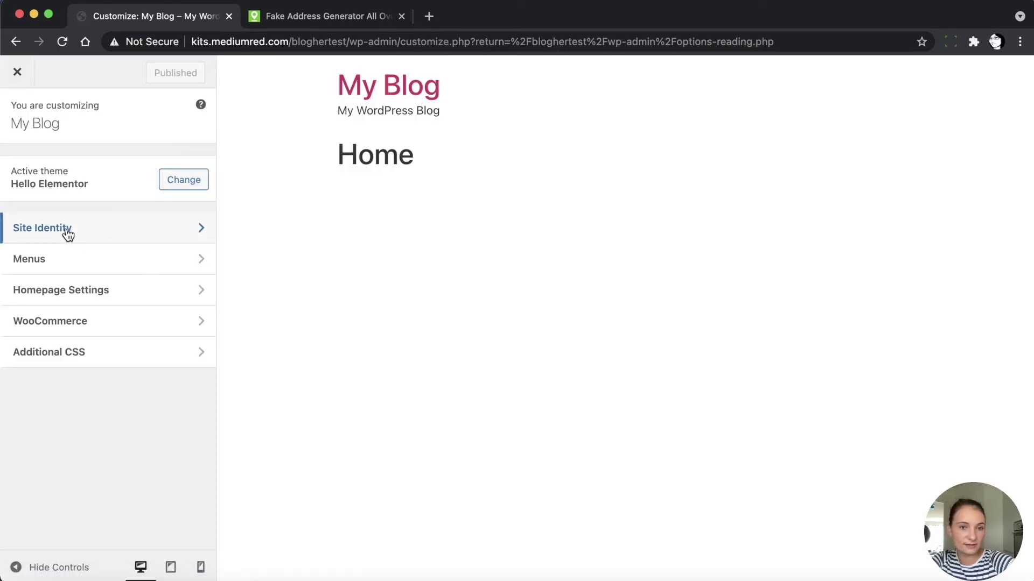
click(67, 233)
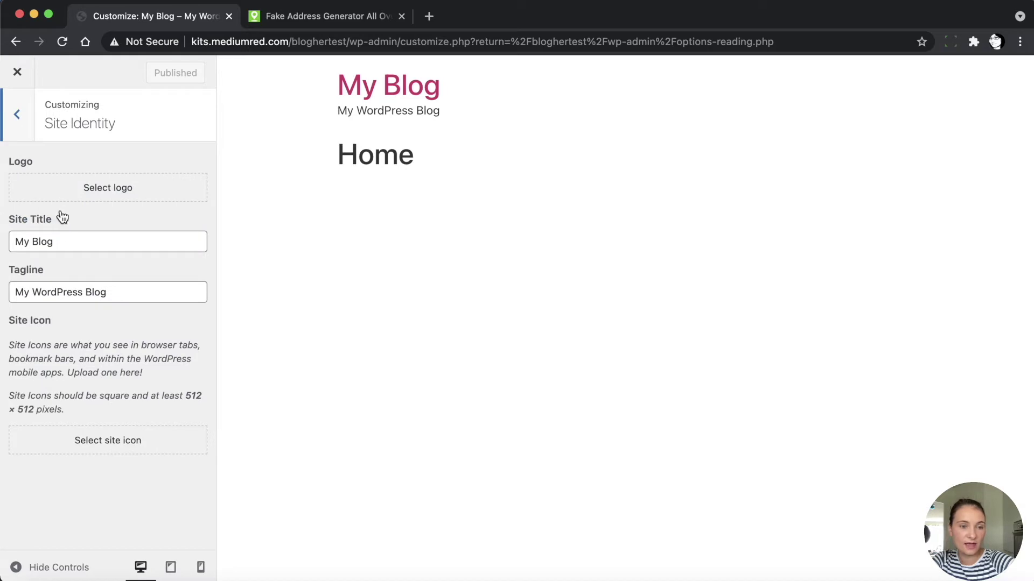
click(117, 193)
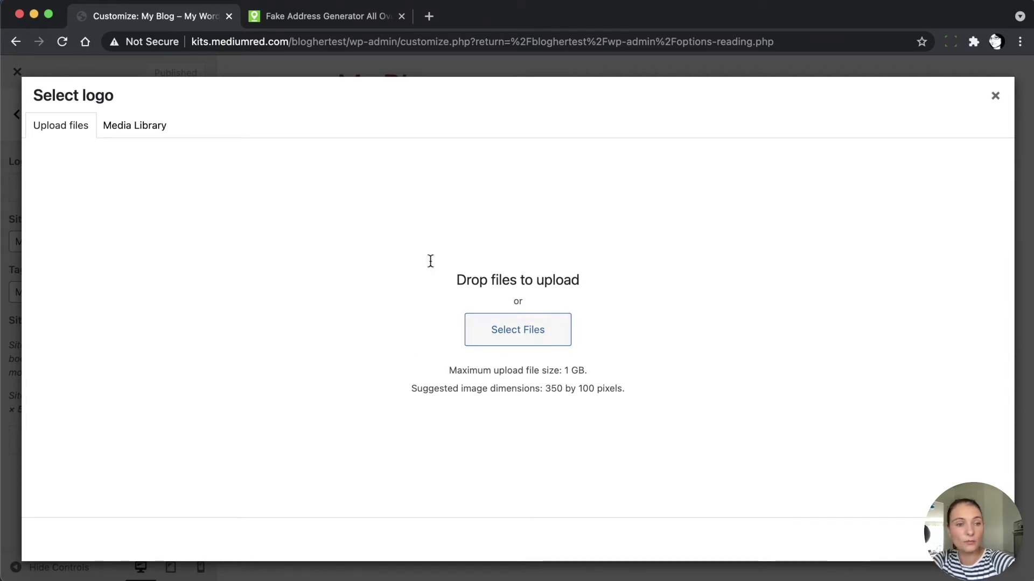
Set the Kd image (logo-1.7.png) from the media library as the uncropped logo and publish
click(125, 132)
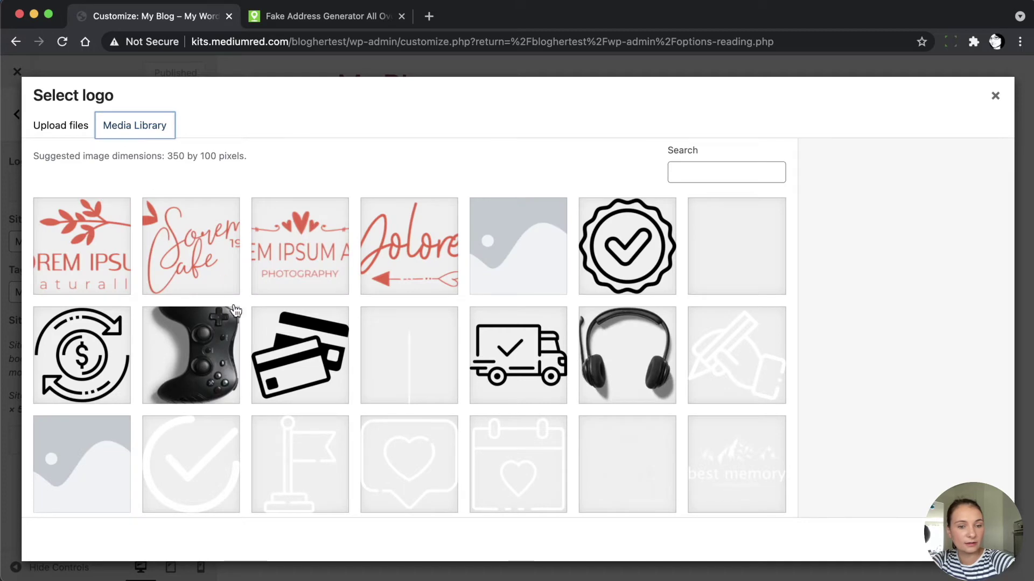
scroll(233, 309, down, 5)
scroll(236, 312, down, 9)
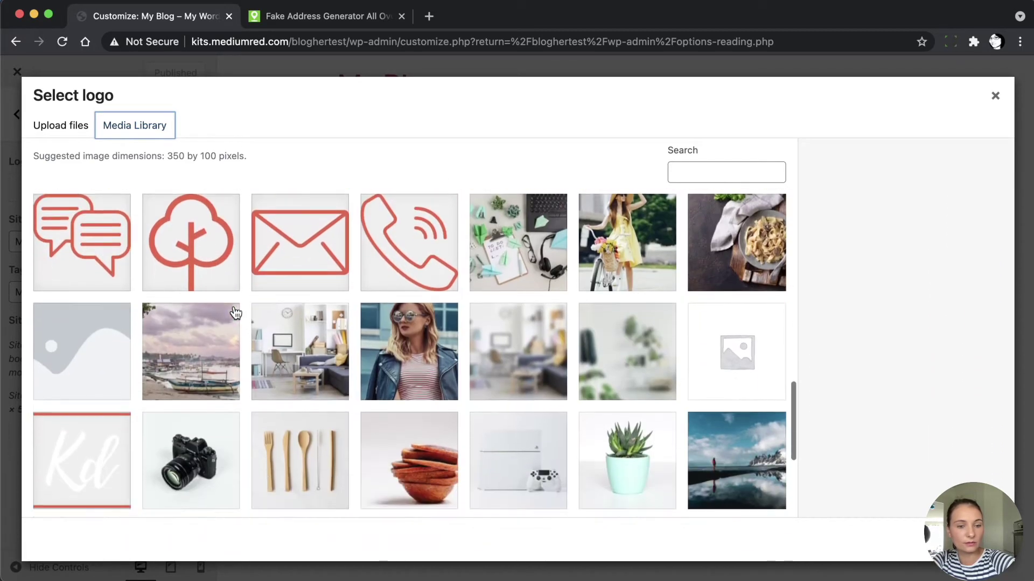
scroll(235, 312, down, 3)
click(88, 413)
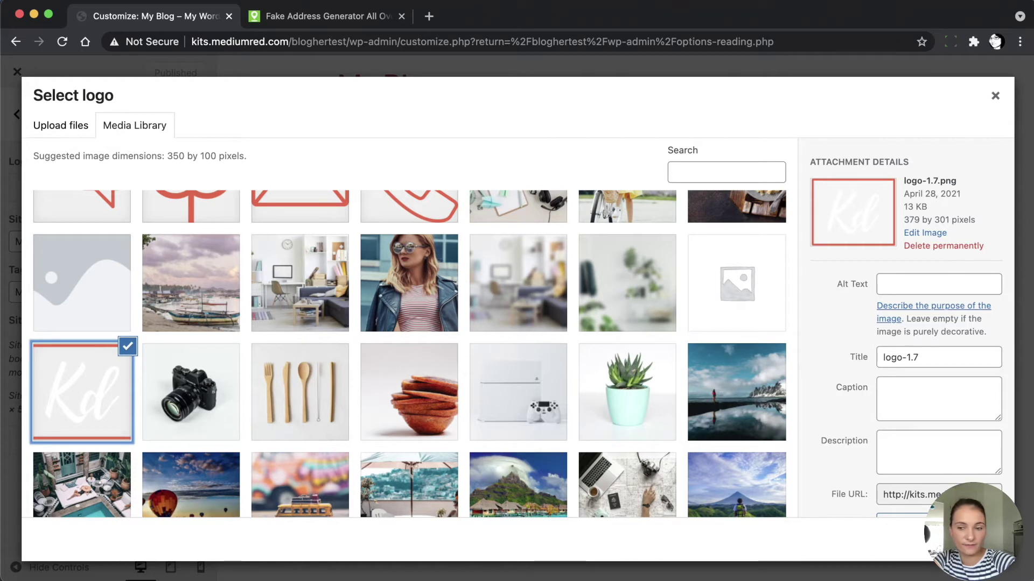
click(977, 541)
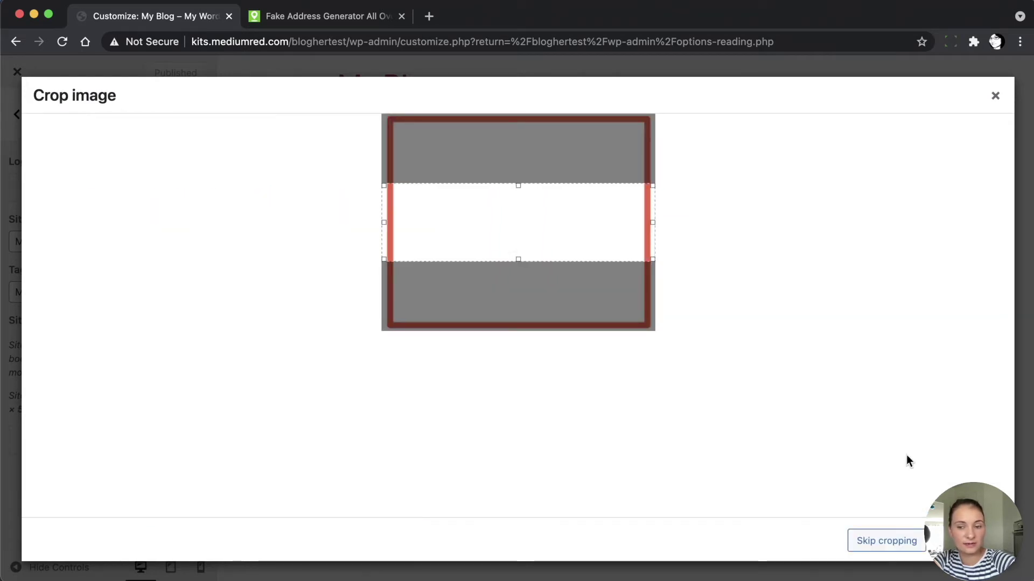
click(862, 543)
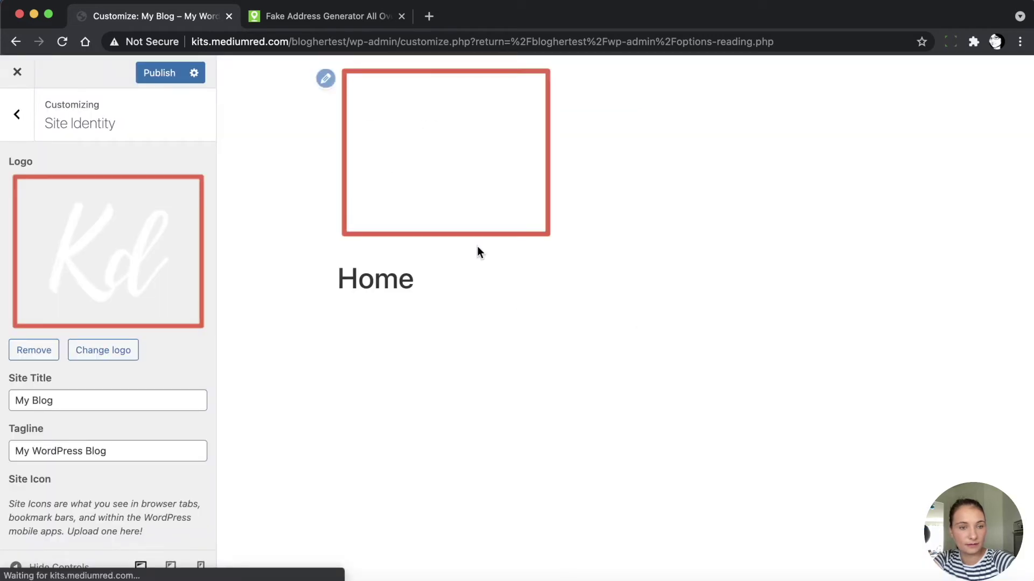
click(166, 76)
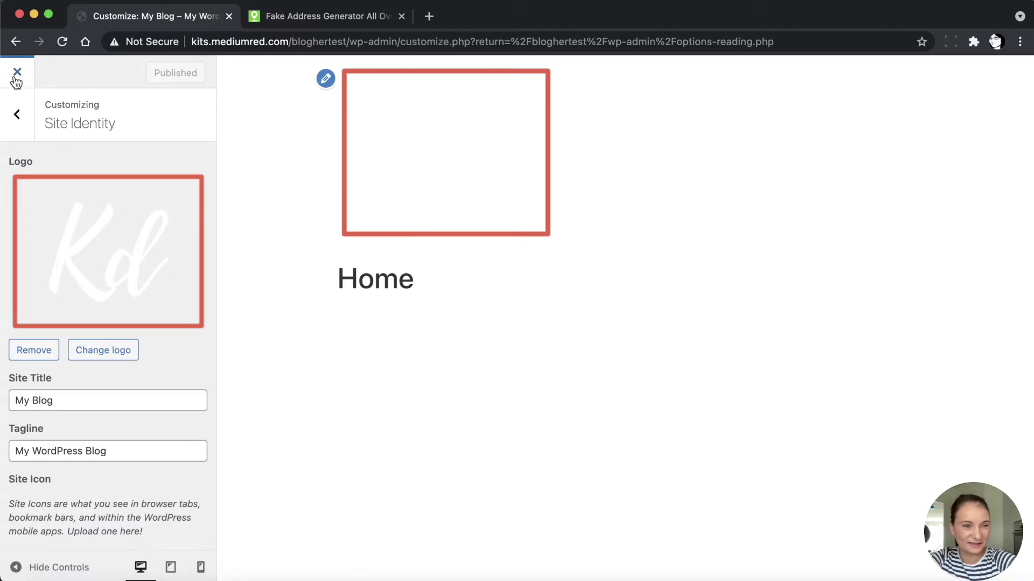
Set WooCommerce Product Catalog to 3 products per row, publish, and exit the Customizer
click(18, 114)
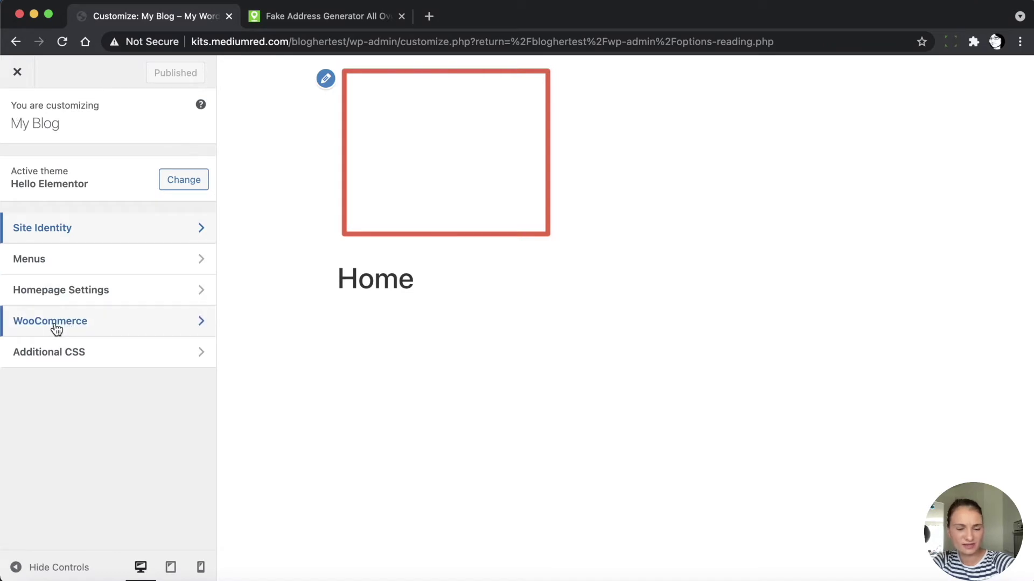
click(103, 327)
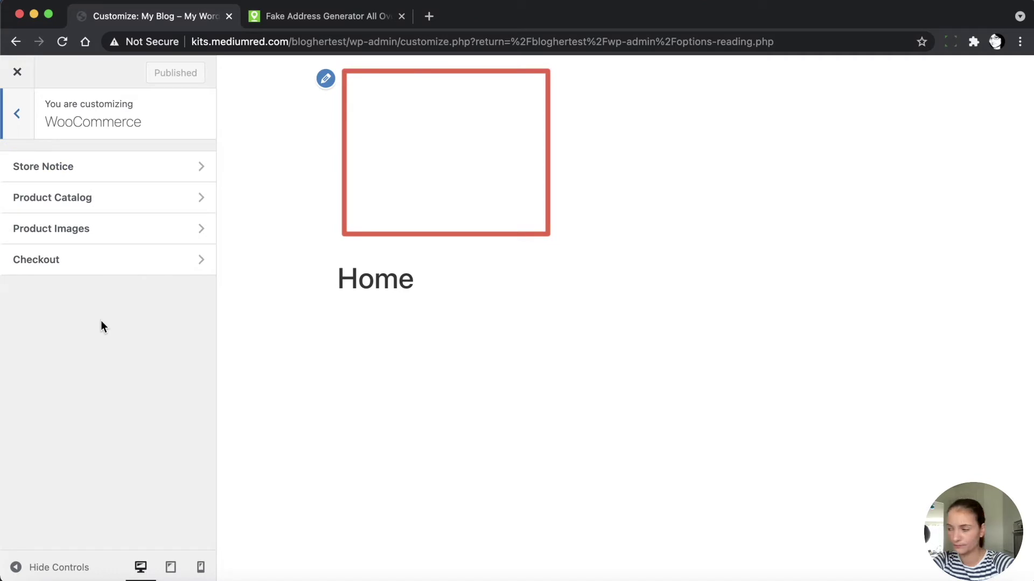
click(112, 198)
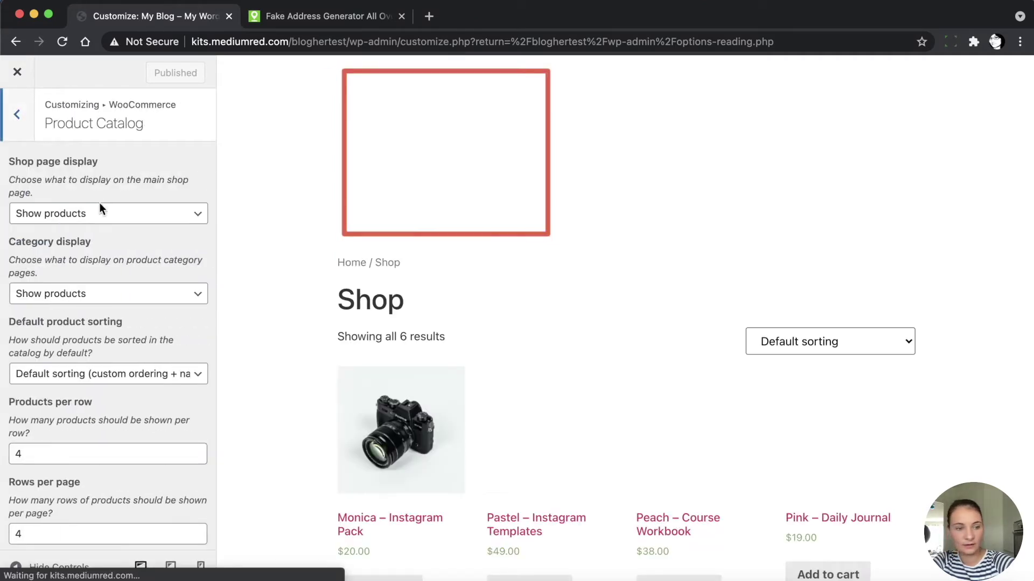
scroll(86, 416, down, 1)
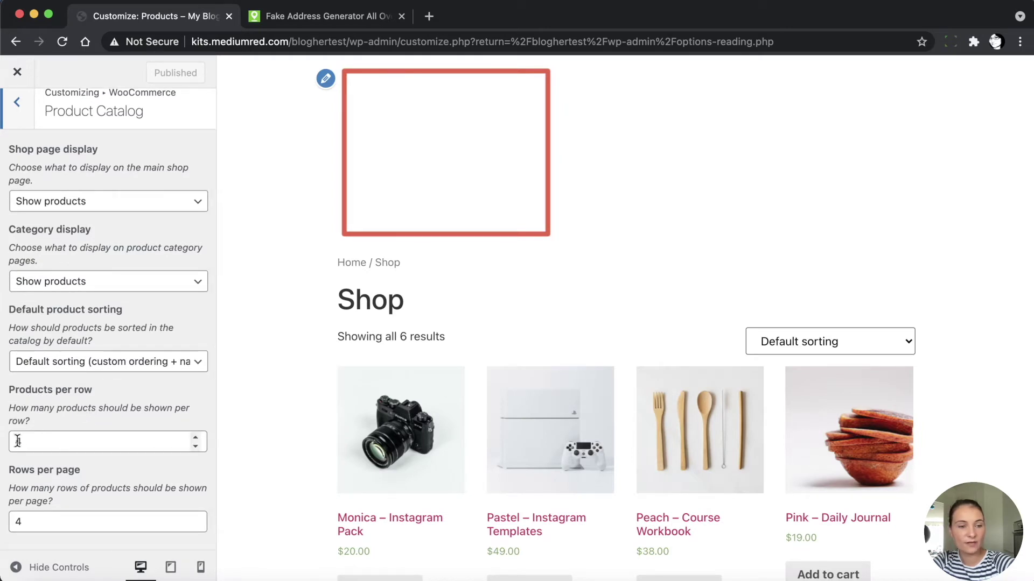
click(194, 446)
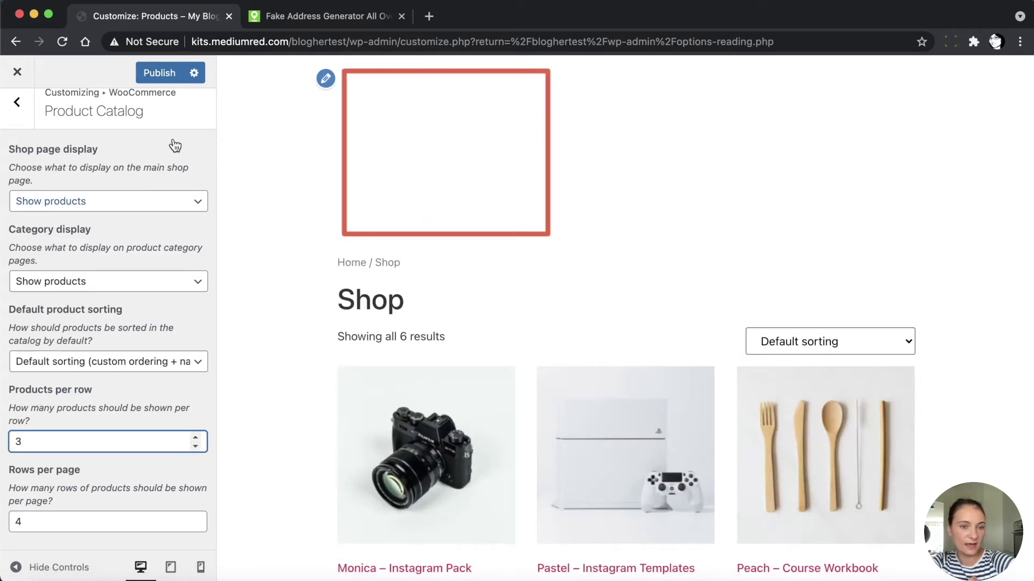
click(154, 71)
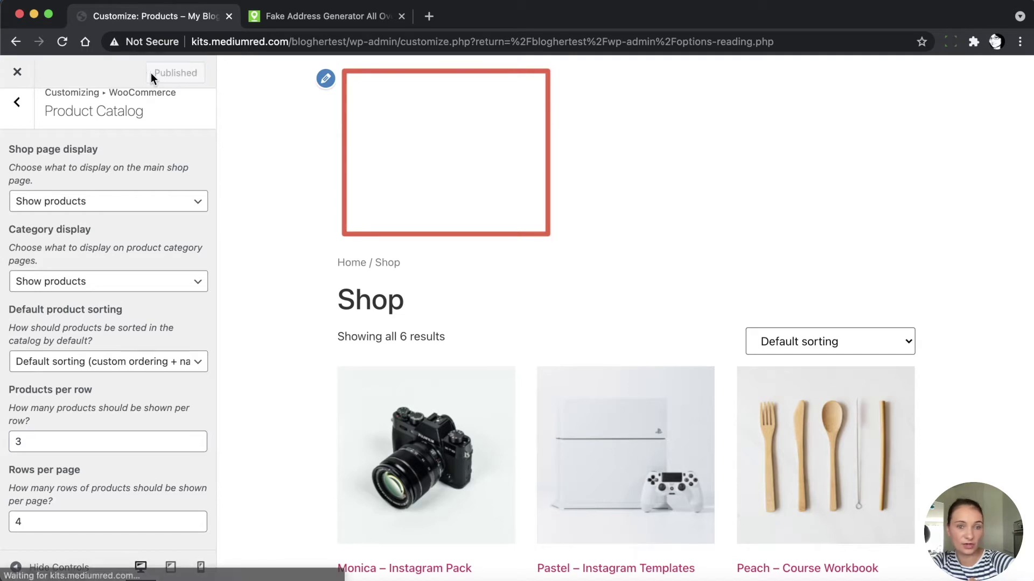
click(17, 73)
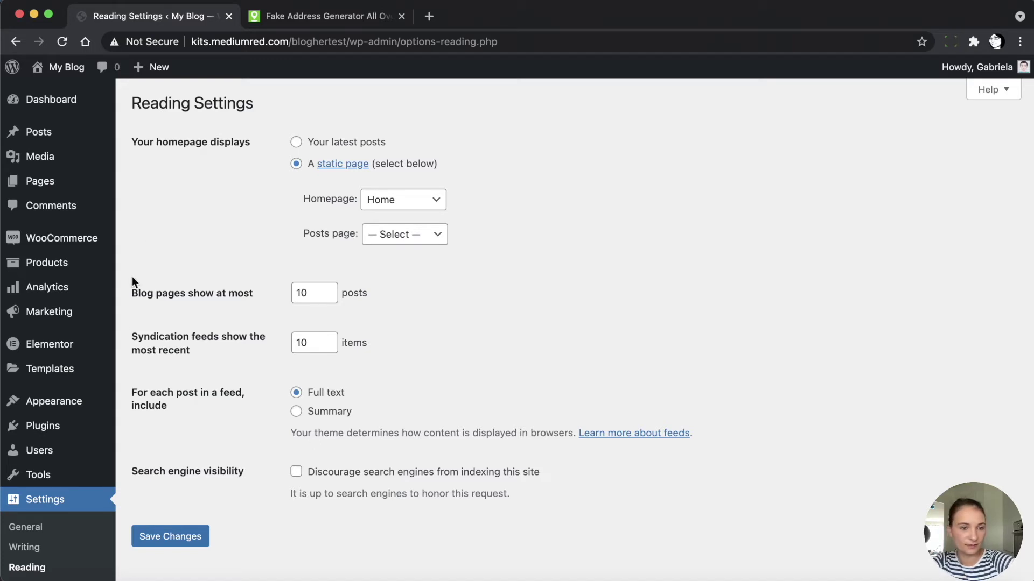
List all 17 Elementor templates, then filter to Header templates showing Blogher – Header
click(47, 373)
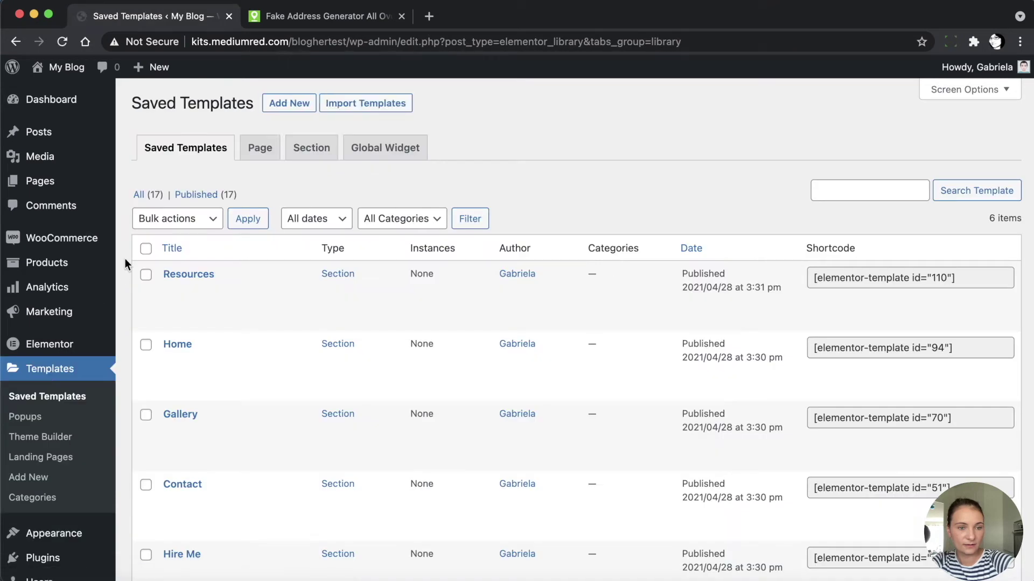
click(139, 196)
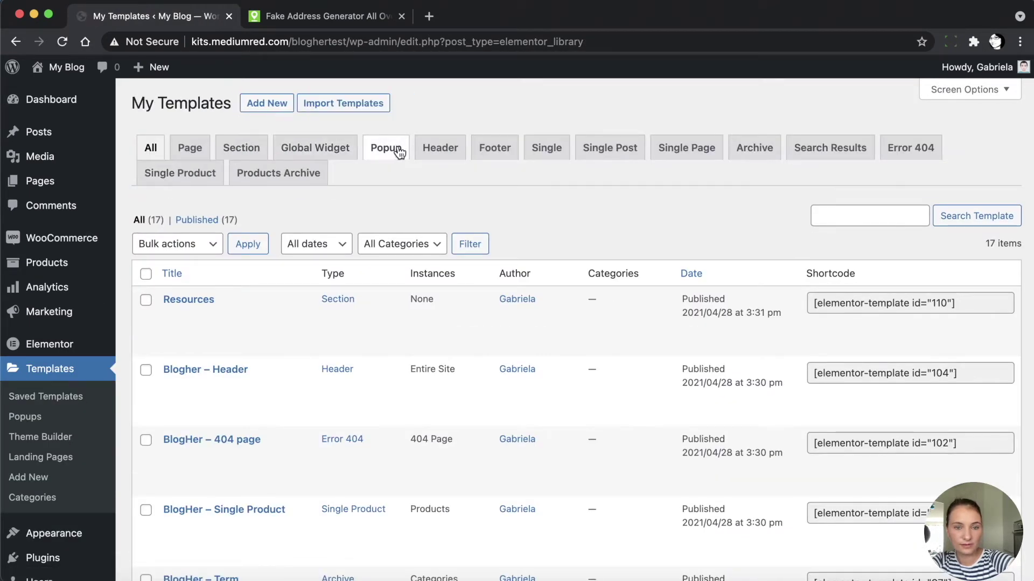
click(439, 156)
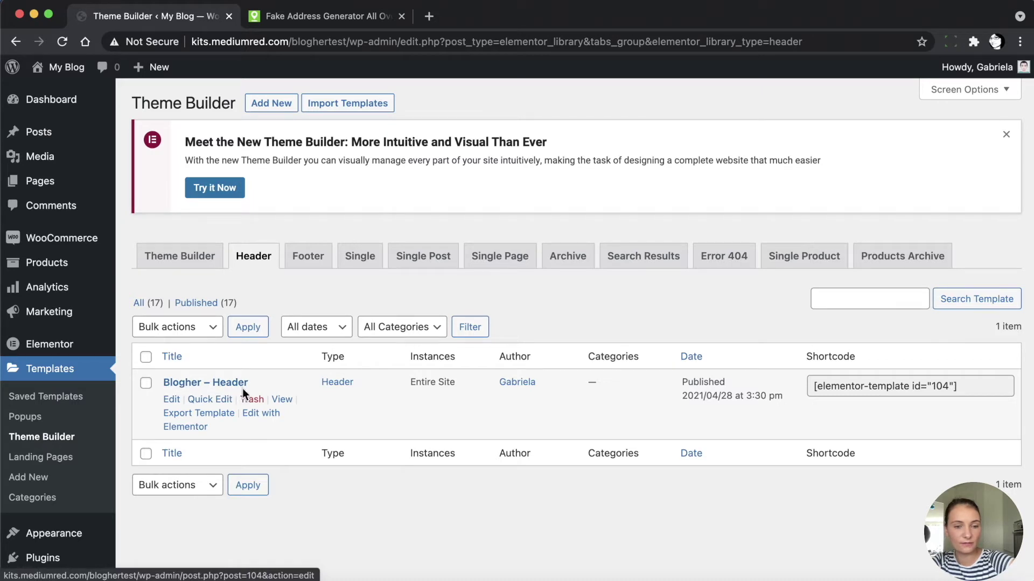
Launch Edit with Elementor on the Blogher – Header template
click(259, 423)
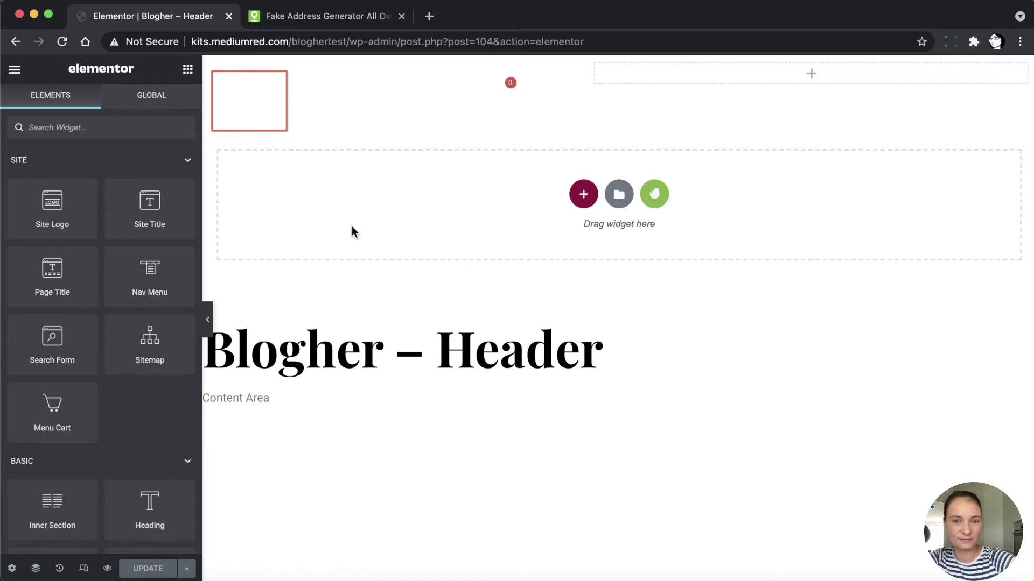
Correct the second tab's address to kits.mediumred.com/blogher, load it, then return to the Elementor tab
click(399, 22)
click(341, 45)
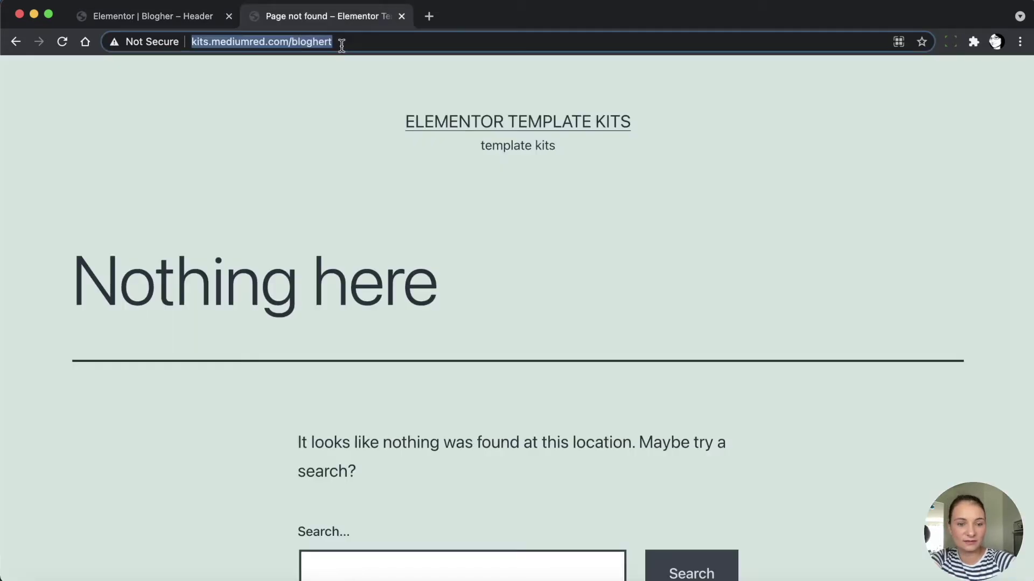
click(342, 46)
key(BackSpace)
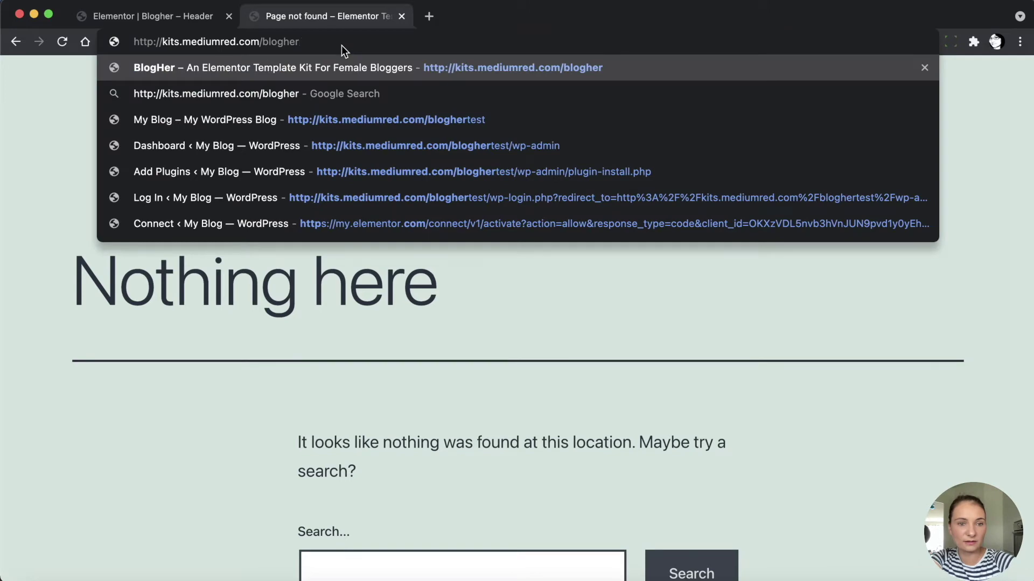
key(Return)
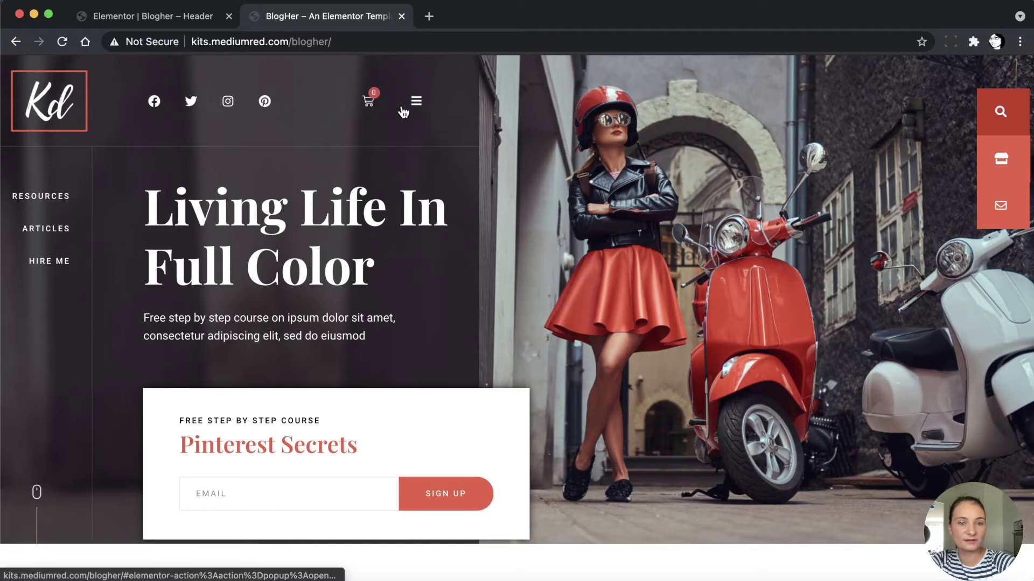
click(167, 17)
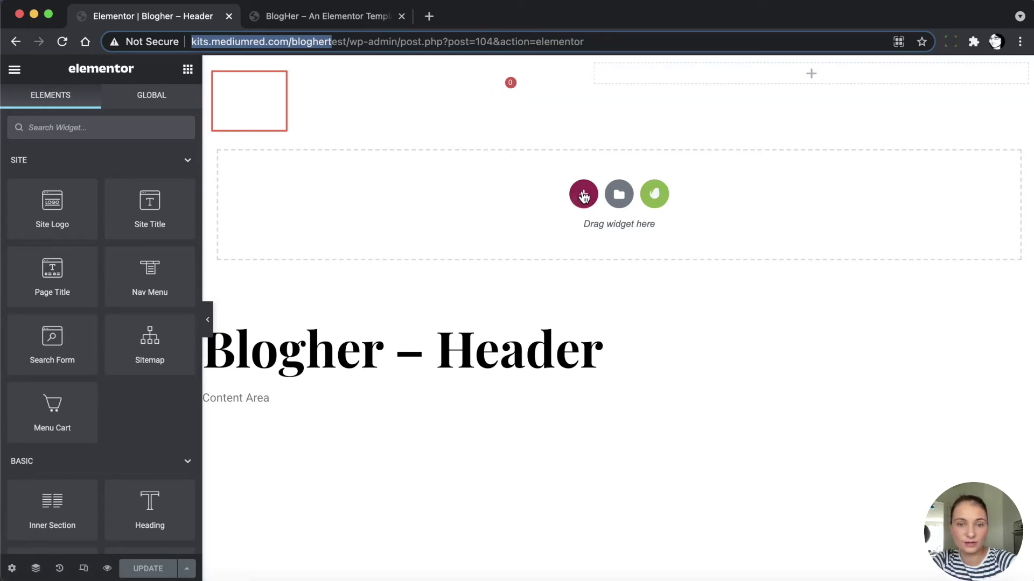
Add a new header section and give it 100 px padding on all sides
click(584, 197)
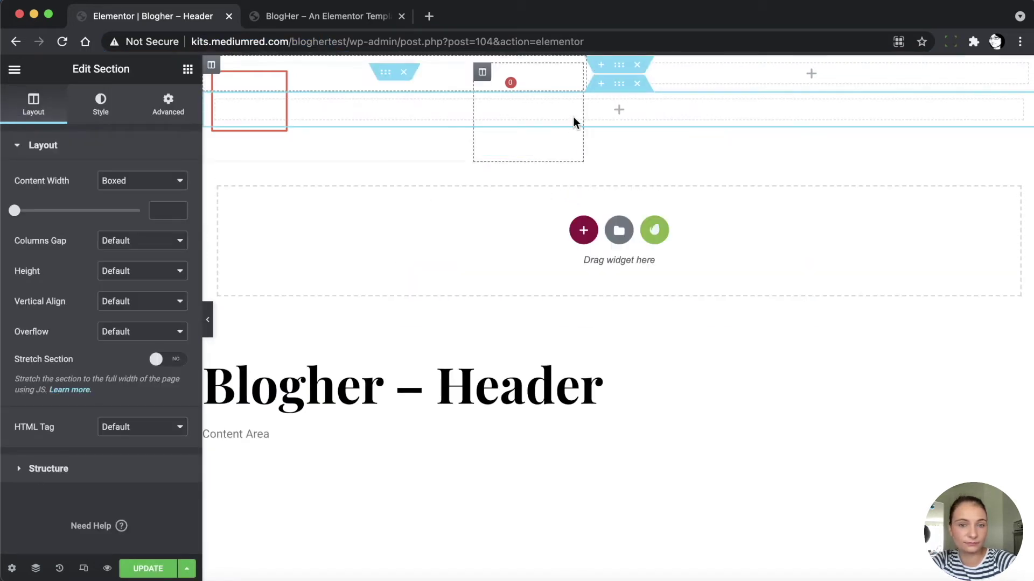
click(171, 104)
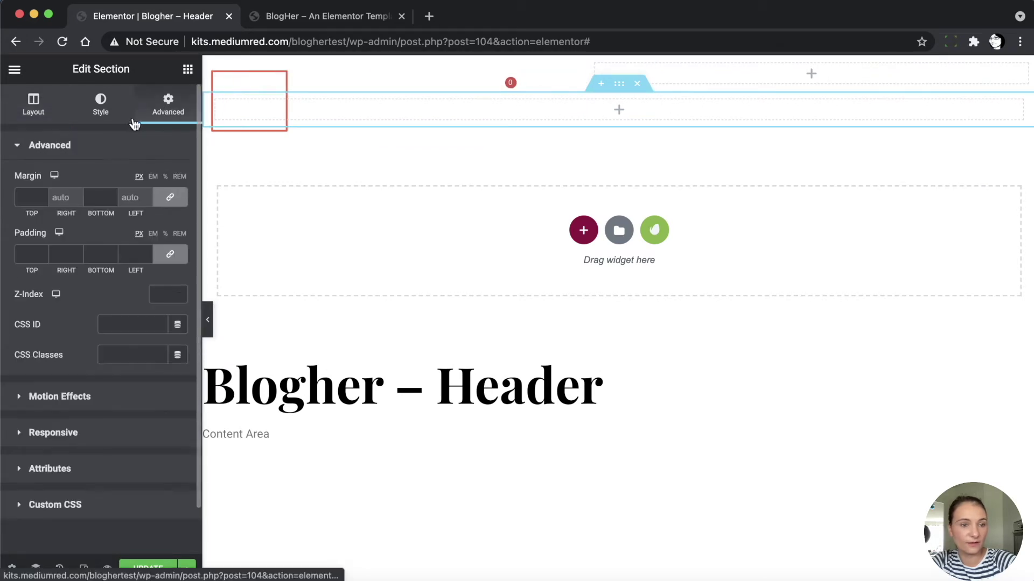
click(26, 252)
text(100)
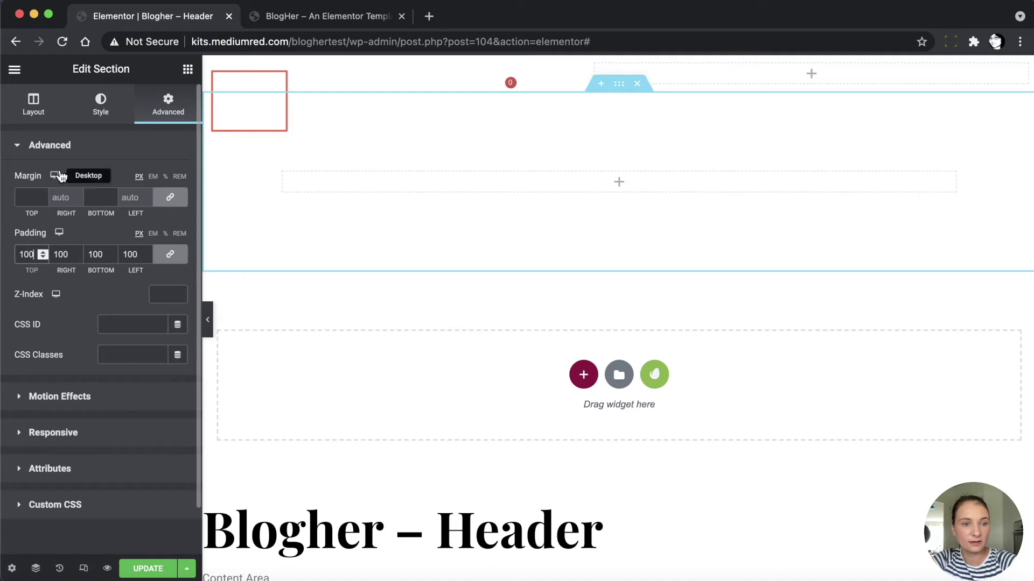
Give the section a Classic red #FF1515 background and compare it with the BlogHer demo
click(100, 107)
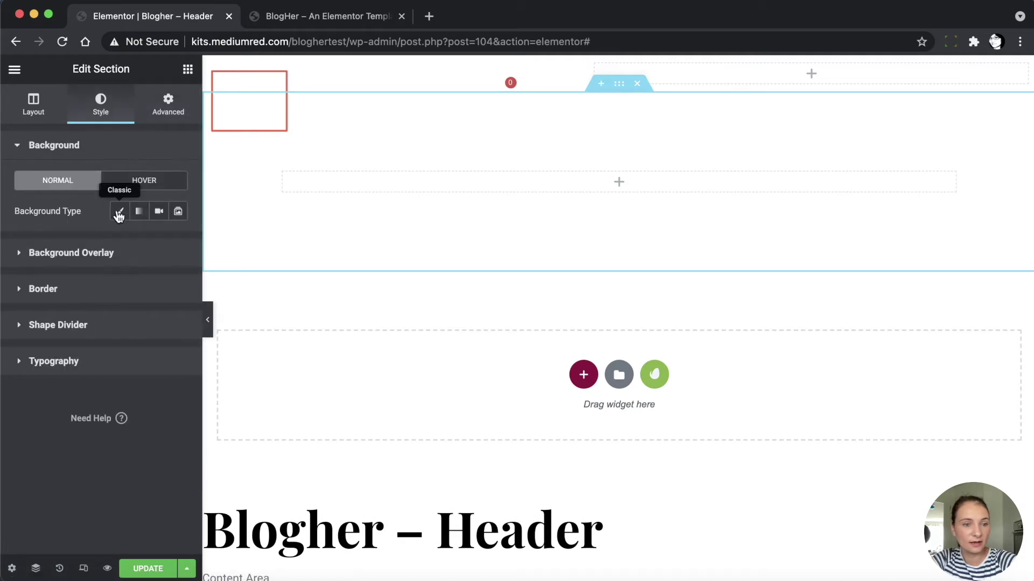
click(119, 214)
click(177, 241)
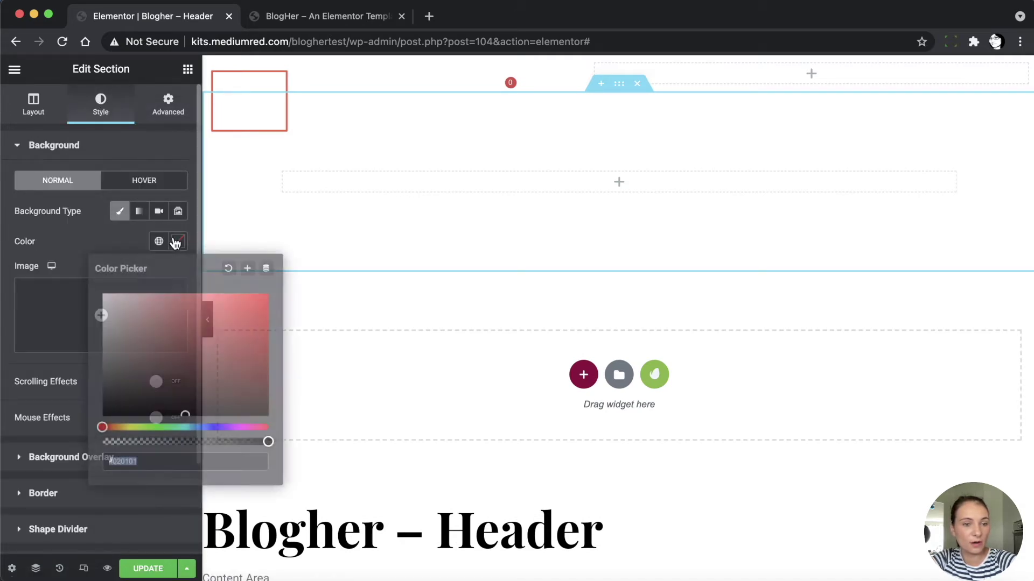
drag(224, 311, 256, 258)
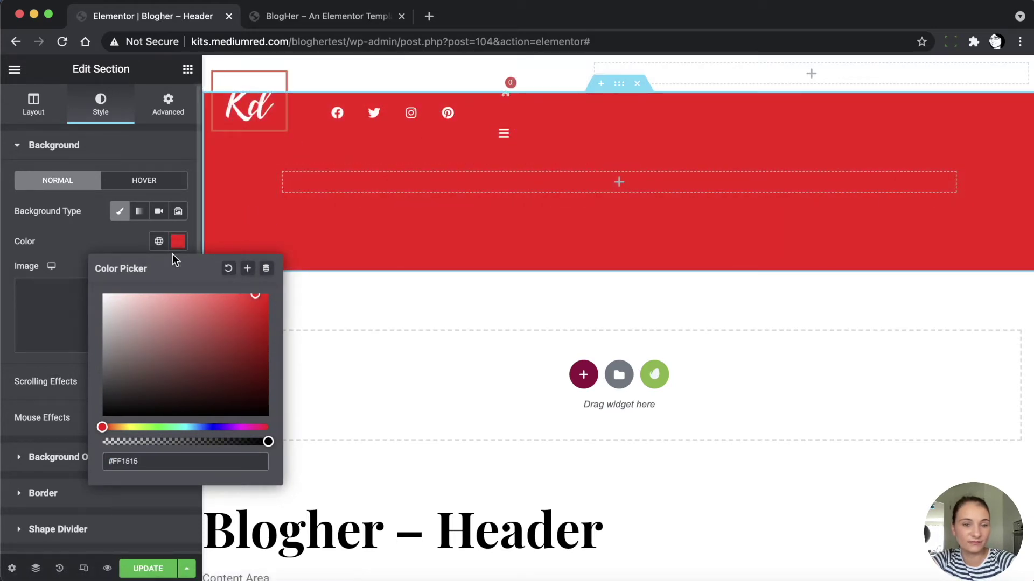
click(122, 244)
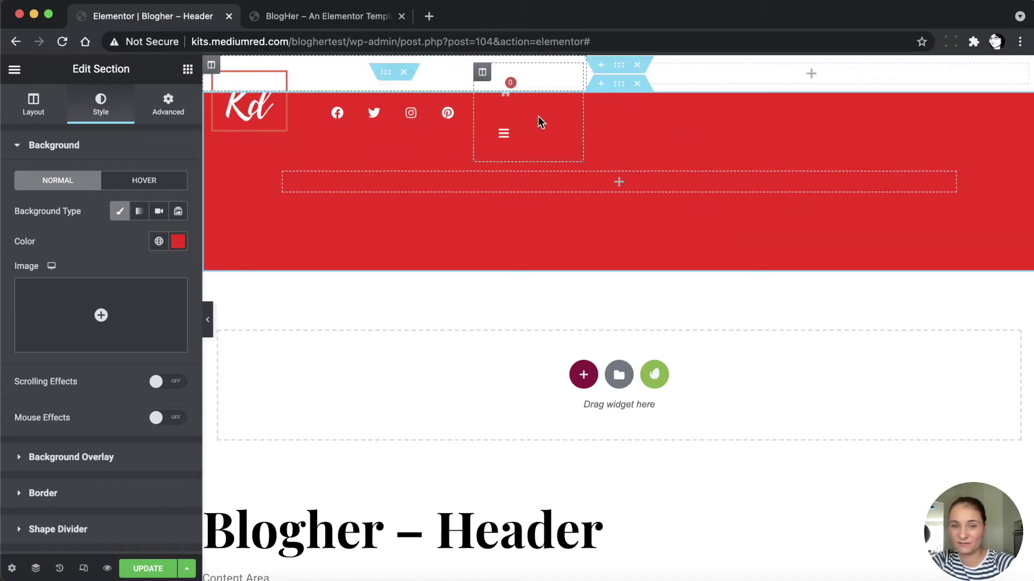
click(358, 16)
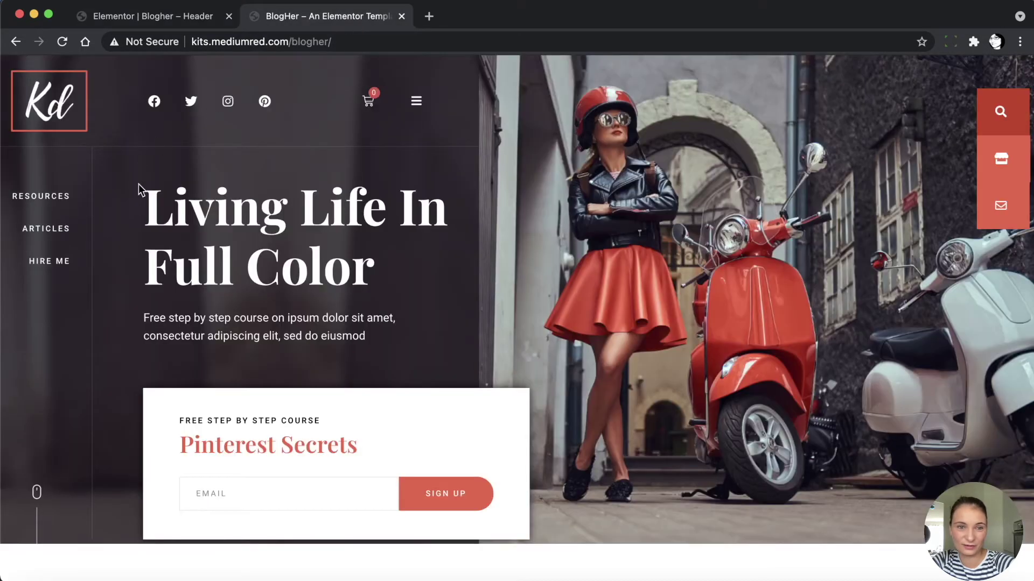
click(170, 19)
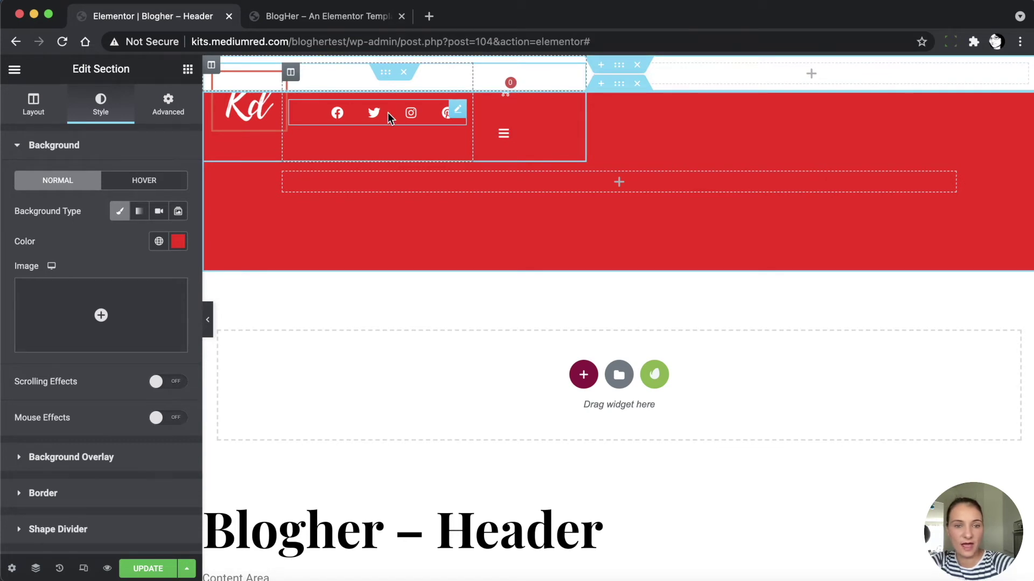
click(323, 115)
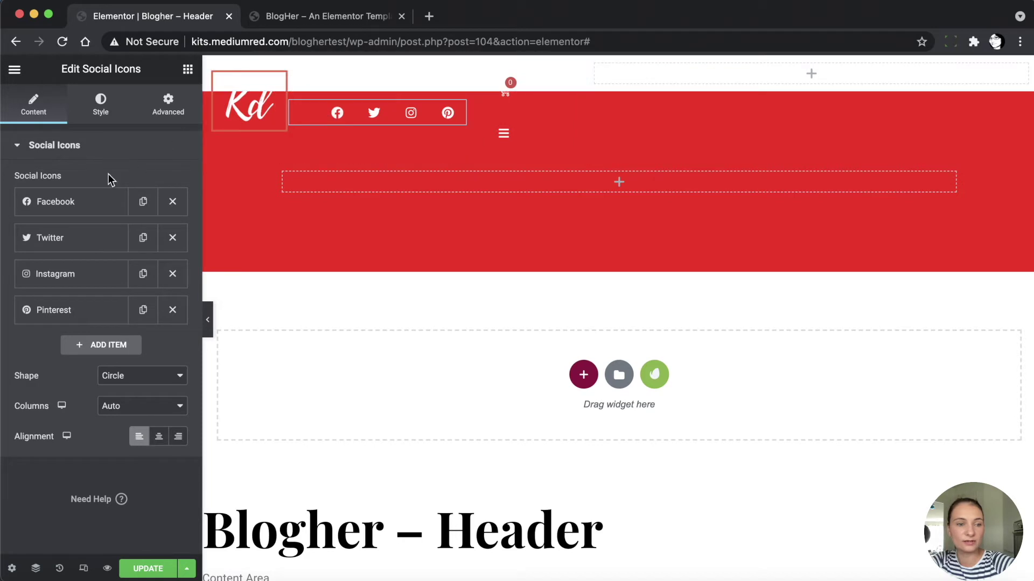
click(95, 210)
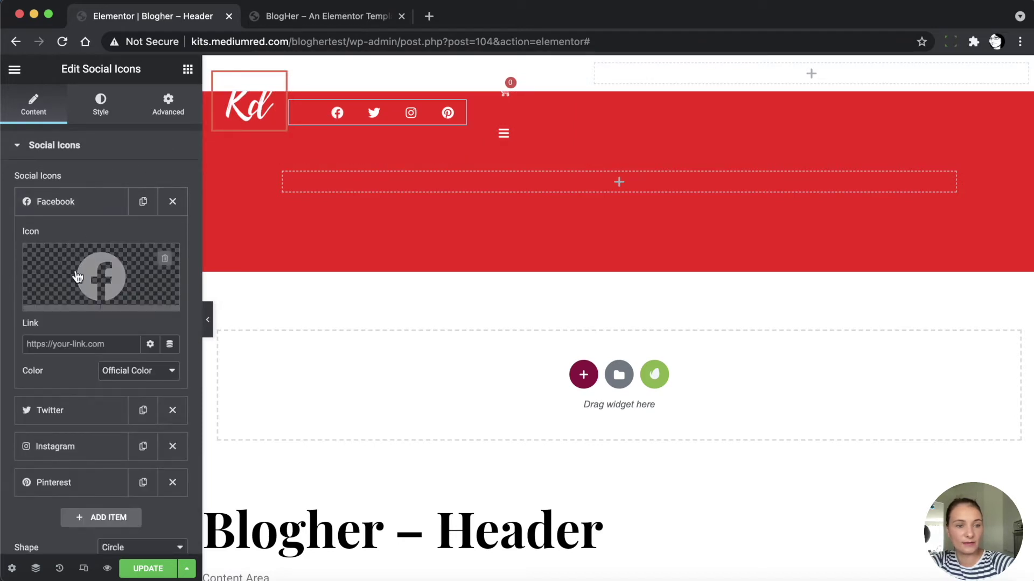
click(61, 348)
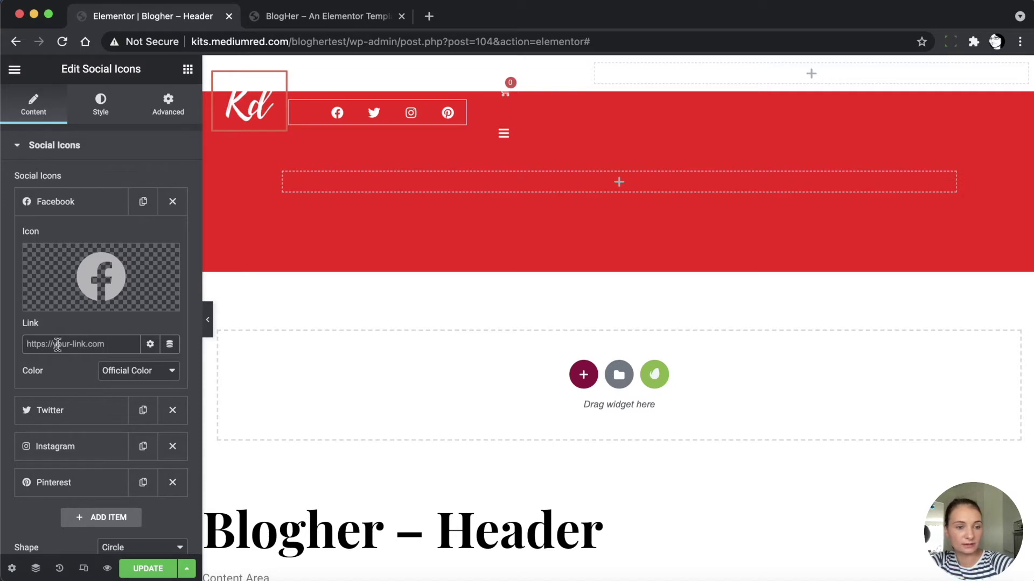
click(87, 420)
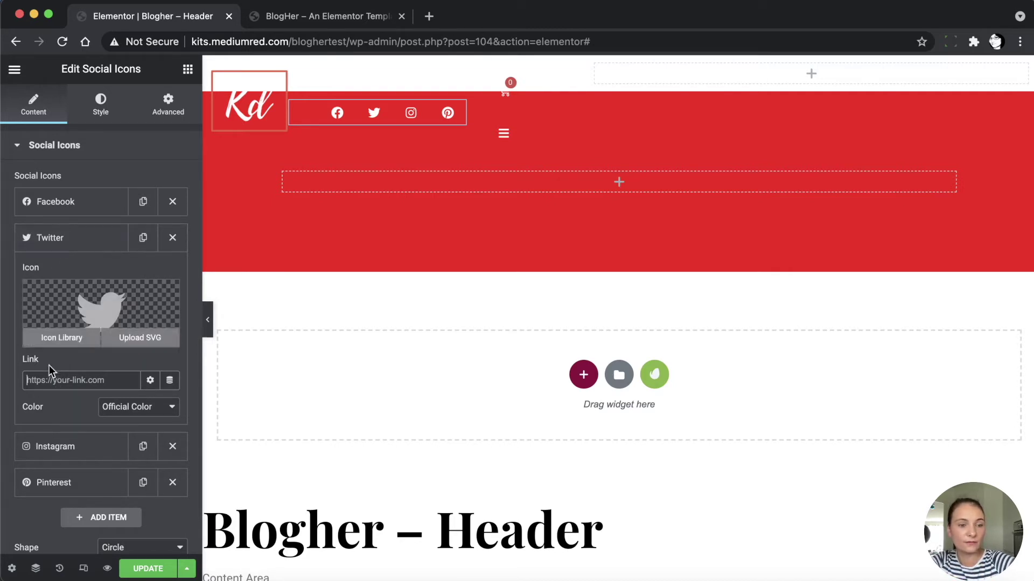
click(76, 380)
click(87, 449)
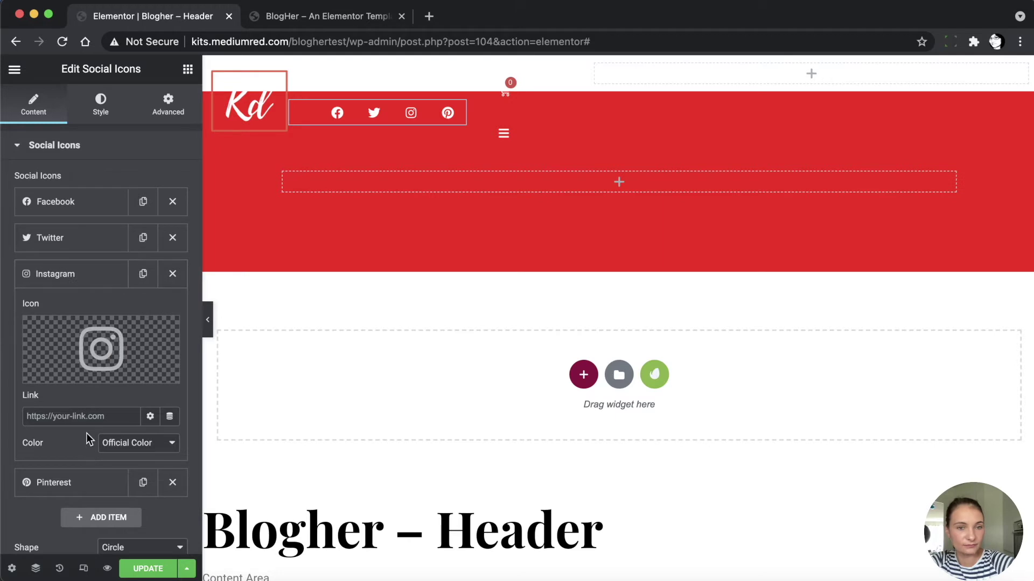
click(82, 483)
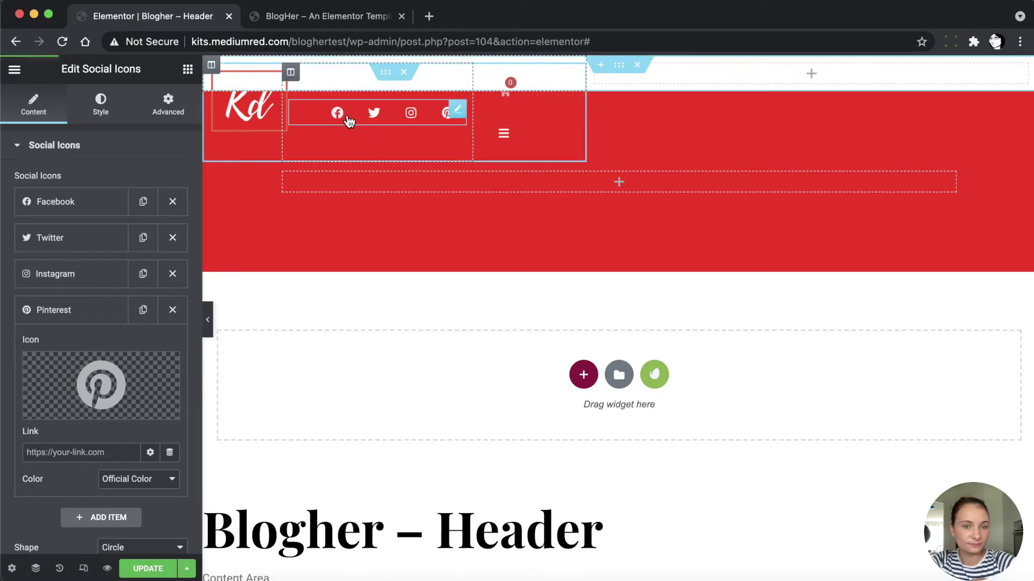
mouse_move(89, 372)
click(79, 321)
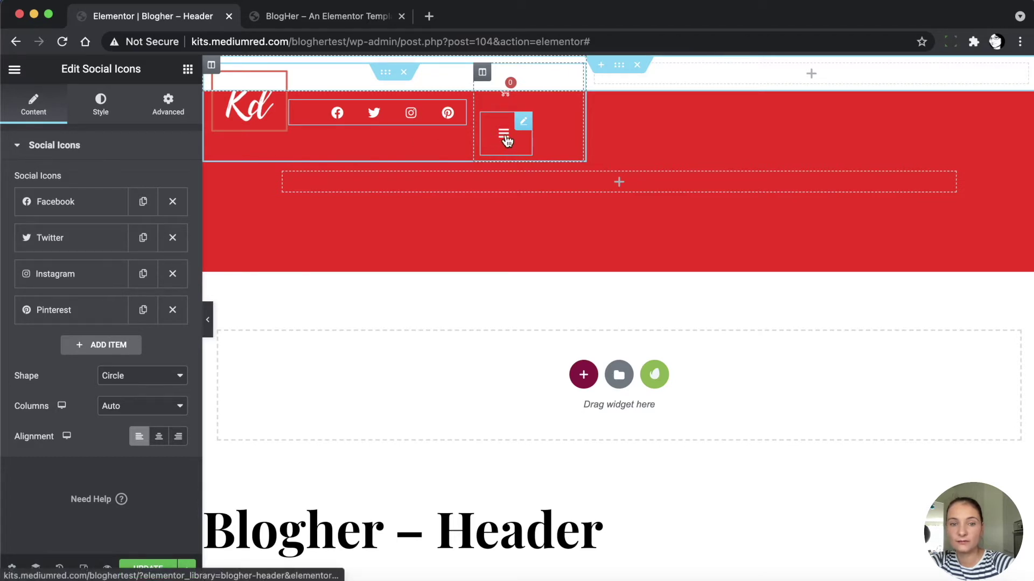
Link the header's menu toggle button to open the Menu-Popup (Template) popup
click(506, 139)
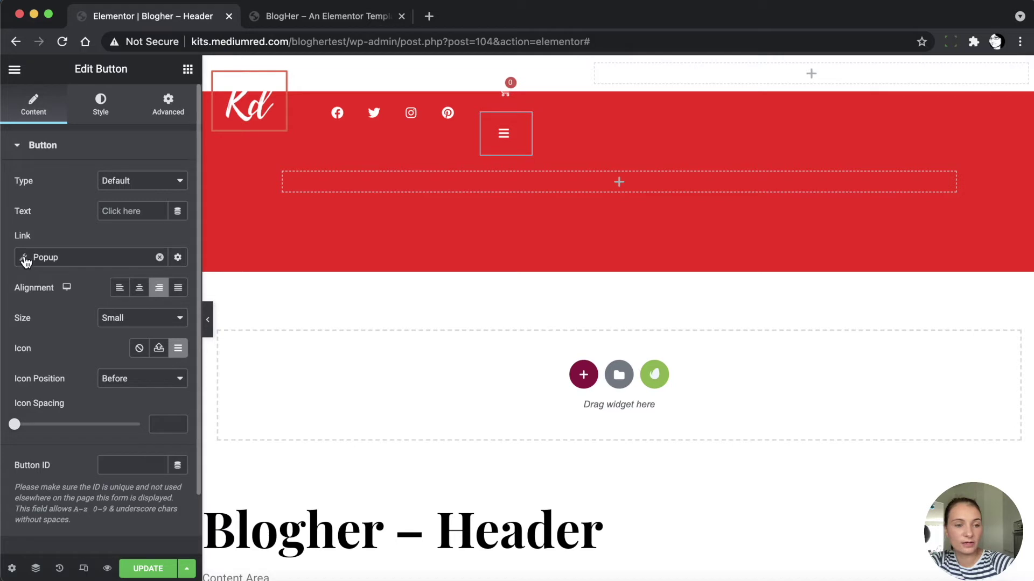
click(25, 259)
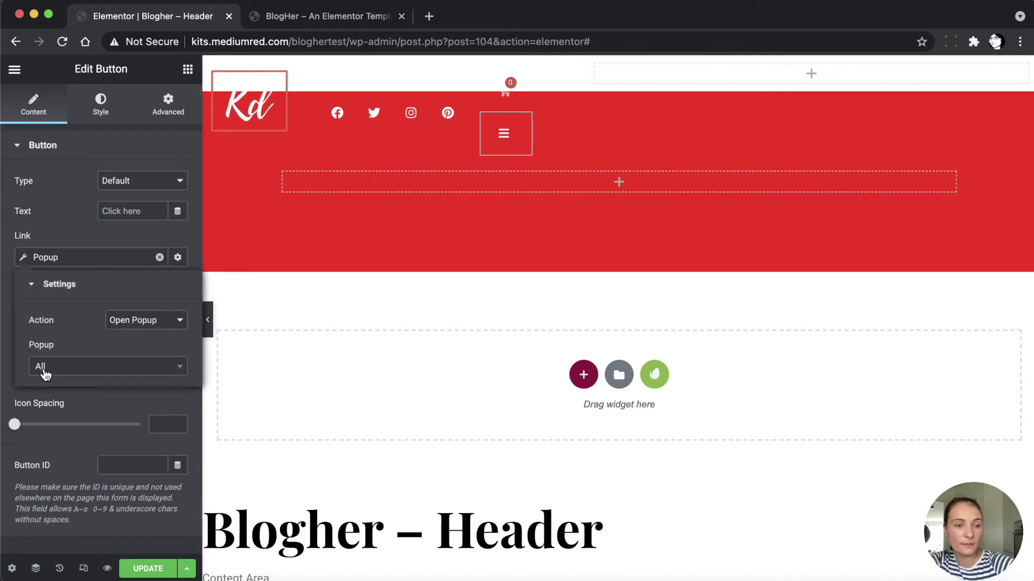
click(61, 371)
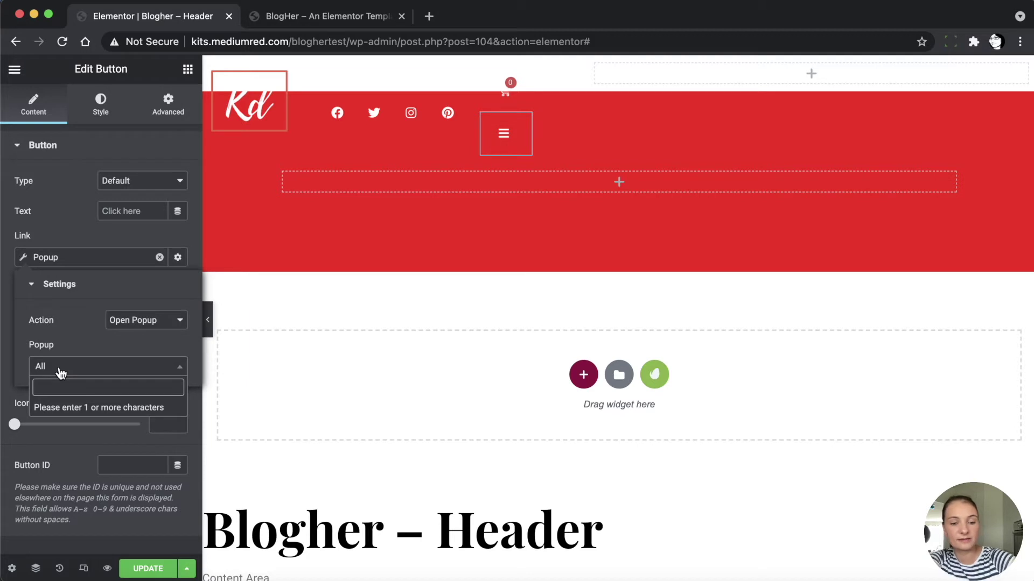
text(menu)
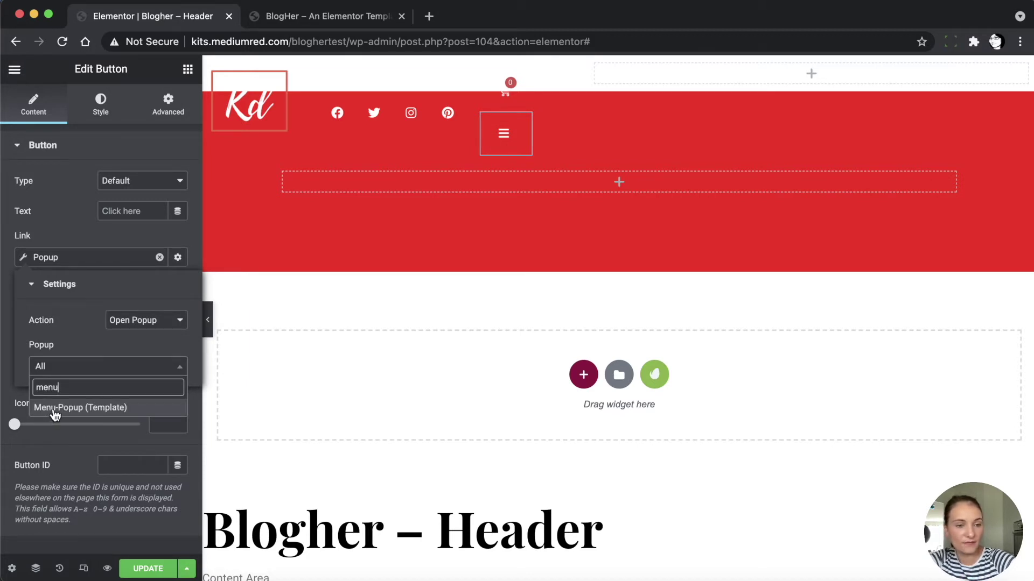
click(112, 410)
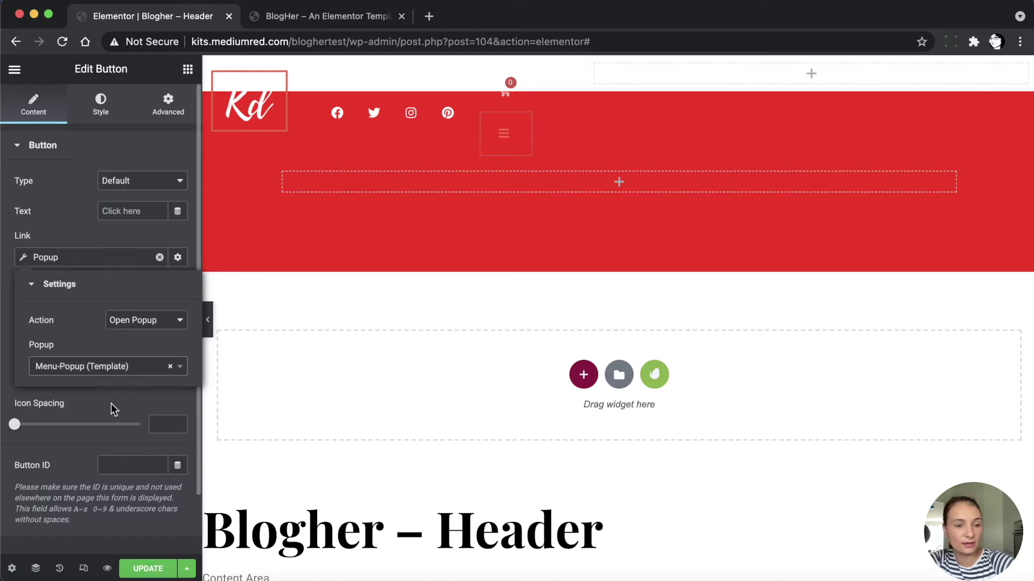
click(32, 237)
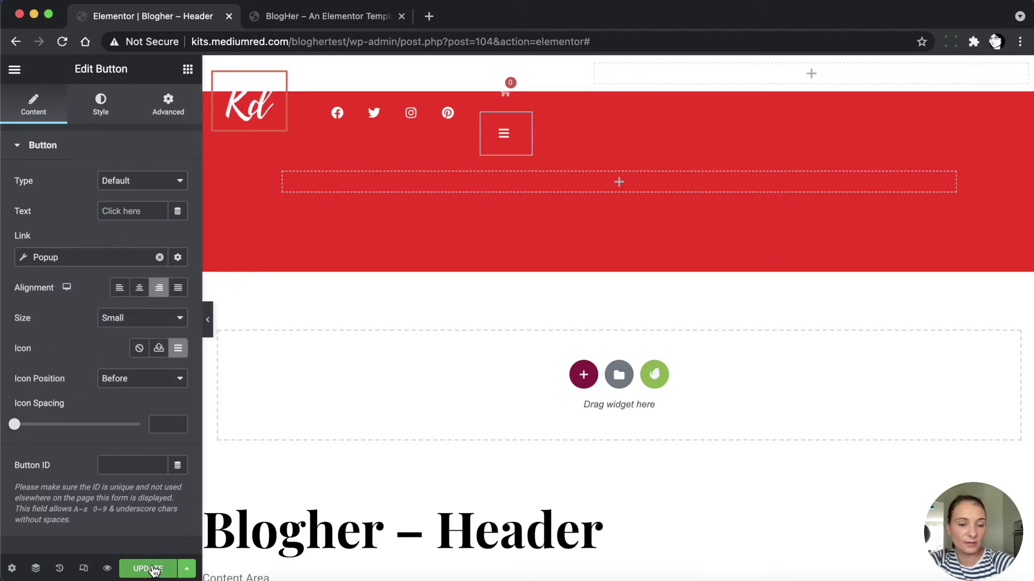
mouse_move(553, 189)
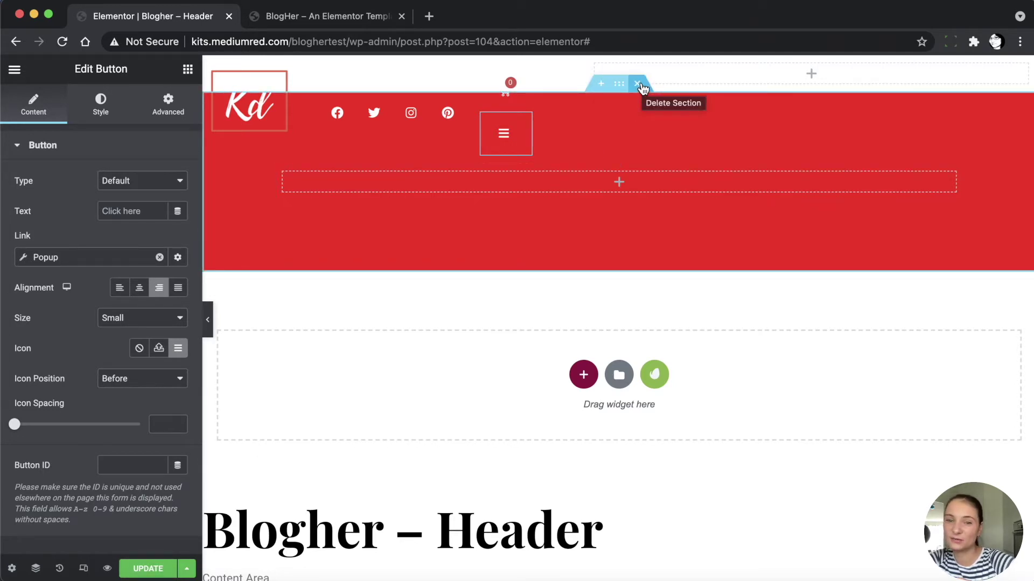
Delete the red section, save the header for the Entire Site, and exit to the dashboard
click(638, 84)
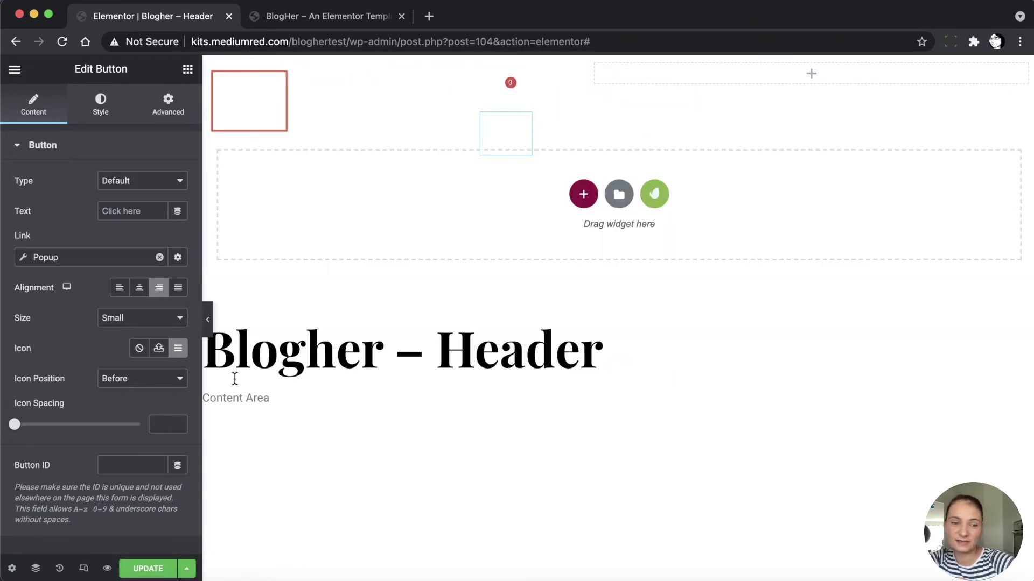
click(148, 570)
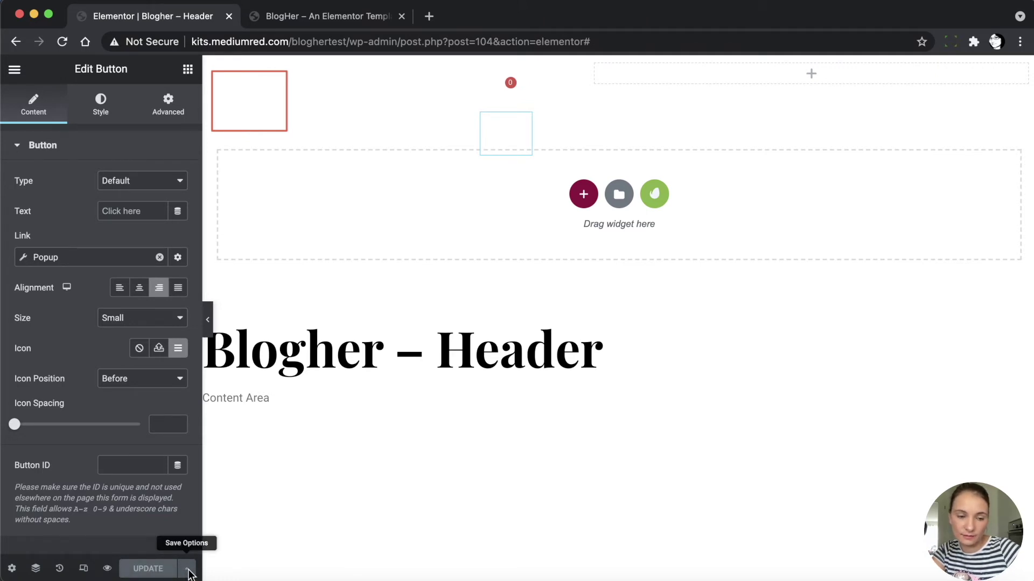
click(187, 569)
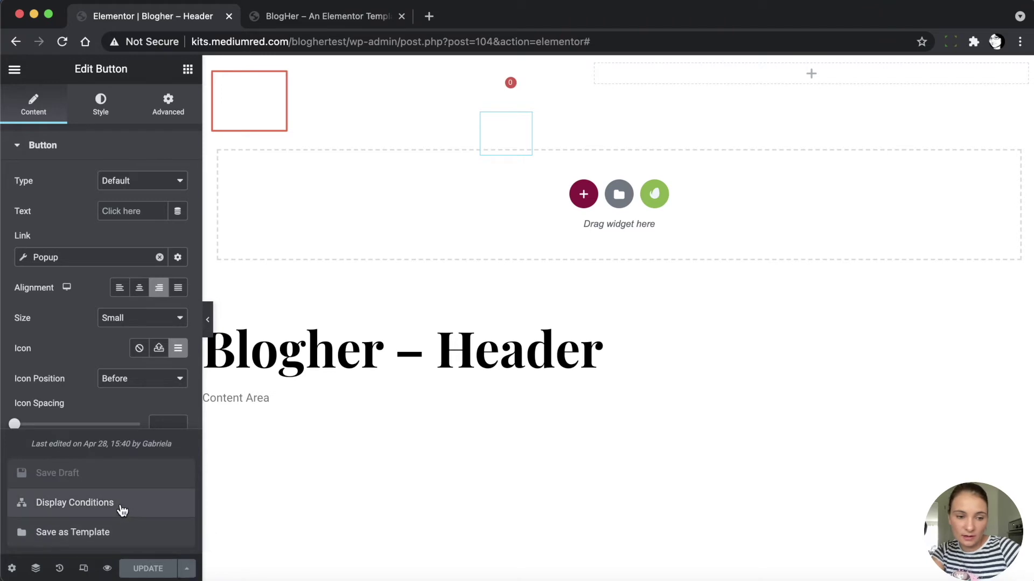
click(94, 505)
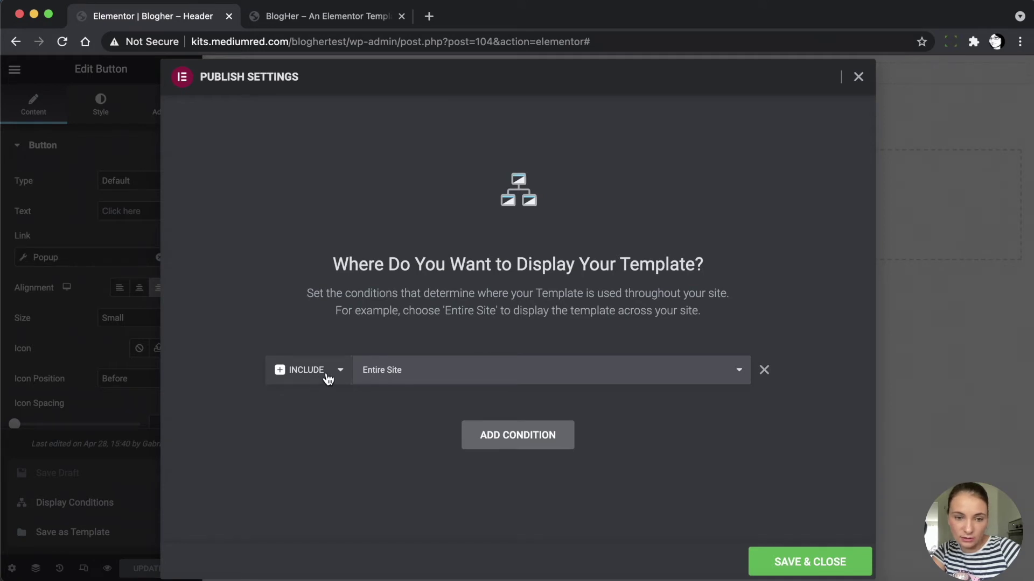
click(802, 563)
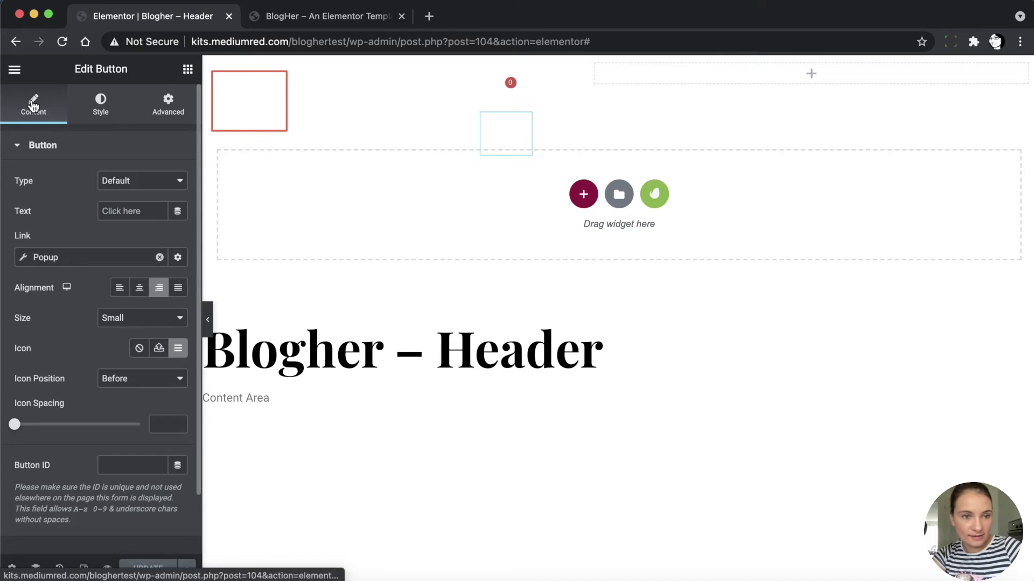
click(15, 71)
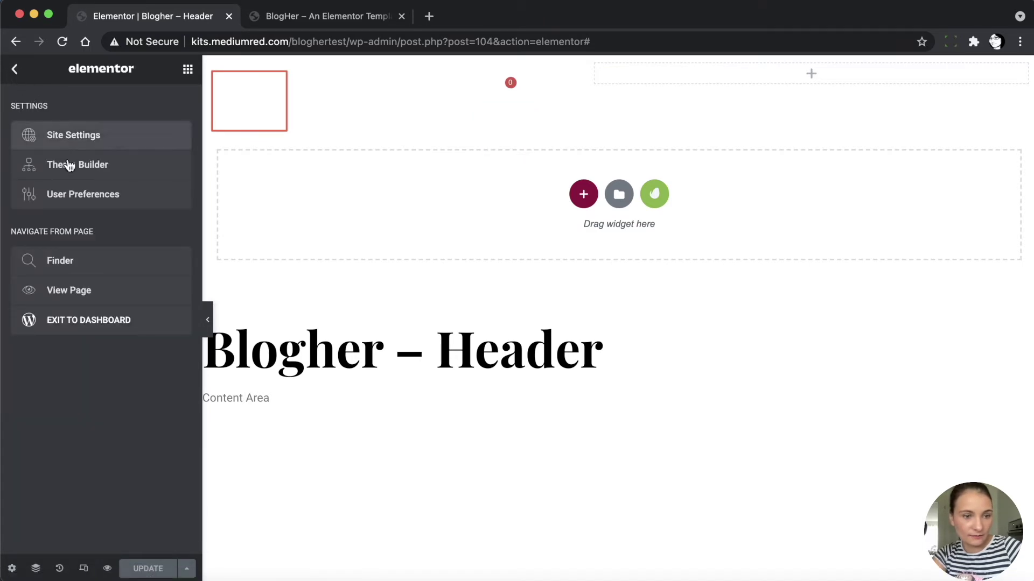
click(82, 329)
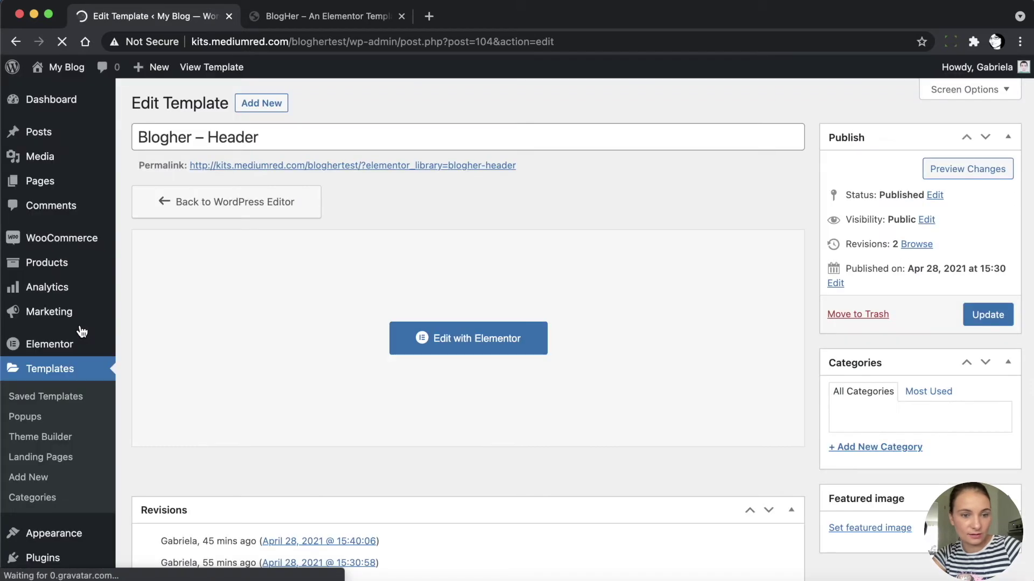
Go to the Pages list and open the Home page for editing
mouse_move(43, 186)
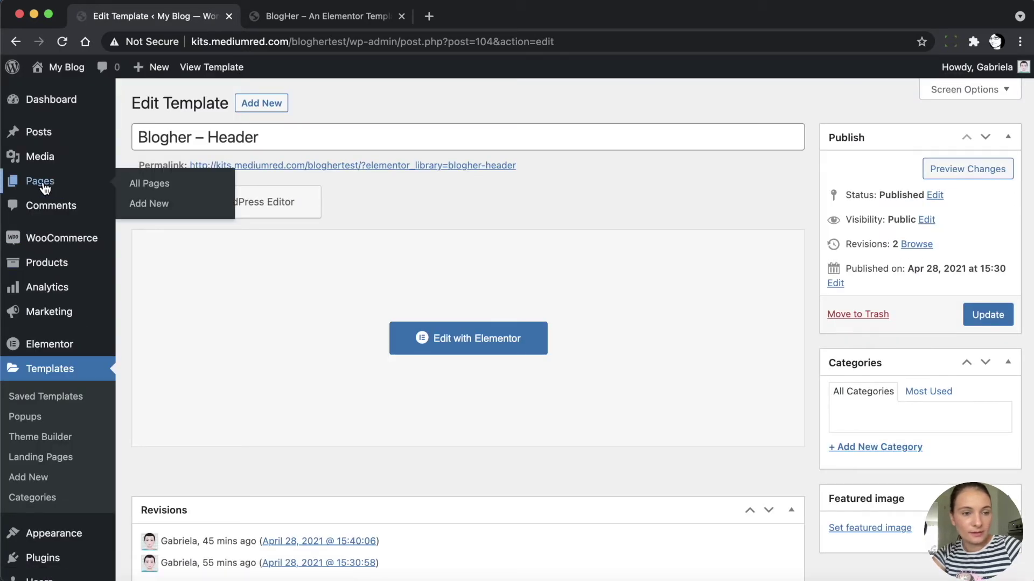
click(43, 185)
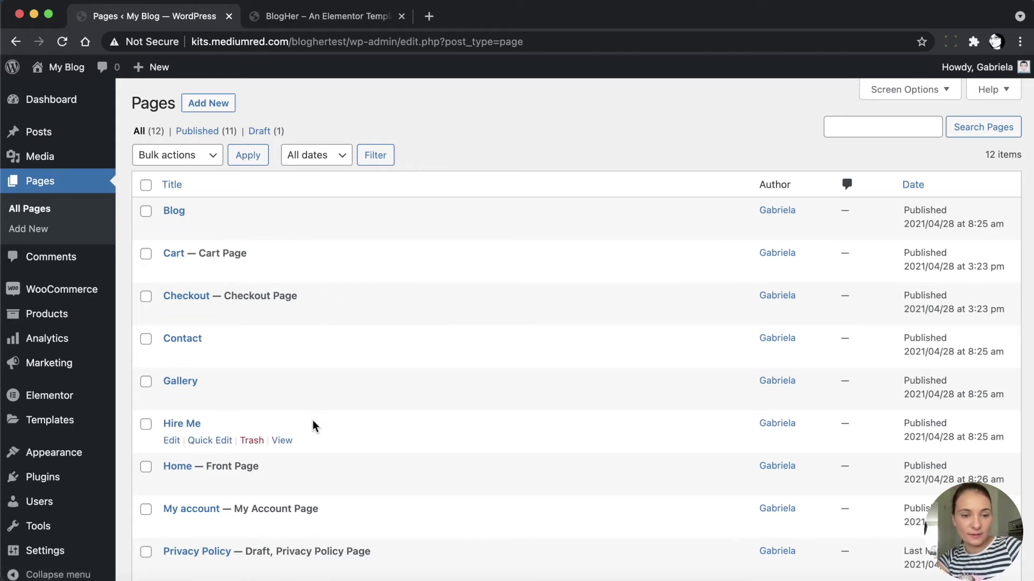
scroll(313, 420, down, 4)
scroll(314, 425, down, 2)
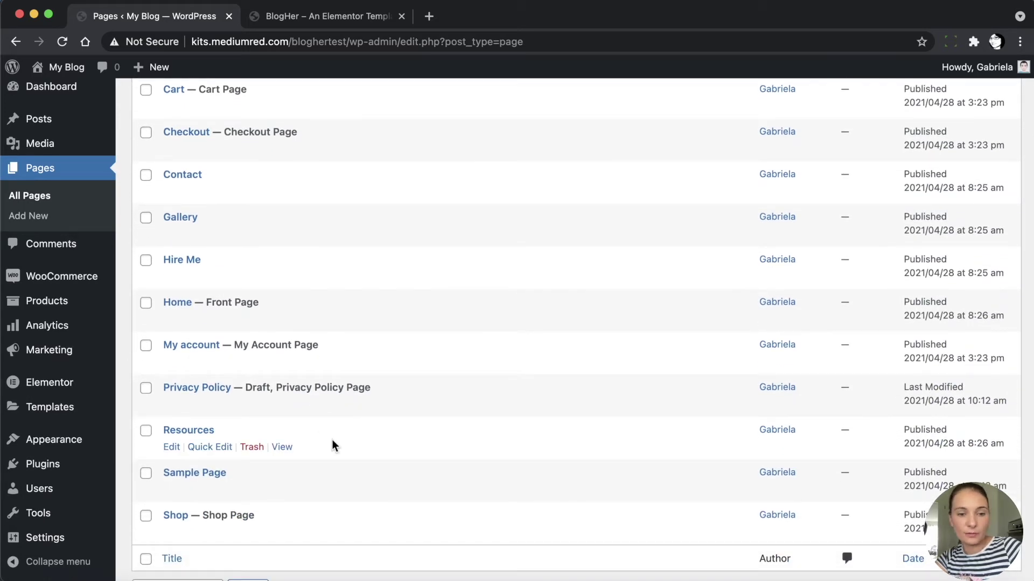
scroll(332, 440, up, 5)
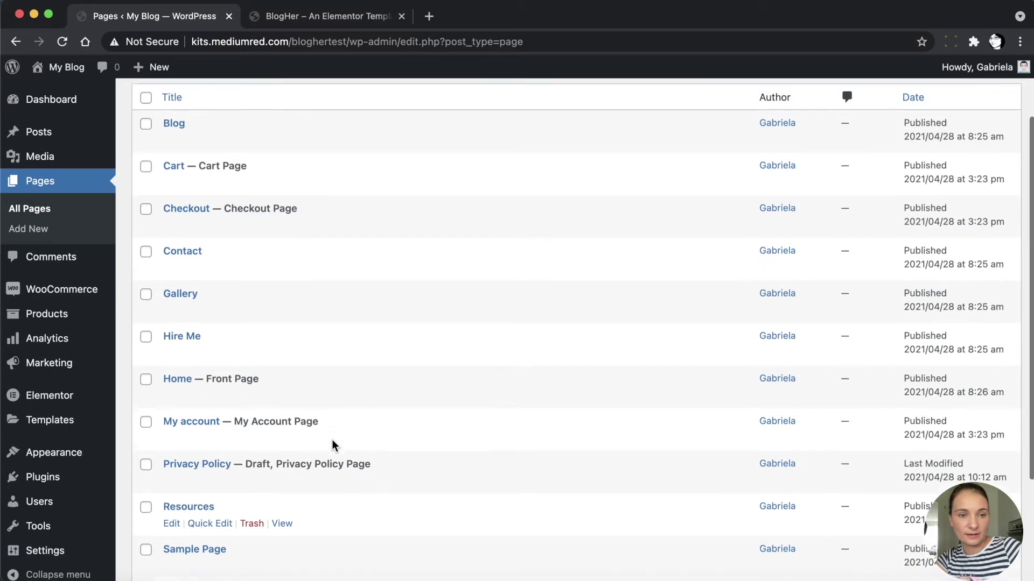
scroll(255, 395, down, 2)
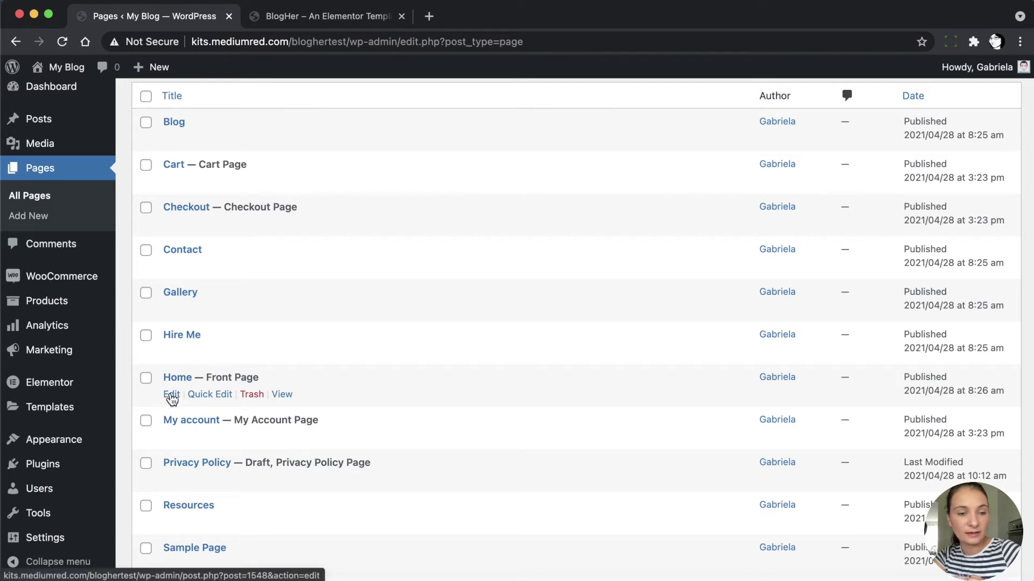
click(171, 396)
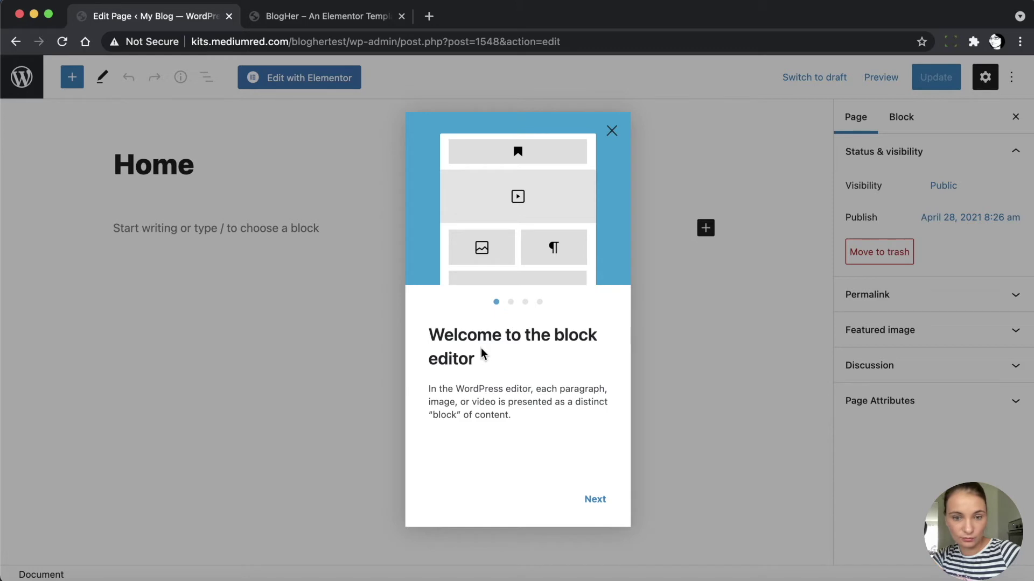
Dismiss the block editor welcome dialog and switch the Home page to Elementor
click(613, 131)
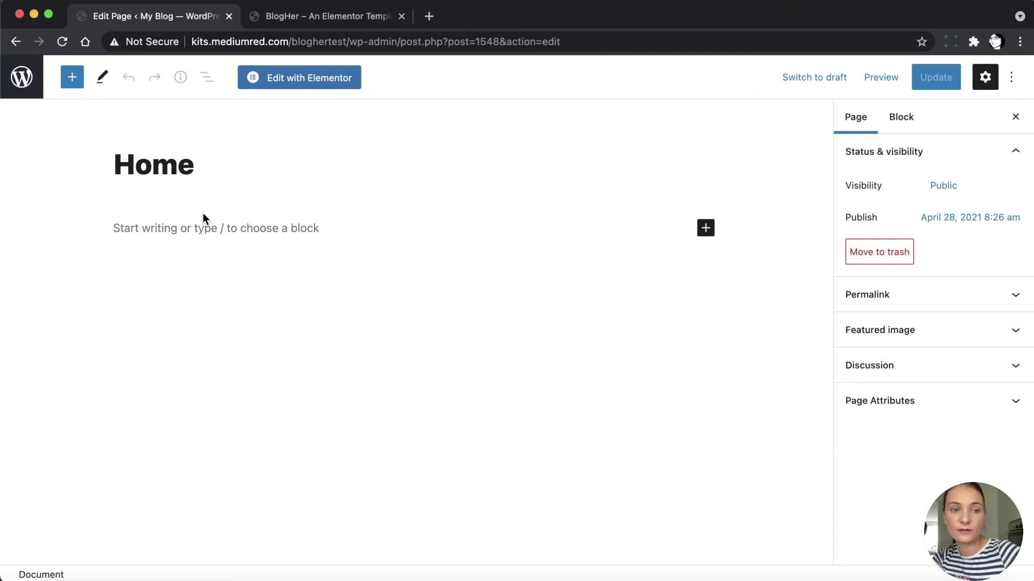
click(302, 88)
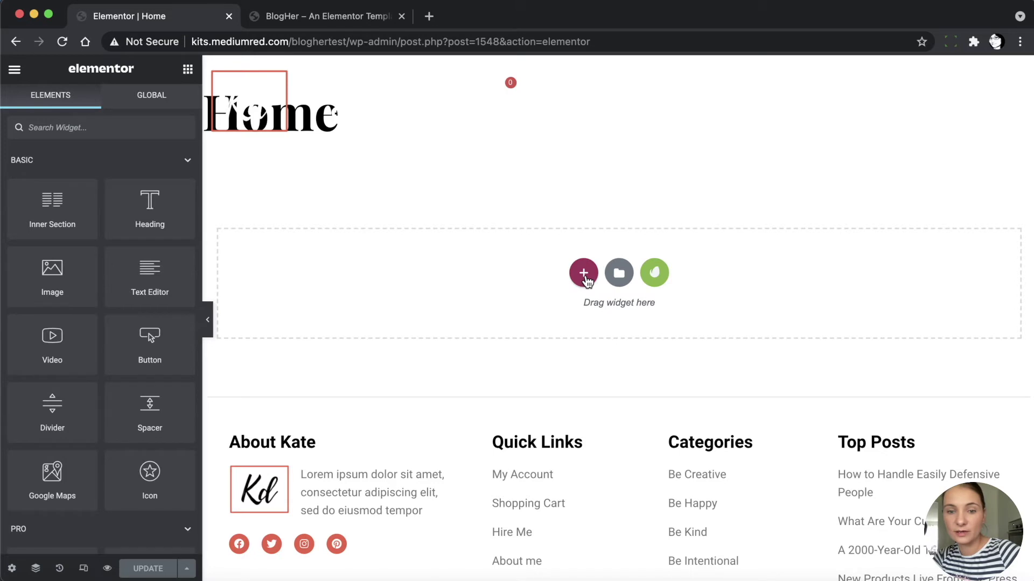
Insert the saved 'Home' template from My Templates, importing its document settings too
click(619, 274)
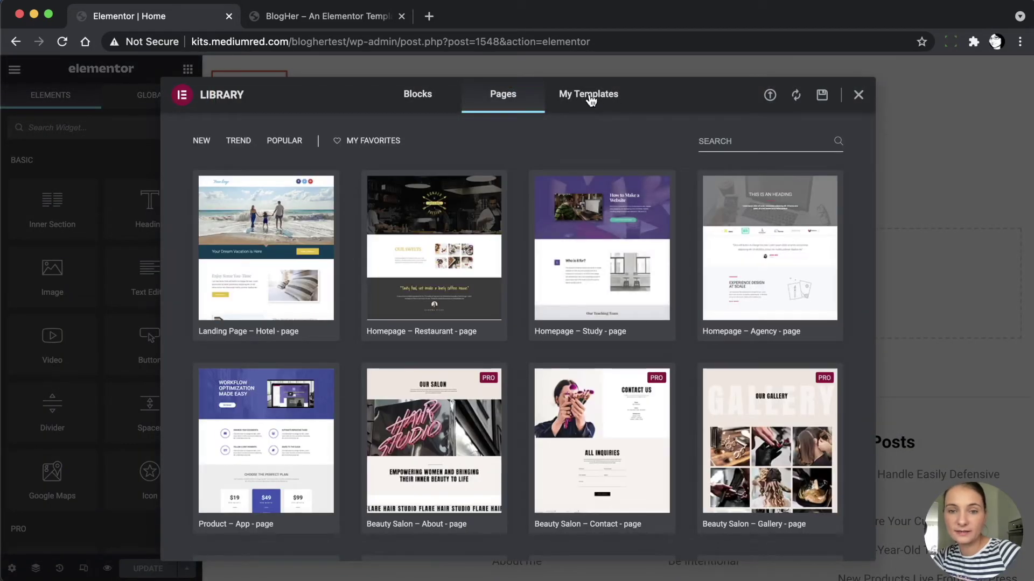
click(588, 96)
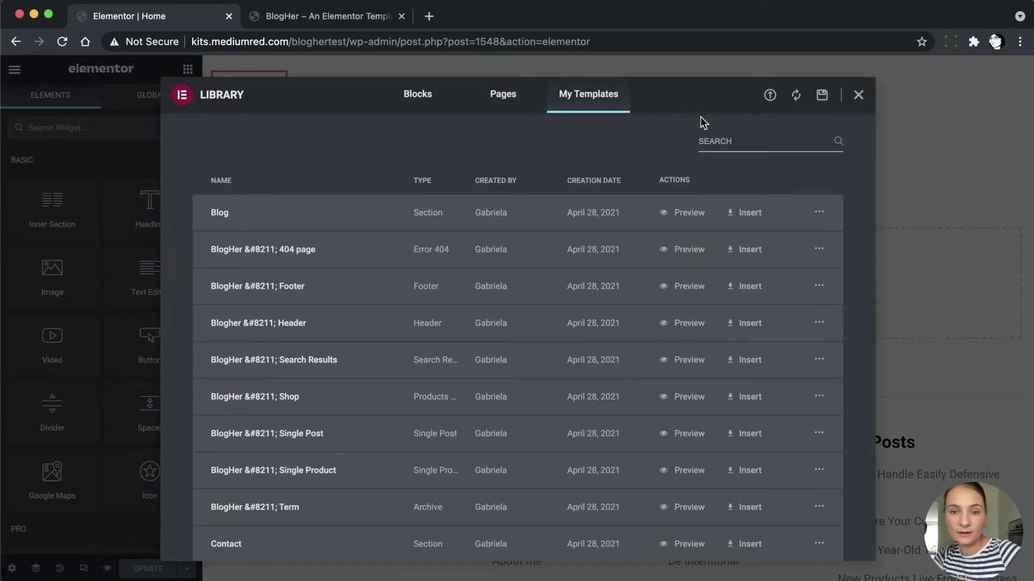
click(724, 141)
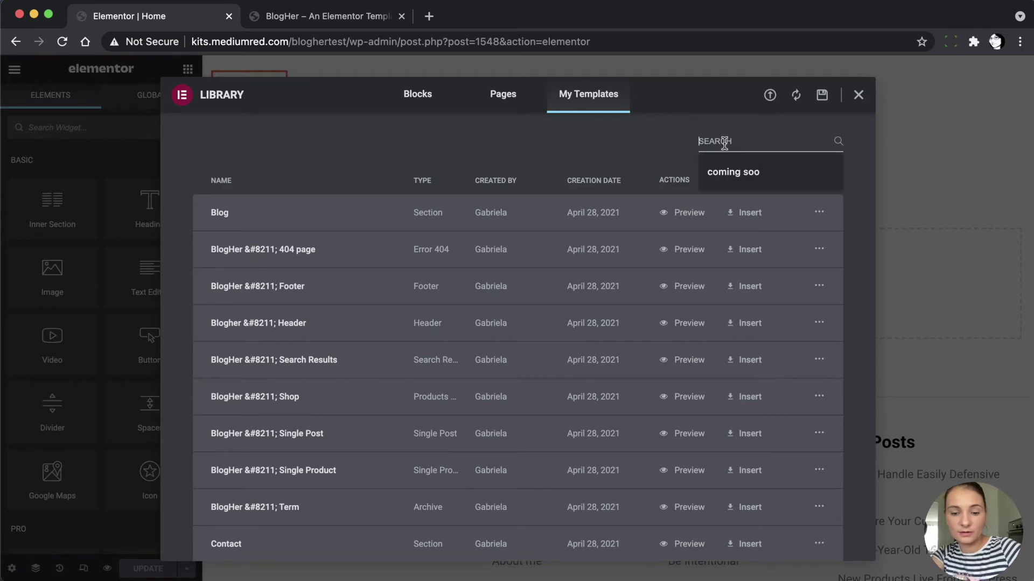
text(home)
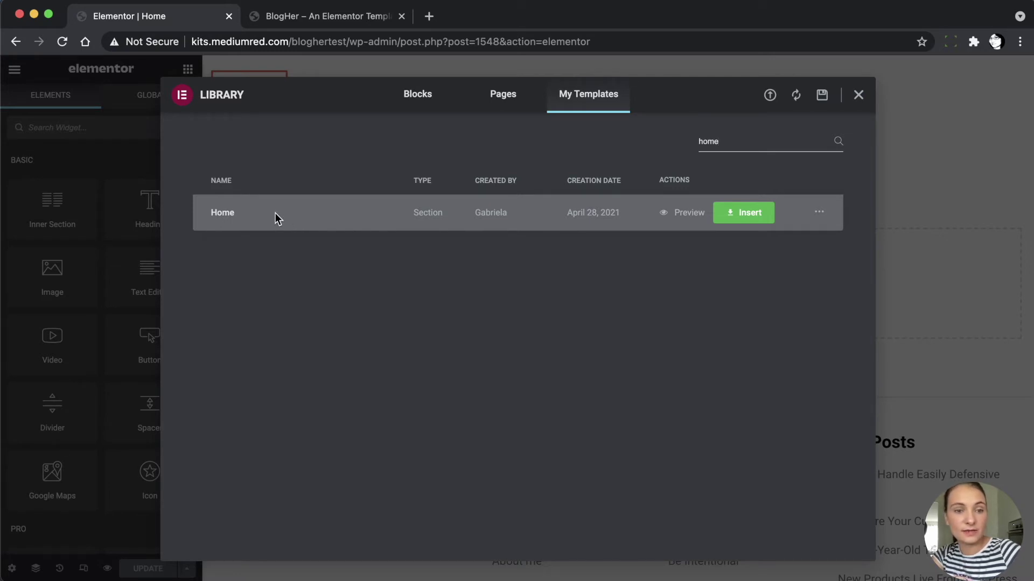
click(749, 217)
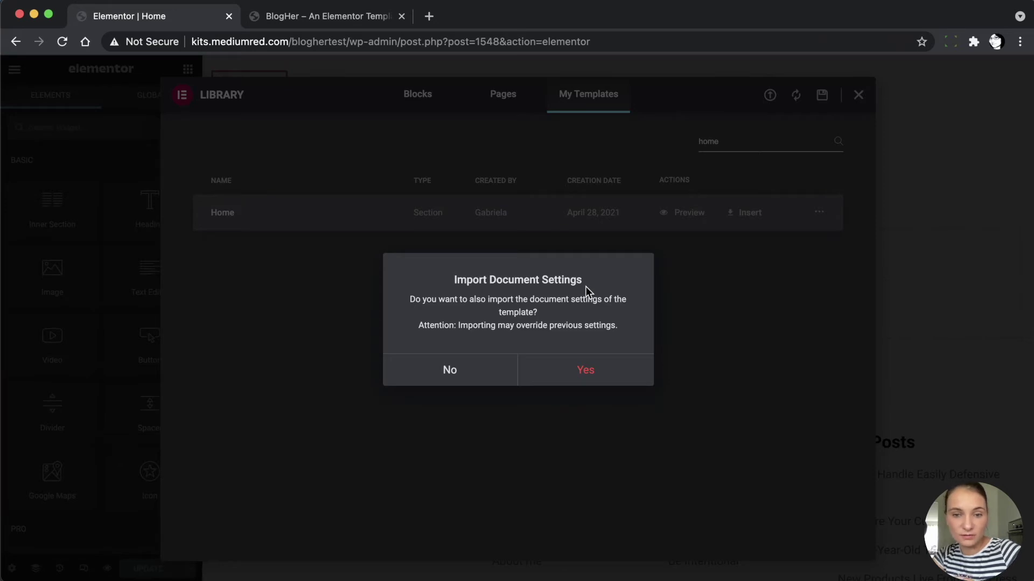
click(587, 374)
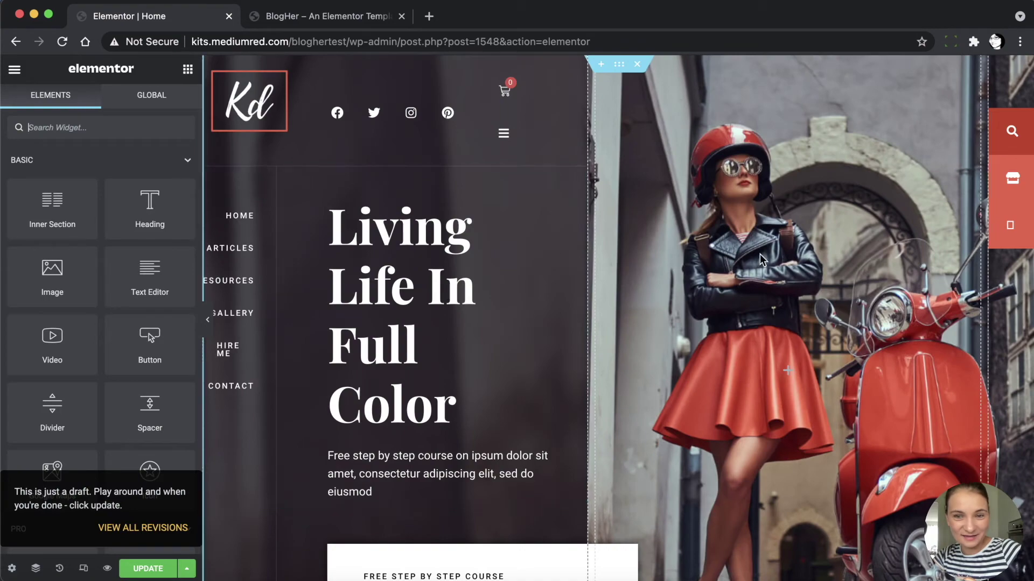
Scroll through the canvas to review the hero, welcome, products and blog sections
scroll(748, 278, down, 14)
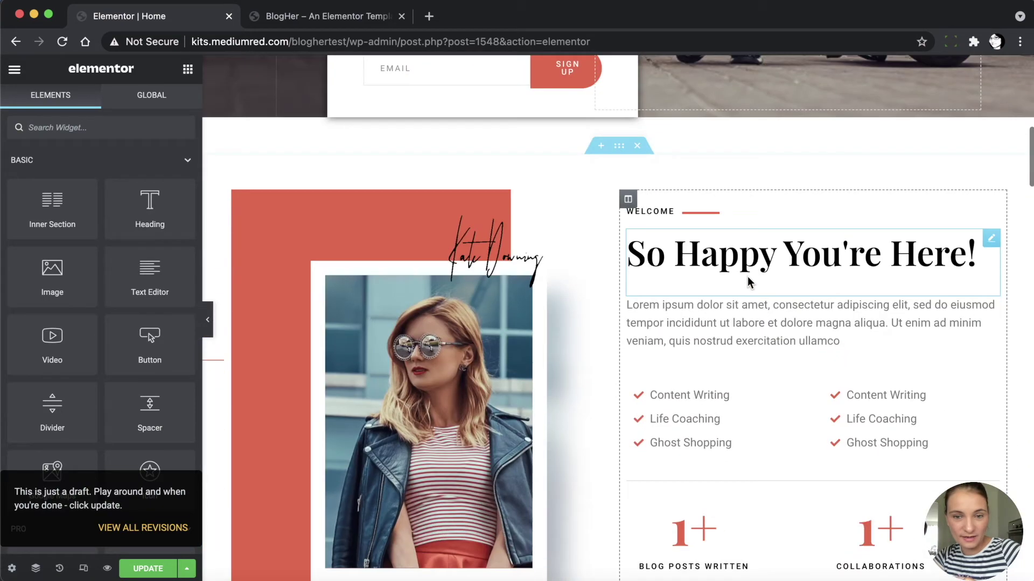
scroll(747, 278, down, 15)
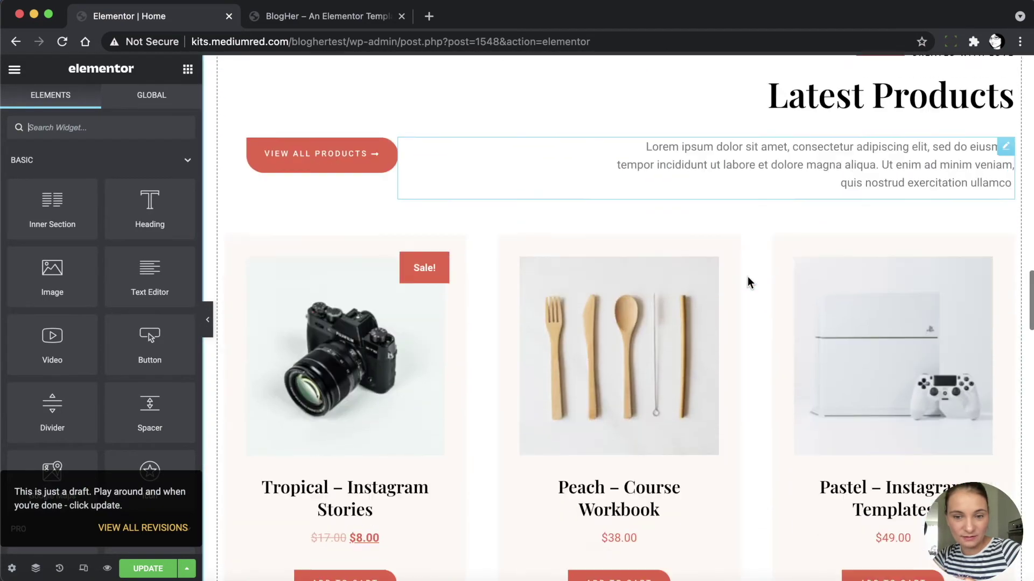
scroll(748, 278, up, 3)
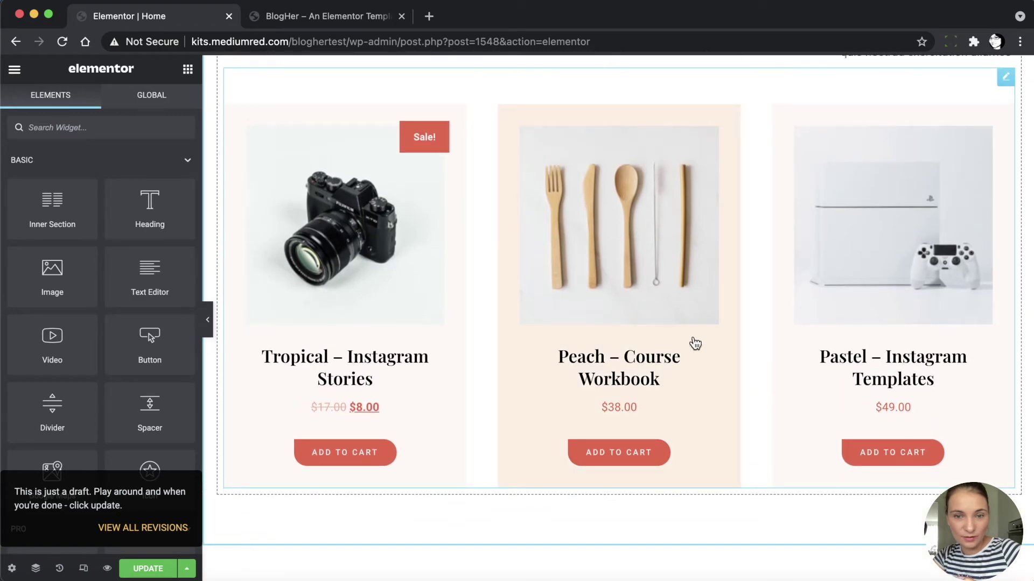
scroll(614, 364, up, 18)
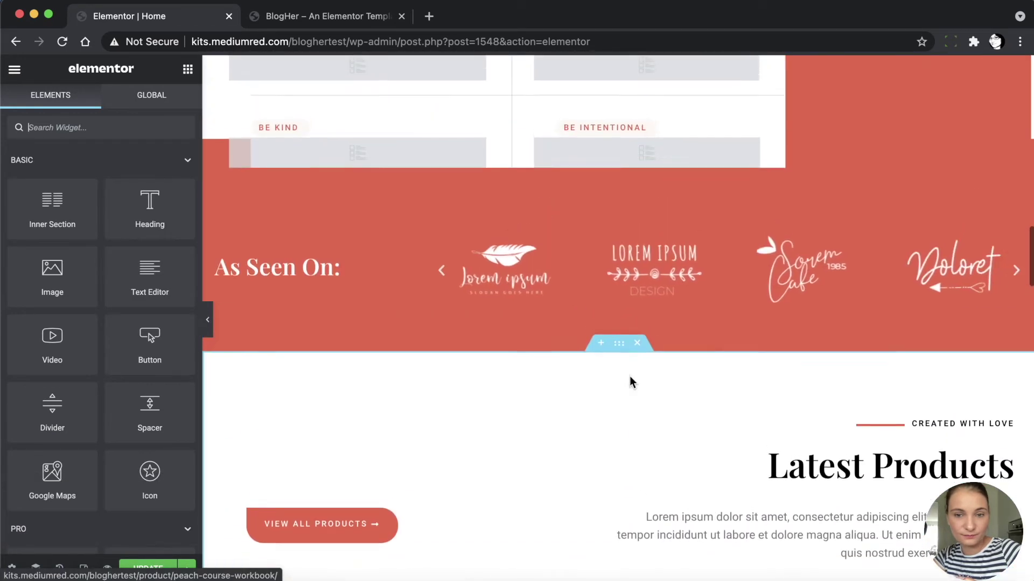
scroll(632, 382, up, 20)
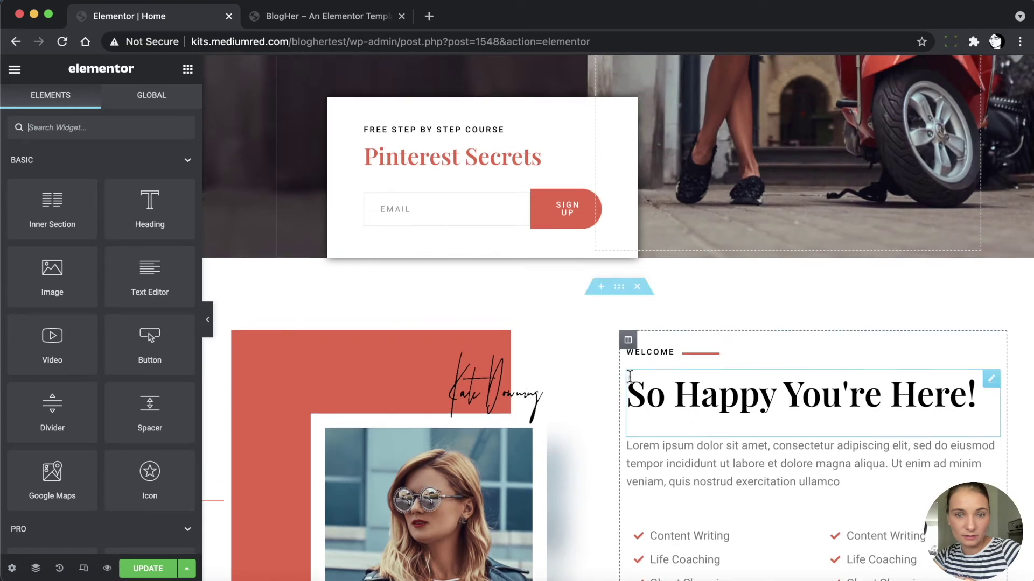
scroll(631, 380, down, 3)
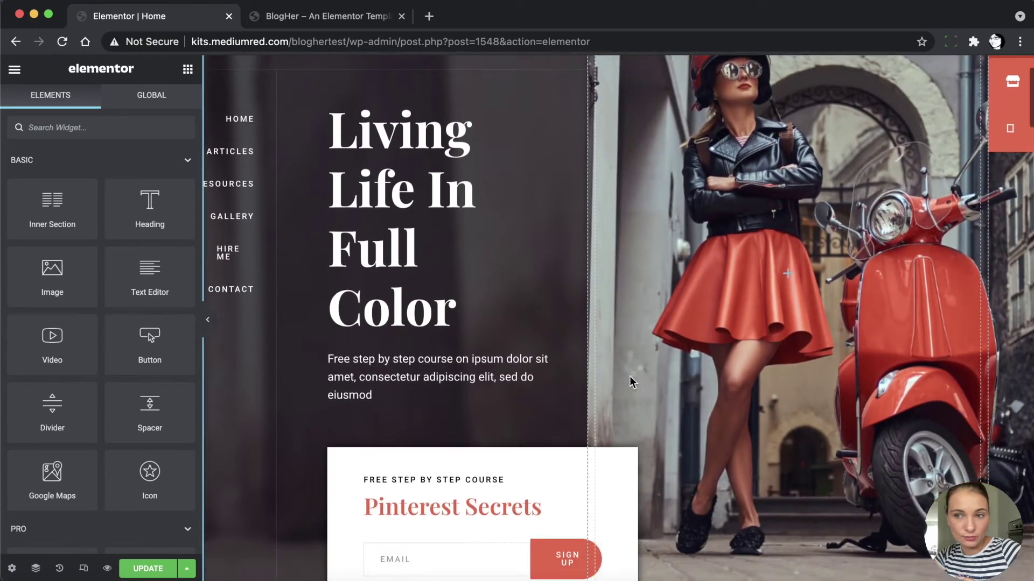
scroll(631, 382, up, 3)
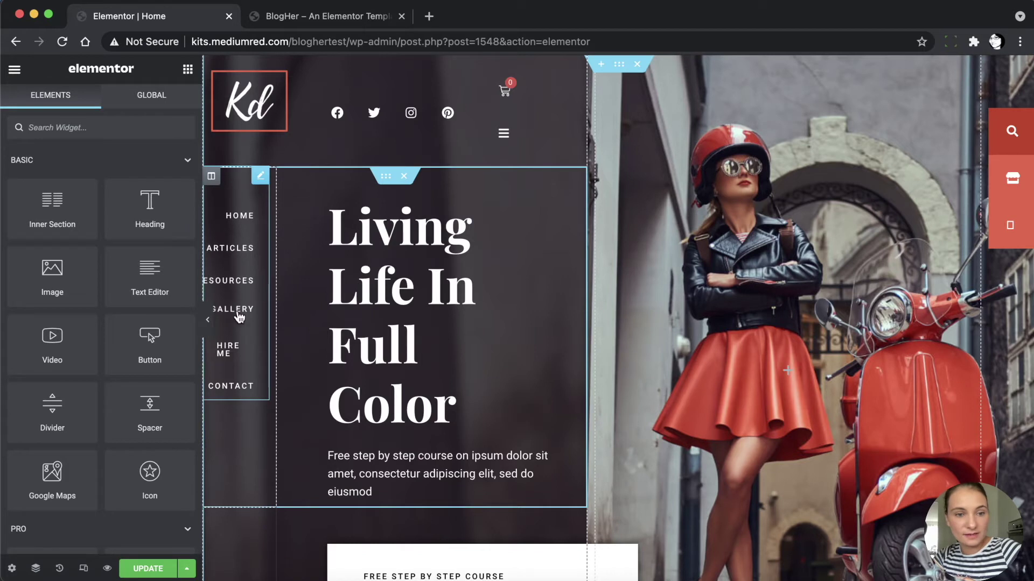
Switch the hero's vertical nav menu to Menu Left, showing Resources, Articles and Hire Me
right_click(235, 190)
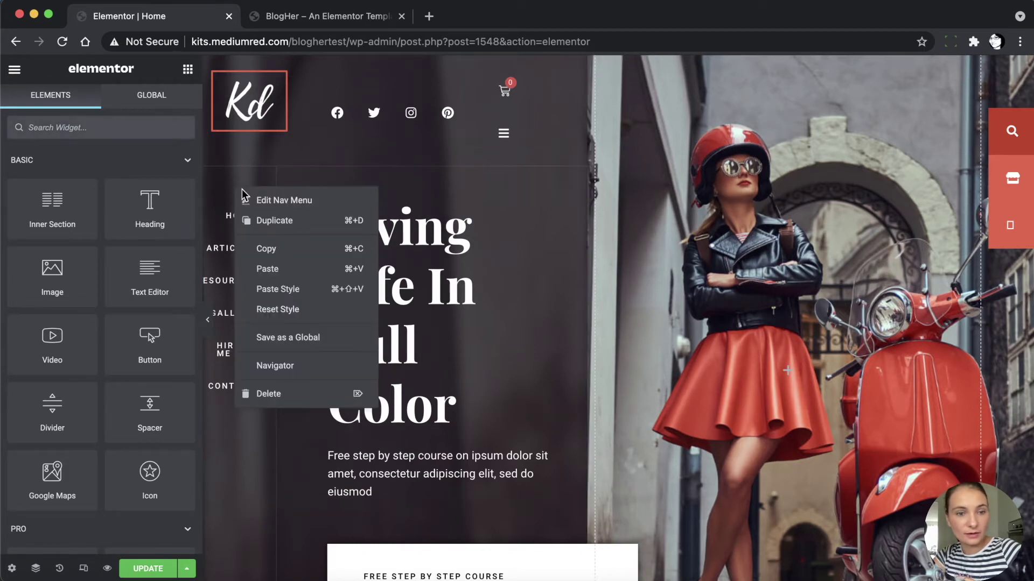
click(278, 199)
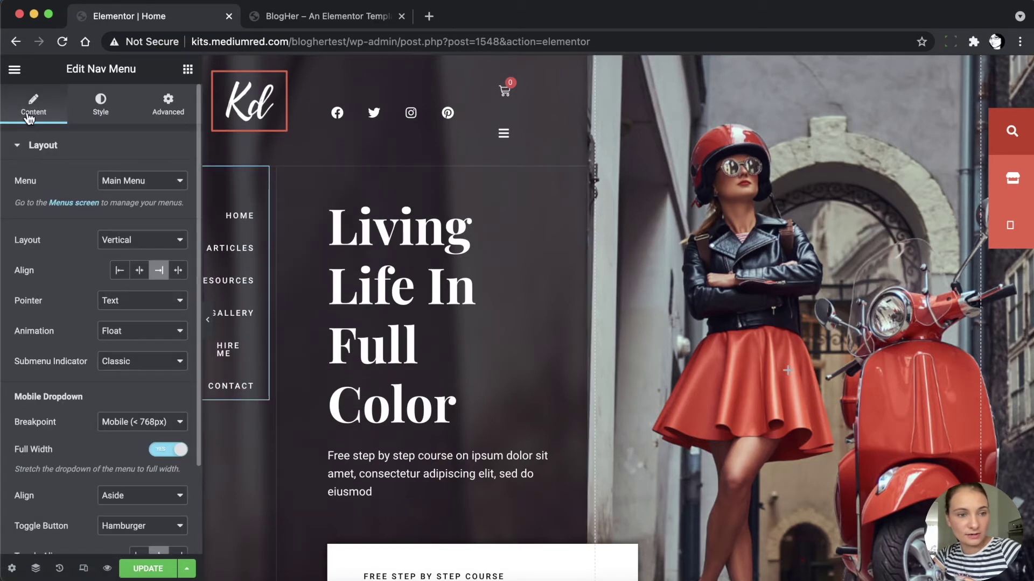
click(129, 181)
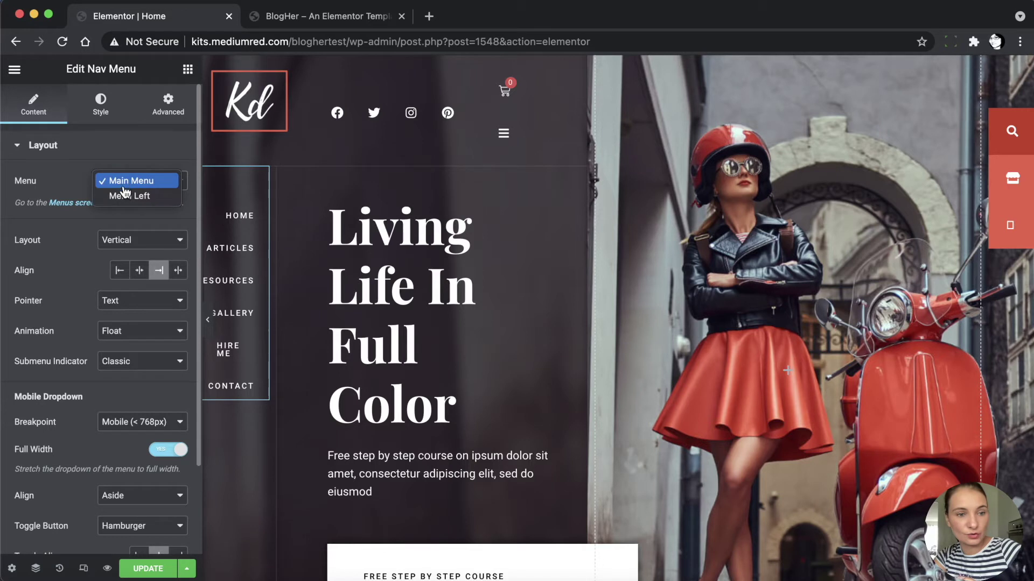
click(129, 197)
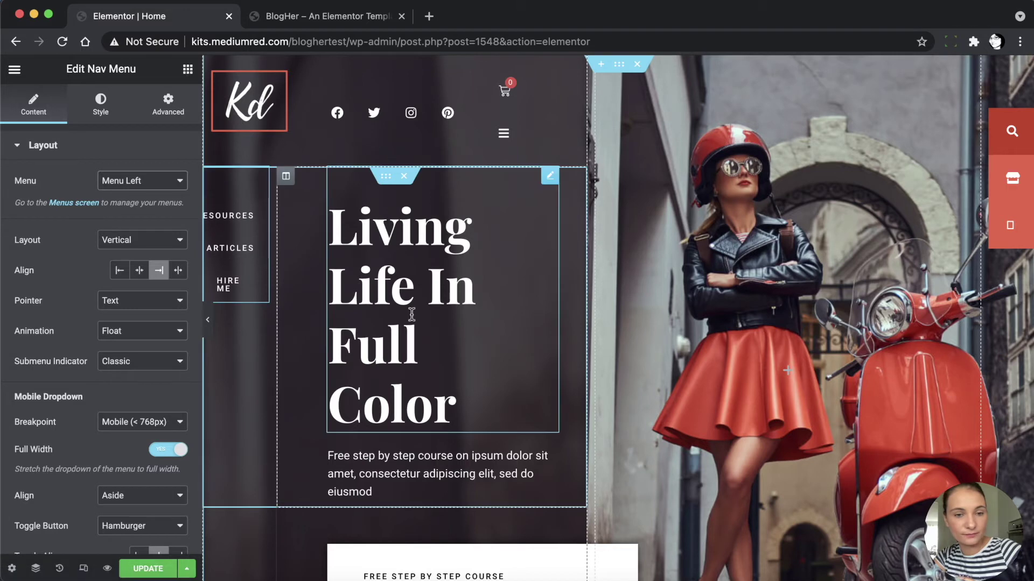
scroll(599, 335, down, 7)
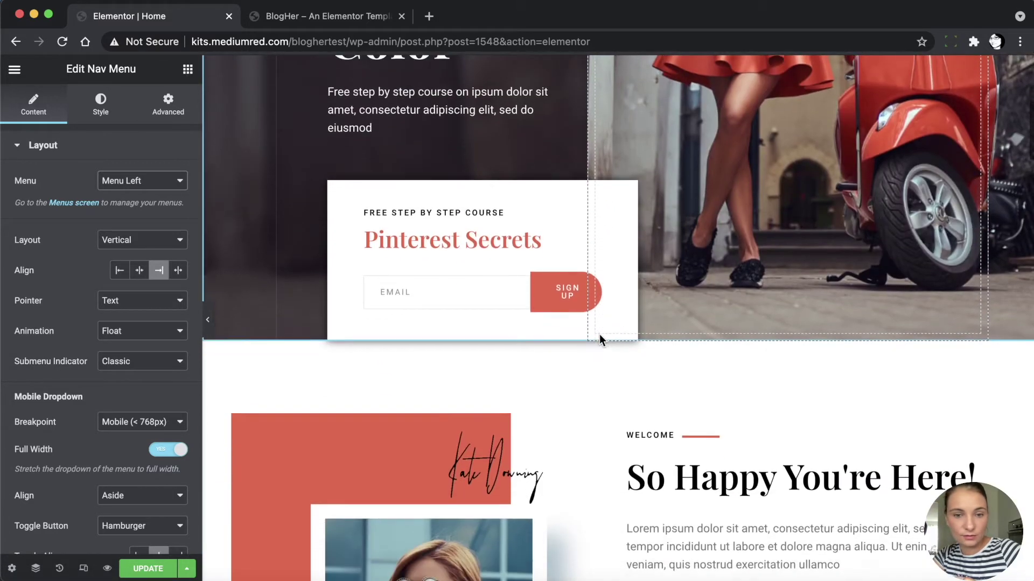
scroll(600, 334, down, 1)
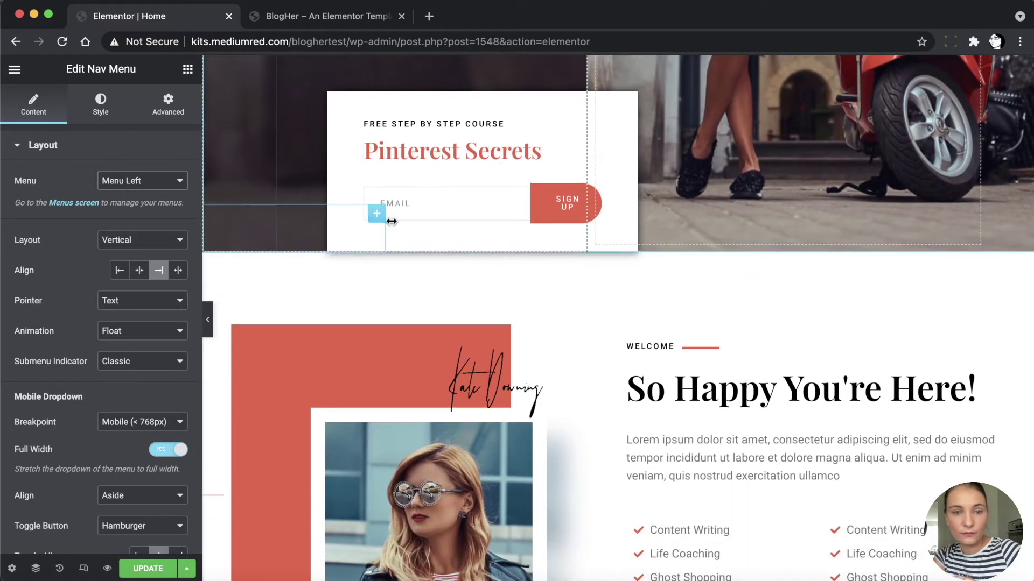
Open the Pinterest Secrets form's Email notification settings and select the recipient address
right_click(468, 202)
click(495, 216)
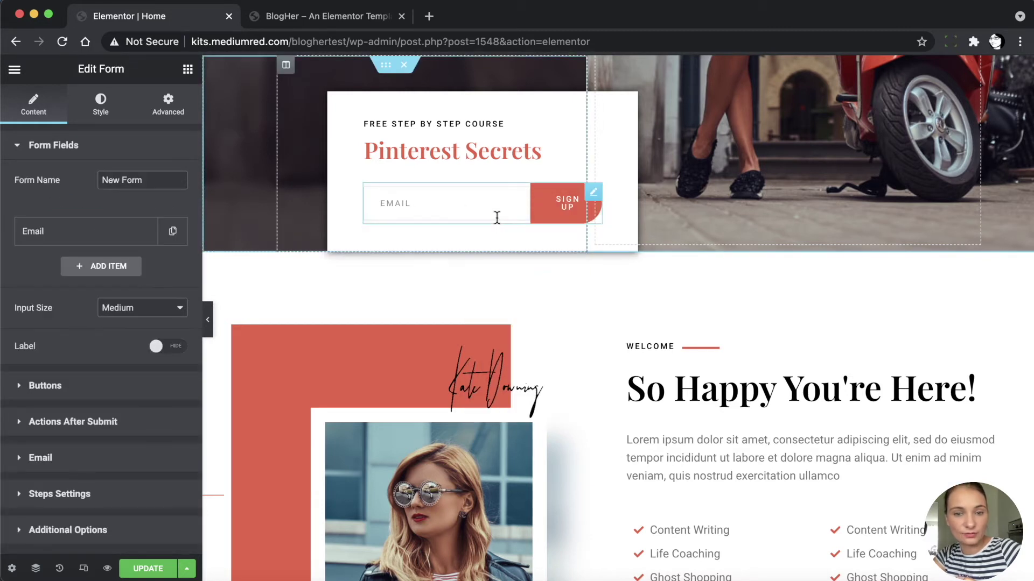
click(55, 244)
scroll(63, 390, down, 5)
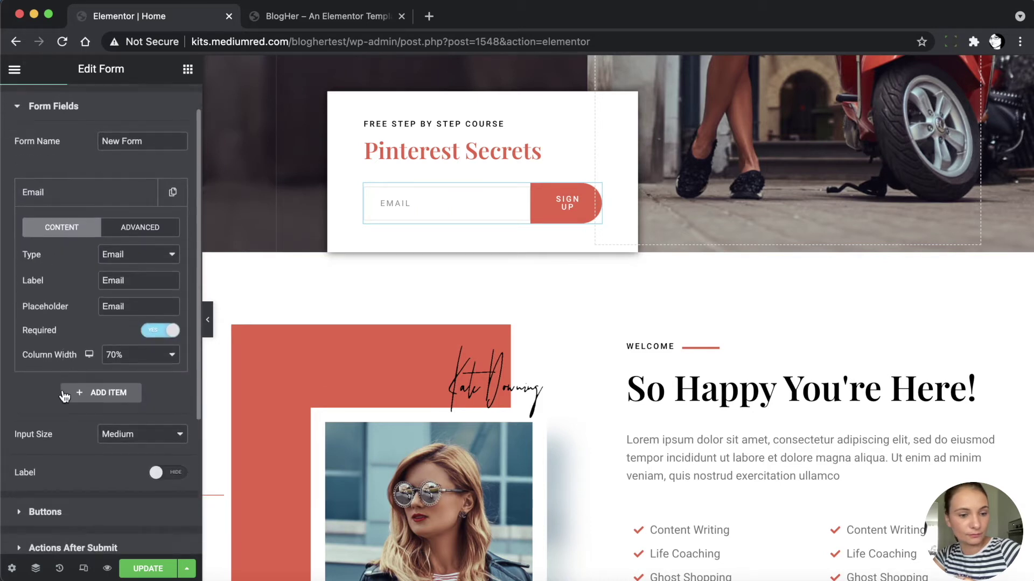
scroll(51, 372, up, 5)
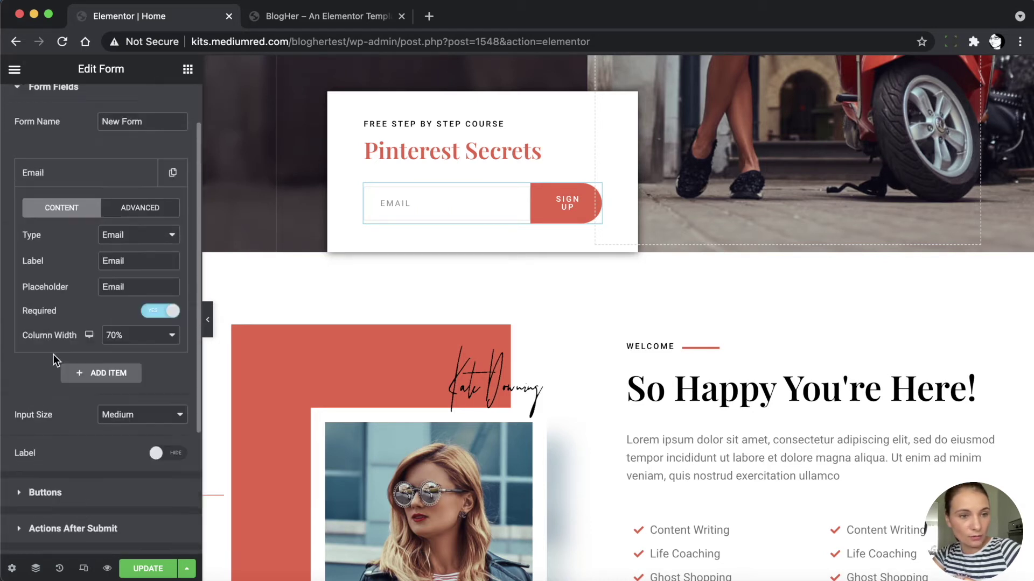
scroll(74, 344, down, 5)
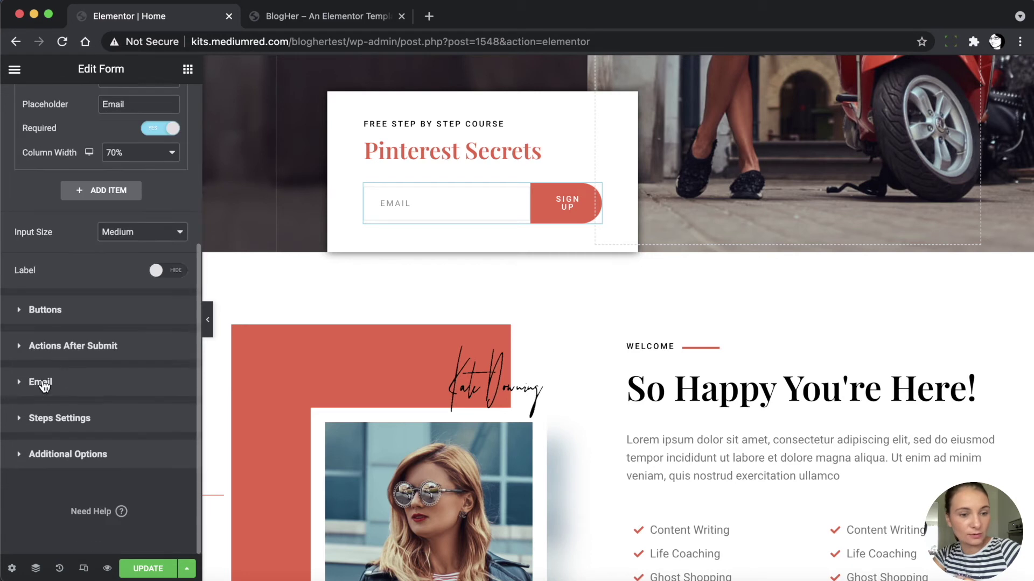
click(68, 382)
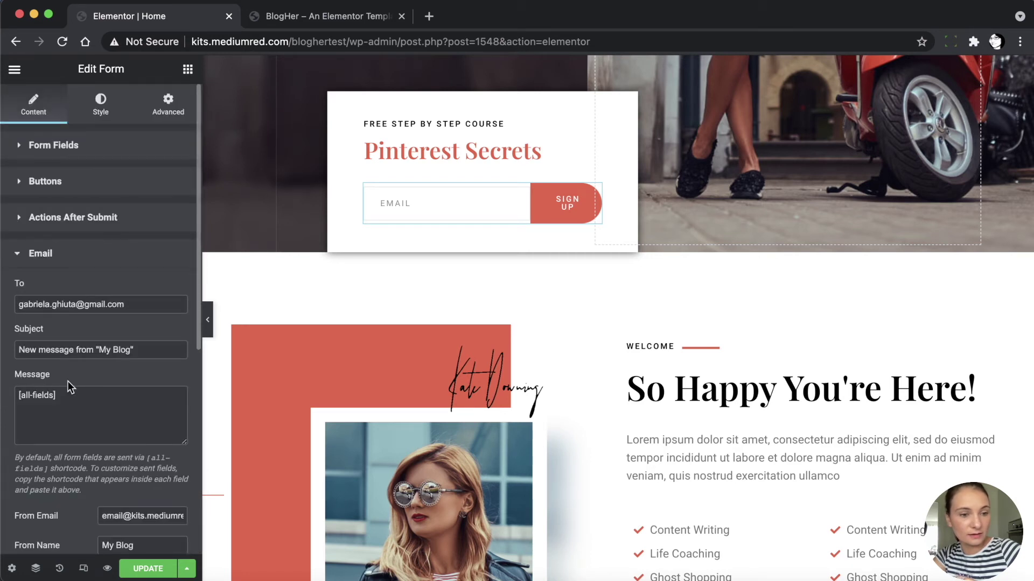
drag(132, 303, 7, 305)
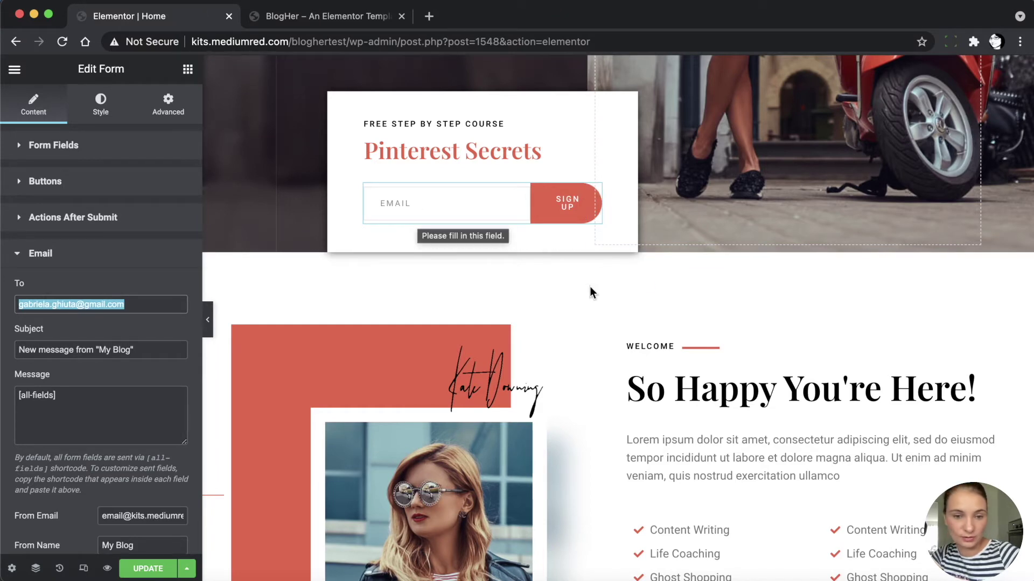
scroll(616, 365, down, 2)
scroll(617, 365, down, 10)
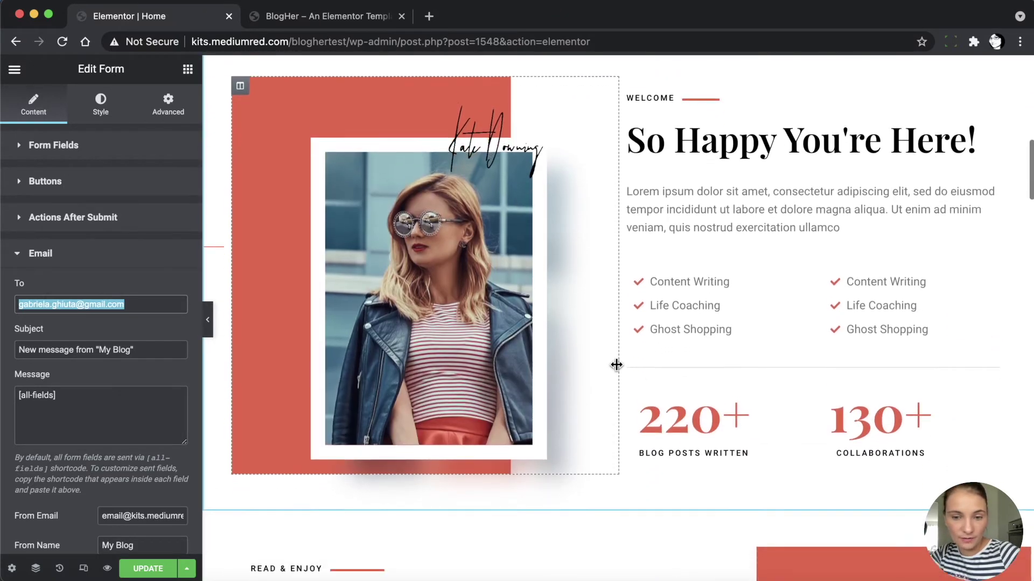
scroll(616, 364, down, 4)
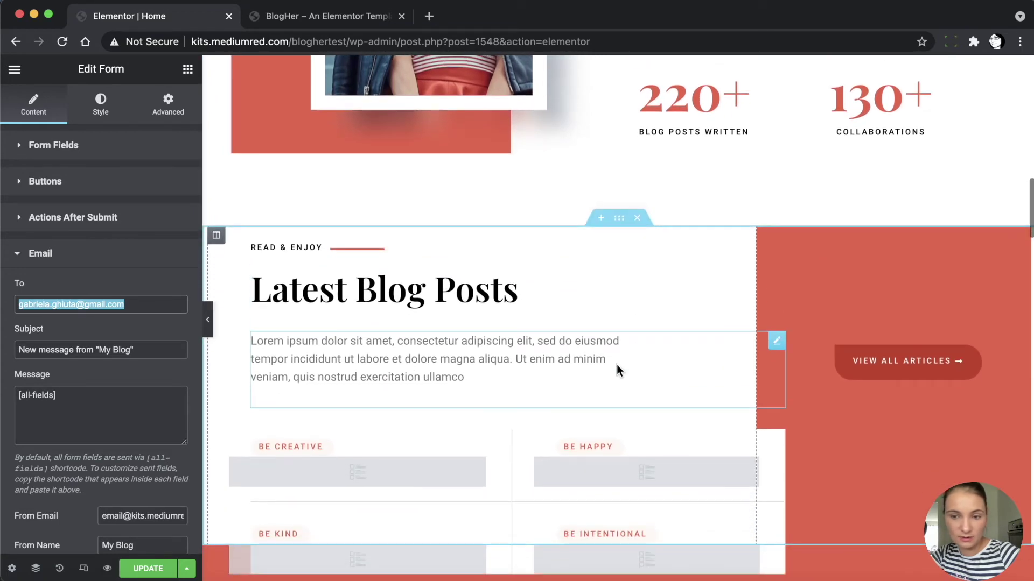
scroll(615, 364, down, 1)
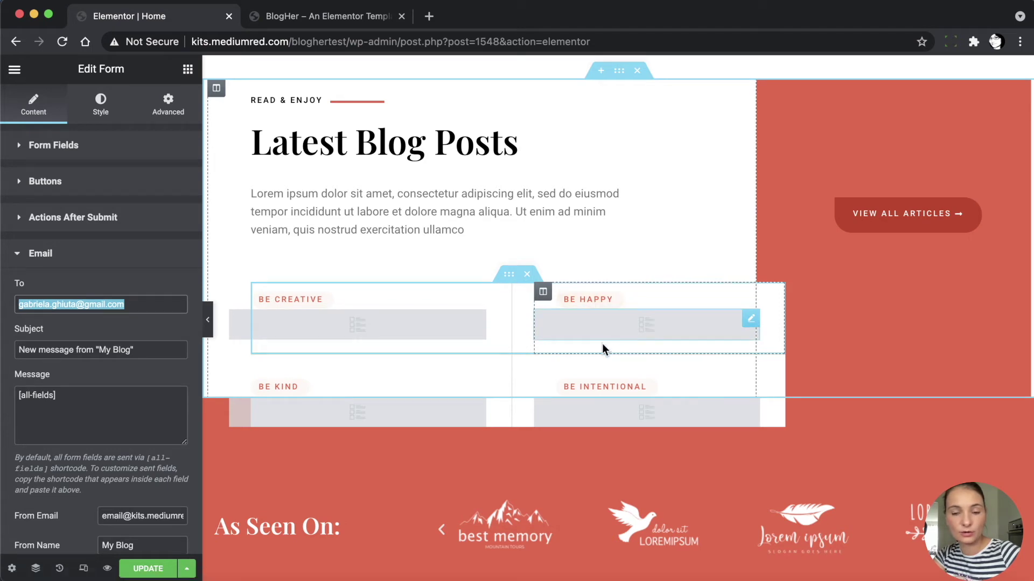
Replace the footer term in the Be Creative posts block's query with Categories: Be Creative
click(360, 322)
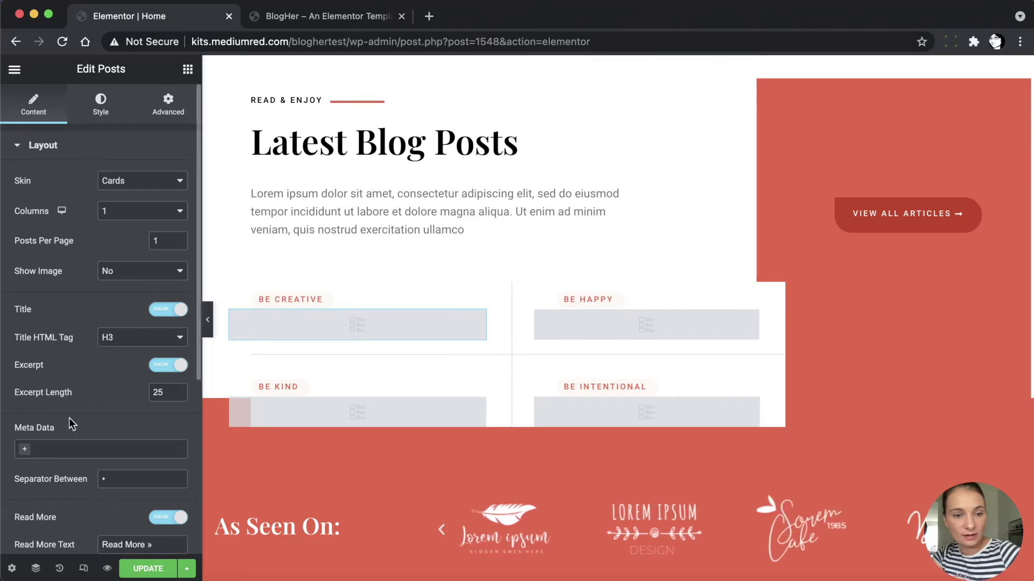
scroll(69, 420, down, 3)
scroll(70, 422, down, 5)
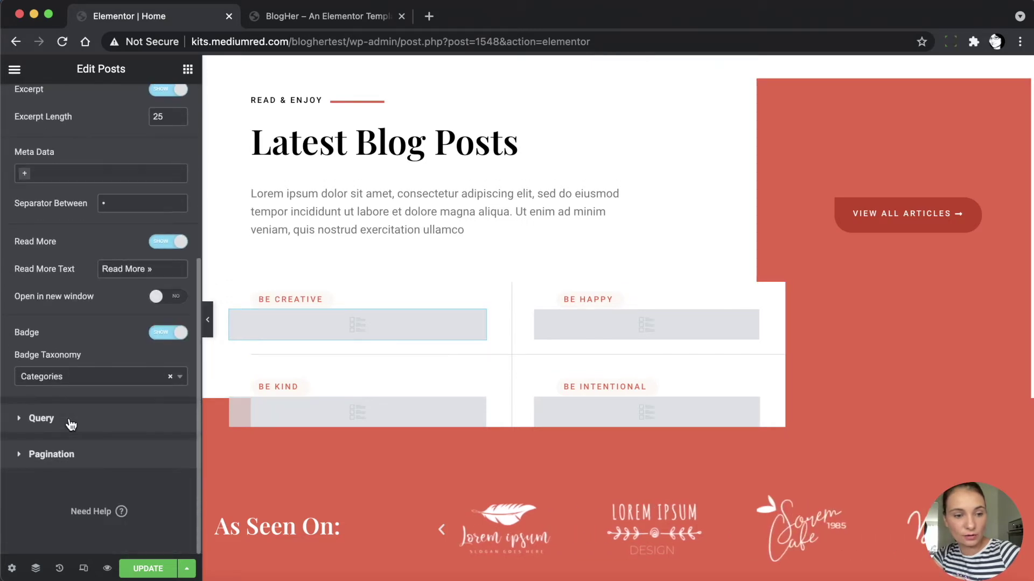
click(19, 421)
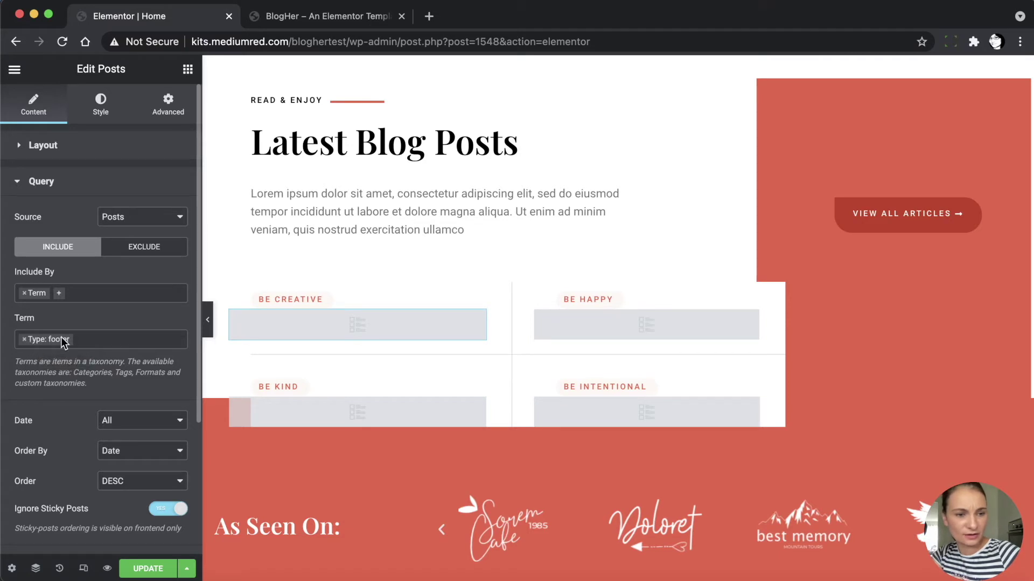
click(23, 340)
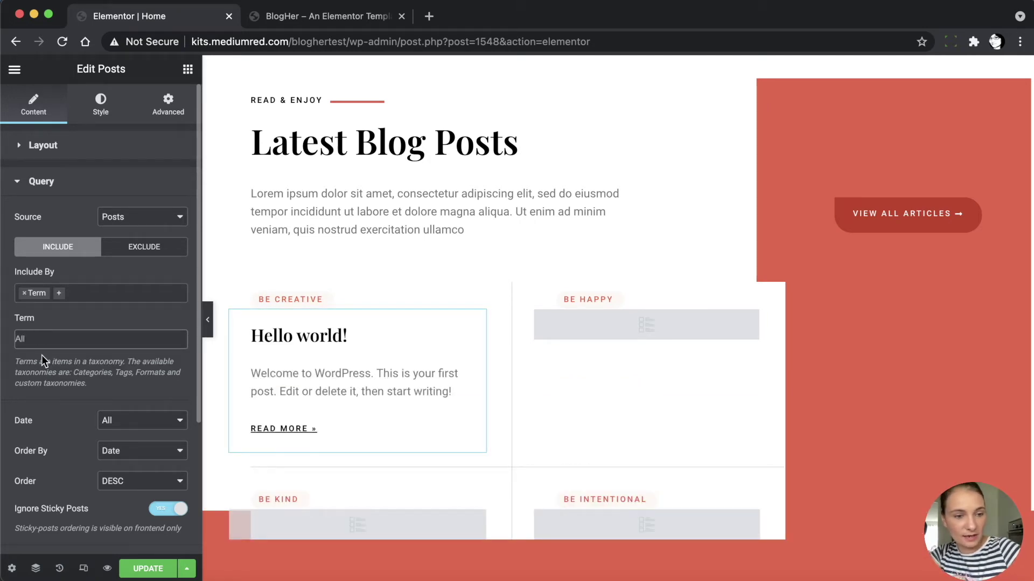
click(48, 346)
text(be creat)
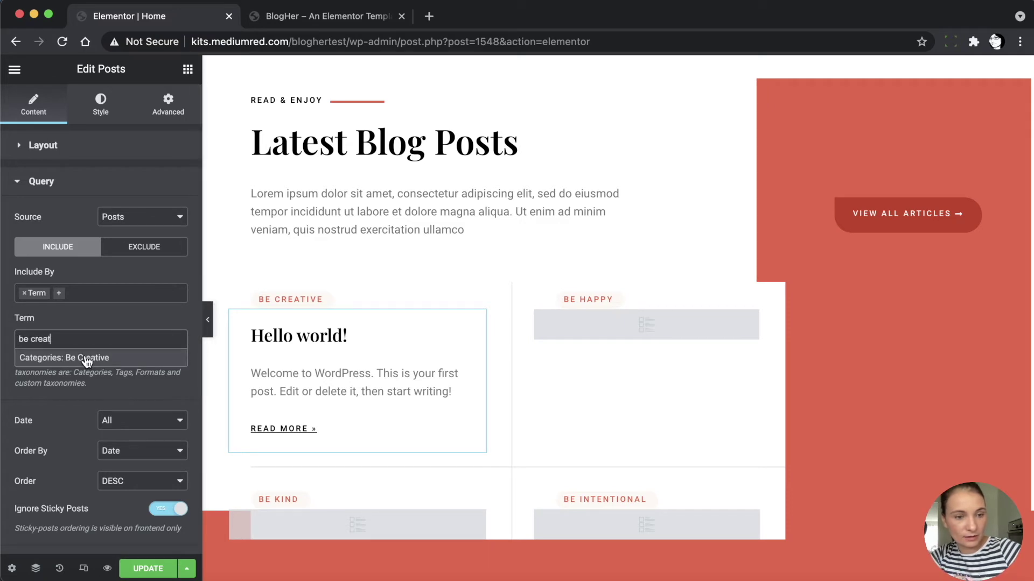
click(88, 358)
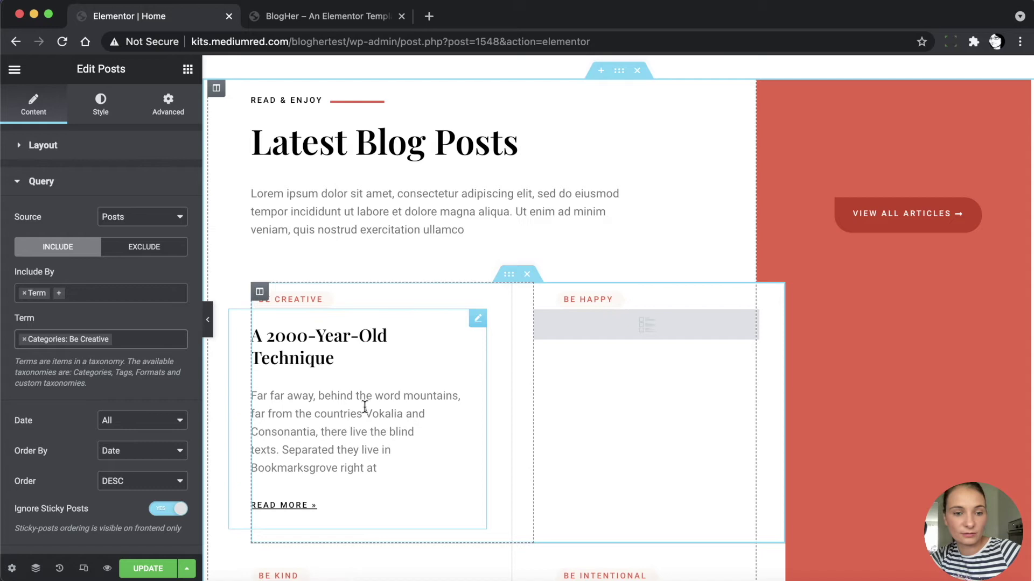
scroll(364, 407, down, 2)
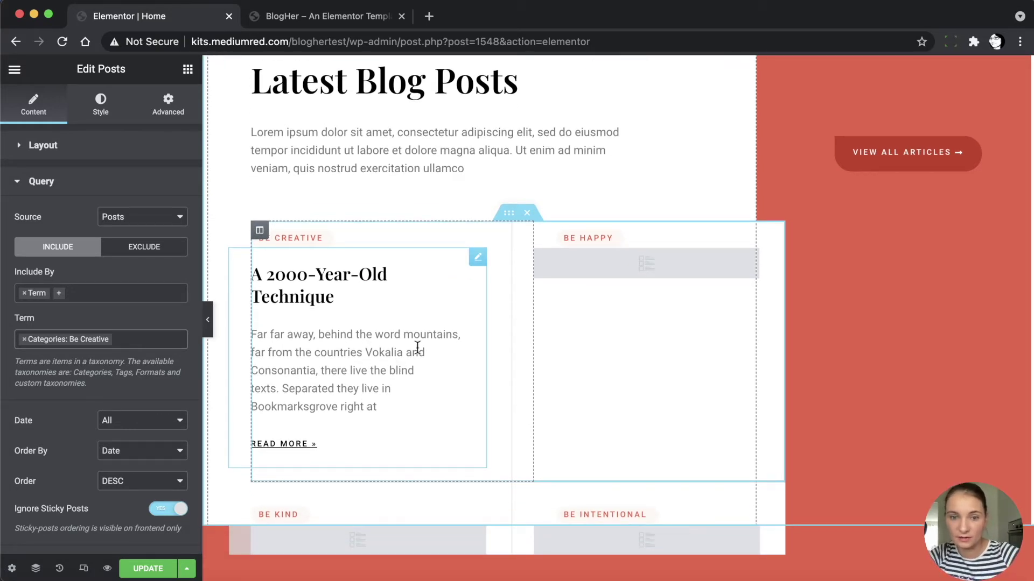
Replace the popup term in the Be Happy posts widget's query with Categories: Be Happy
click(634, 263)
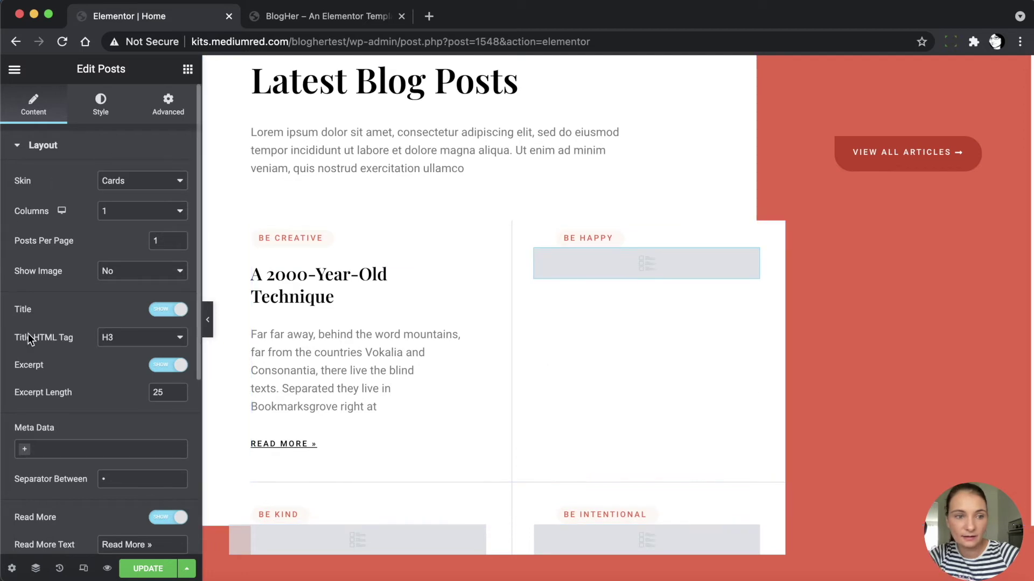
scroll(35, 351, down, 5)
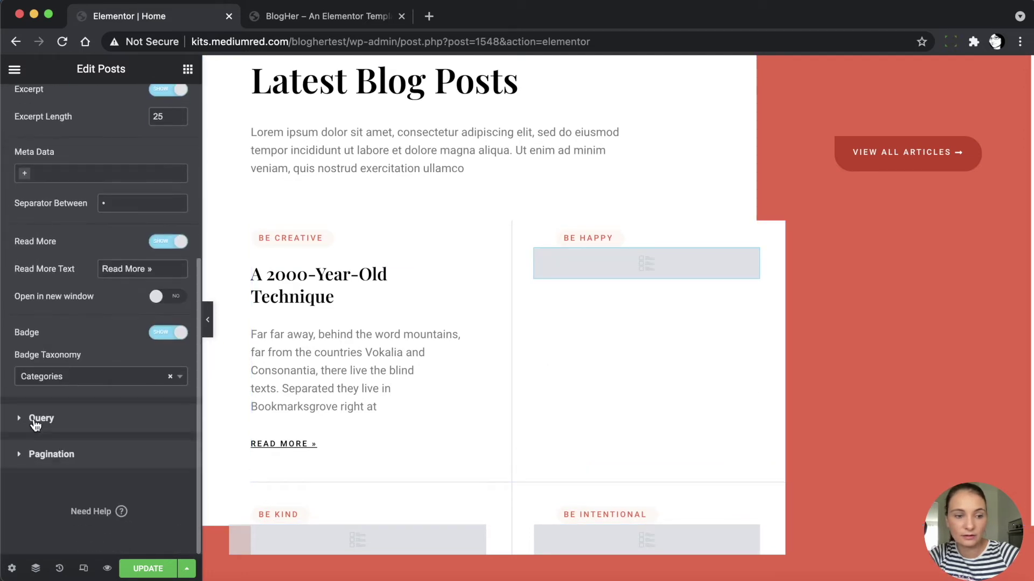
click(35, 423)
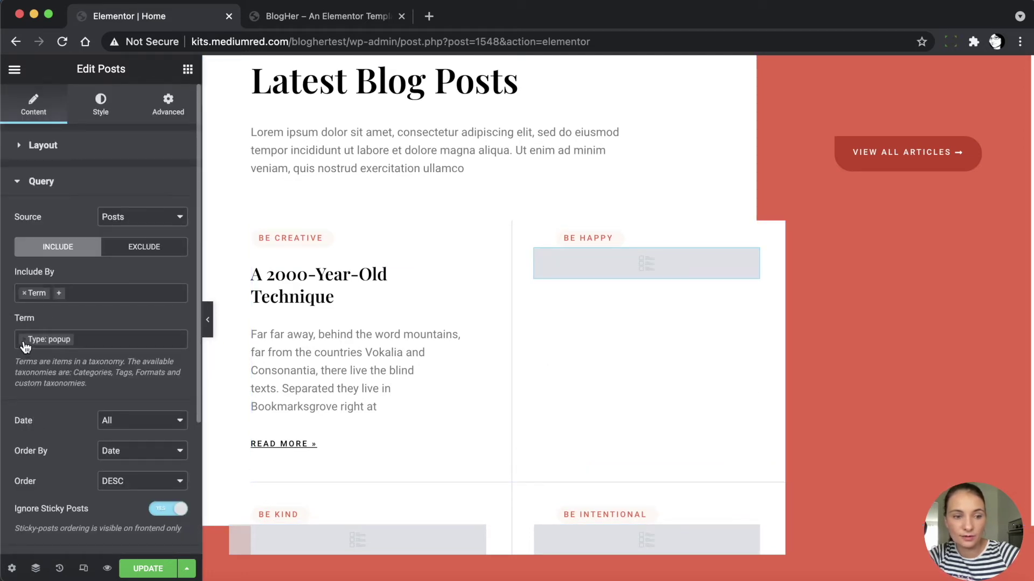
click(23, 339)
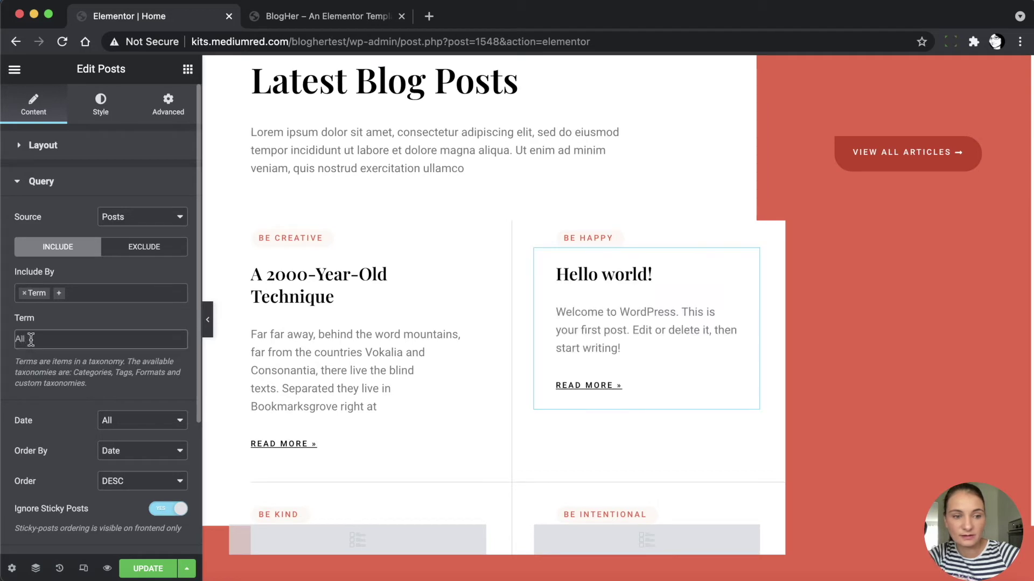
click(31, 339)
text(be happy)
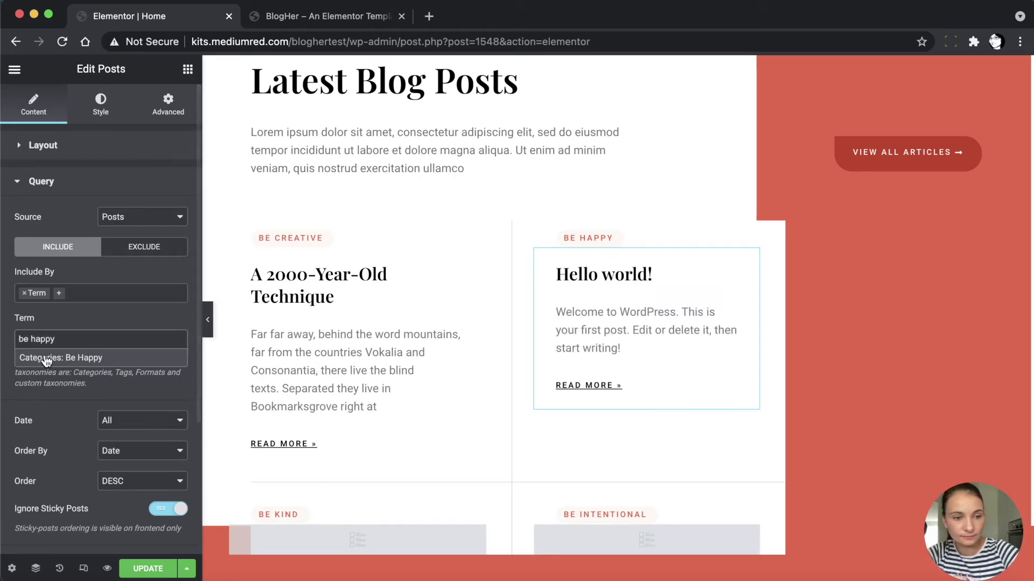
click(45, 354)
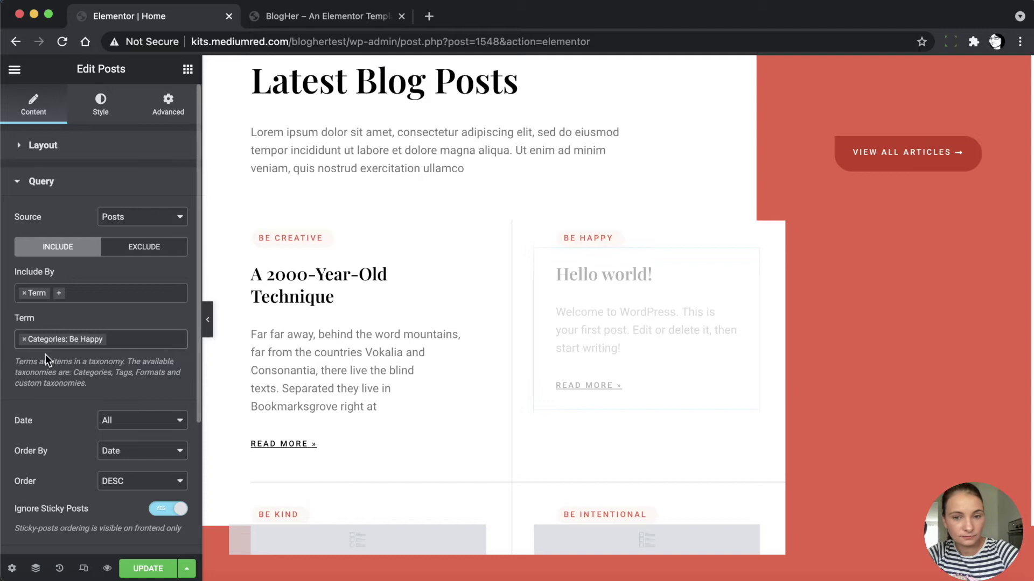
Open the Be Kind posts widget's settings via Edit Posts
scroll(275, 426, down, 3)
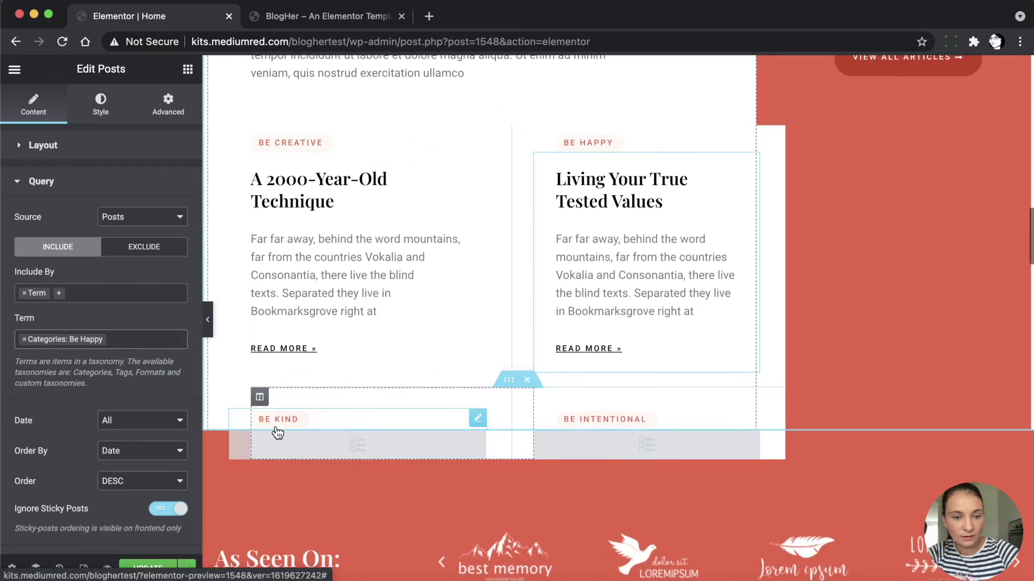
right_click(297, 440)
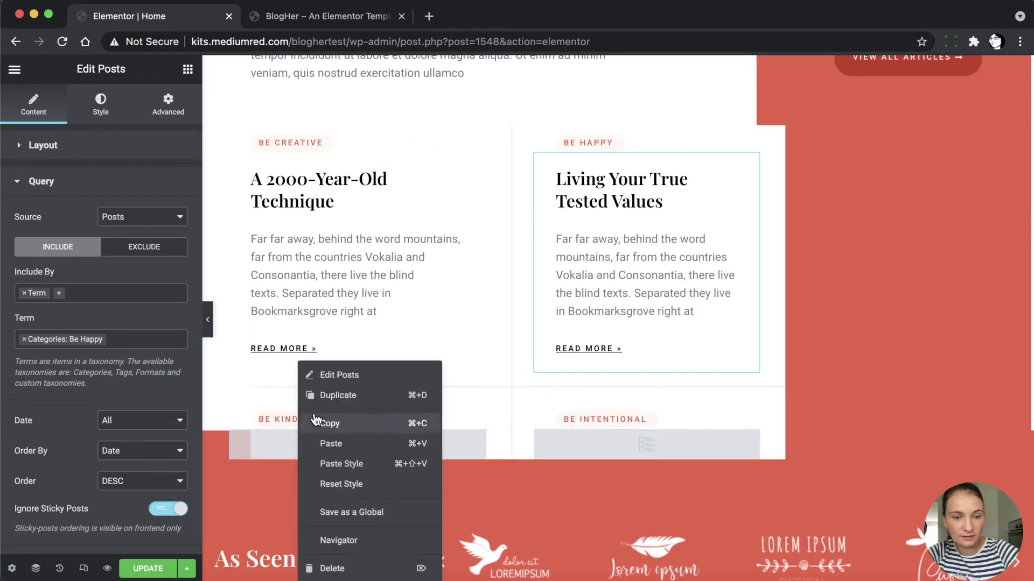
click(331, 375)
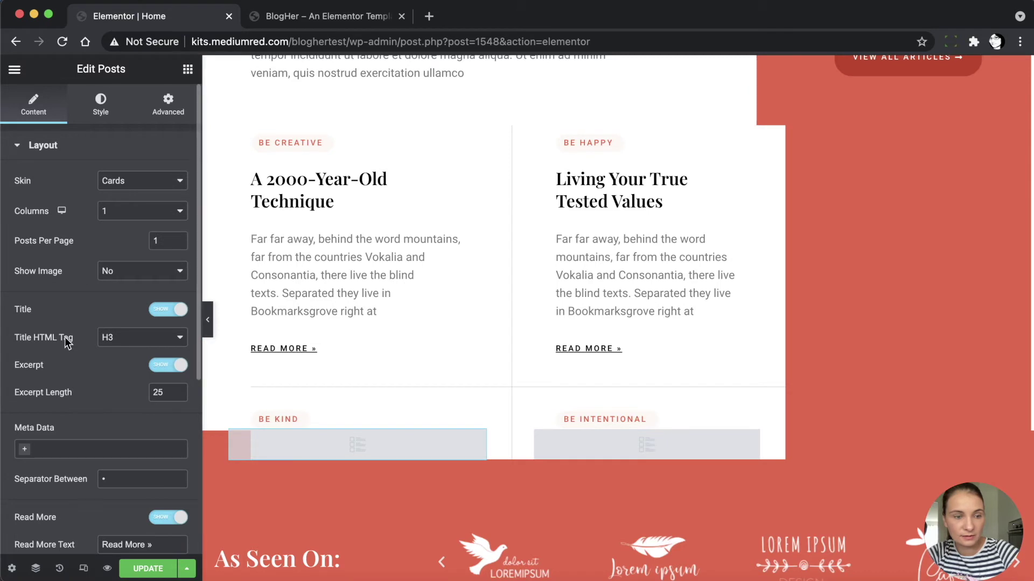
Replace the product-archive term in the Be Kind widget's query with Categories: Be Kind
scroll(90, 355, down, 5)
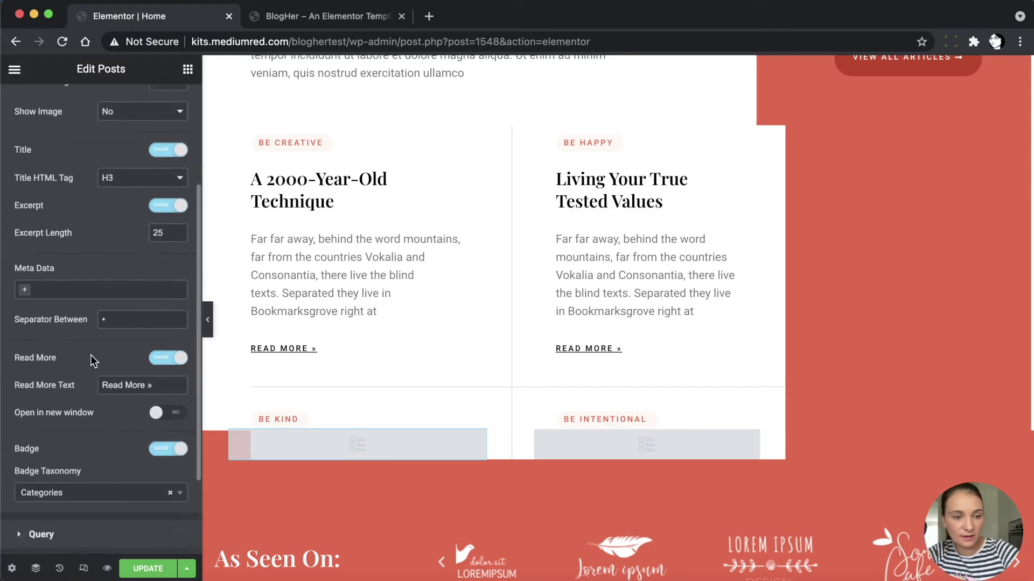
click(29, 418)
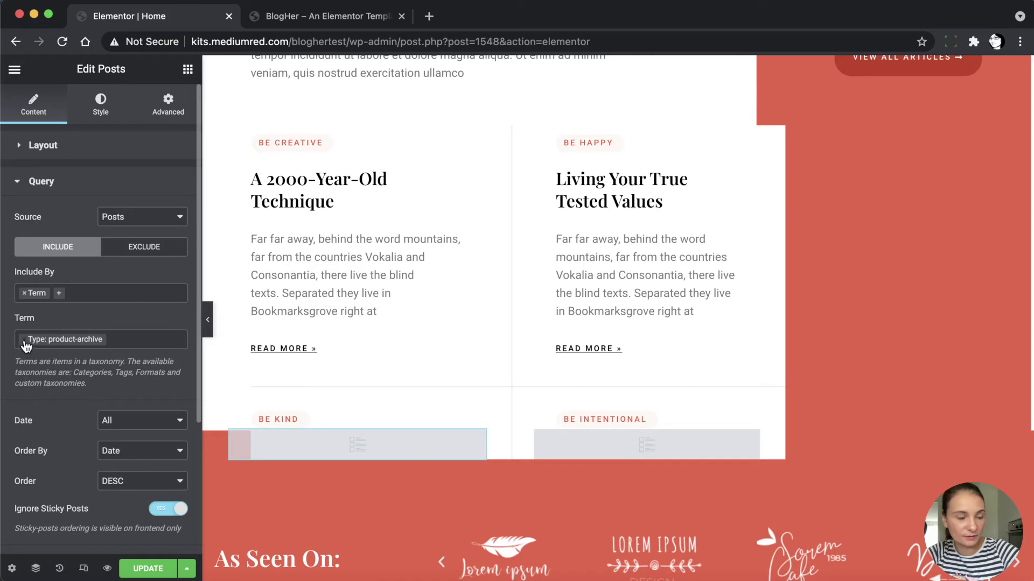
click(24, 339)
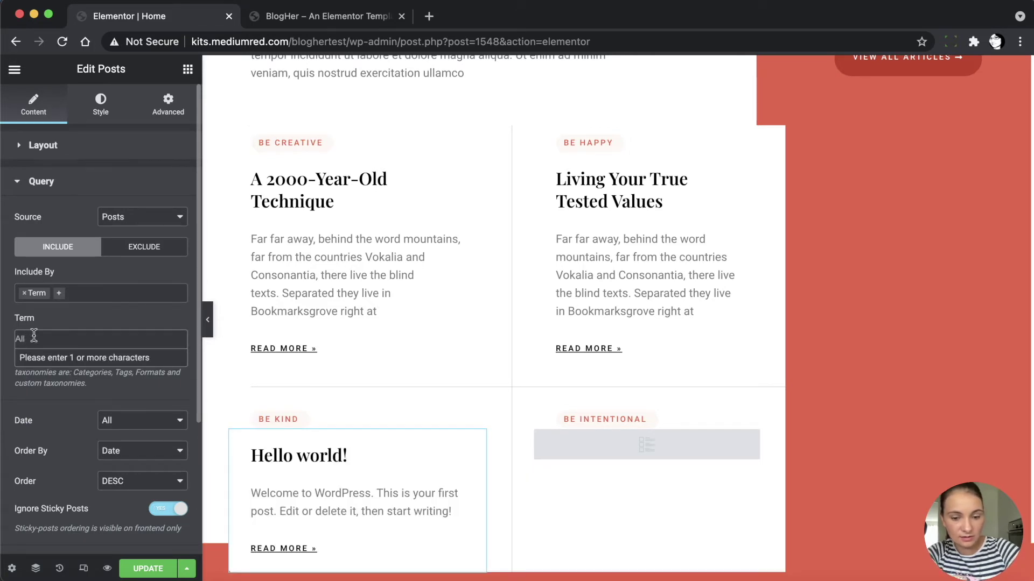
click(33, 338)
click(33, 338)
text(be kind)
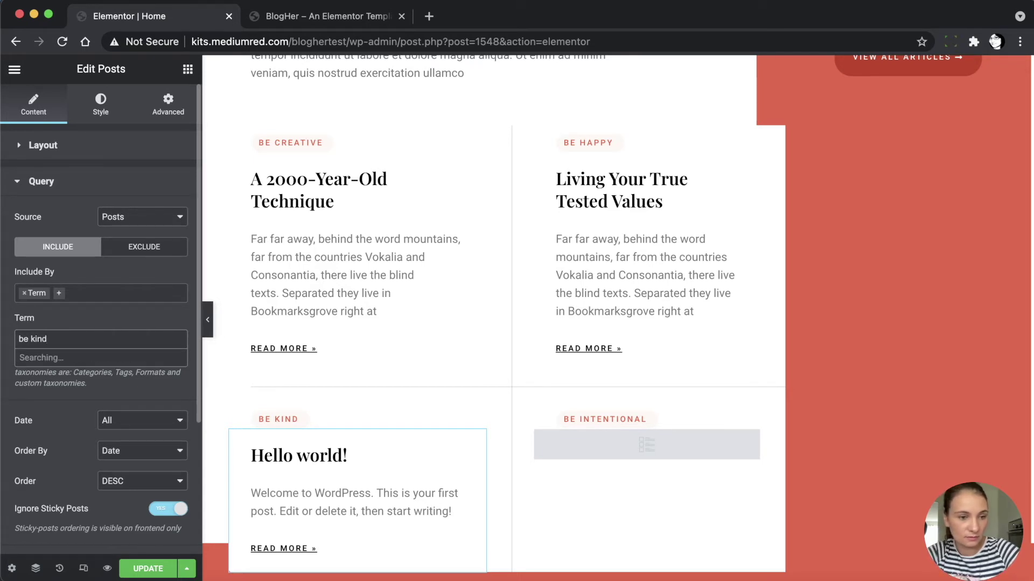
click(53, 355)
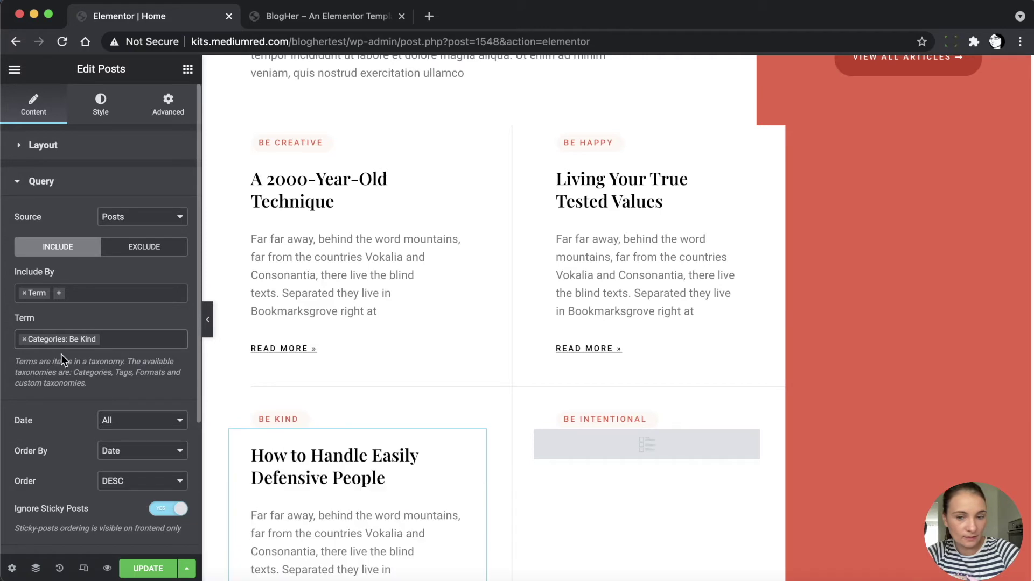
Replace the search-results term in the Be Intentional widget's query with Categories: Be Intentional
click(573, 449)
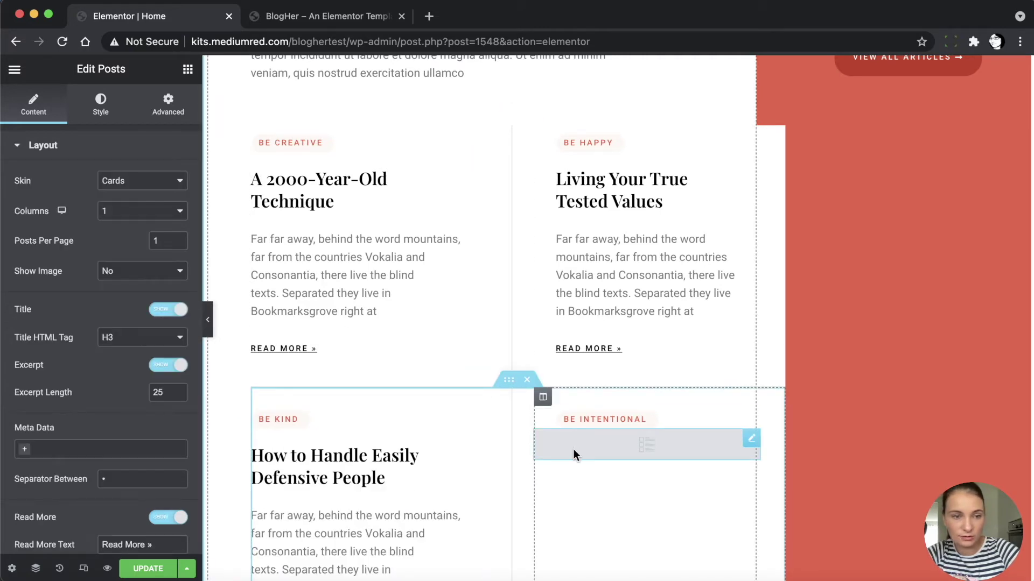
scroll(76, 418, down, 3)
scroll(53, 483, down, 3)
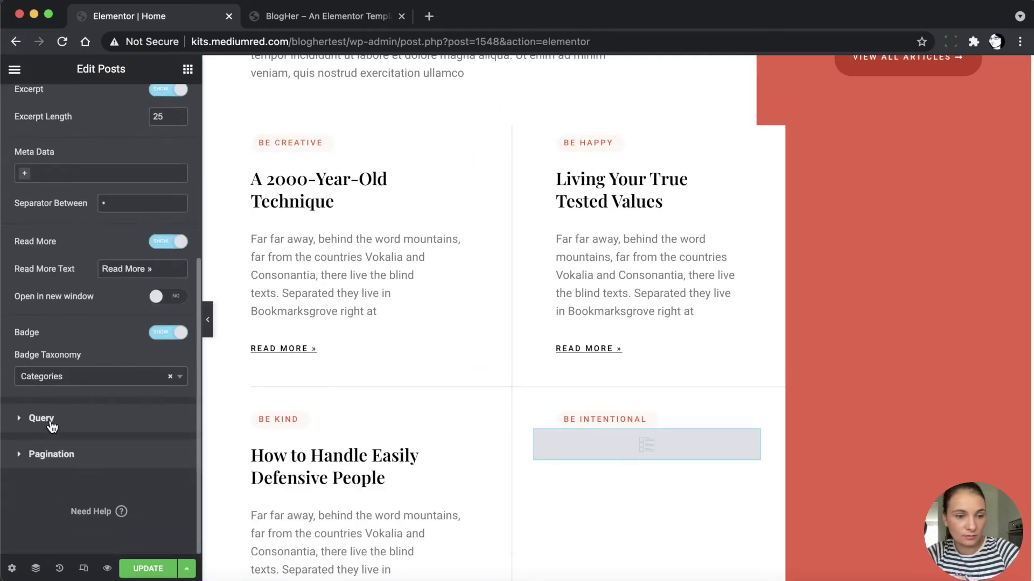
click(42, 419)
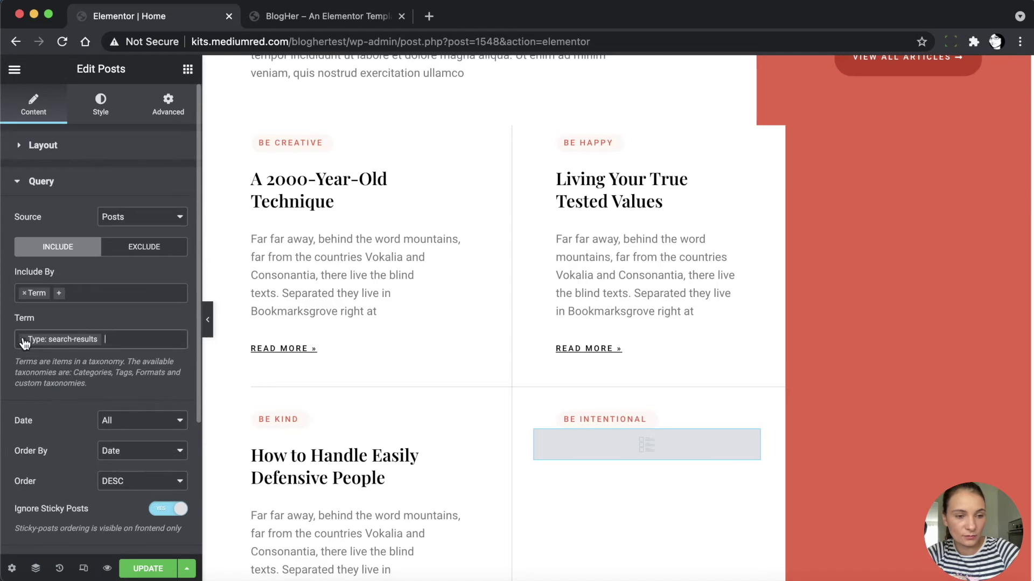
click(24, 339)
click(28, 338)
text(be inten)
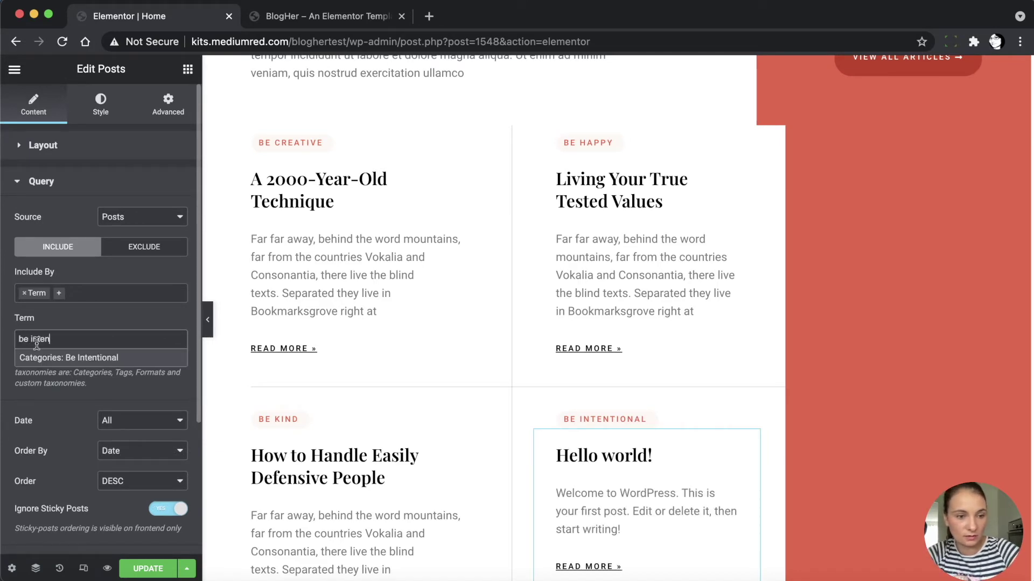
click(52, 358)
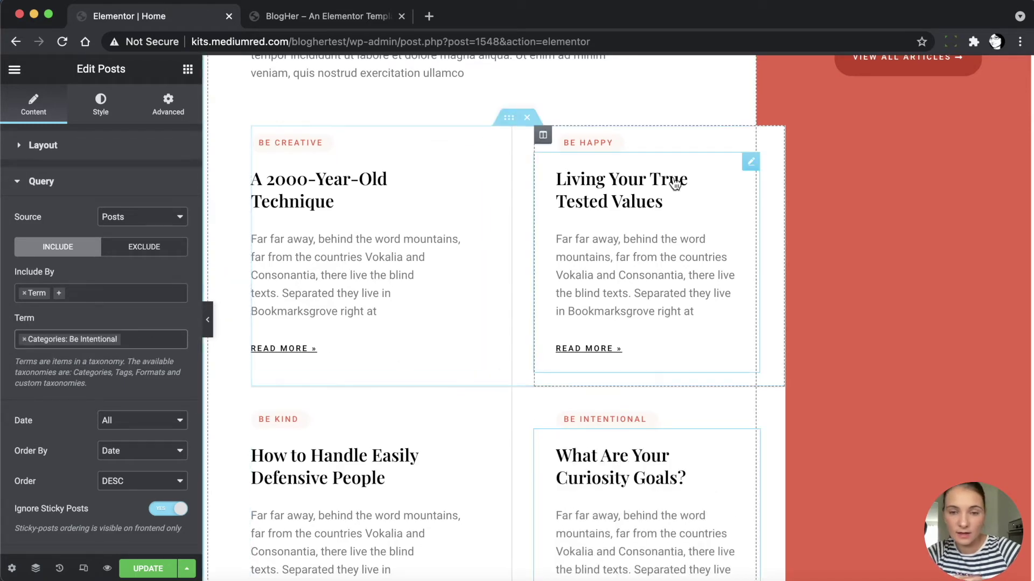
Review the Home page down to the email signup form and select it
scroll(557, 349, up, 5)
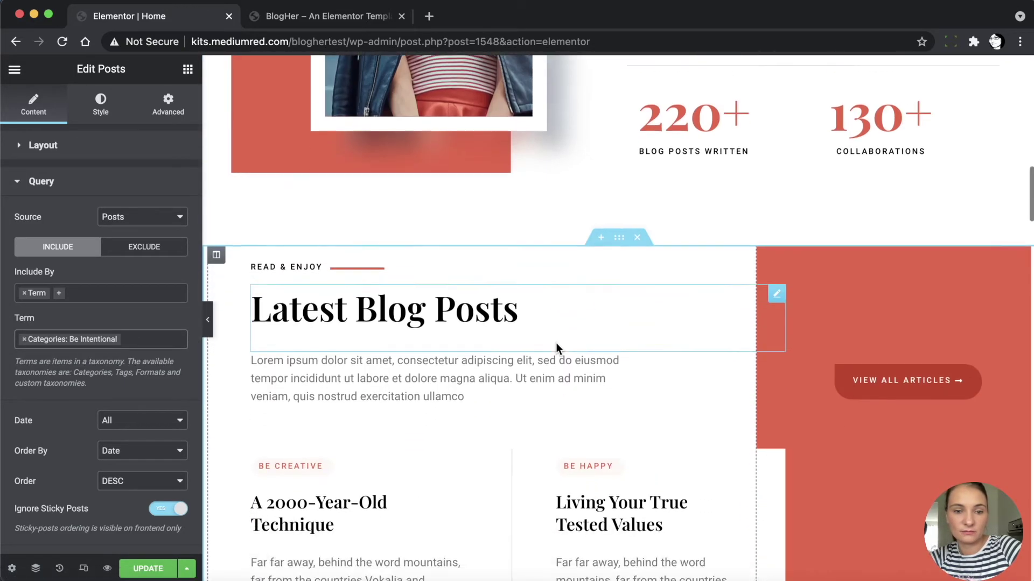
scroll(557, 350, down, 10)
scroll(556, 343, down, 2)
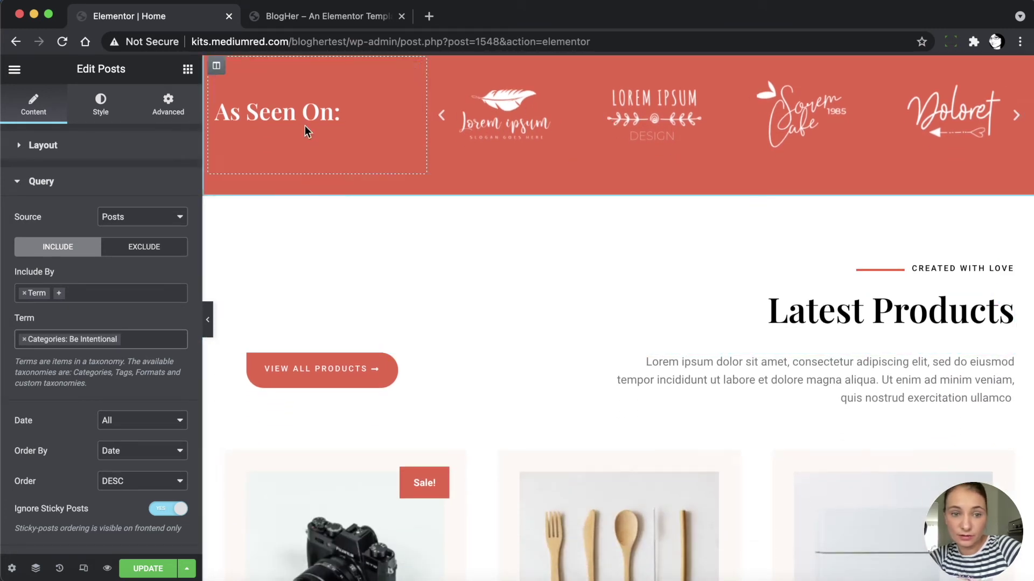
scroll(735, 341, down, 4)
scroll(735, 341, down, 2)
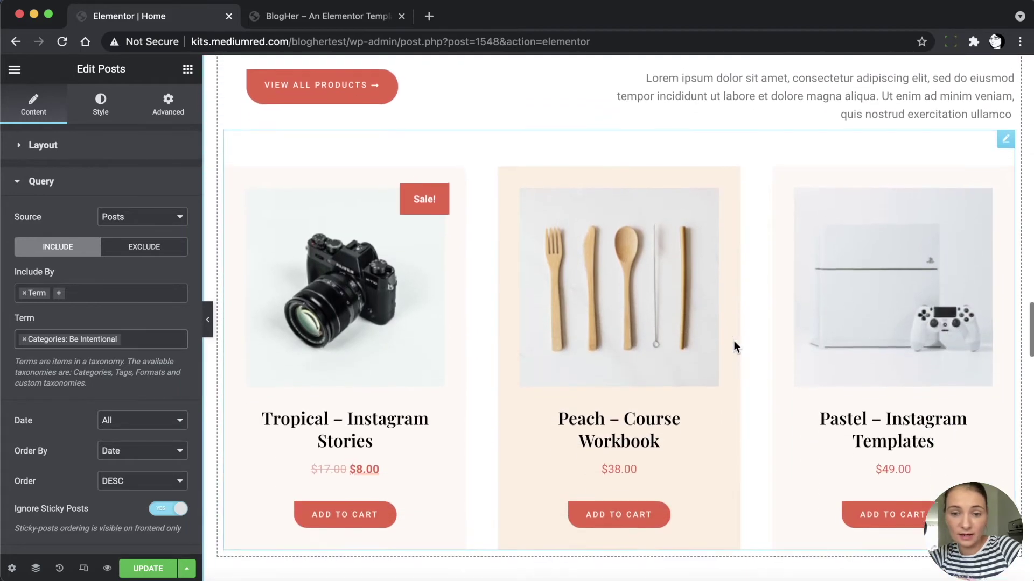
scroll(734, 341, down, 4)
scroll(735, 342, down, 8)
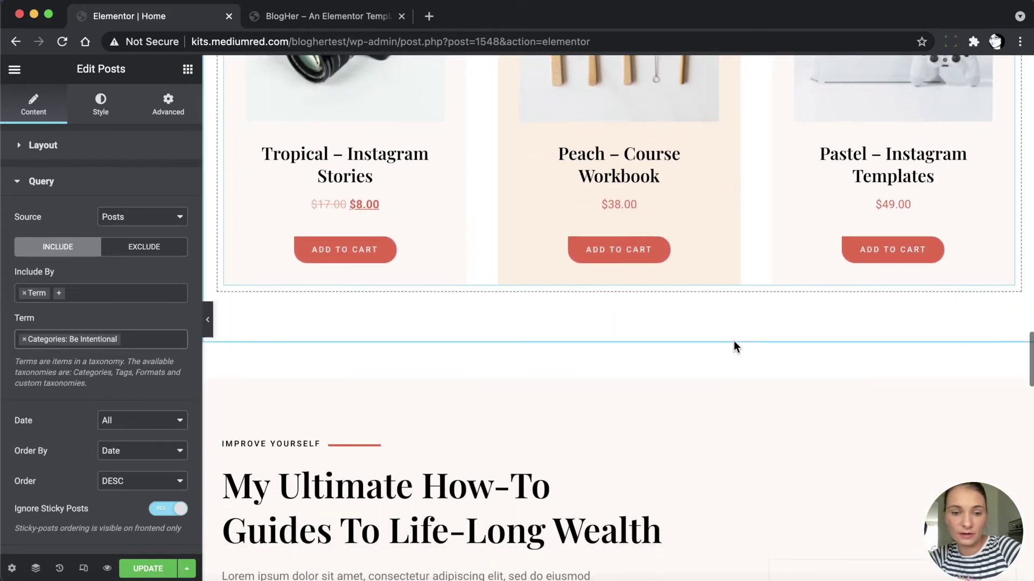
scroll(734, 342, down, 9)
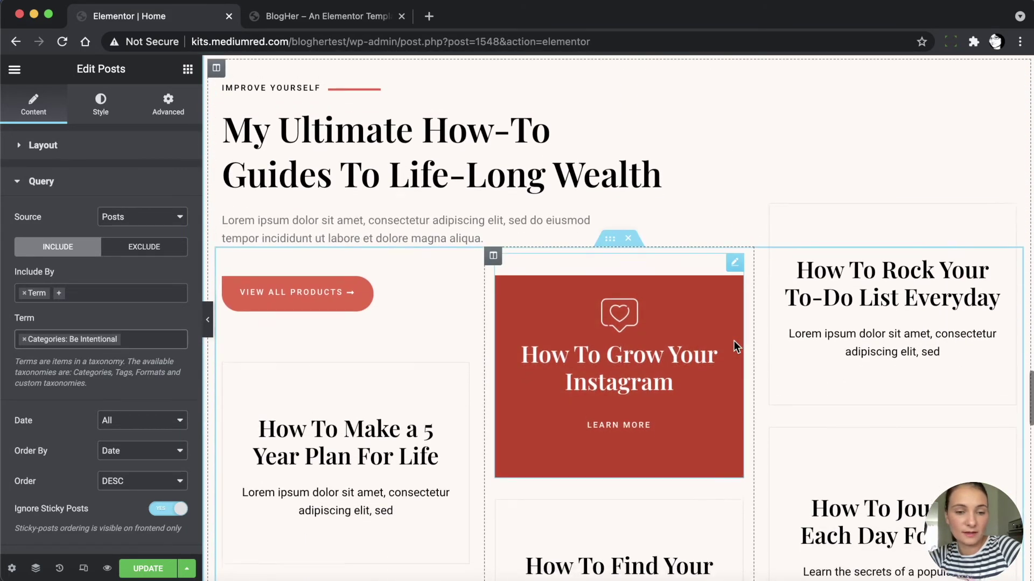
scroll(734, 346, down, 4)
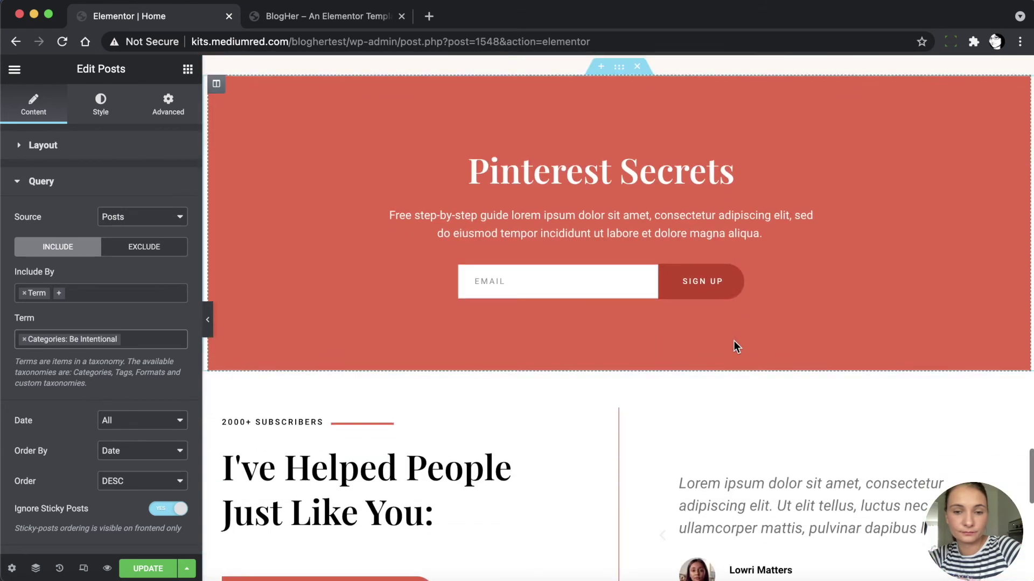
click(570, 284)
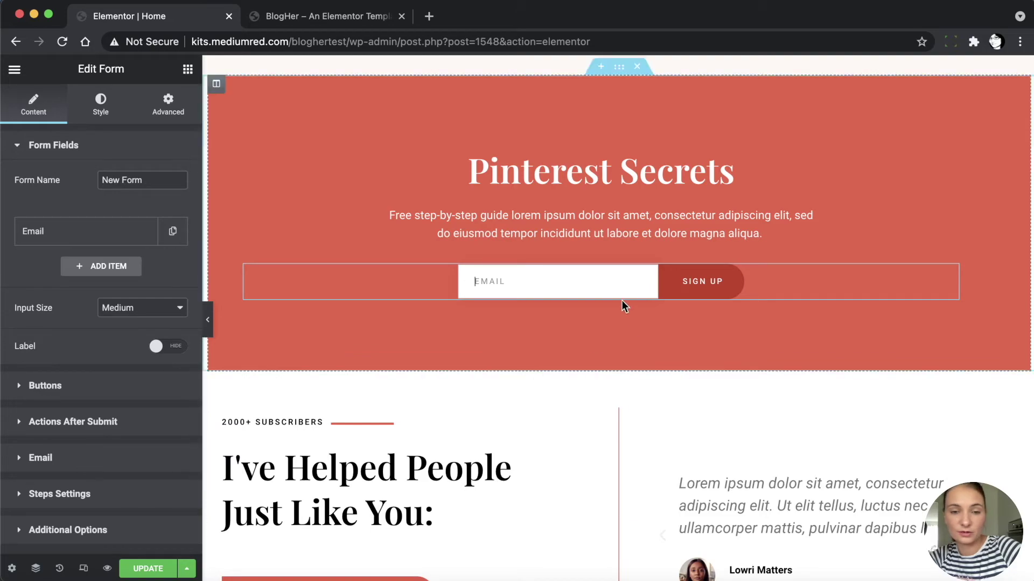
Save the Home page edits and bring up Elementor's main menu
scroll(509, 459, down, 10)
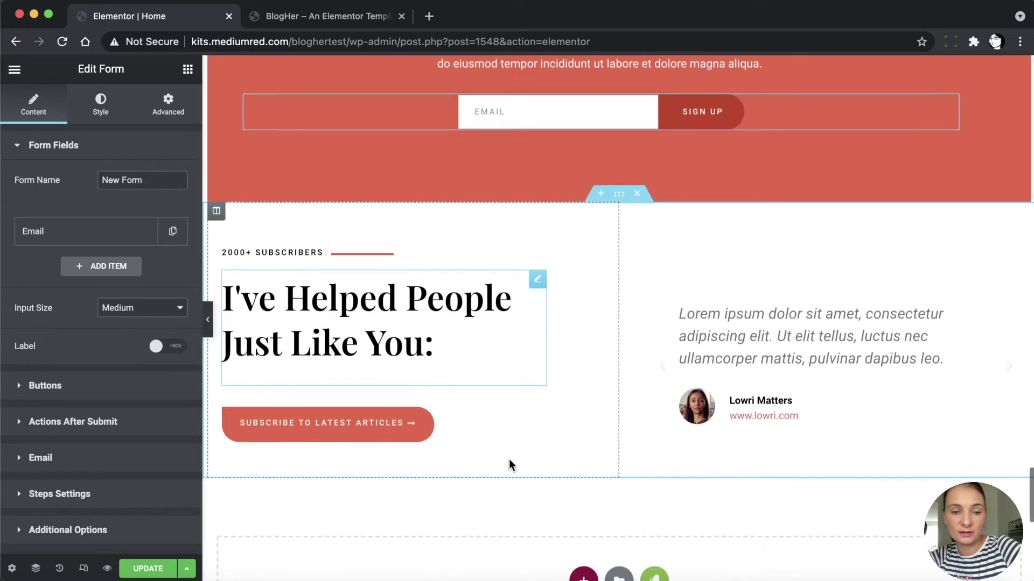
scroll(509, 463, up, 20)
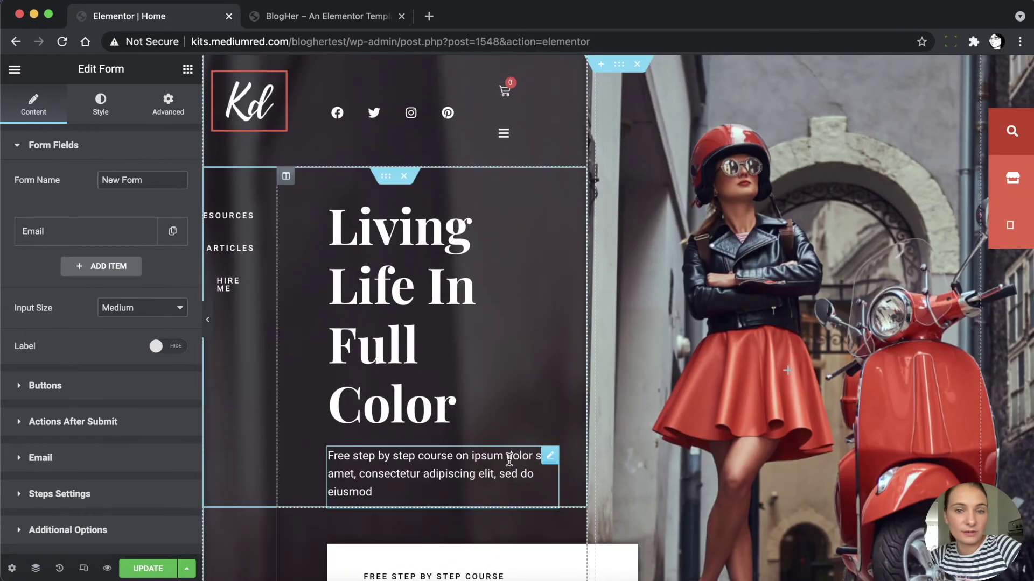
click(150, 569)
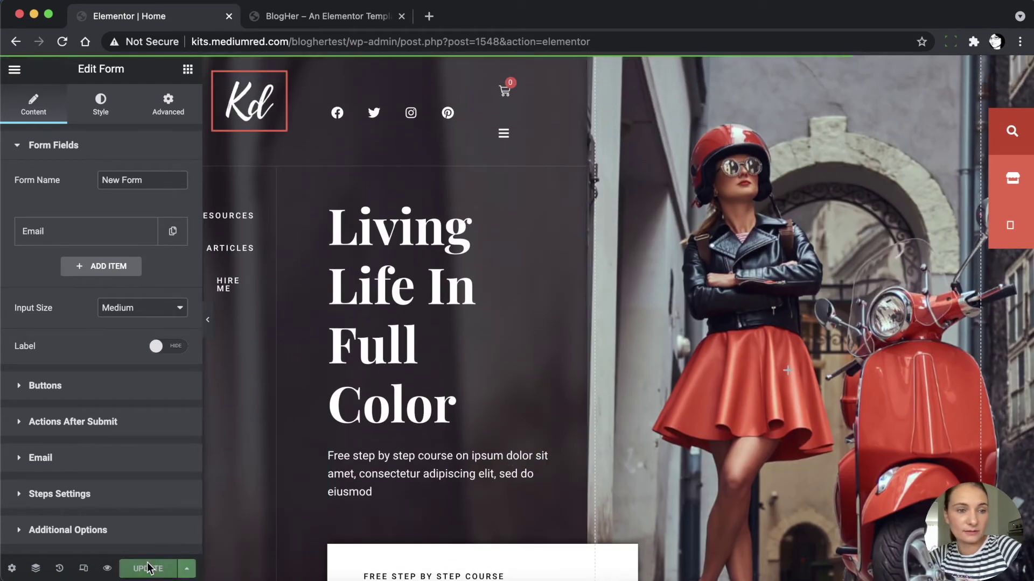
click(15, 71)
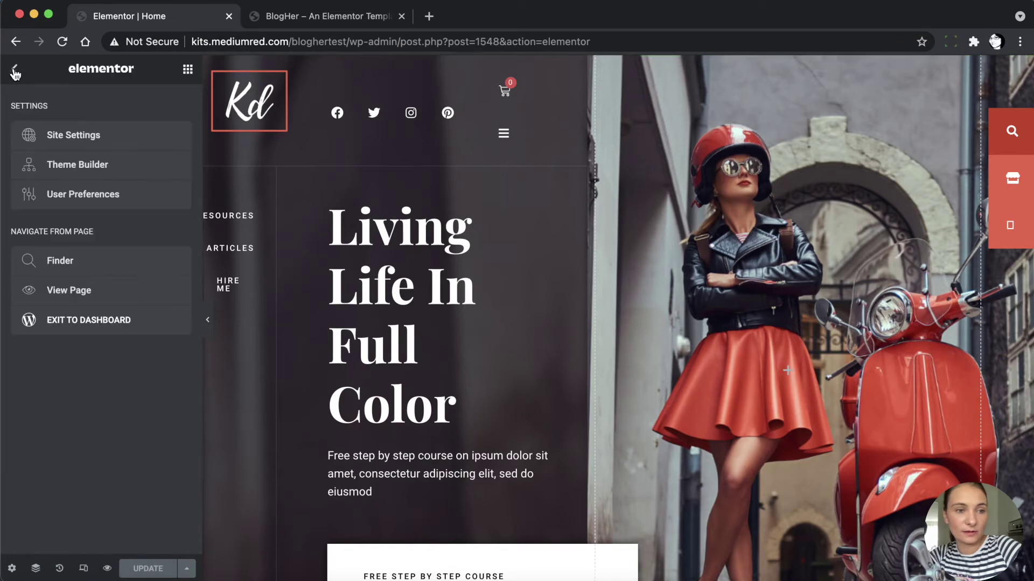
Exit to the dashboard and open the Blog page from All Pages with Elementor
click(82, 323)
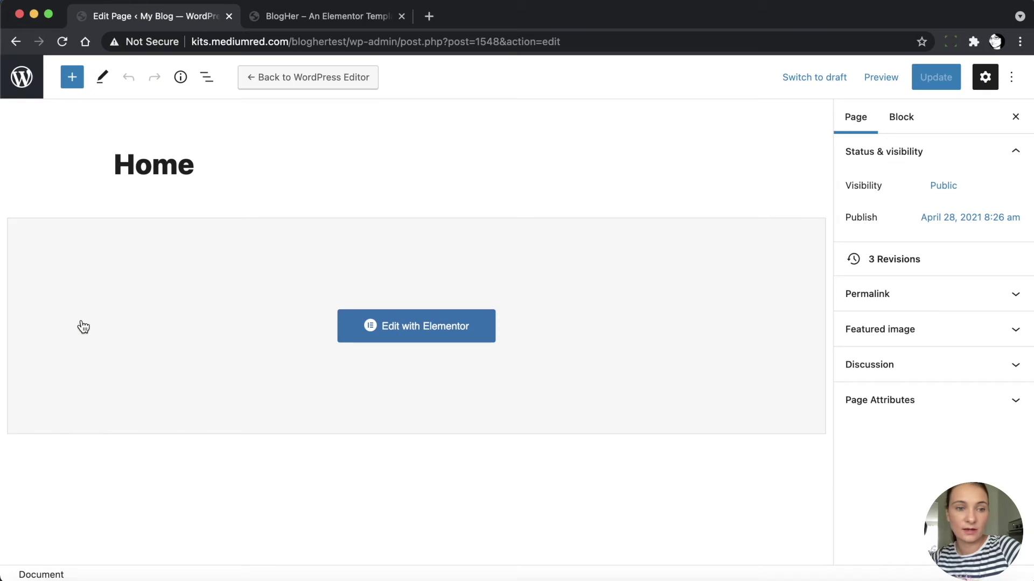
click(20, 81)
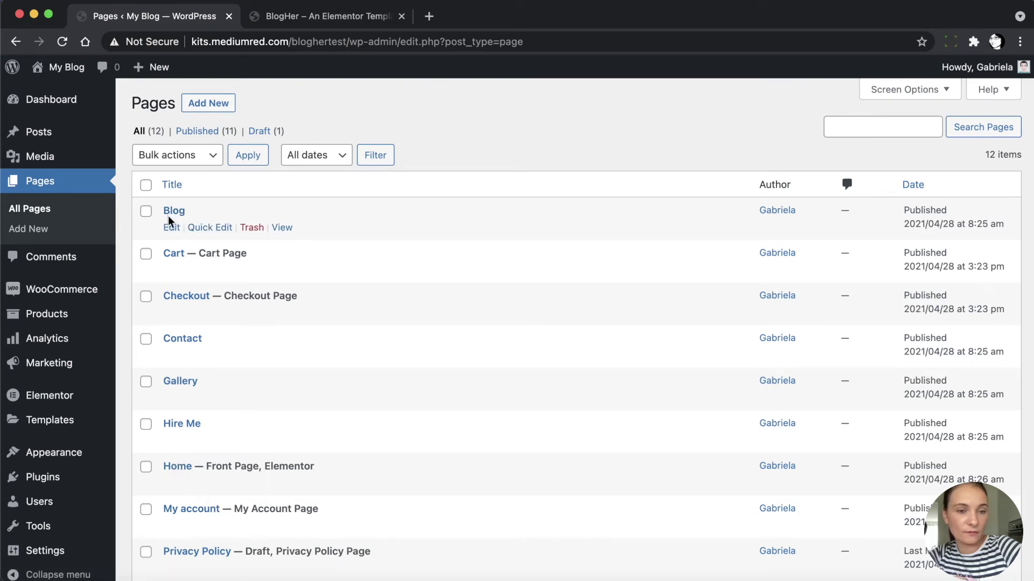
click(173, 229)
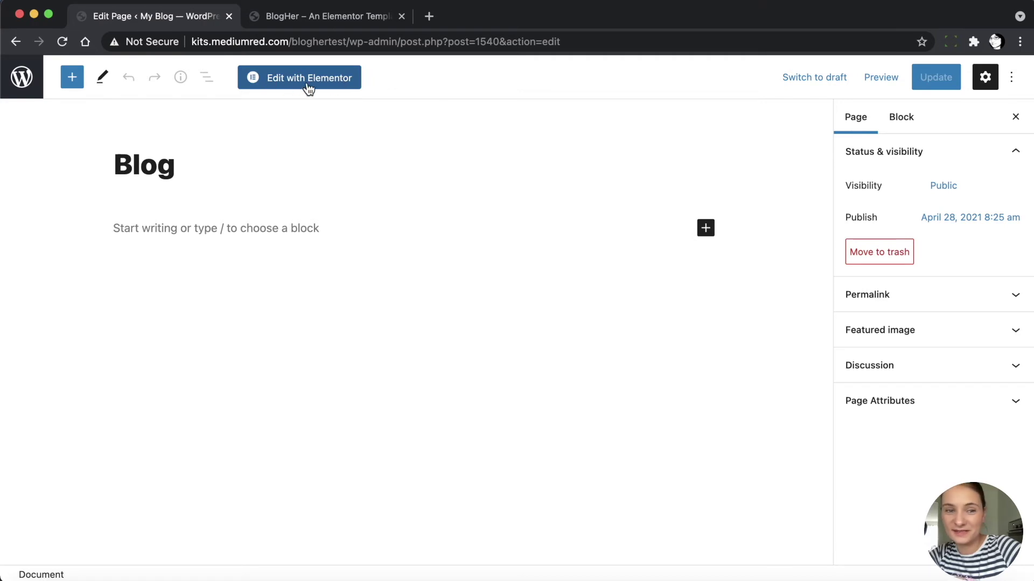
click(308, 81)
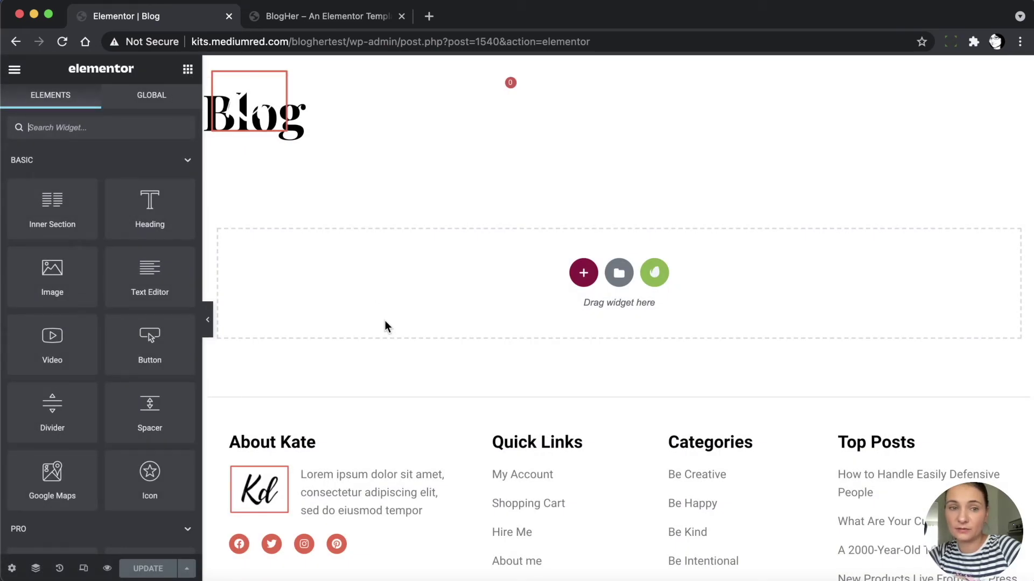
Insert the saved Blog template from My Templates, importing its document settings
click(620, 277)
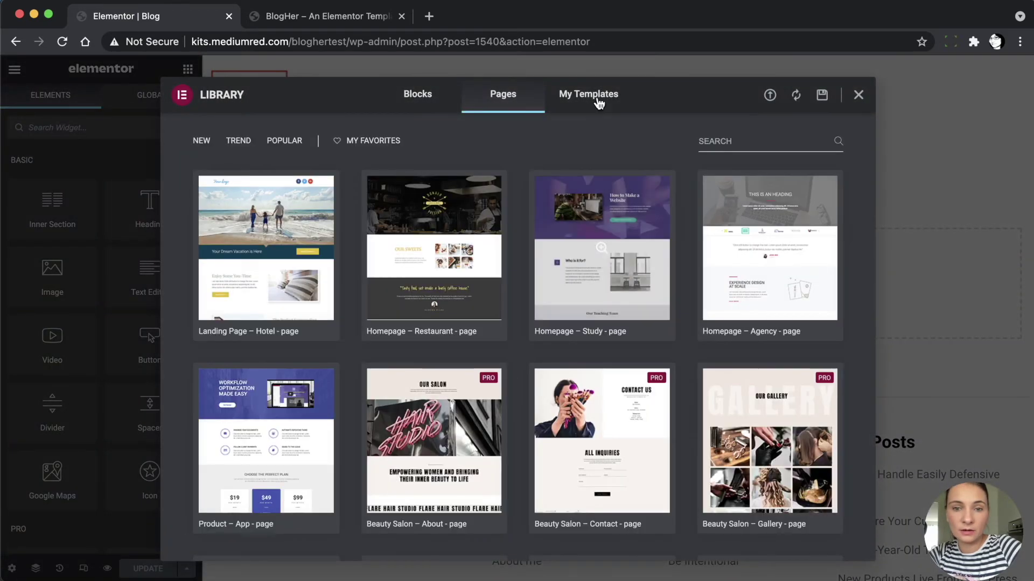
click(597, 103)
click(758, 147)
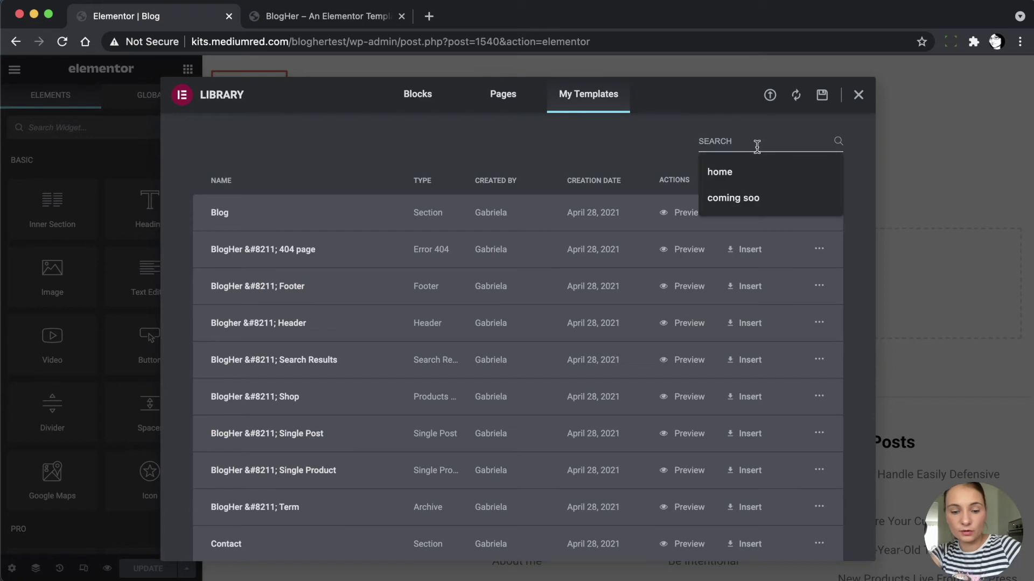
text(blog)
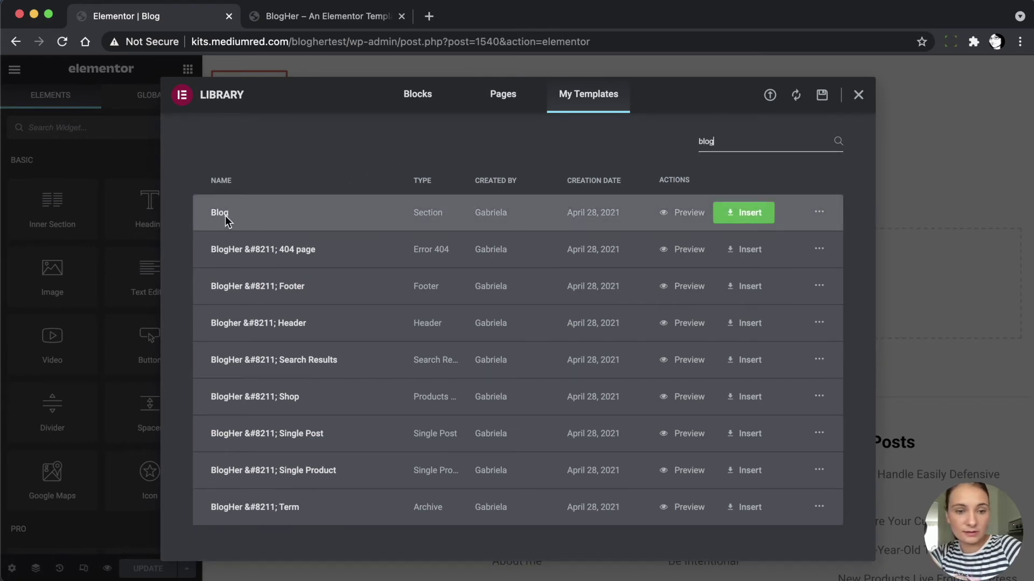
click(758, 215)
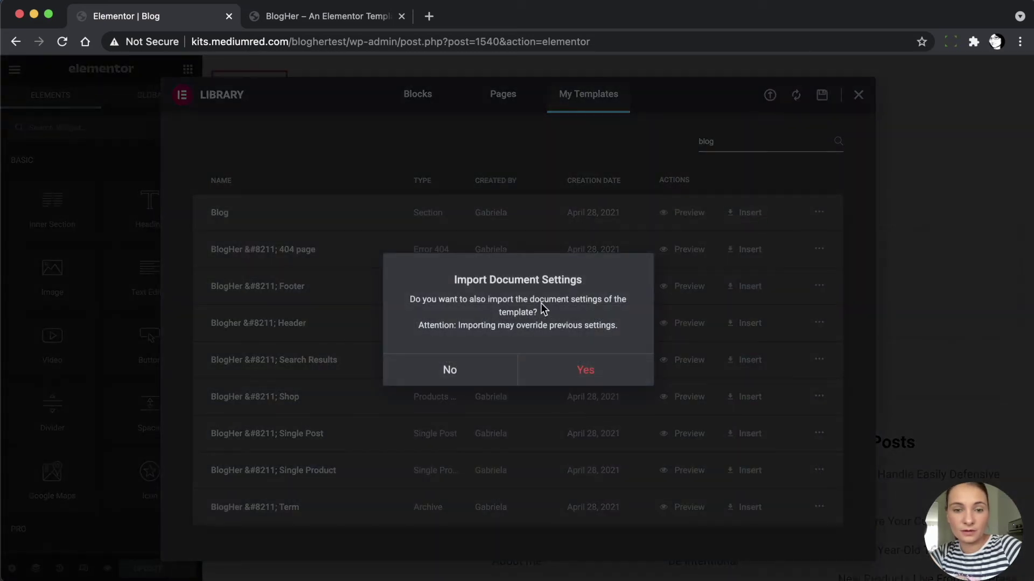
click(570, 372)
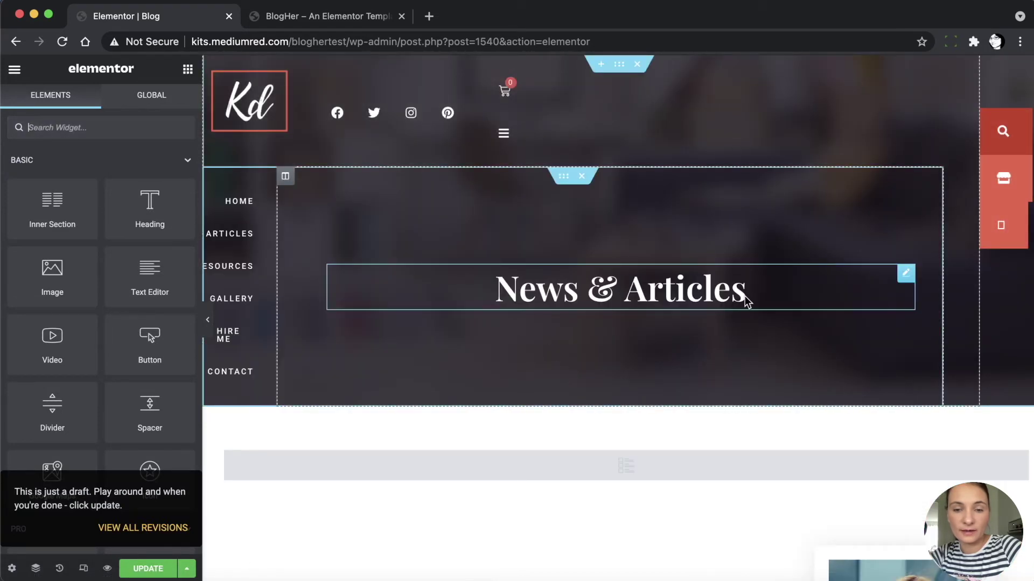
Switch the Blog hero's navigation to Menu Left (Resources, Articles, Hire Me)
scroll(610, 347, down, 5)
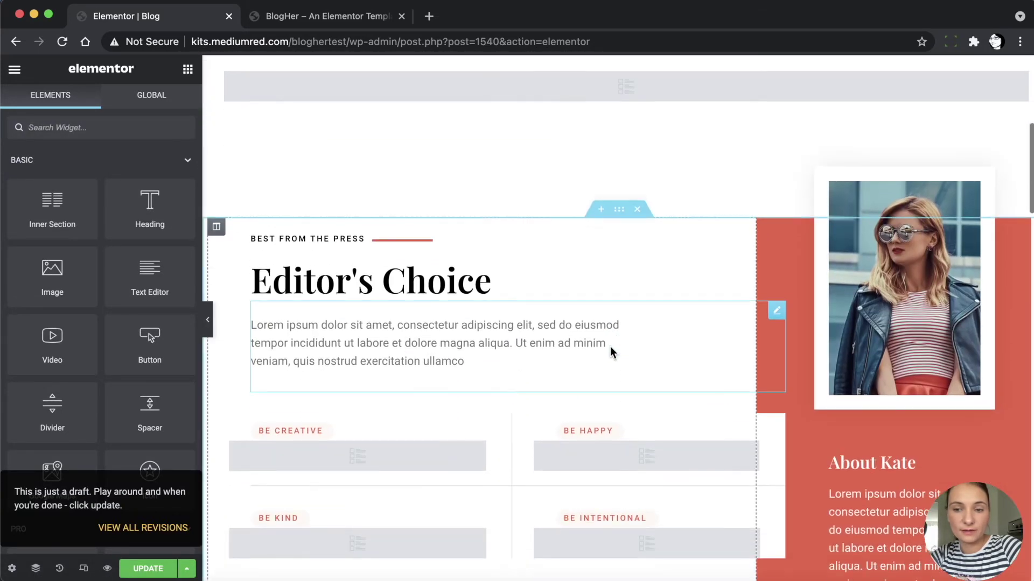
scroll(610, 346, up, 6)
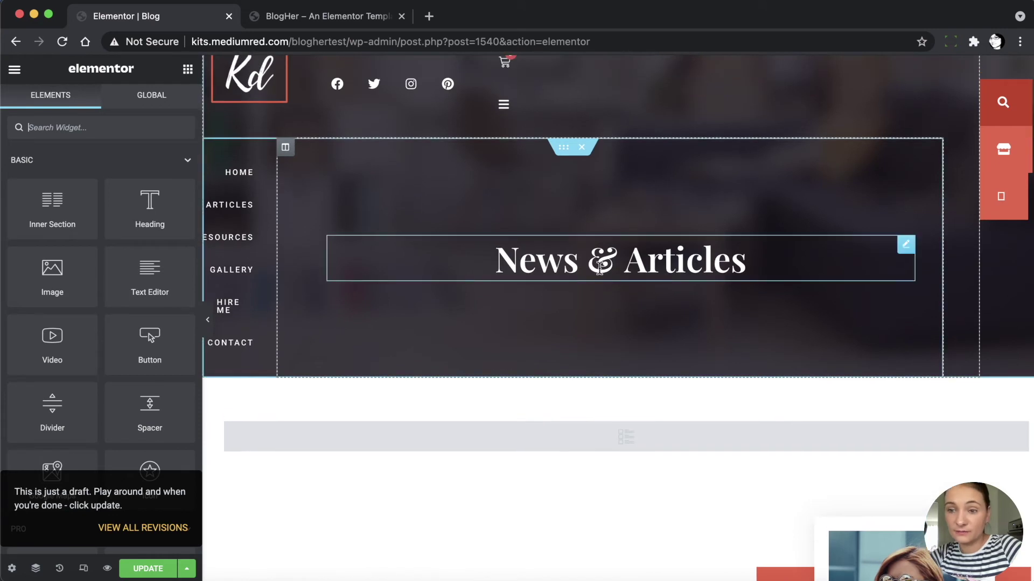
click(236, 172)
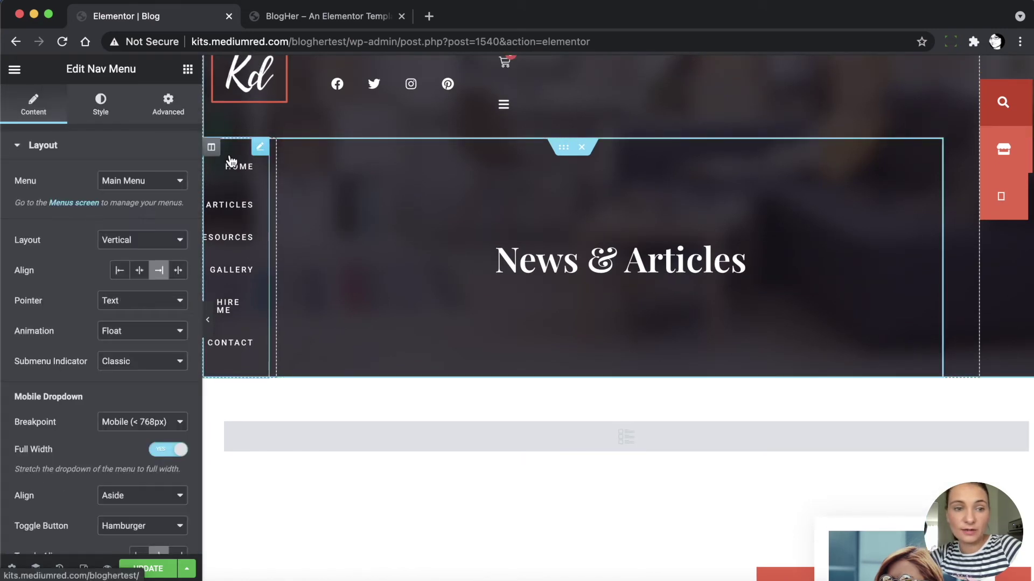
click(138, 182)
click(121, 193)
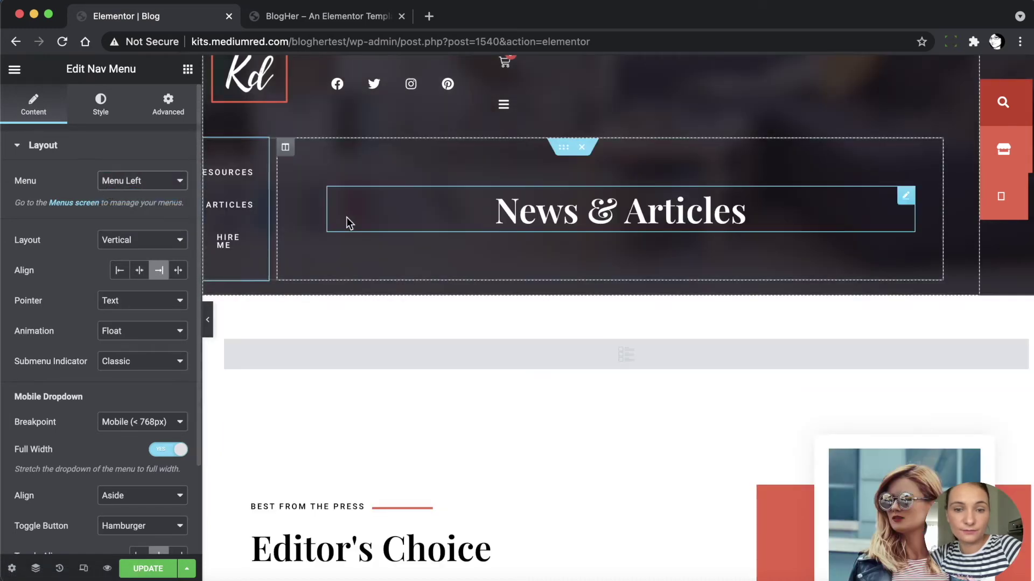
scroll(351, 339, down, 2)
scroll(351, 344, down, 1)
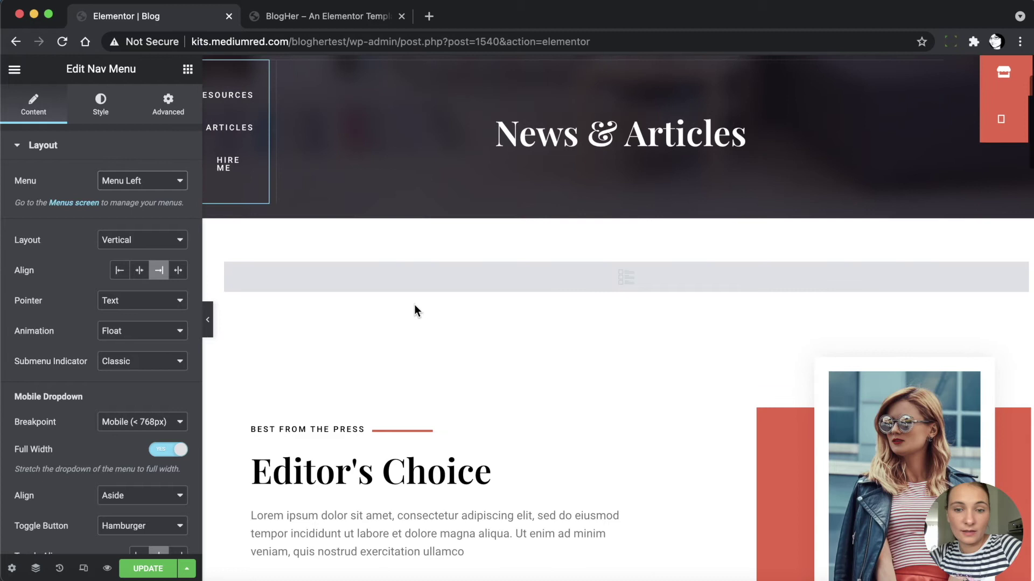
click(546, 284)
Change the Blog posts widget's query term from Social Media to Tags: featured
right_click(547, 281)
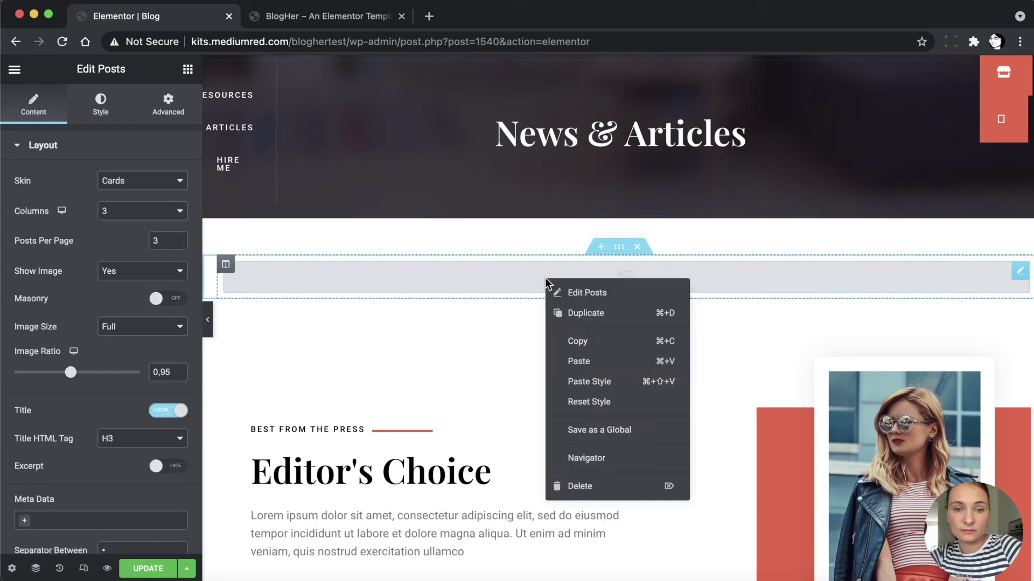
click(573, 295)
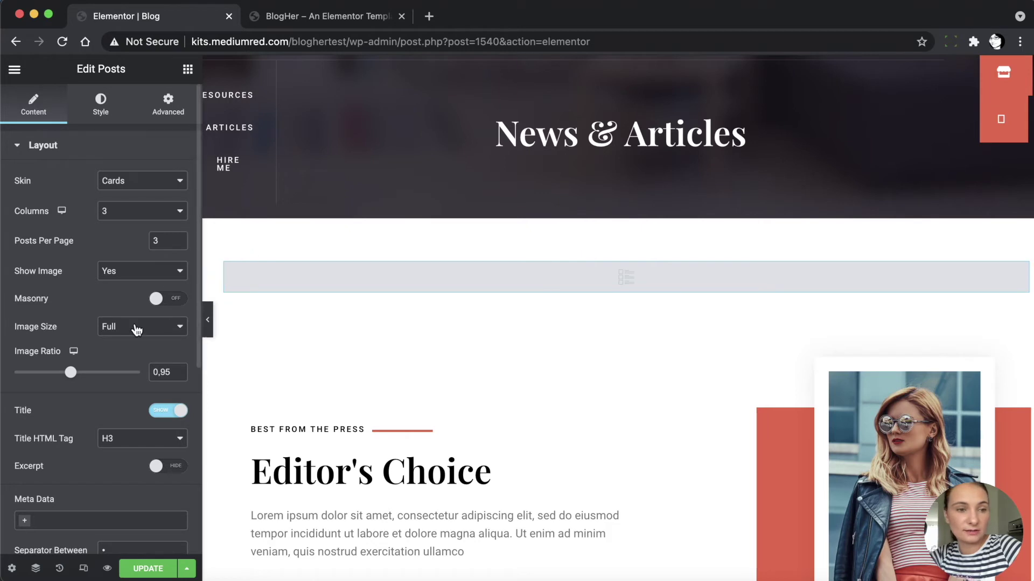
scroll(119, 372, down, 3)
scroll(116, 370, down, 4)
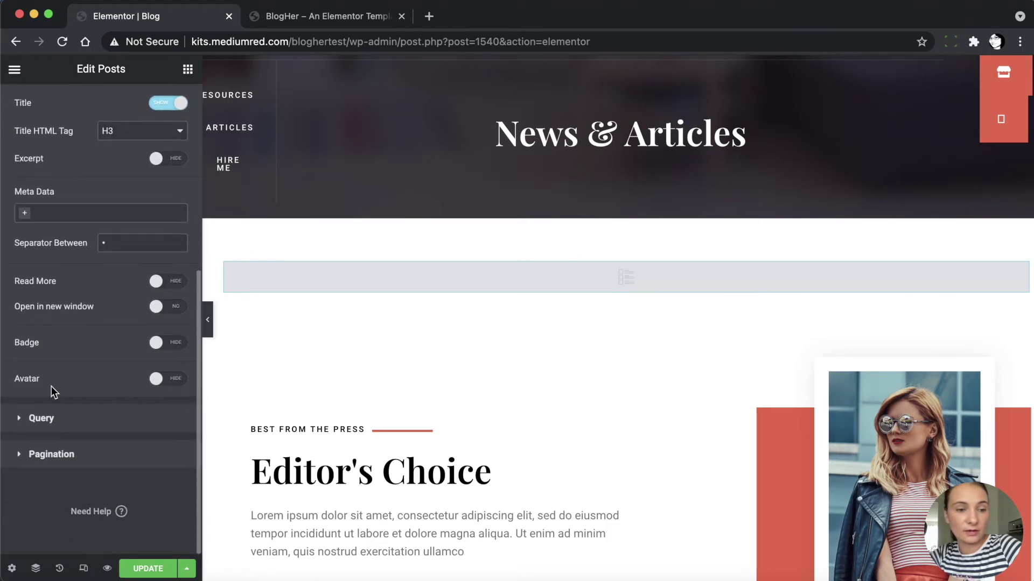
click(20, 419)
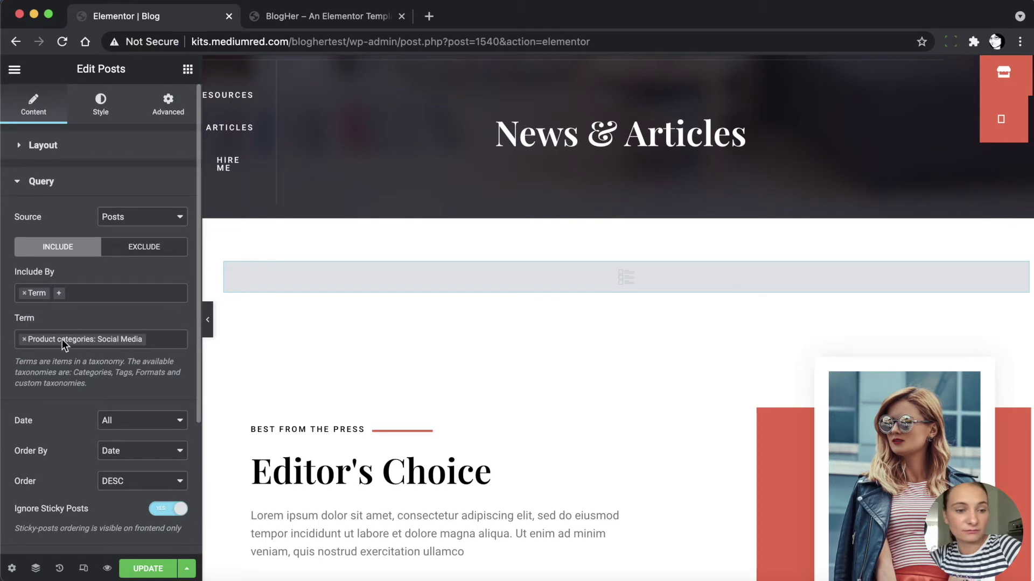
click(23, 340)
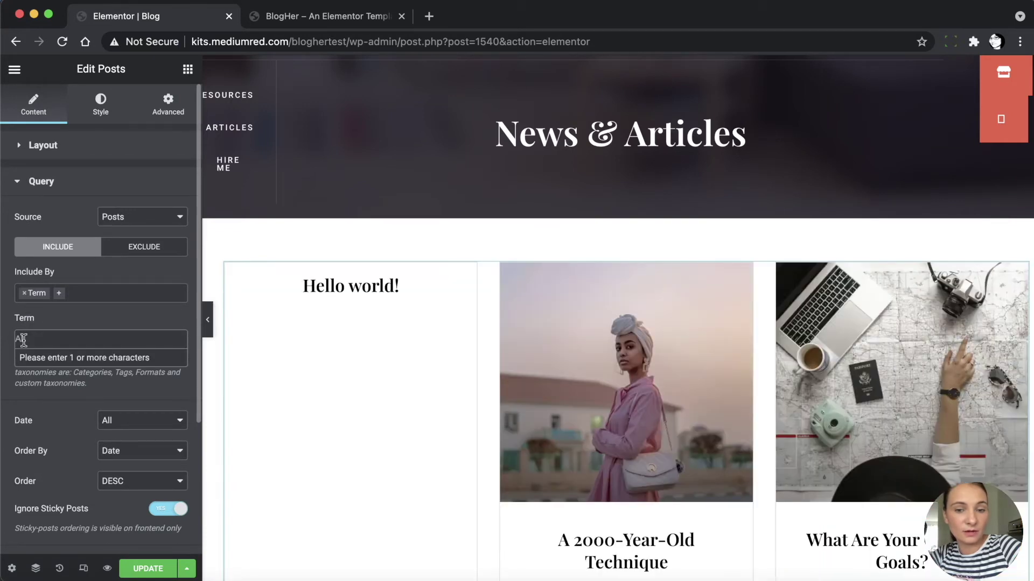
scroll(547, 374, down, 3)
scroll(547, 374, up, 1)
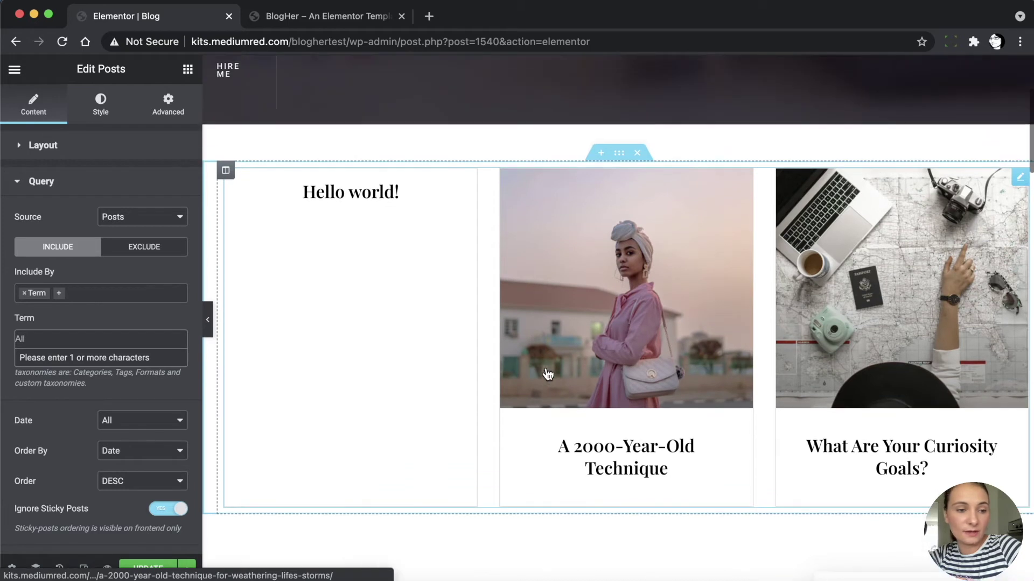
click(35, 338)
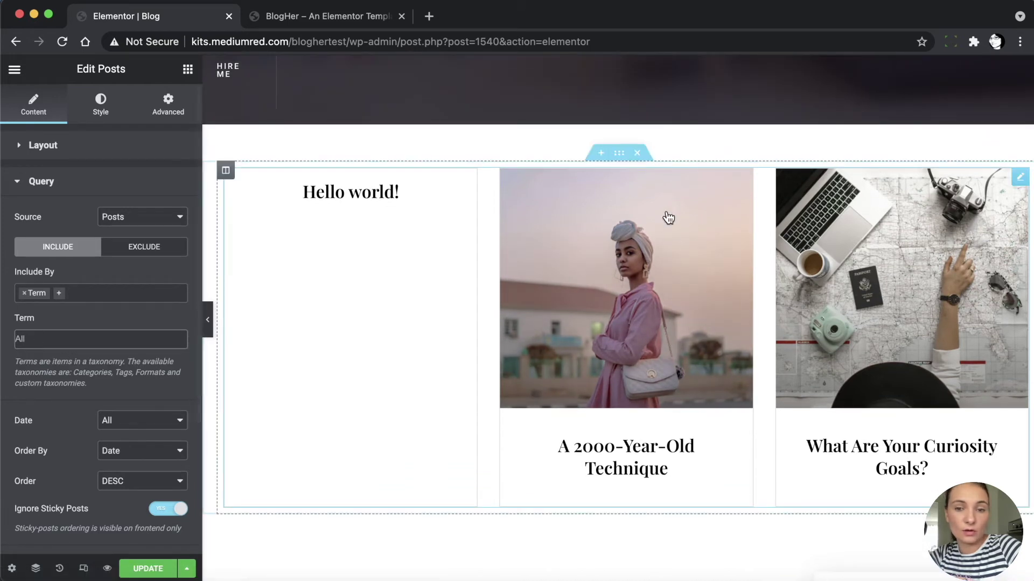
click(49, 338)
text(fe)
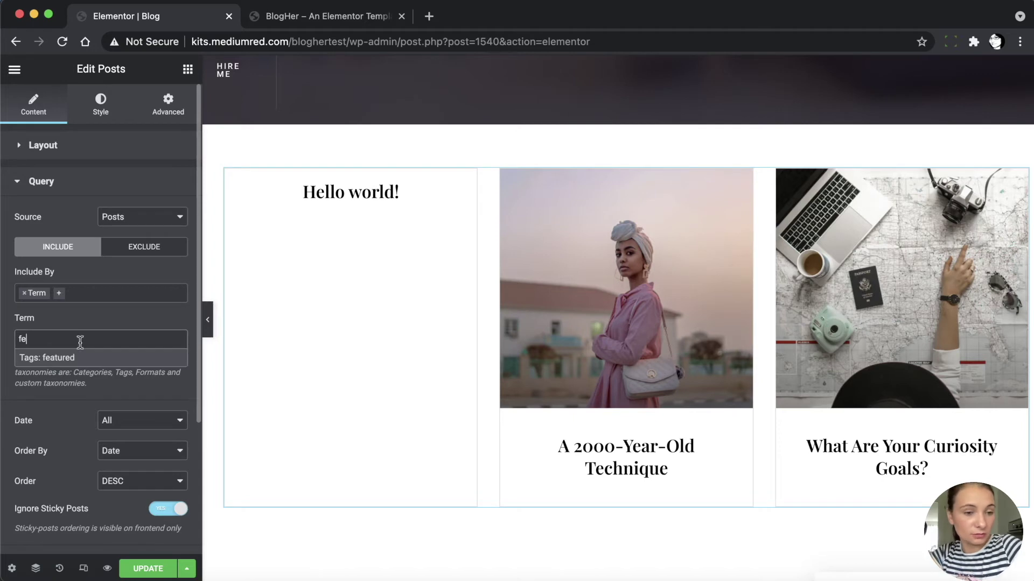
click(65, 358)
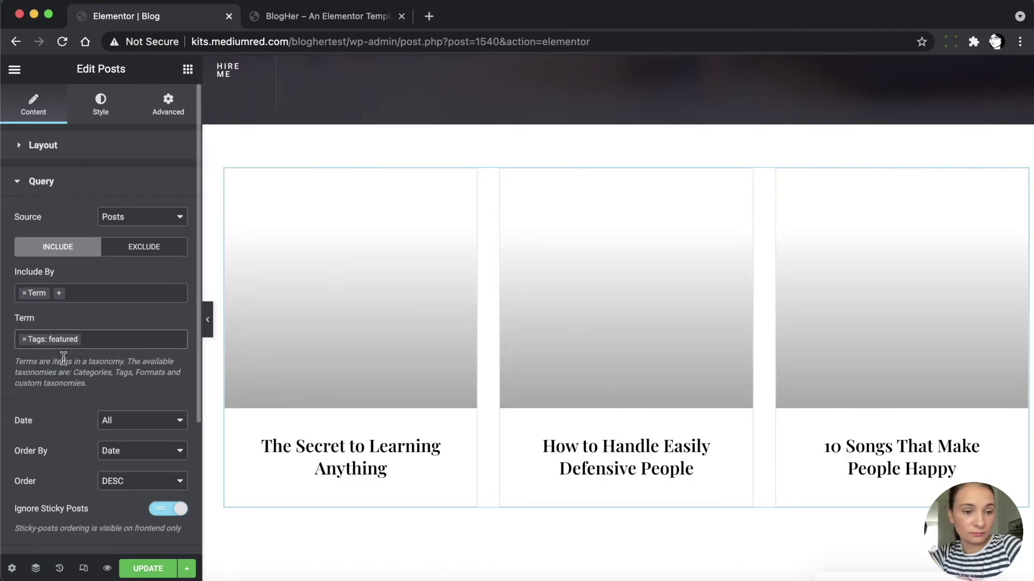
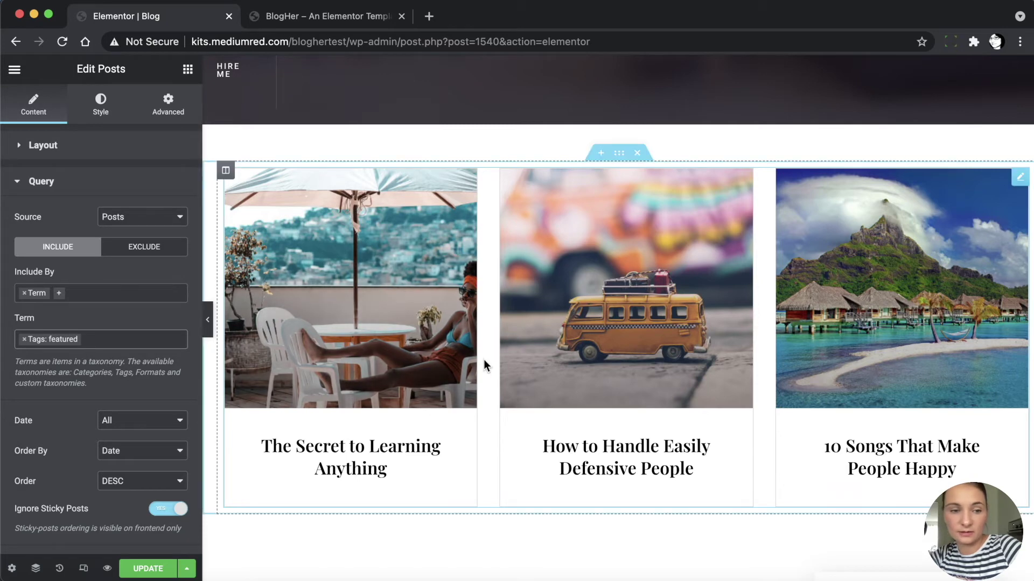
Review the Be Creative posts widget and the Pinterest Secrets sign-up form settings
scroll(484, 360, down, 5)
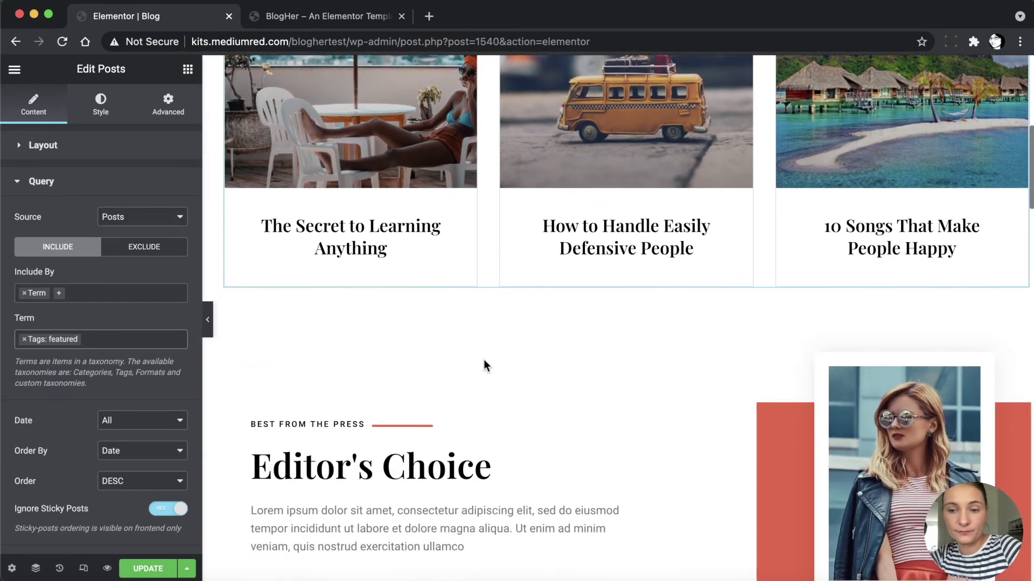
scroll(484, 360, down, 4)
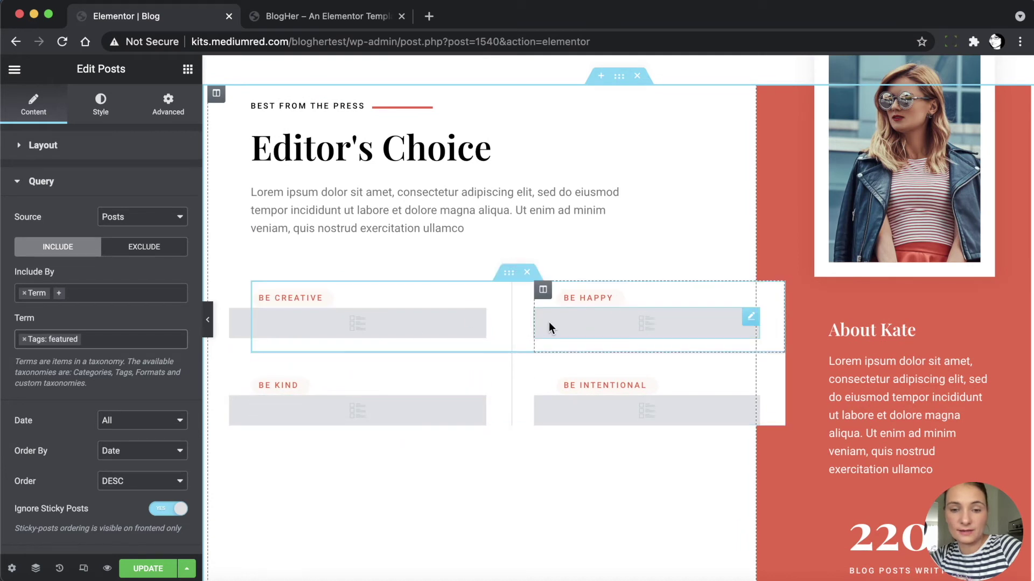
click(418, 329)
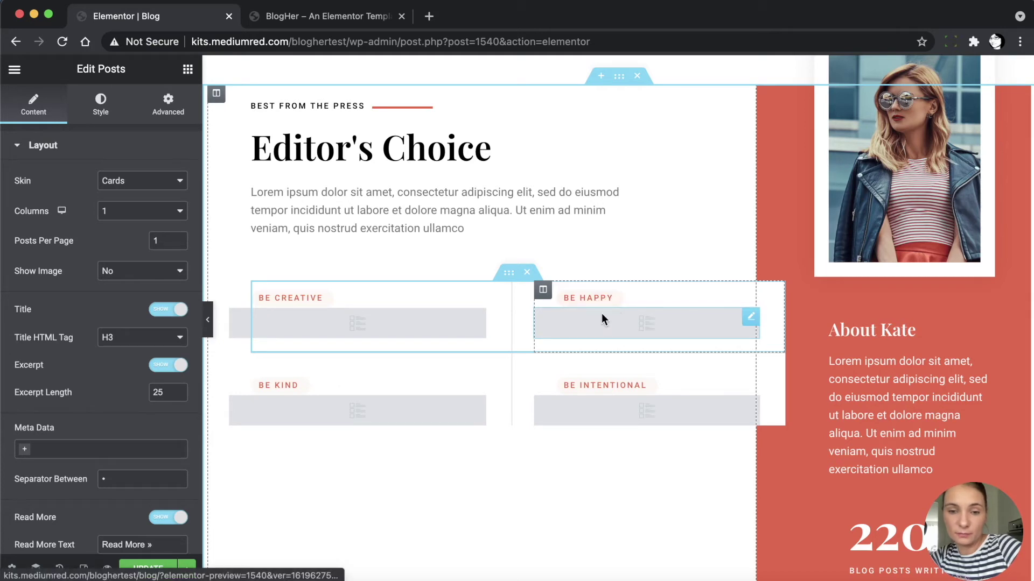
scroll(580, 390, down, 5)
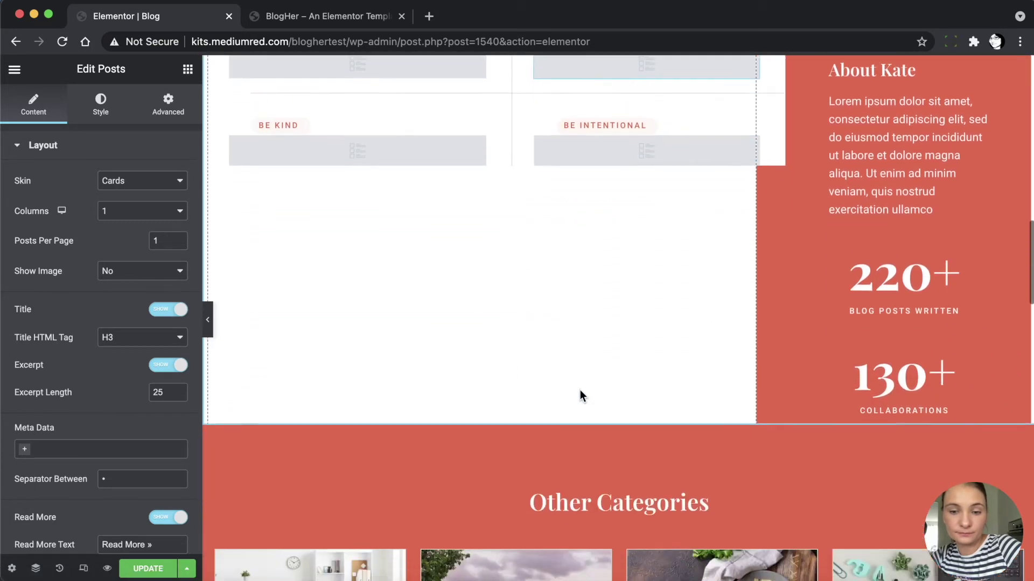
scroll(580, 390, down, 10)
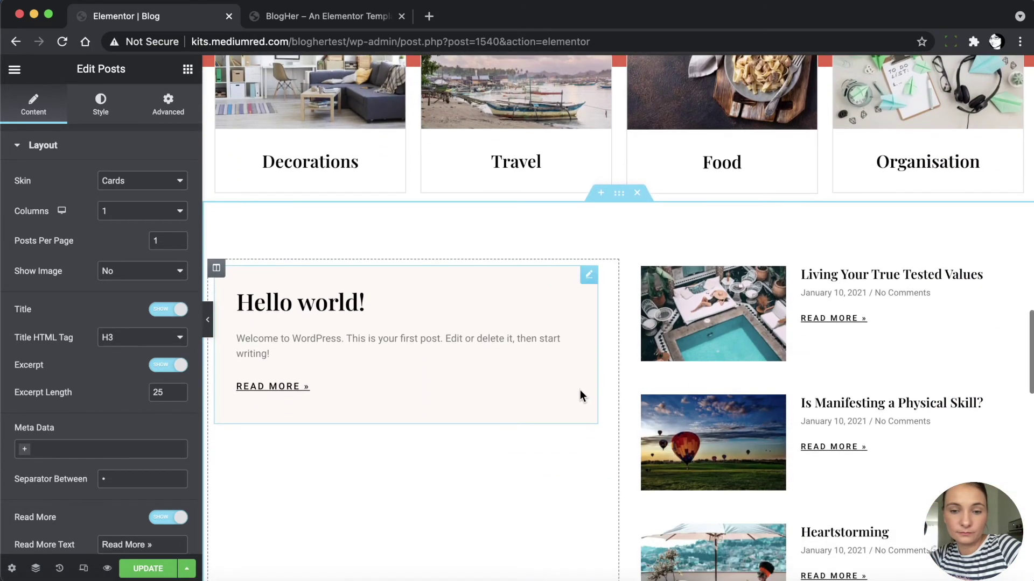
scroll(580, 396, down, 10)
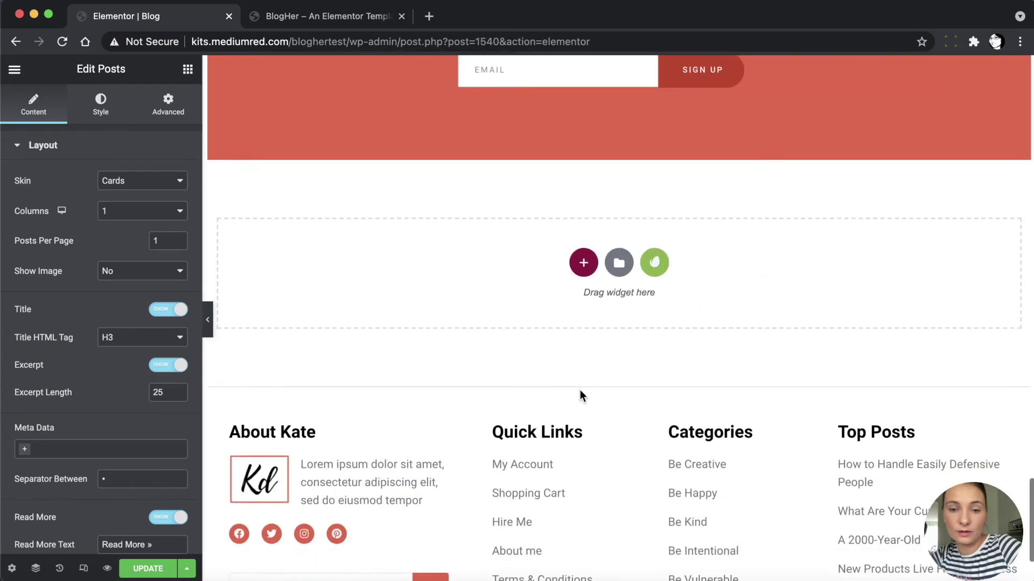
scroll(580, 390, down, 2)
scroll(579, 389, up, 9)
scroll(579, 390, down, 1)
click(503, 419)
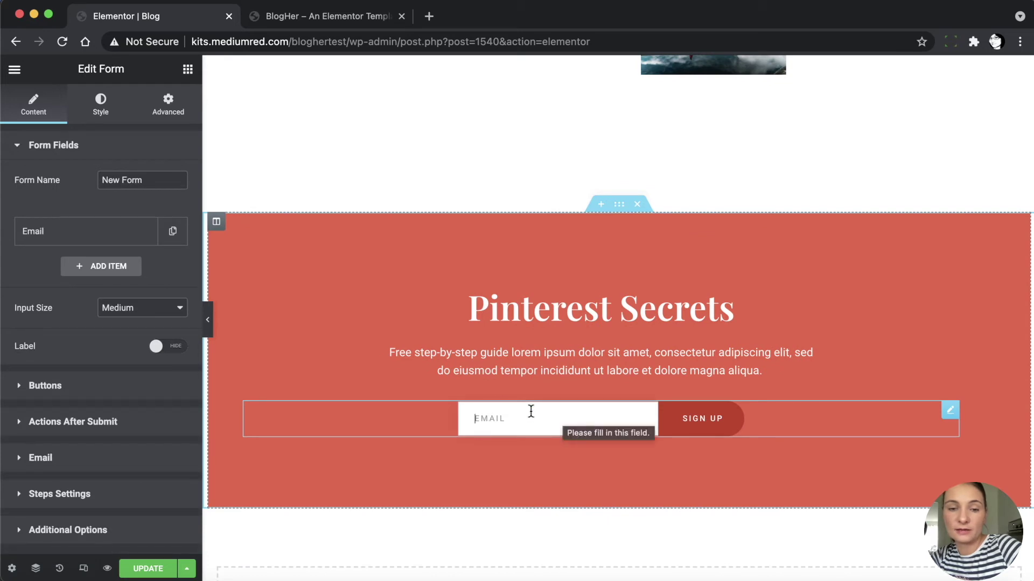
Save the Blog page's Elementor changes with UPDATE
scroll(564, 392, down, 3)
scroll(564, 397, down, 5)
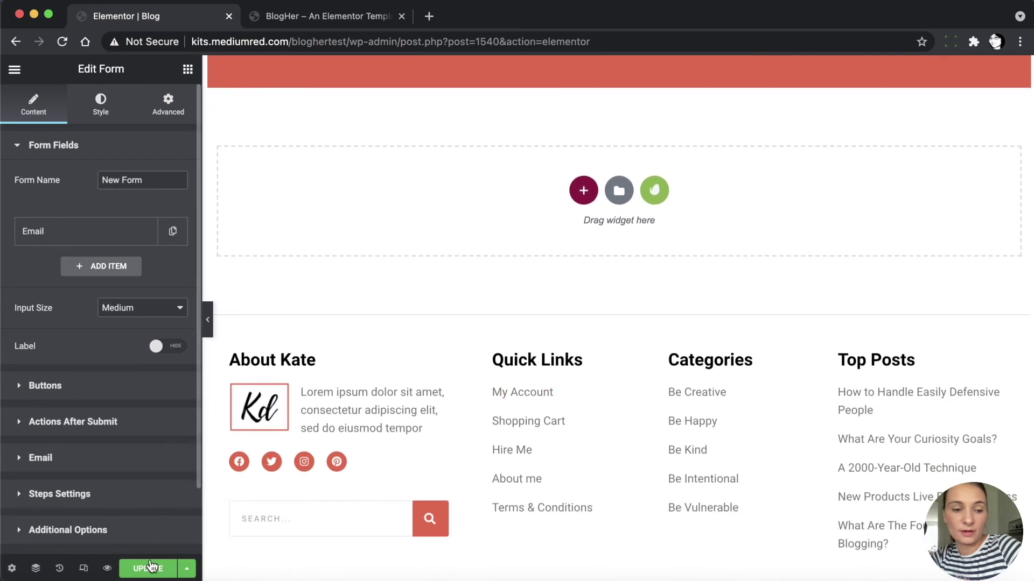
click(152, 568)
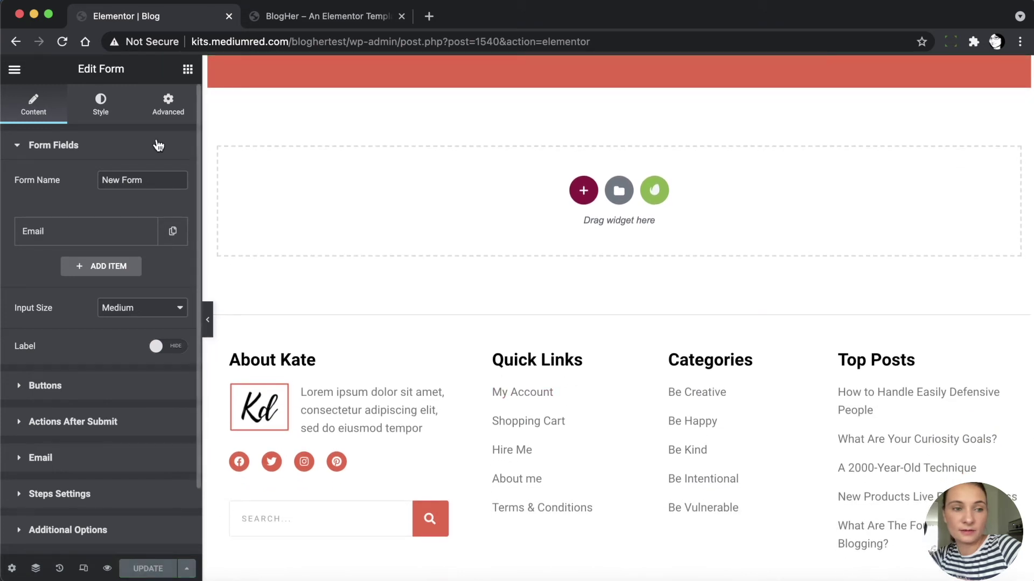
click(15, 70)
Exit to the dashboard and open the Contact page in Elementor
click(80, 322)
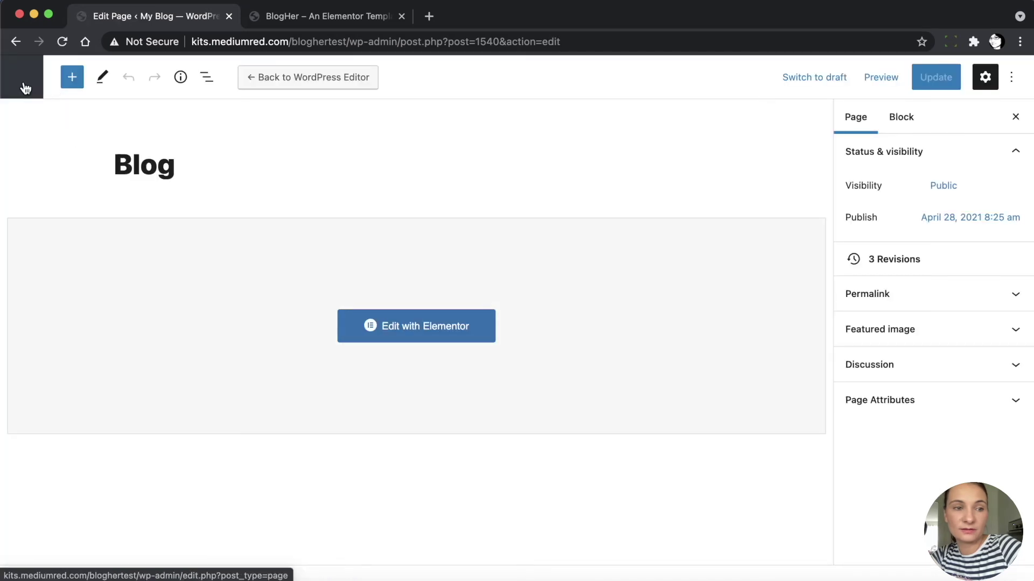
click(23, 81)
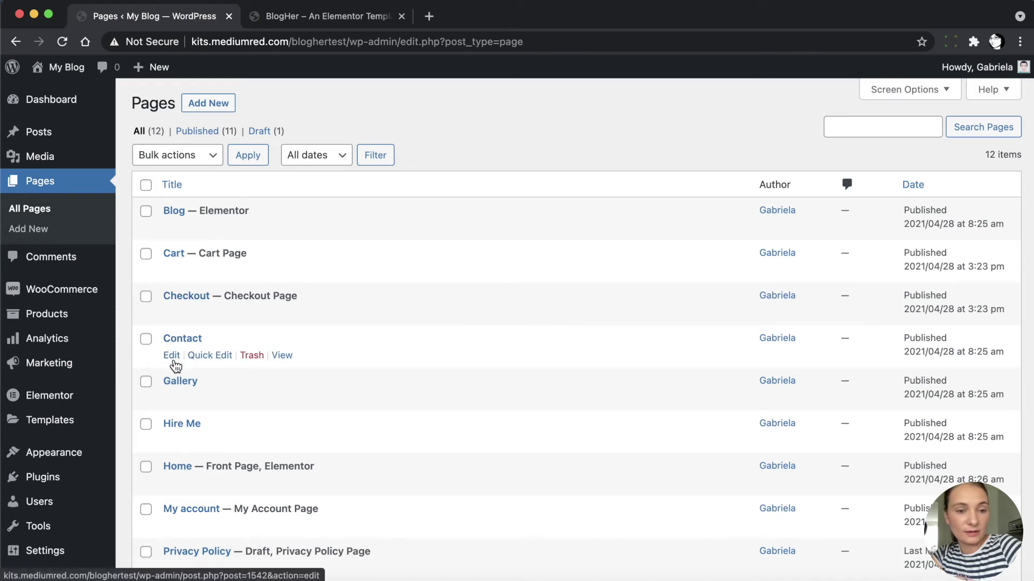
click(172, 355)
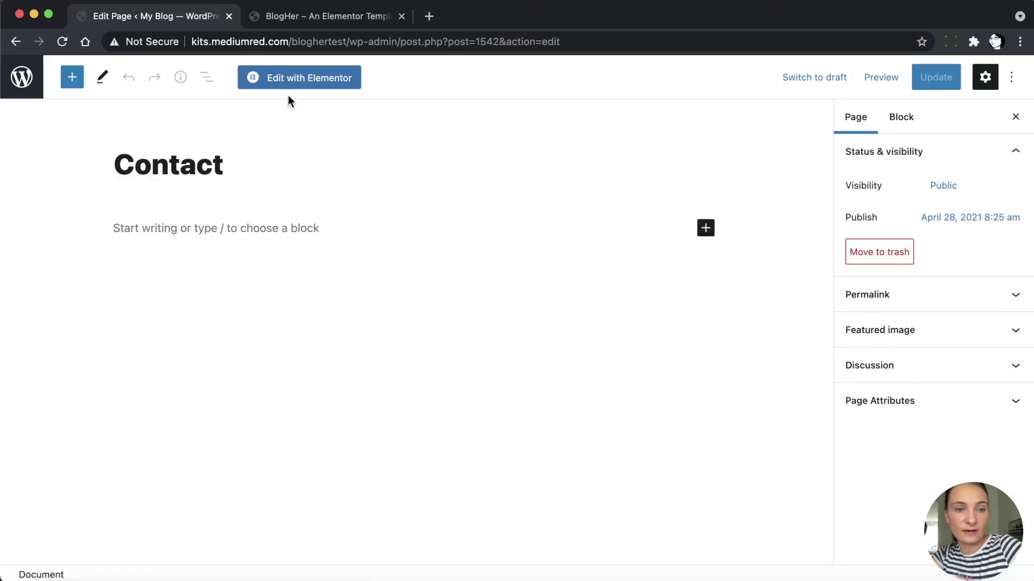
click(290, 87)
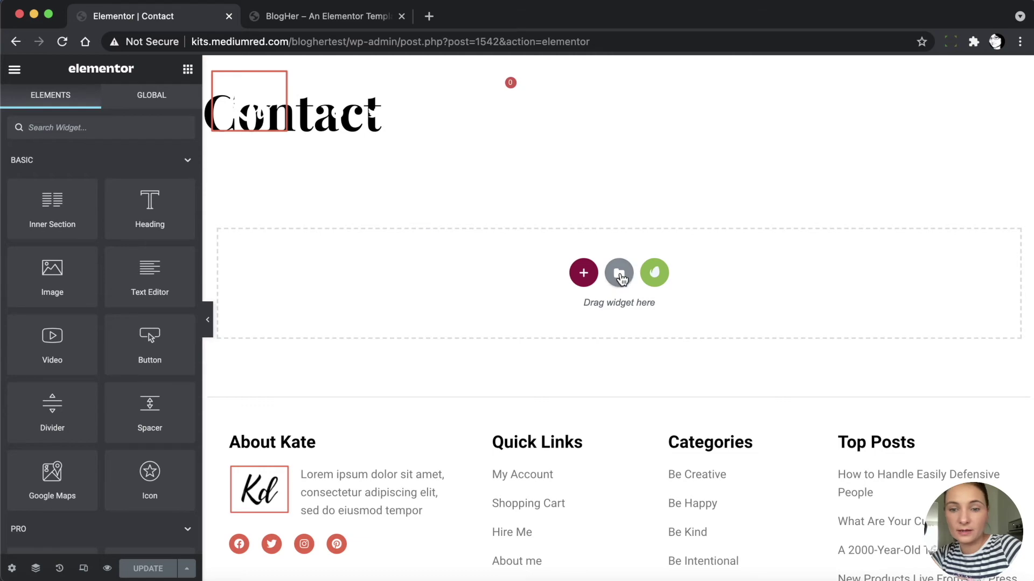
Insert the saved Contact template from My Templates, importing its document settings
click(619, 276)
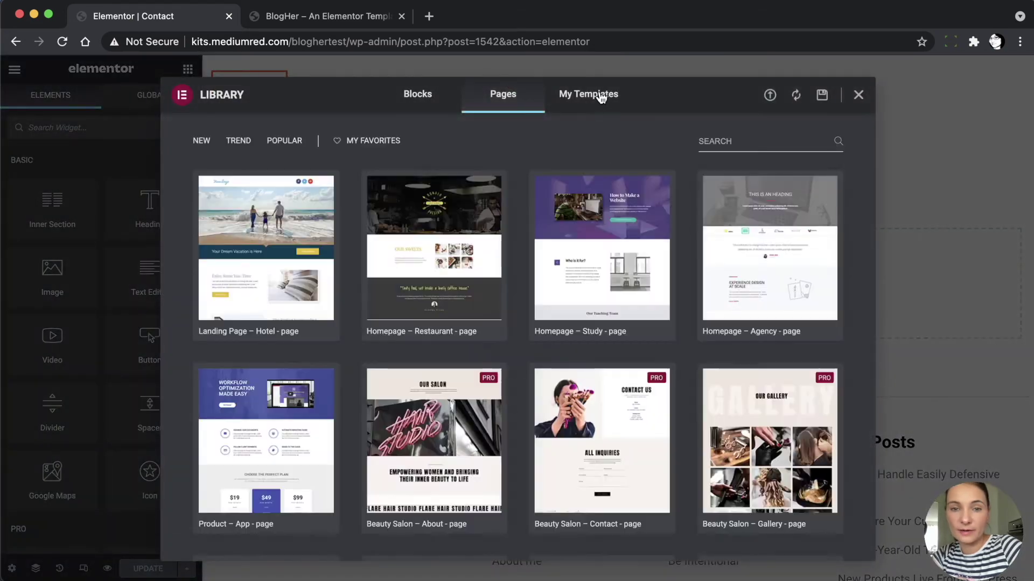
click(601, 95)
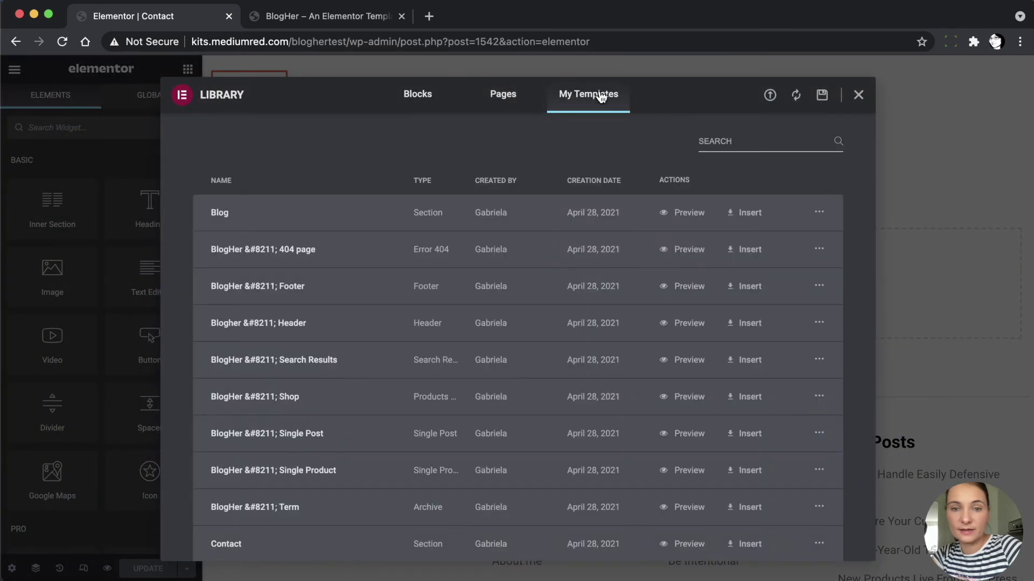
click(760, 148)
text(contact)
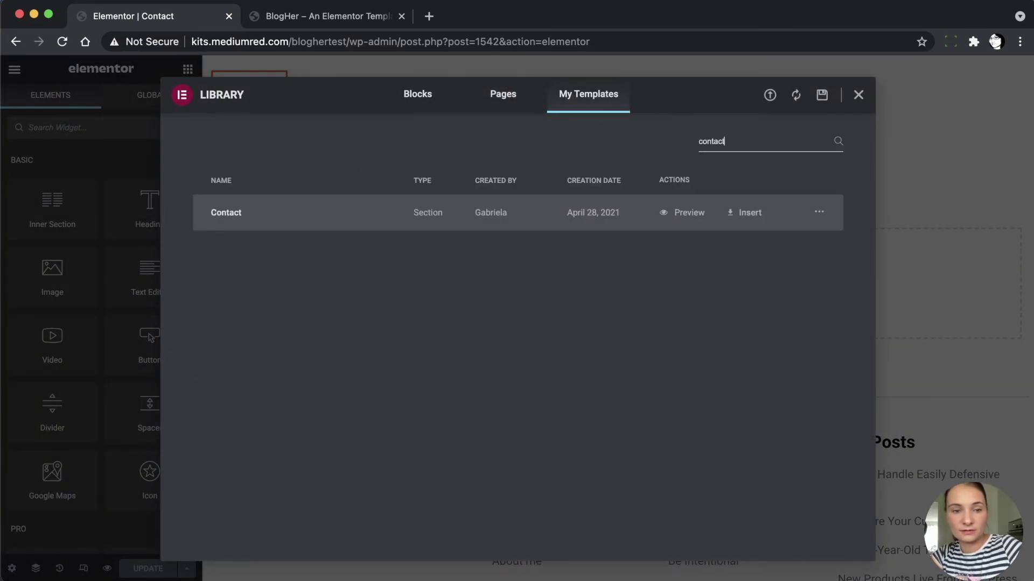
click(758, 216)
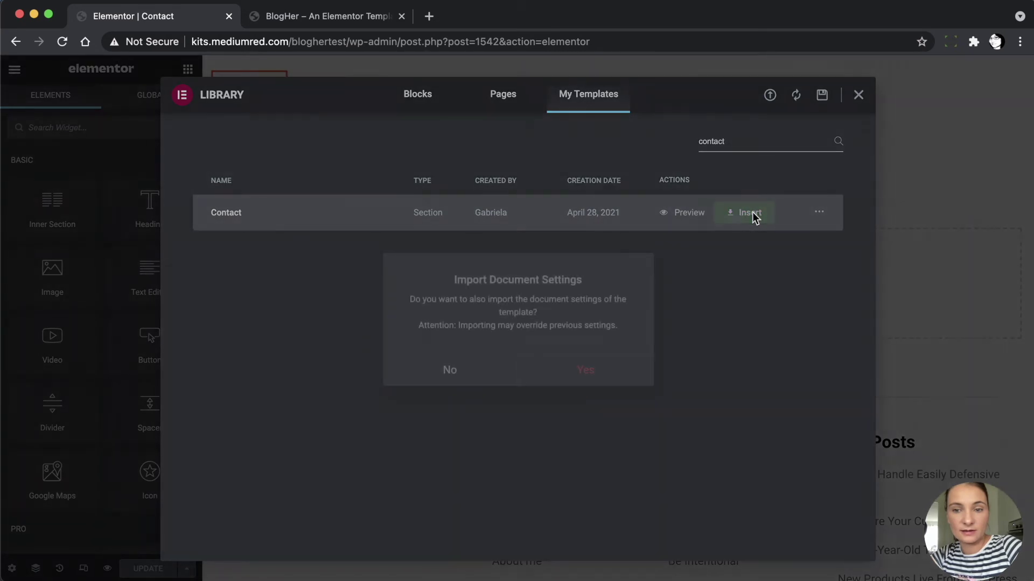
click(567, 372)
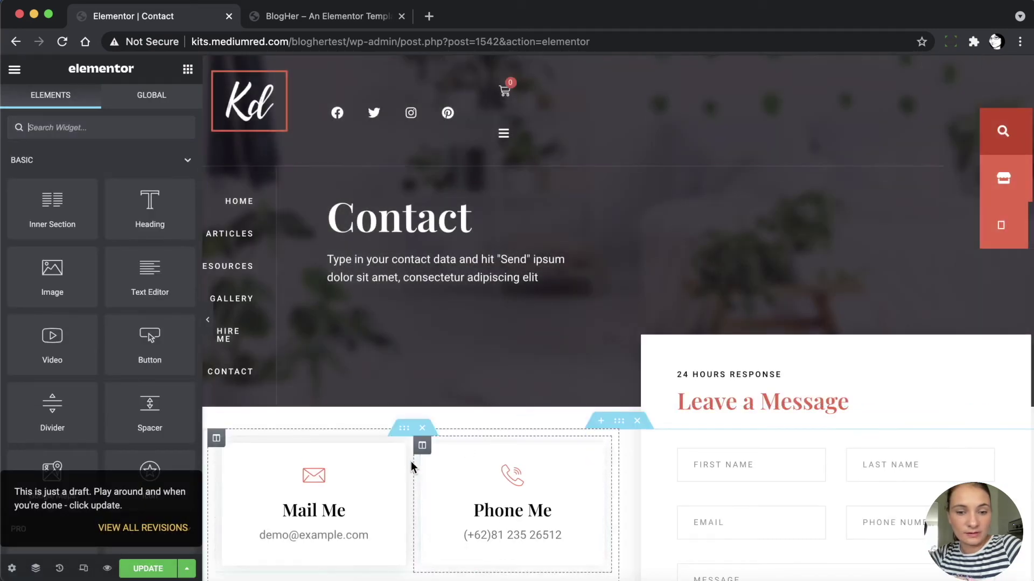
Switch the Contact page's vertical navigation to Menu Left
click(243, 176)
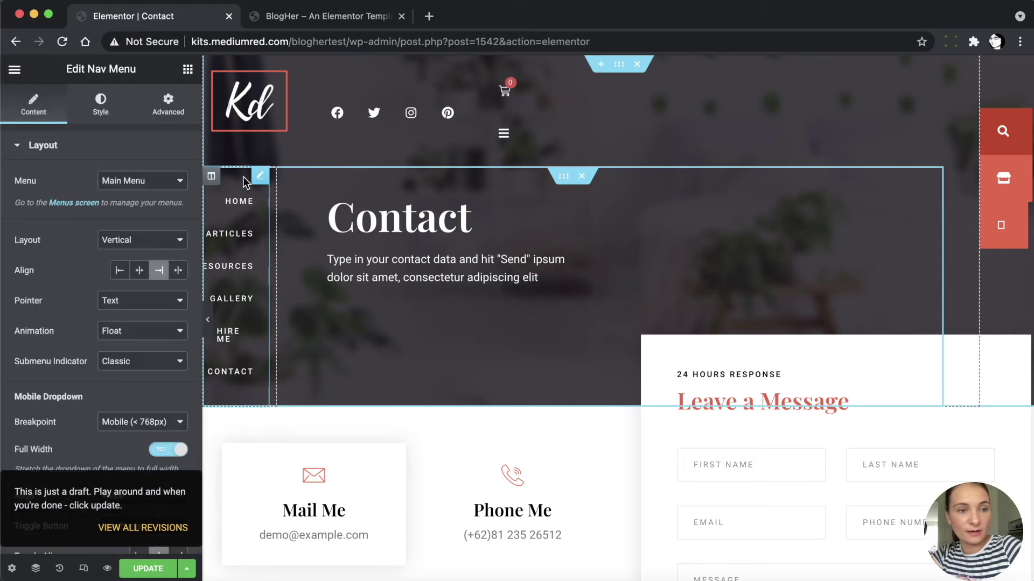
click(124, 181)
click(126, 194)
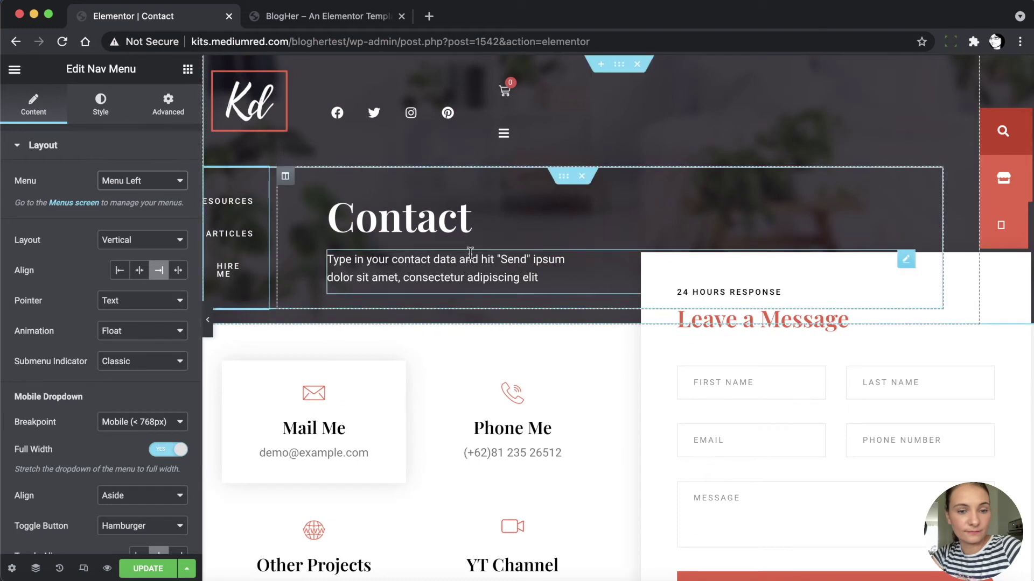
scroll(471, 253, down, 5)
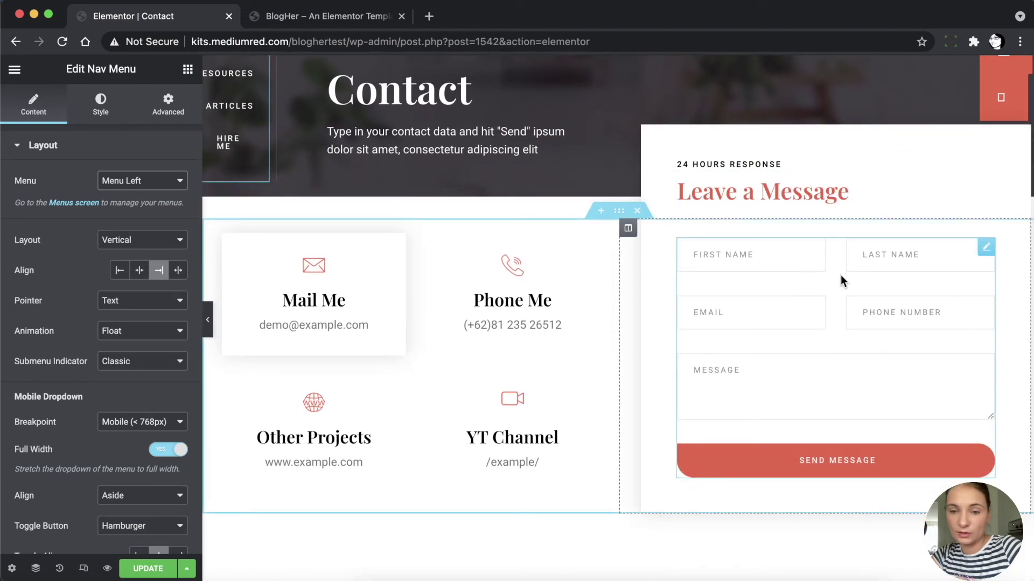
Check the Leave a Message form's Email settings
click(805, 254)
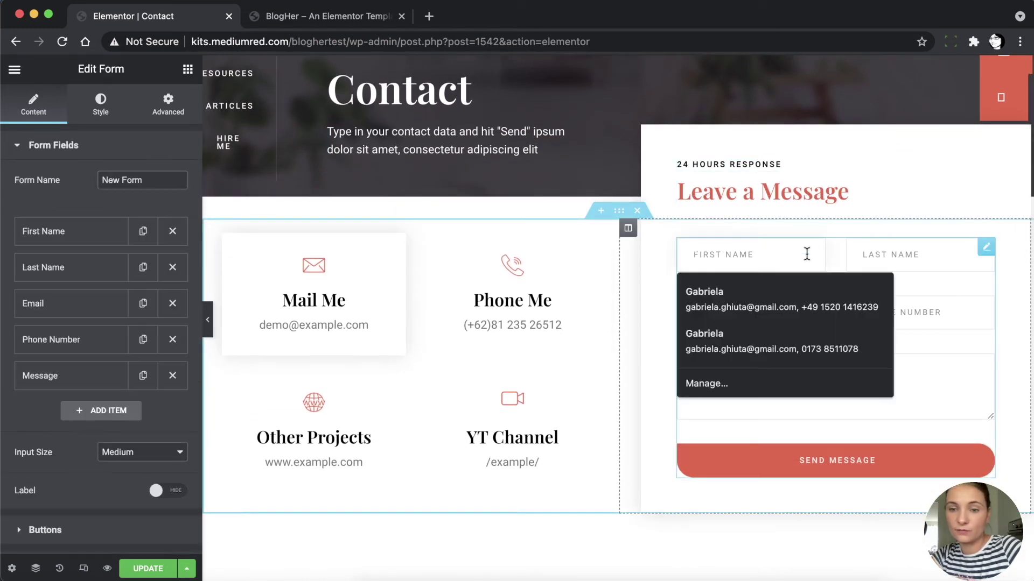
right_click(807, 255)
click(835, 269)
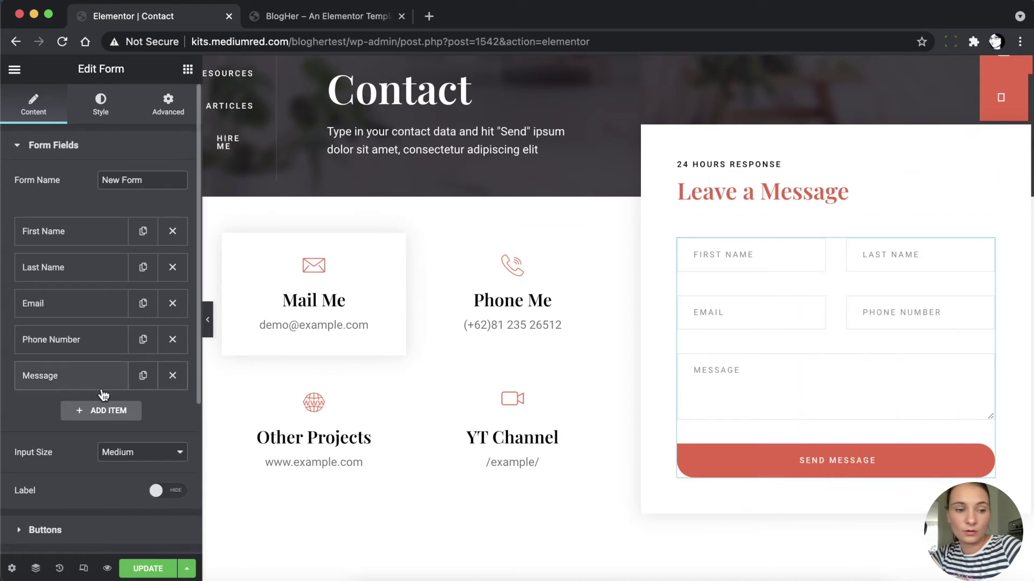
scroll(100, 391, down, 4)
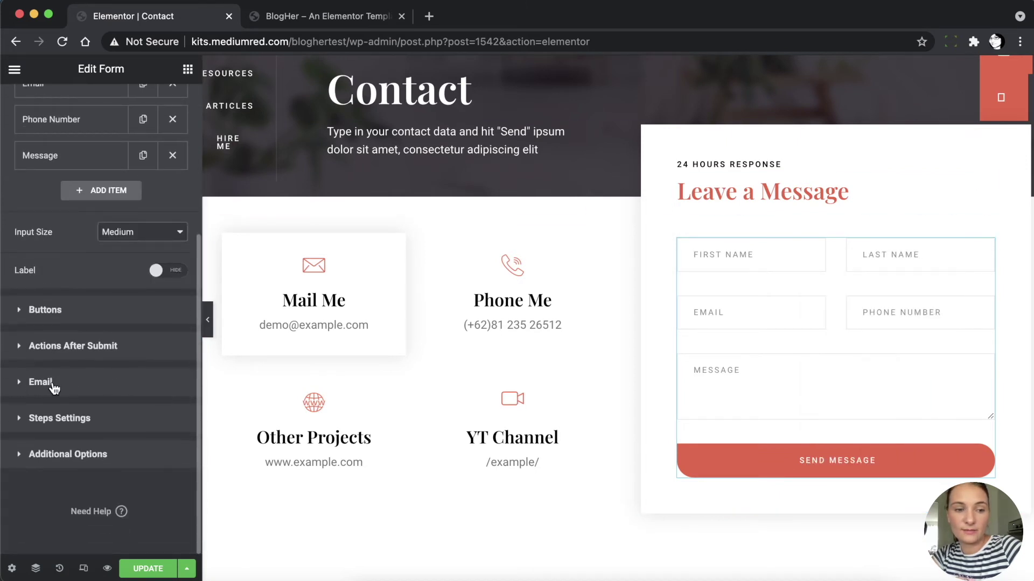
click(41, 382)
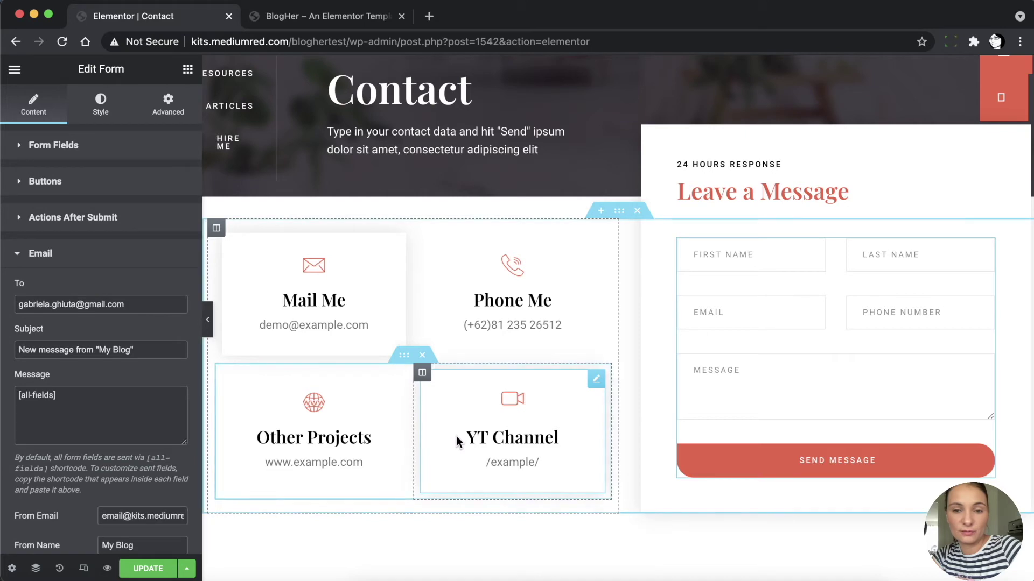
Check the London Eye Google Maps widget settings
scroll(456, 437, down, 3)
scroll(456, 436, down, 5)
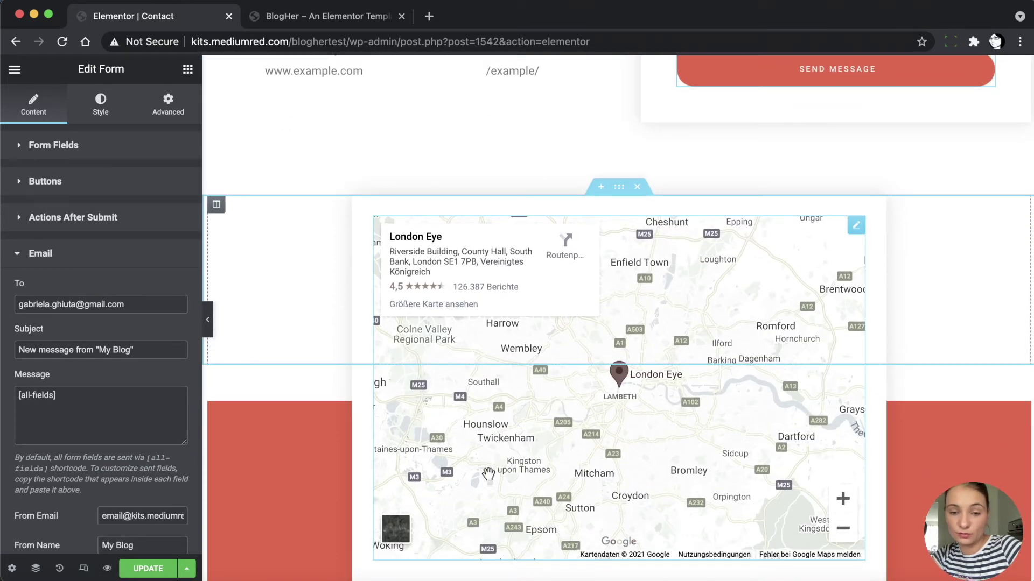
right_click(855, 229)
click(865, 238)
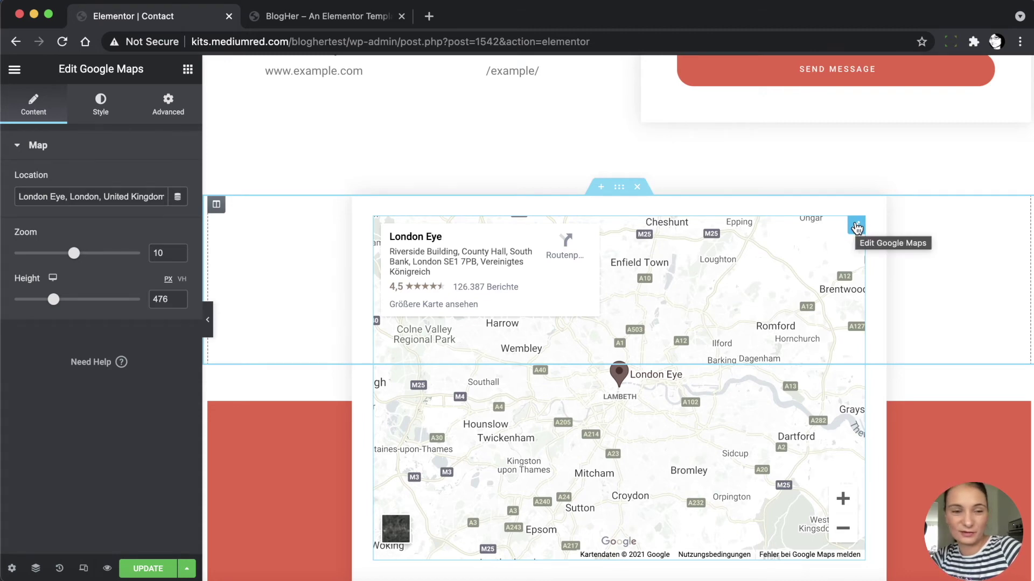
scroll(745, 357, down, 3)
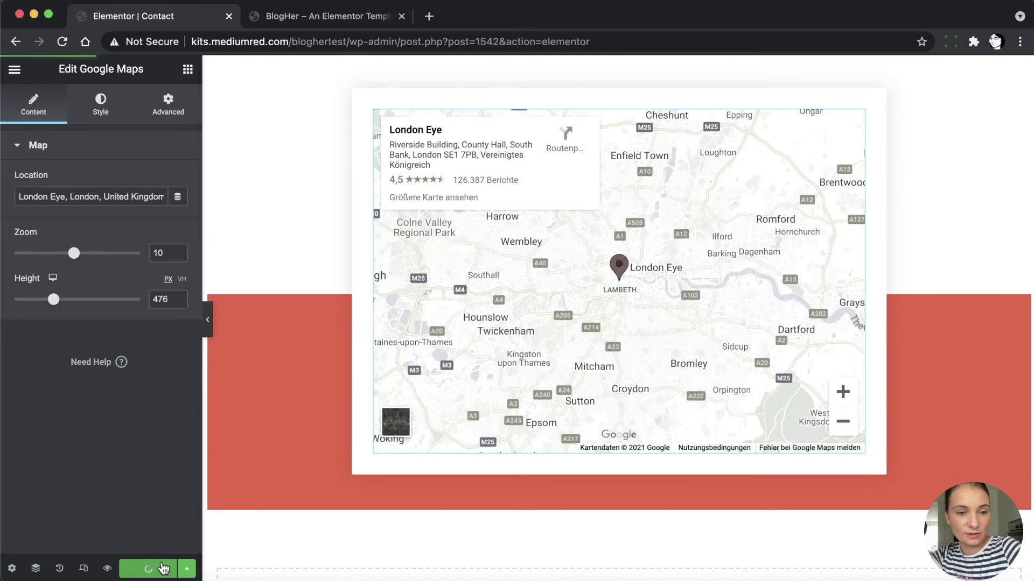
Leave the Contact editor and open the Gallery page in Elementor
click(14, 69)
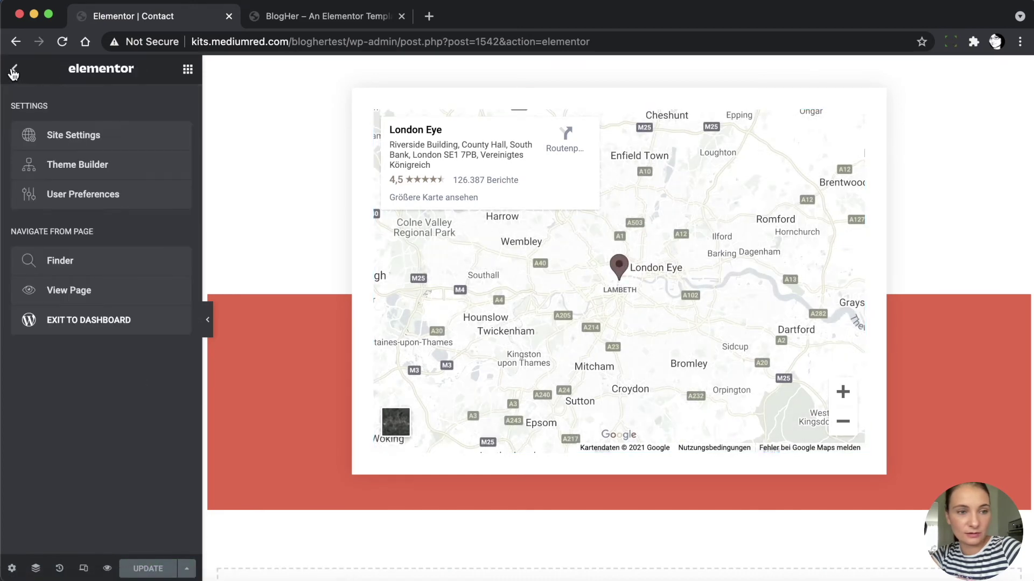
click(86, 320)
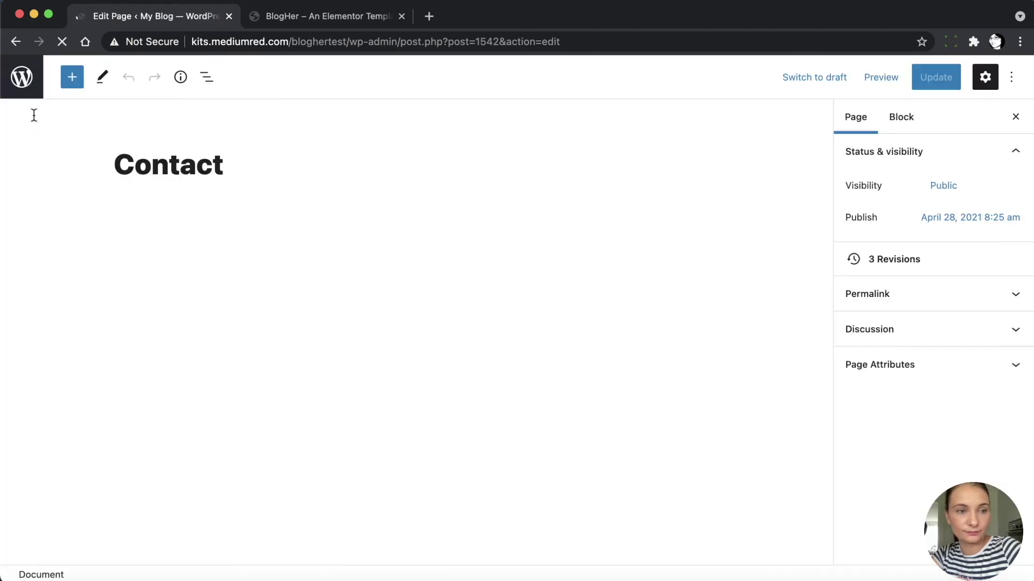
click(19, 86)
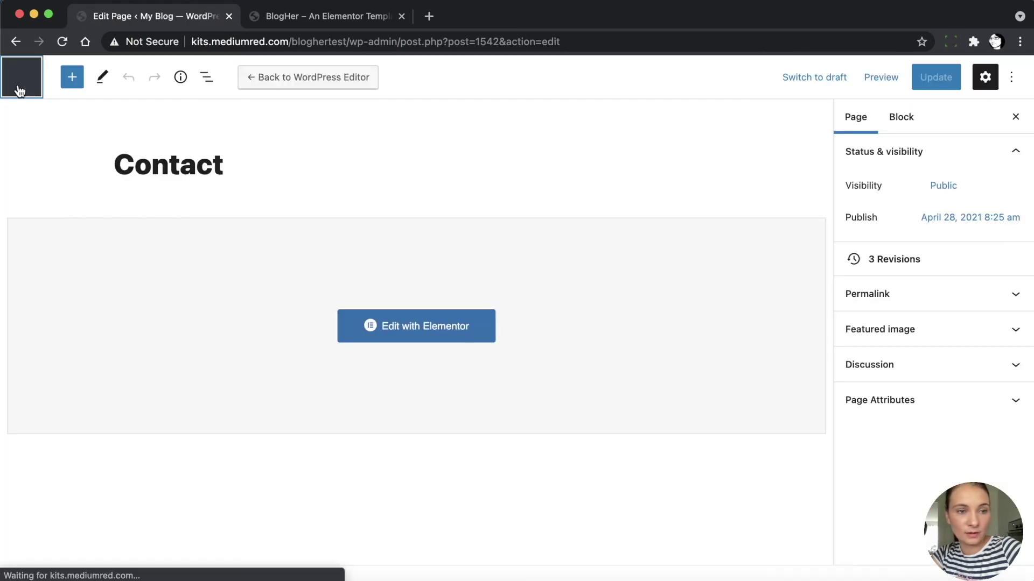
scroll(197, 363, down, 2)
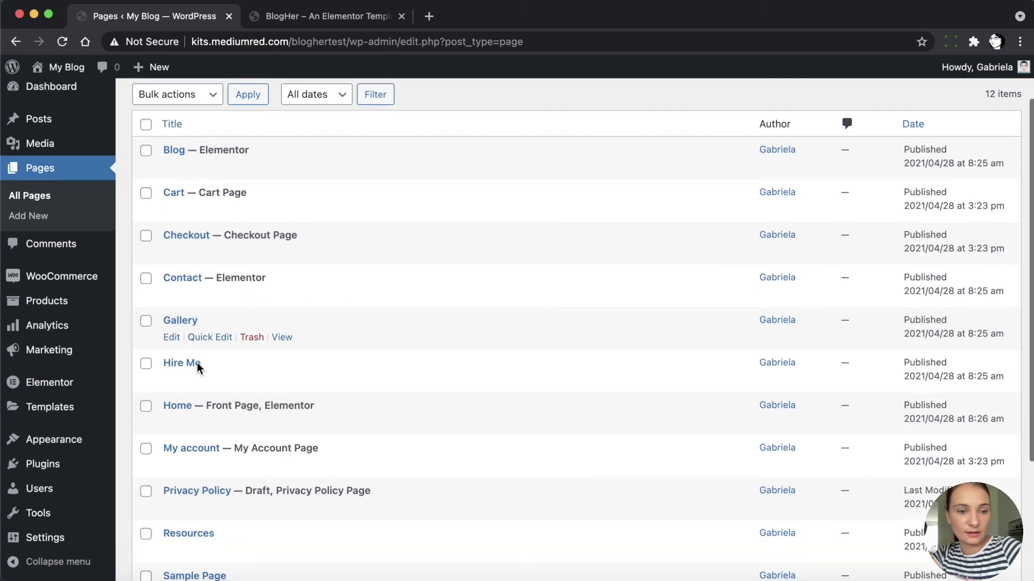
click(170, 339)
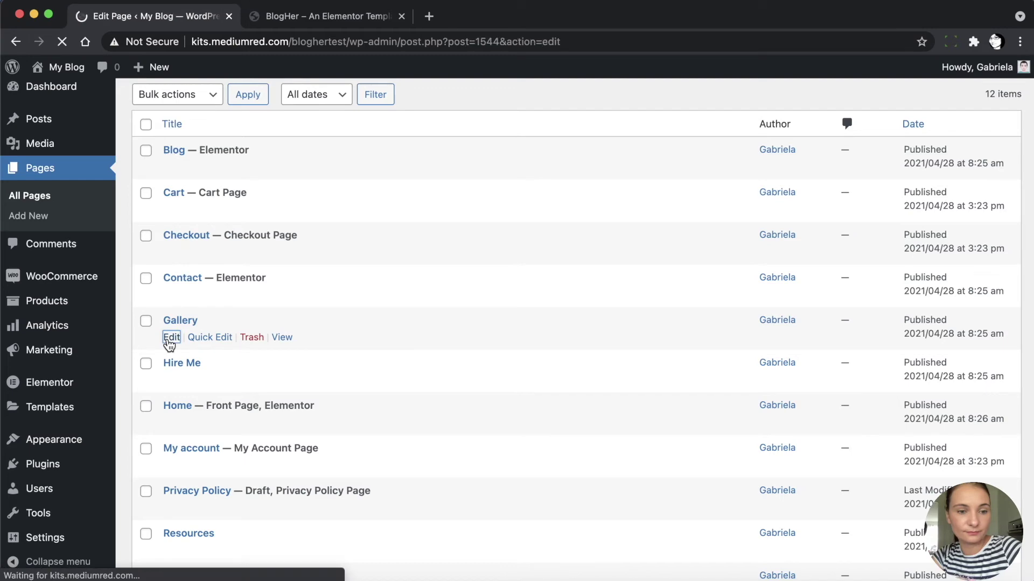
click(322, 81)
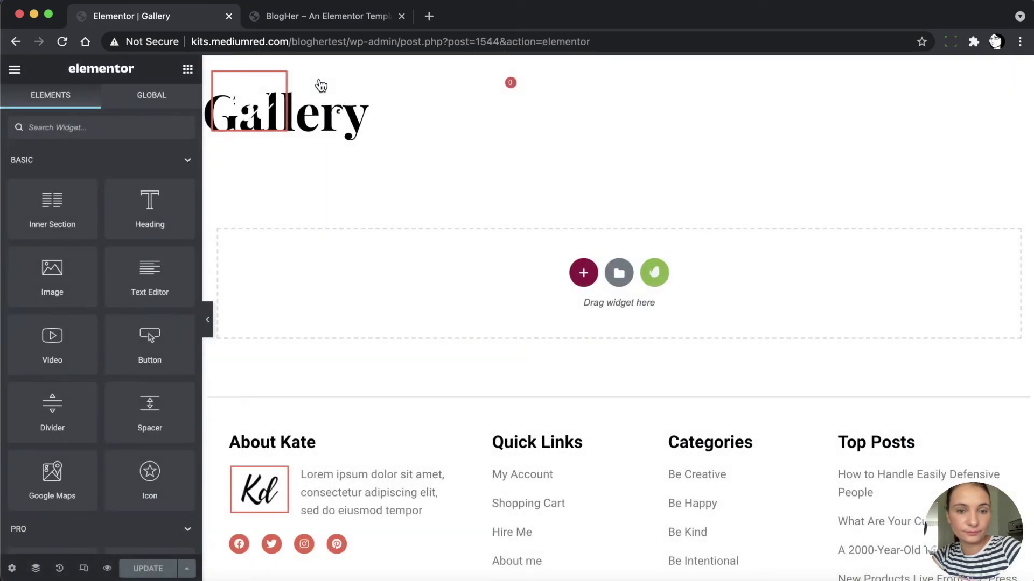
Insert the saved Gallery template from My Templates, importing its document settings
click(613, 282)
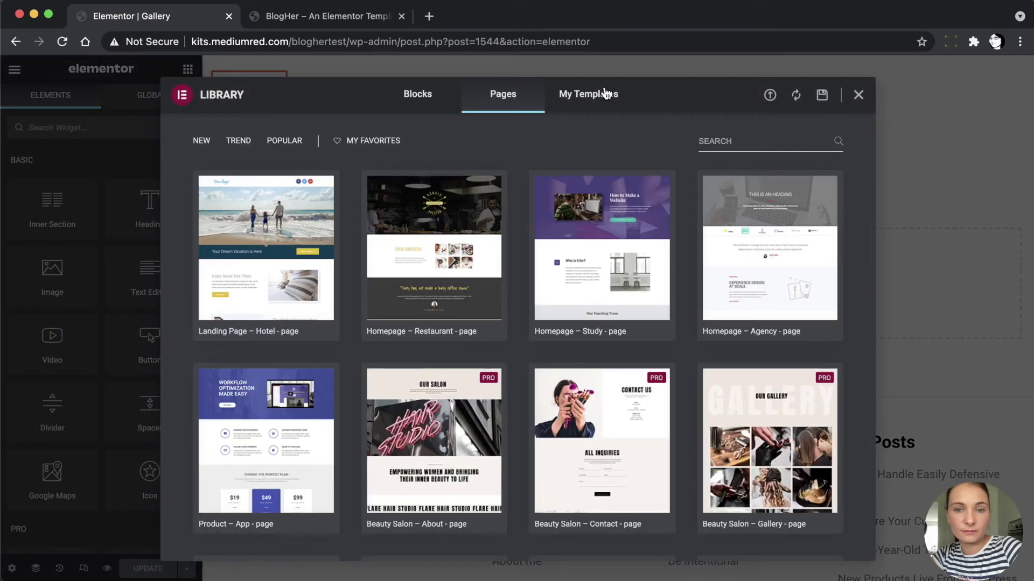
click(606, 94)
click(755, 142)
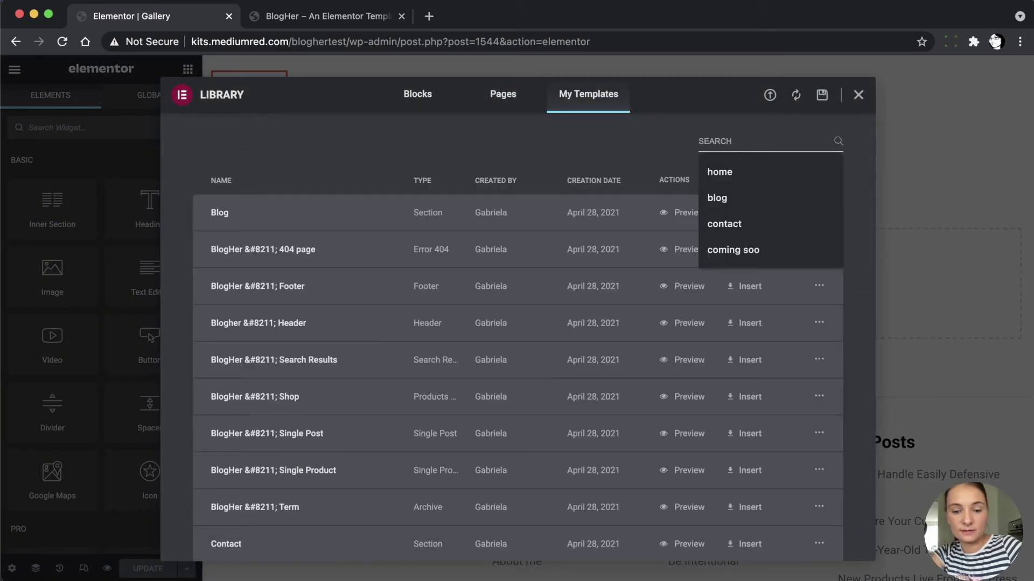
text(gallery)
click(750, 214)
click(577, 372)
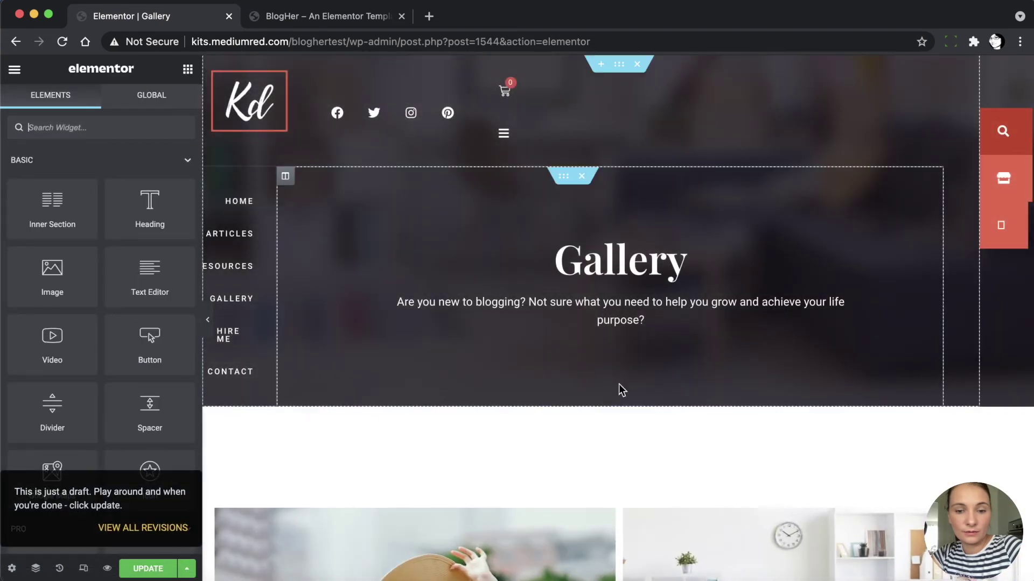
Switch the Gallery page's vertical nav menu to Menu Left
scroll(640, 309, down, 4)
scroll(639, 309, up, 4)
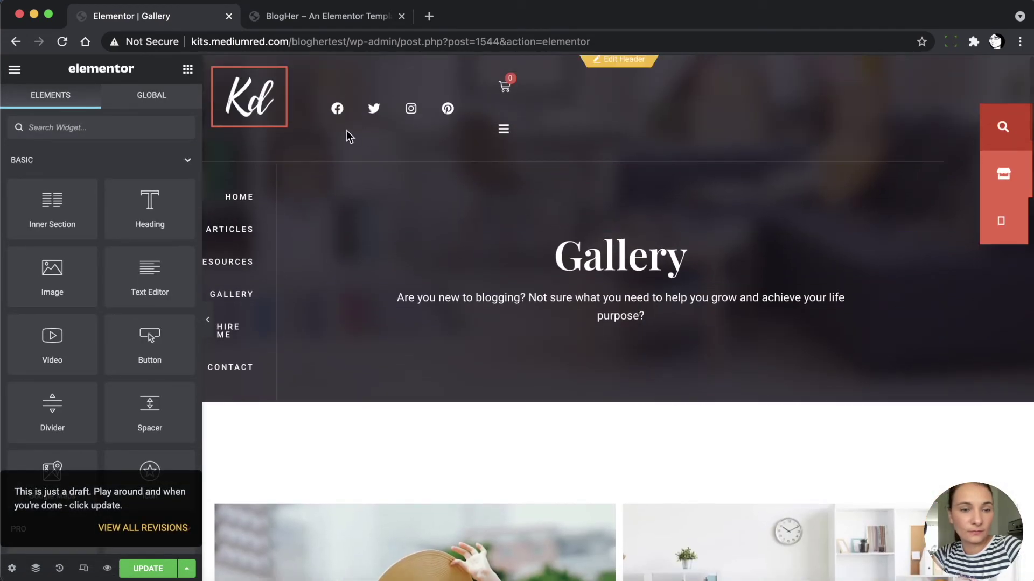
click(236, 176)
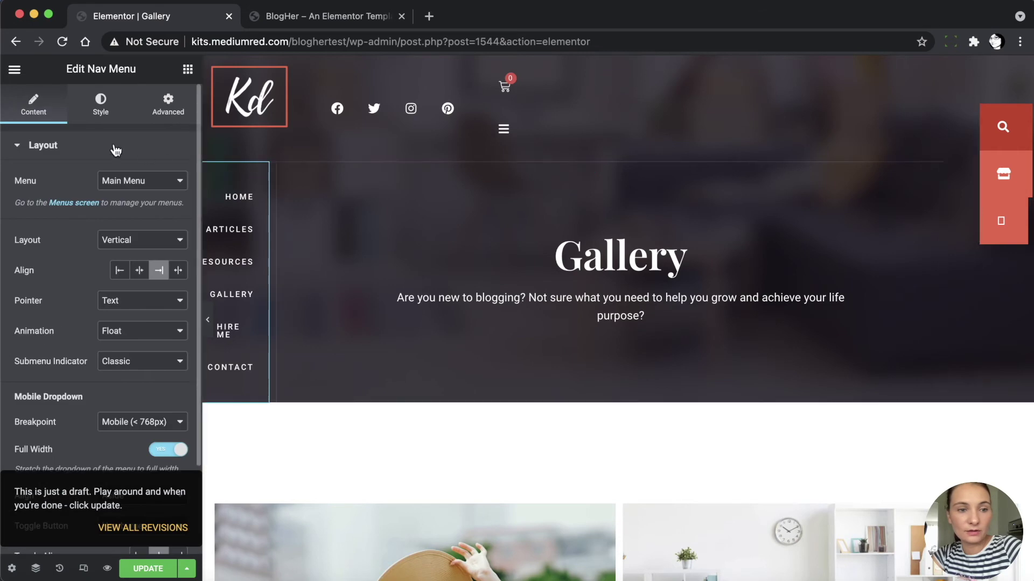
click(115, 180)
click(116, 195)
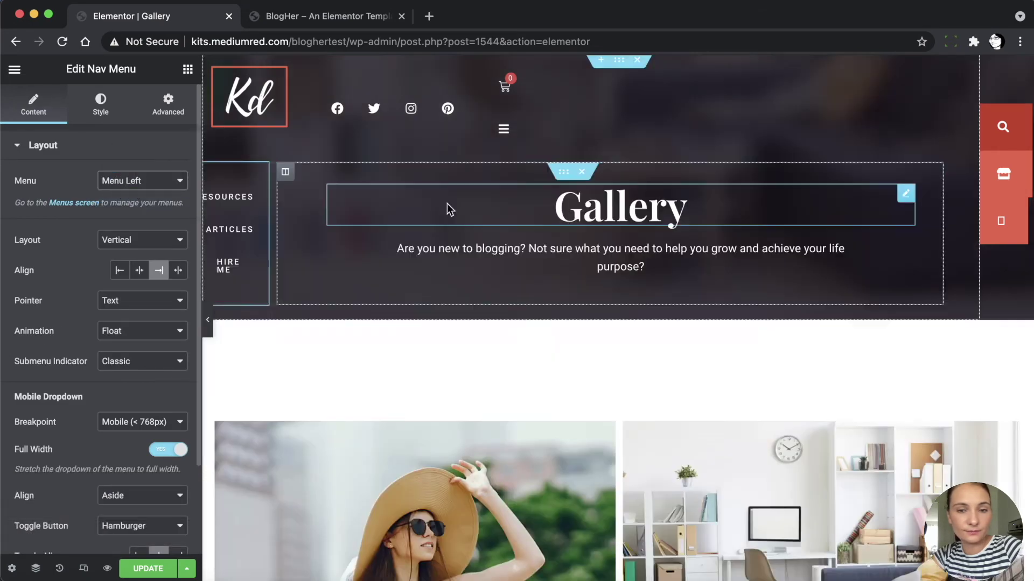
Save the Gallery page and exit to the dashboard
scroll(550, 291, down, 7)
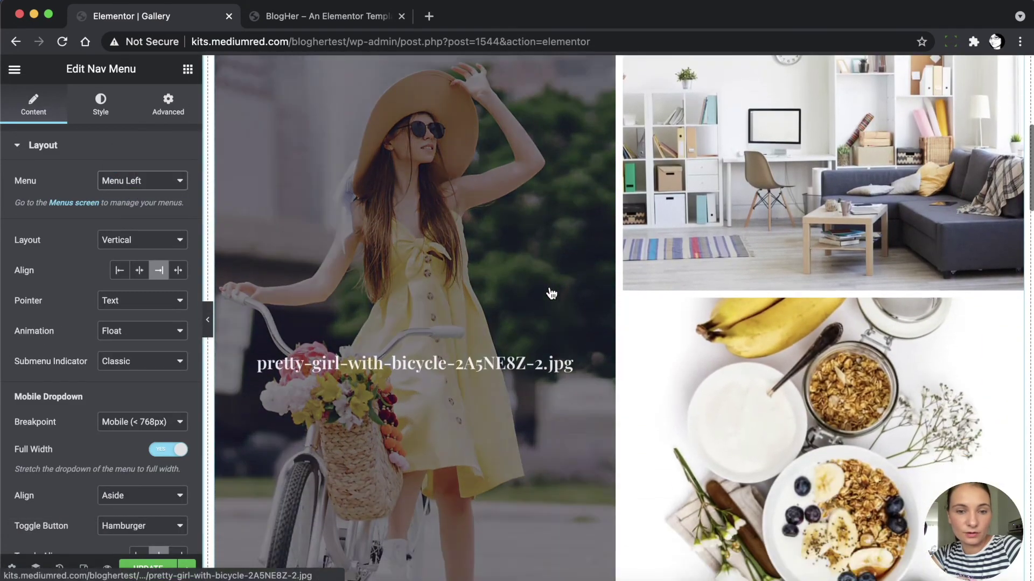
scroll(551, 293, down, 5)
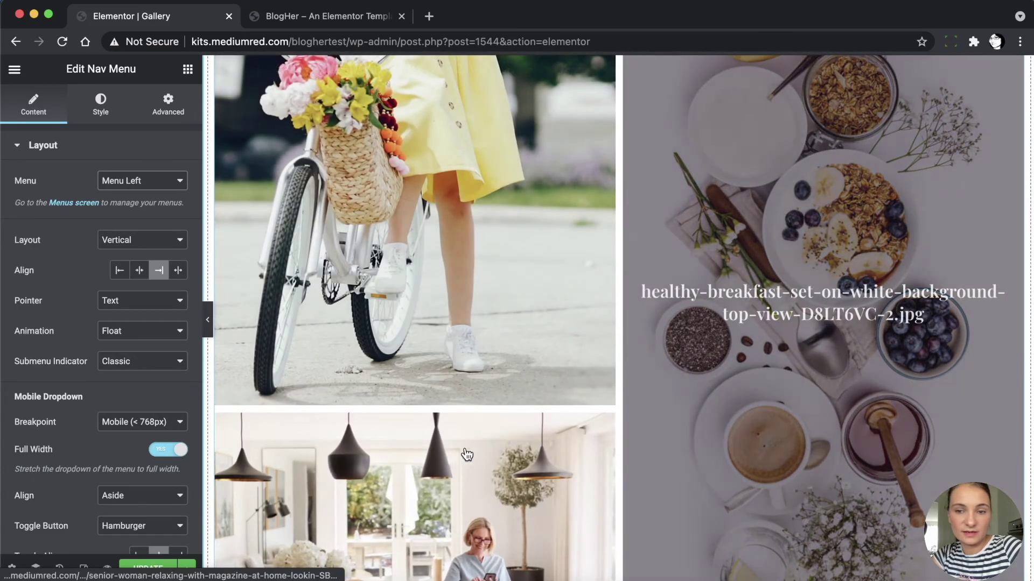
scroll(466, 455, down, 10)
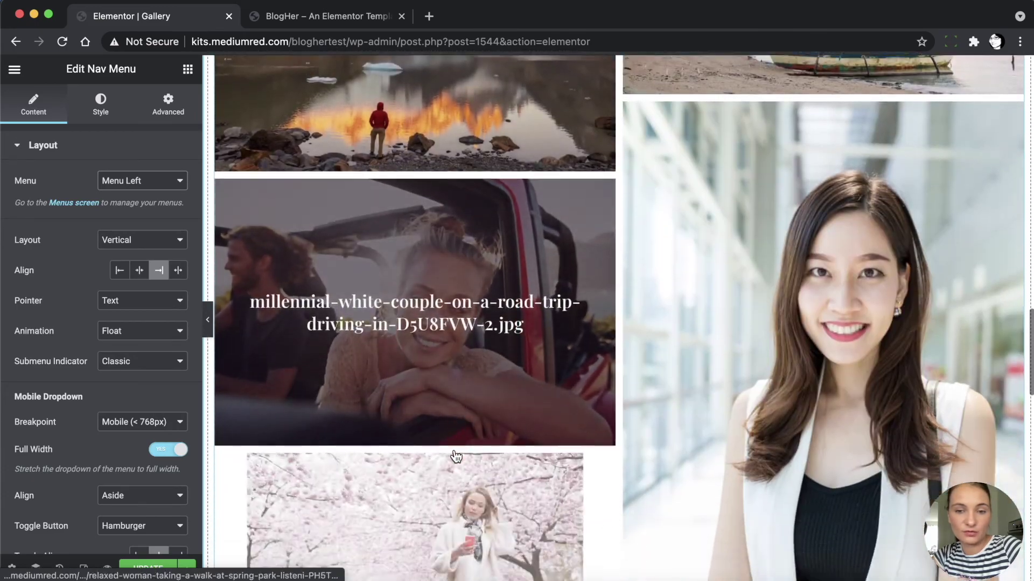
scroll(455, 456, down, 12)
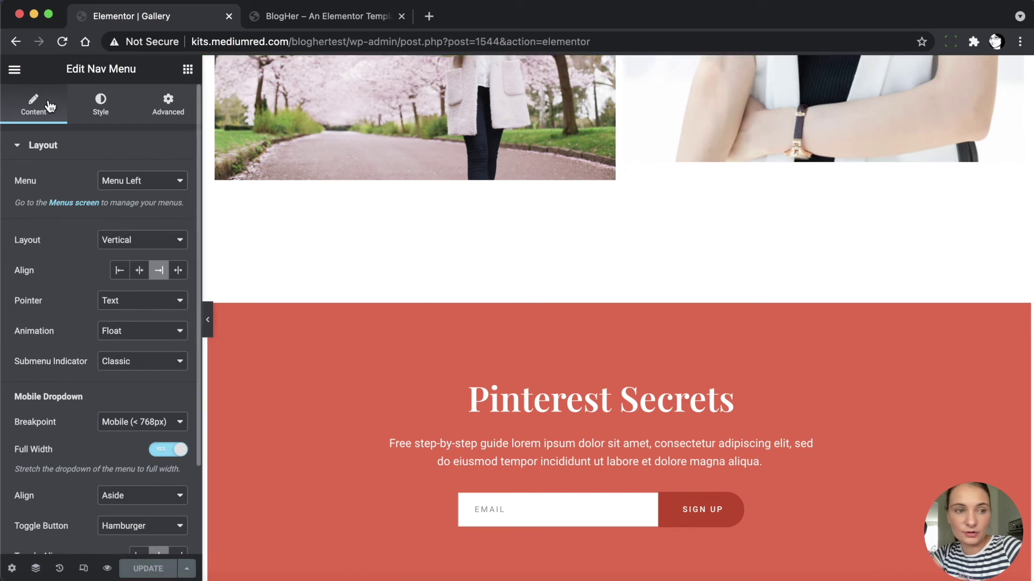
click(14, 68)
click(104, 328)
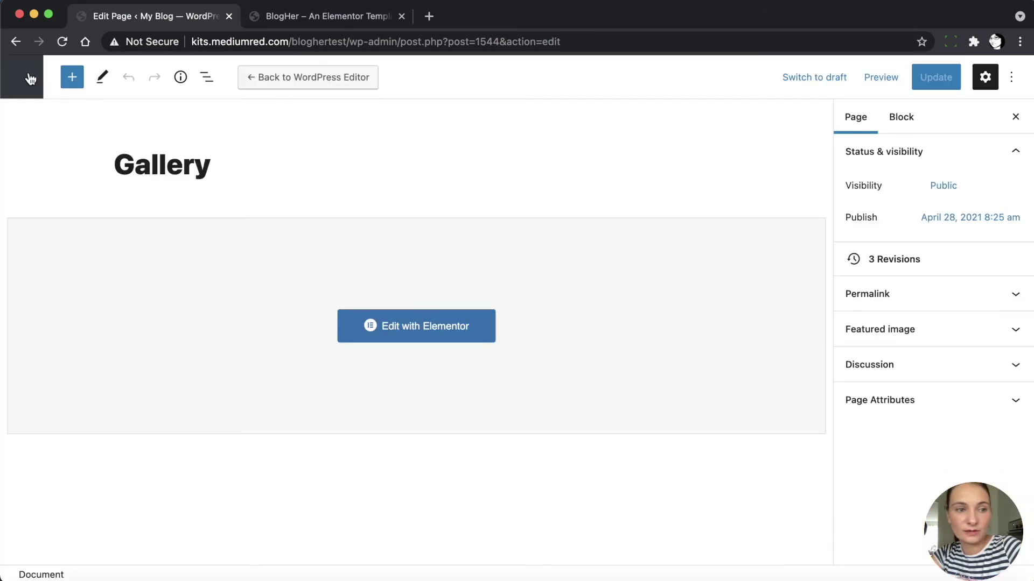
Open the Hire Me page for editing from the Pages list
click(24, 75)
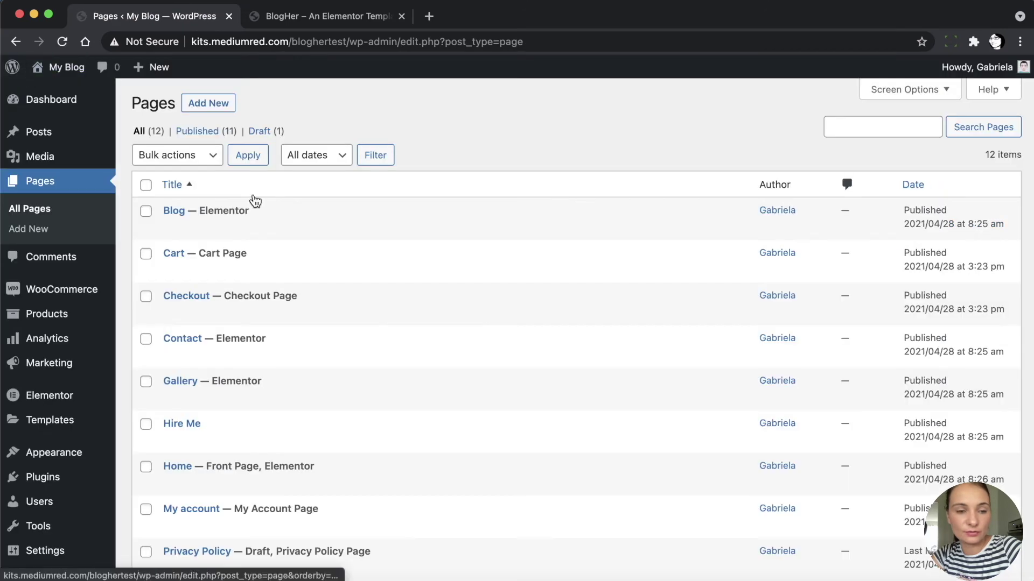
scroll(271, 371, down, 3)
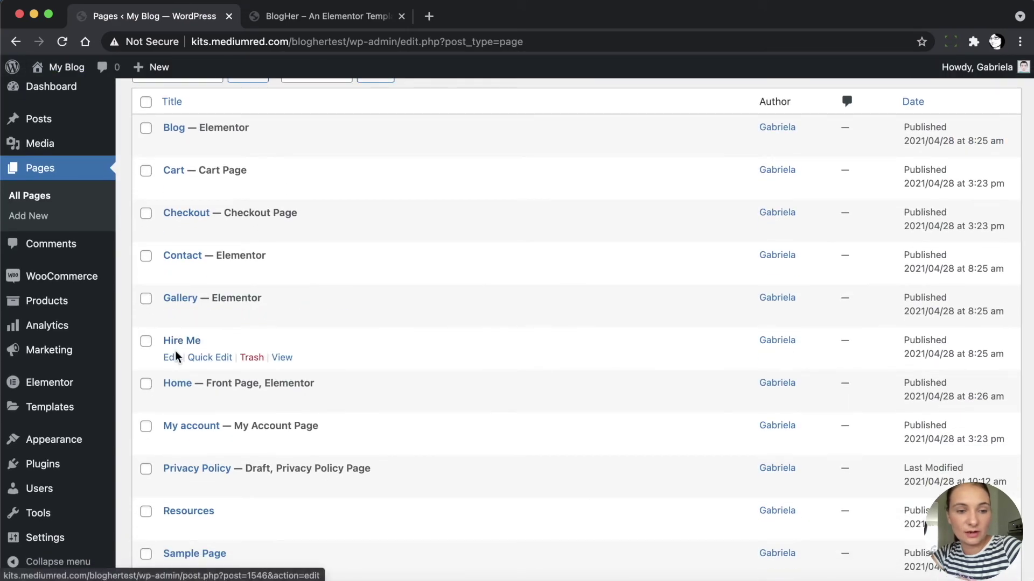
click(170, 359)
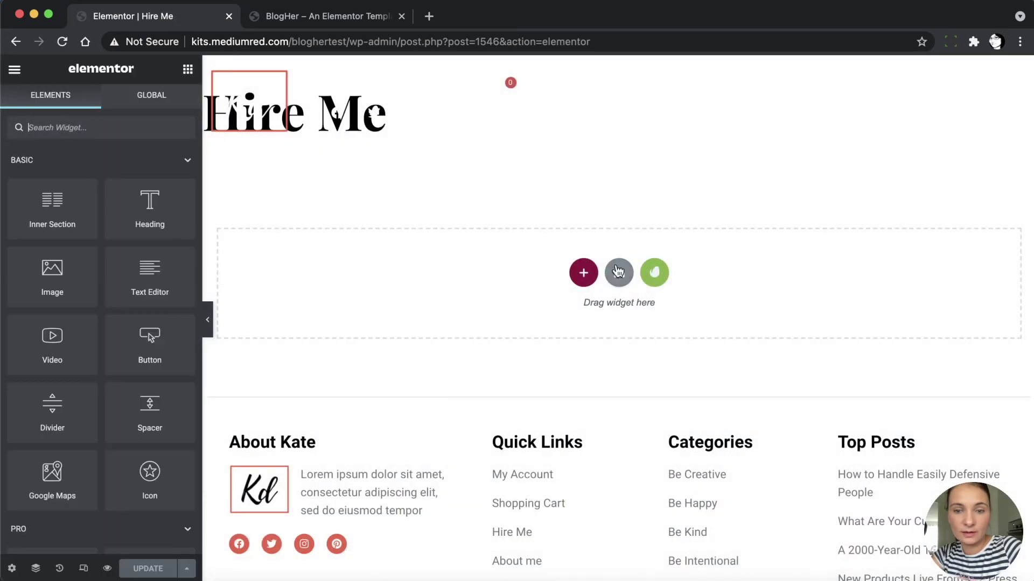
Insert the saved Hire Me template from My Templates, importing its document settings
click(618, 272)
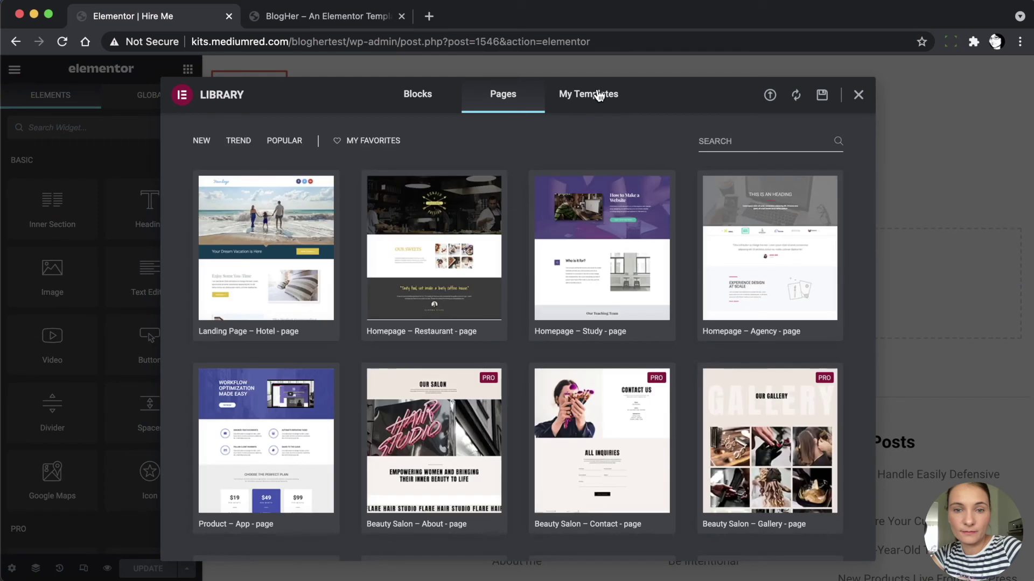
click(598, 96)
click(741, 140)
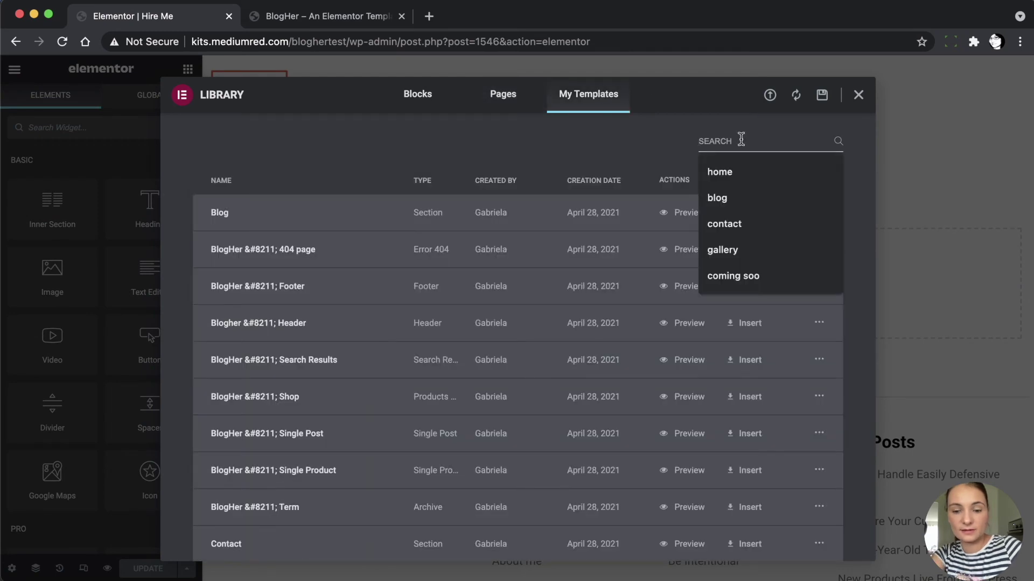
text(hire)
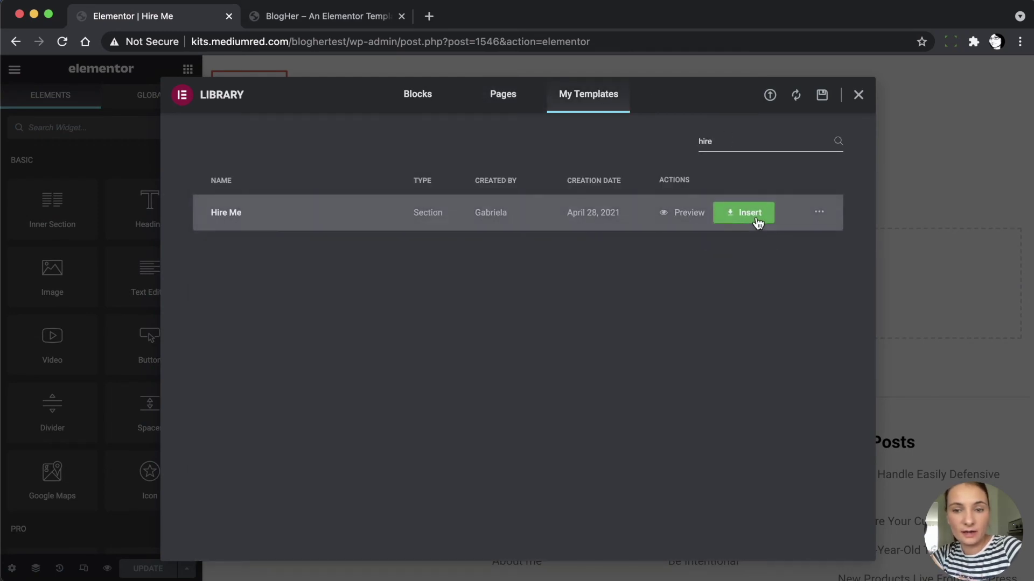
click(749, 214)
click(592, 367)
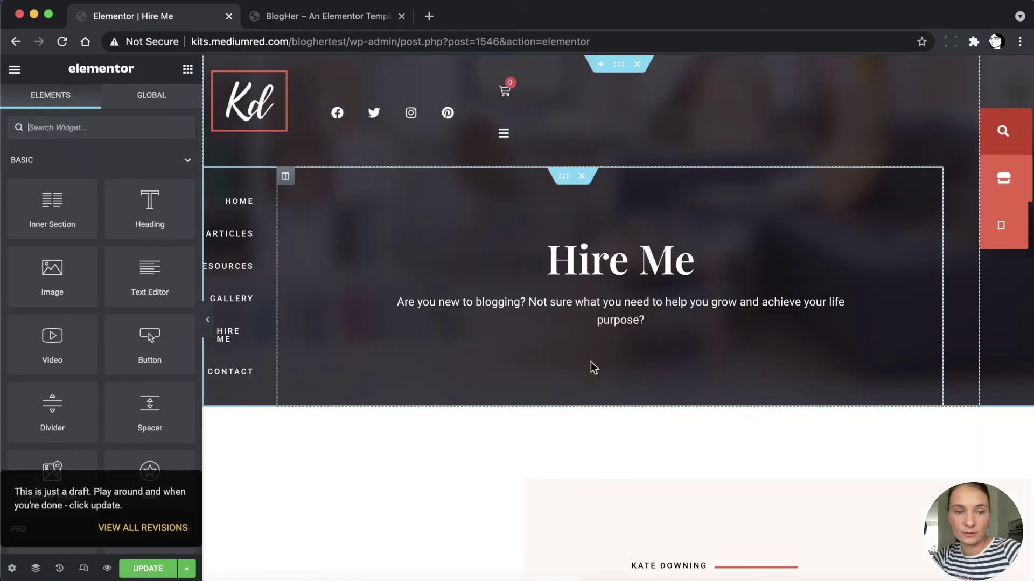
Switch the Hire Me page's nav menu to Menu Left
scroll(476, 379, down, 4)
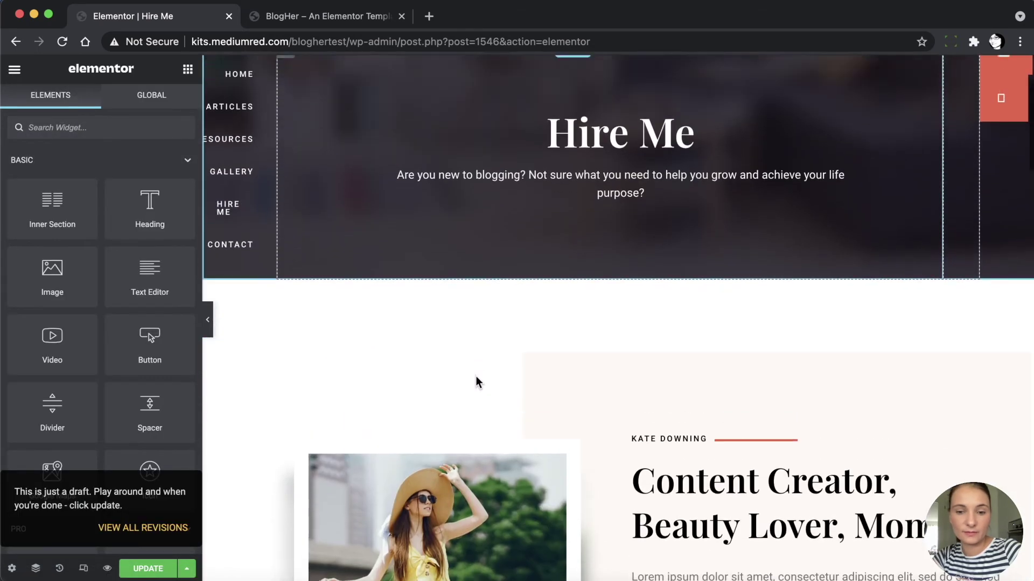
scroll(475, 375, up, 3)
click(235, 154)
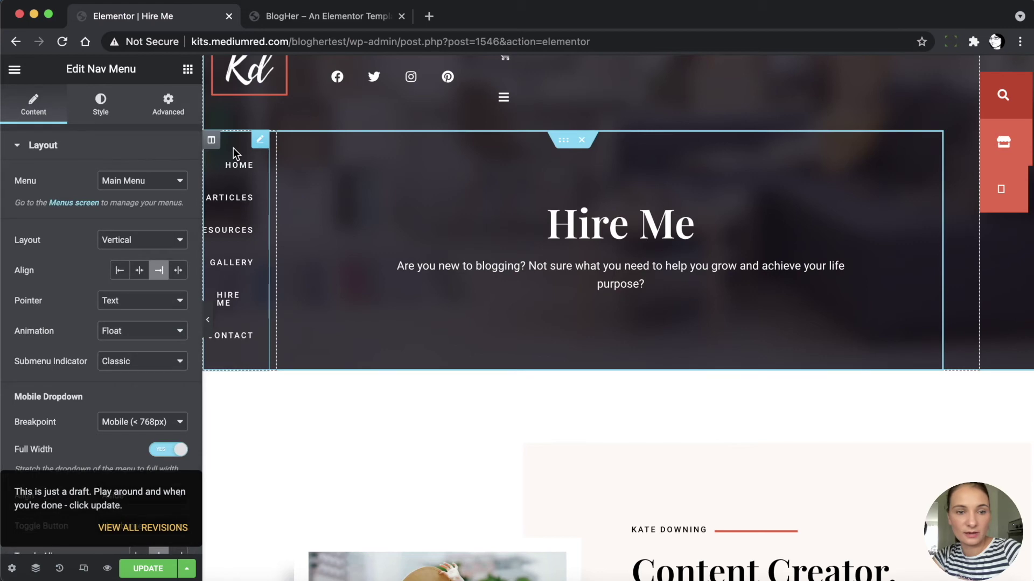
click(127, 184)
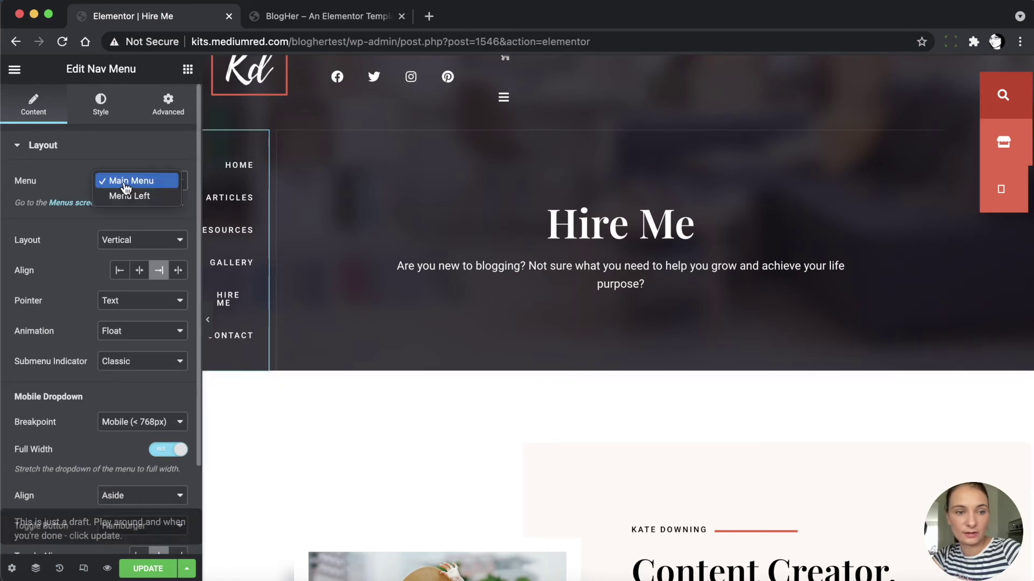
click(128, 196)
Check the social icons widget's Facebook link
scroll(456, 328, down, 8)
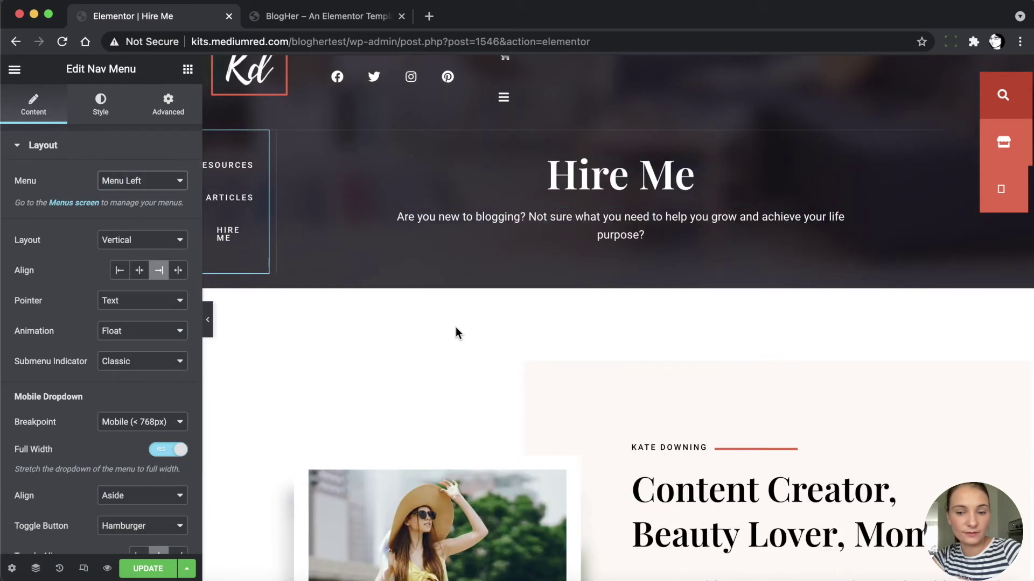
scroll(455, 327, down, 2)
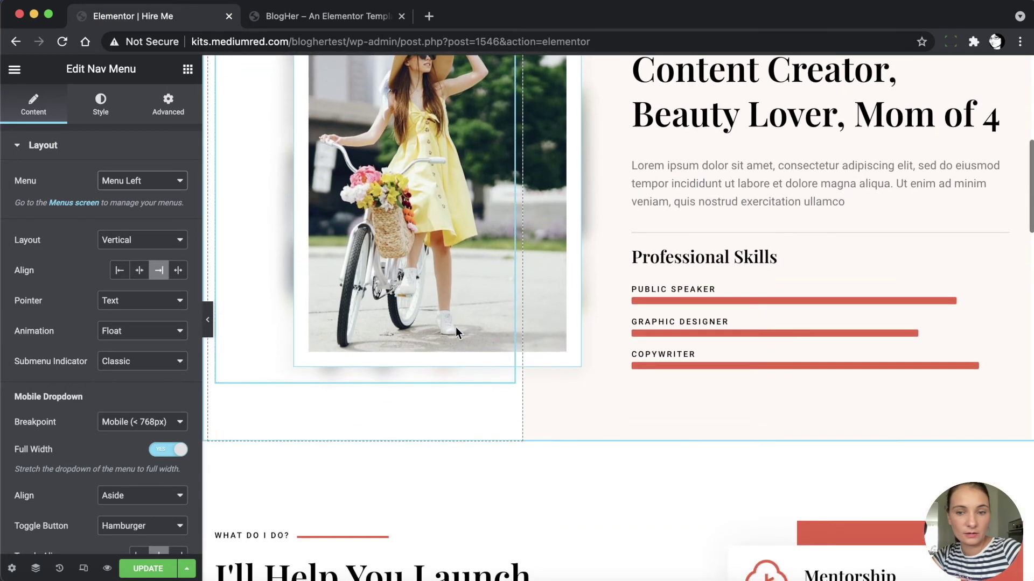
scroll(527, 351, down, 10)
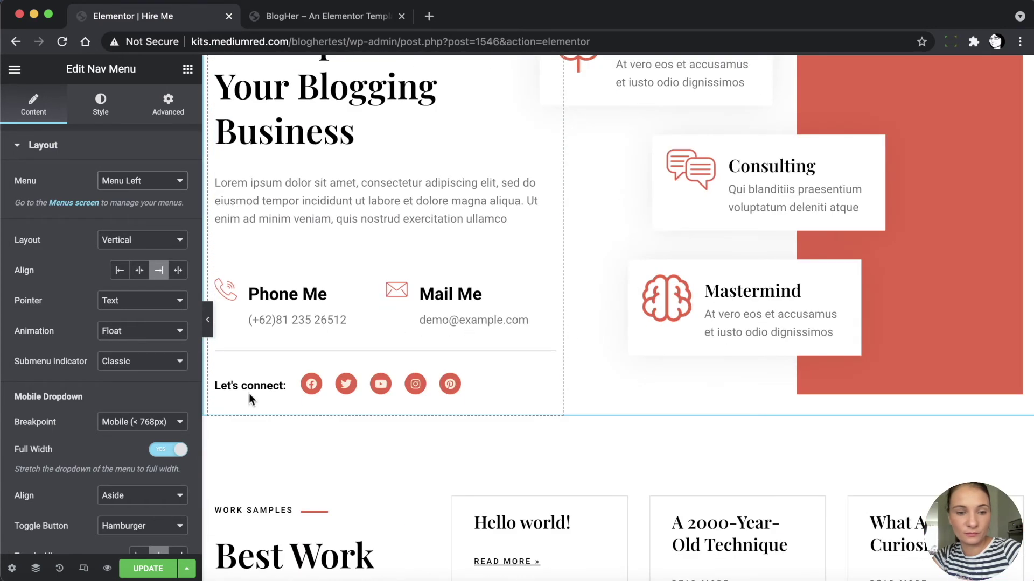
click(433, 386)
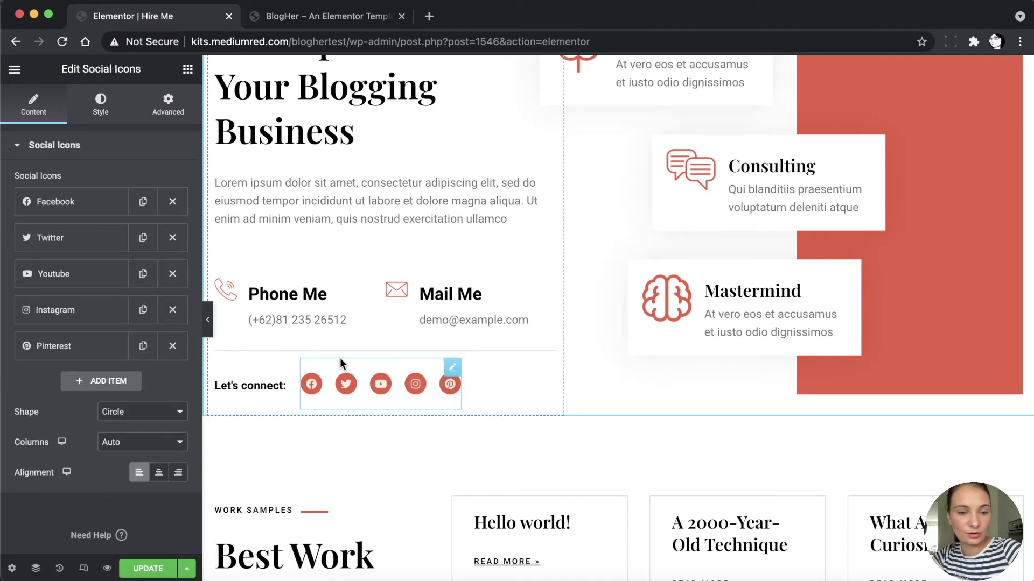
click(70, 202)
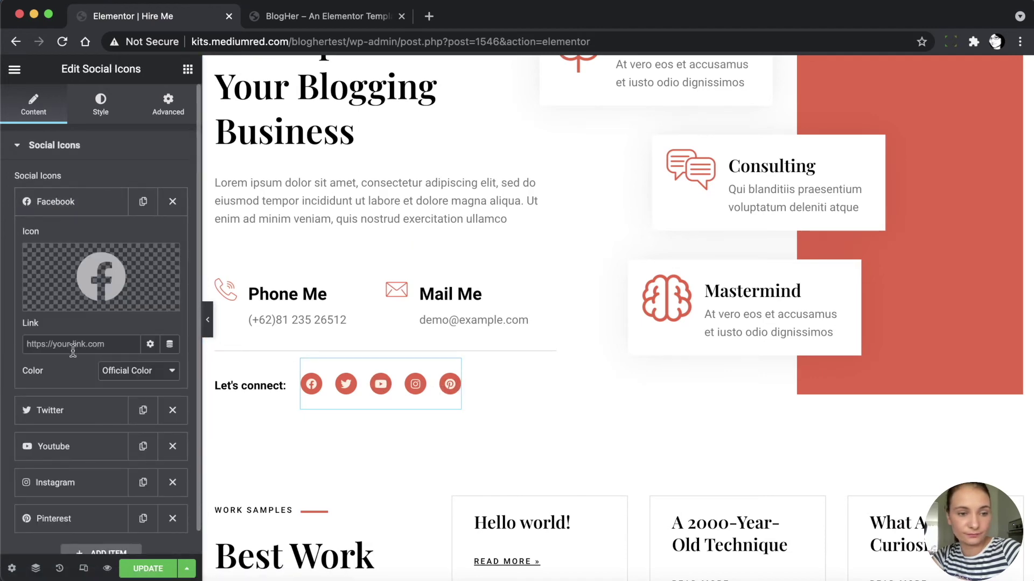
Check the contact form's Email settings, then exit to the dashboard
scroll(360, 420, down, 8)
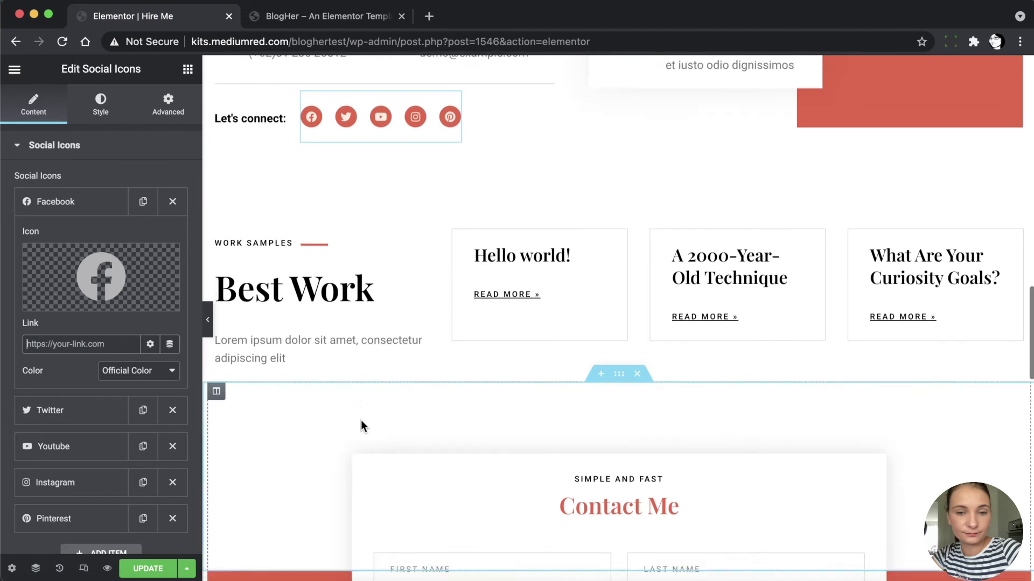
scroll(360, 420, down, 2)
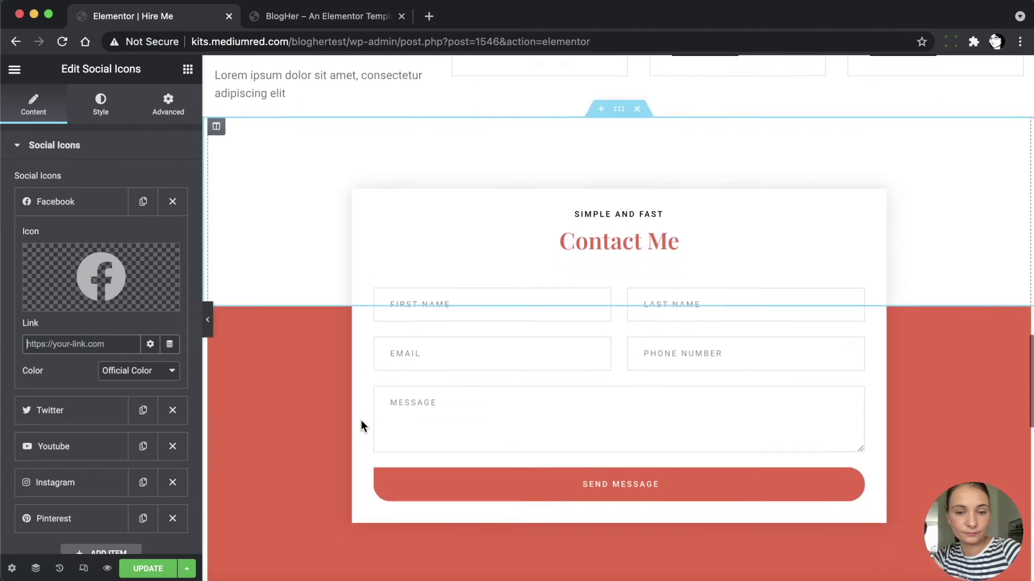
right_click(571, 351)
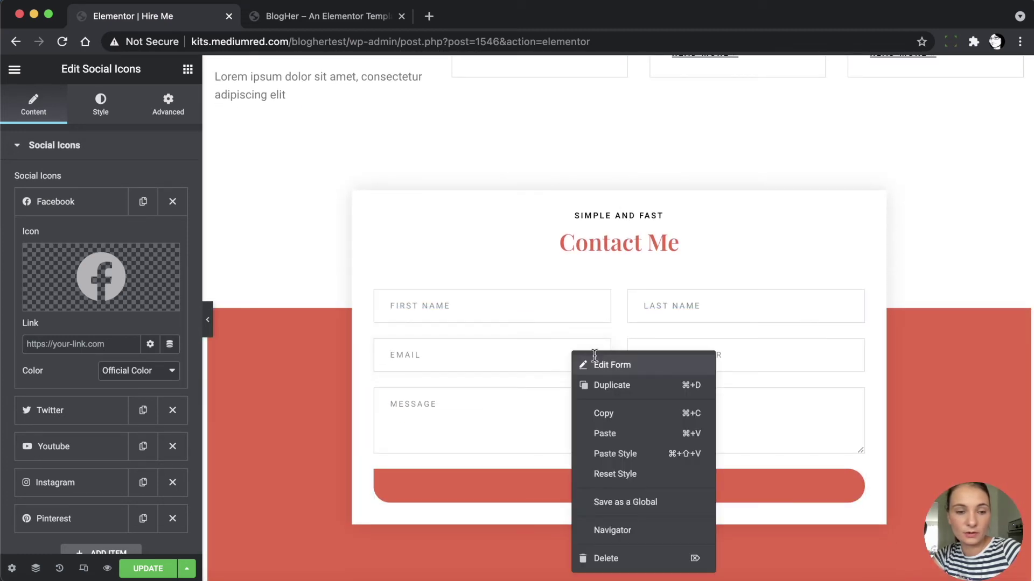
click(594, 363)
scroll(70, 432, down, 5)
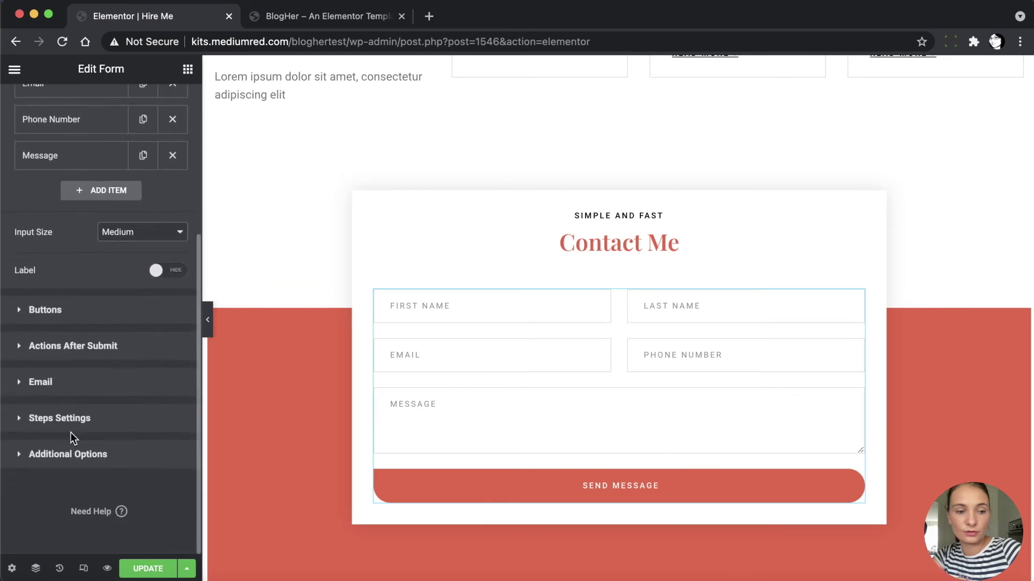
click(47, 386)
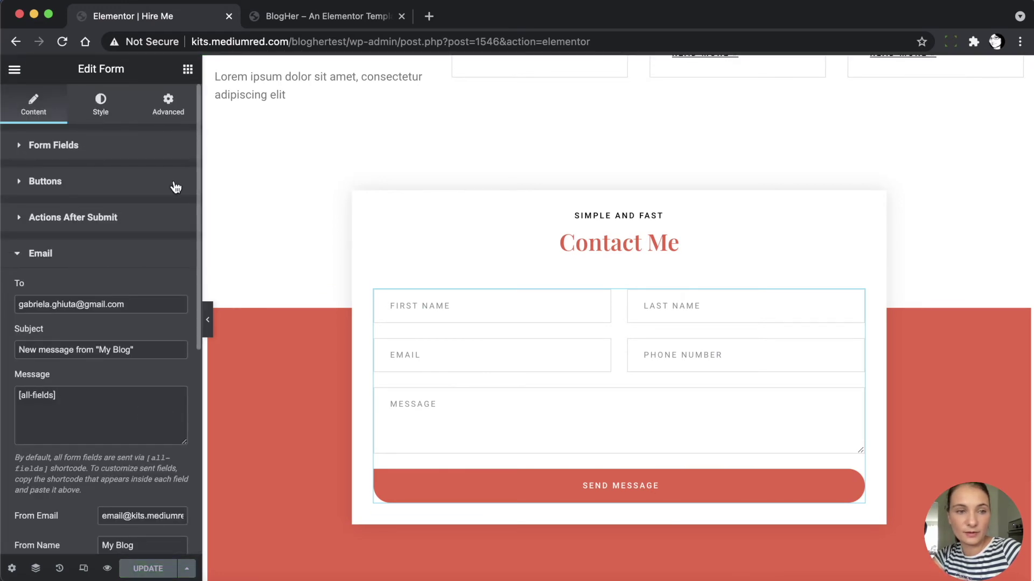
click(14, 69)
click(118, 327)
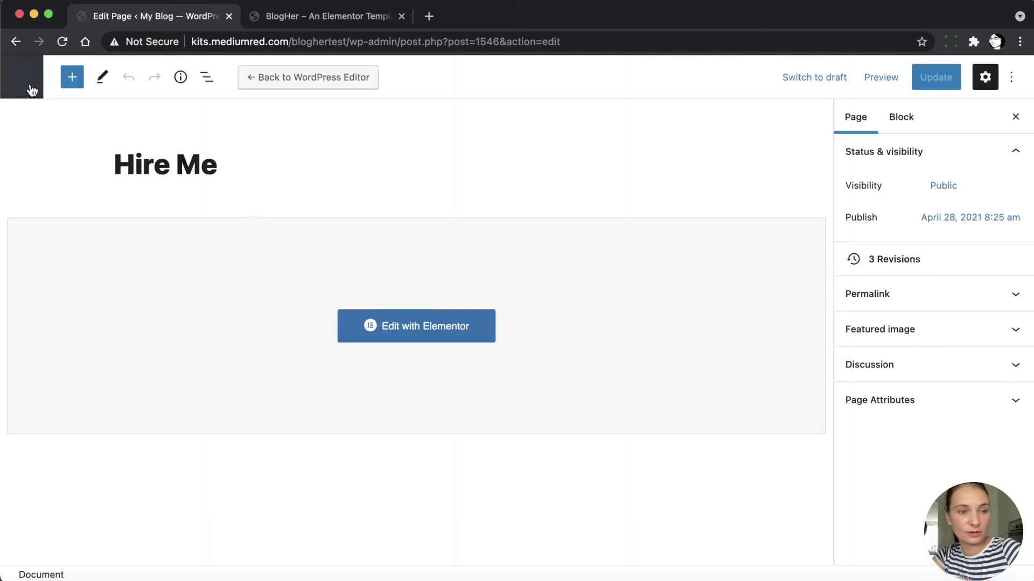
Open the Resources page in Elementor from the Pages list
click(31, 86)
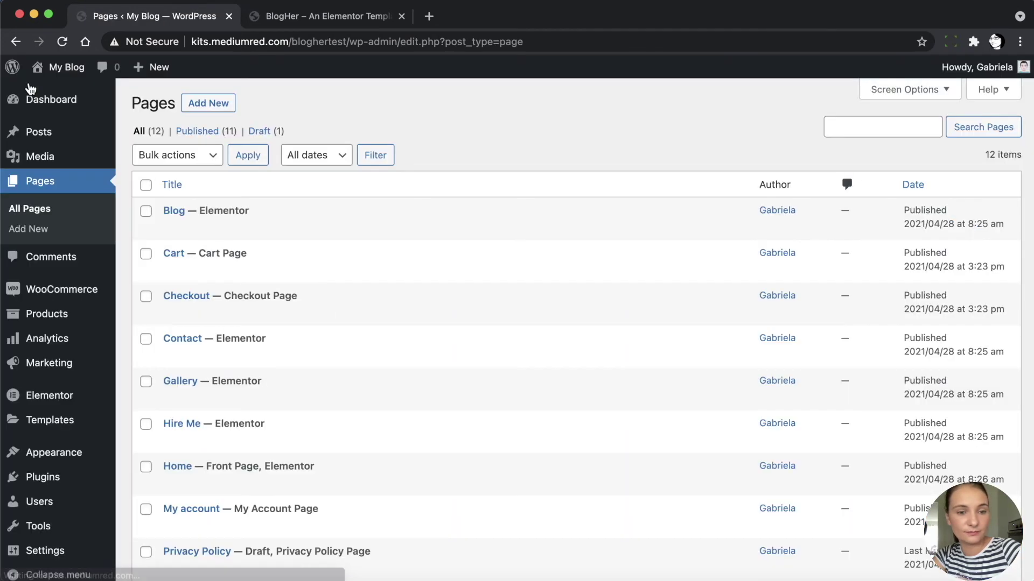
scroll(293, 365, down, 5)
mouse_move(190, 353)
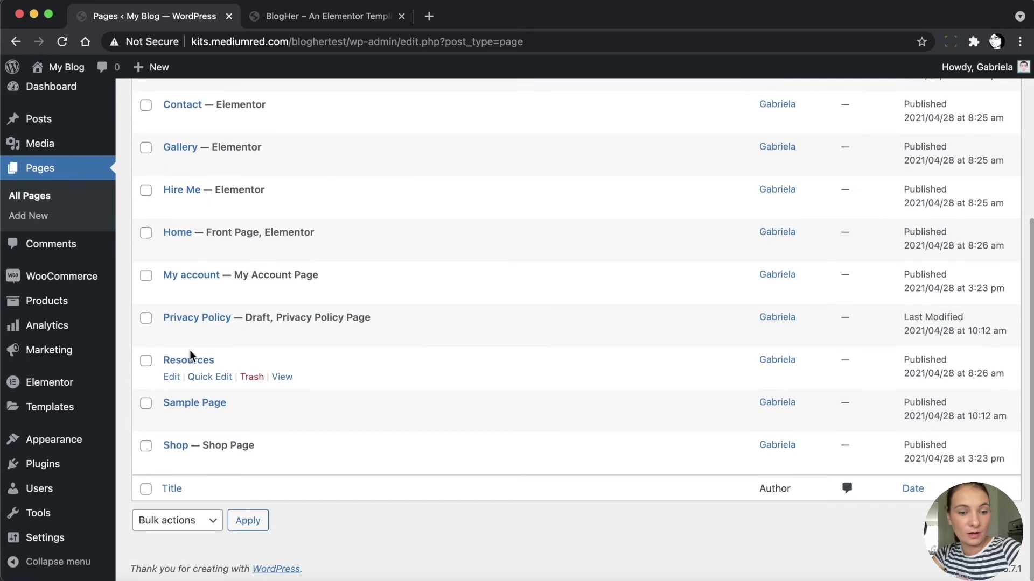
click(172, 380)
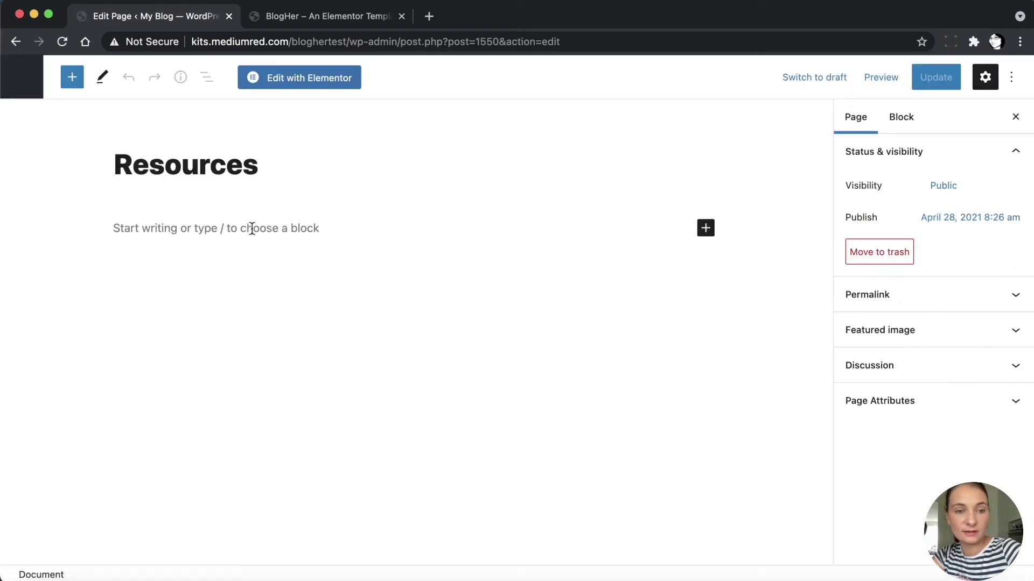
click(338, 81)
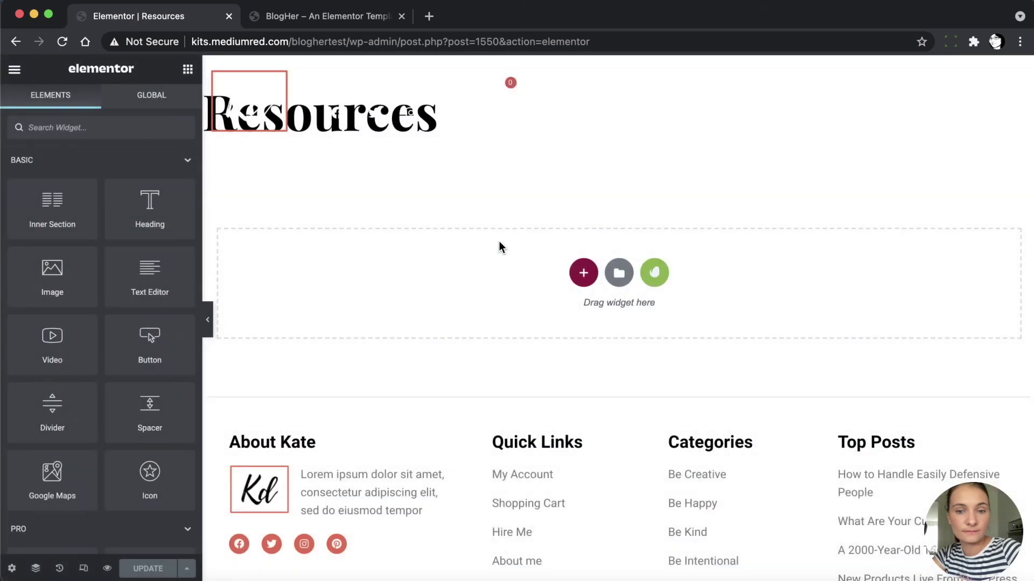
Insert the saved Resources template from My Templates, importing its document settings
click(620, 273)
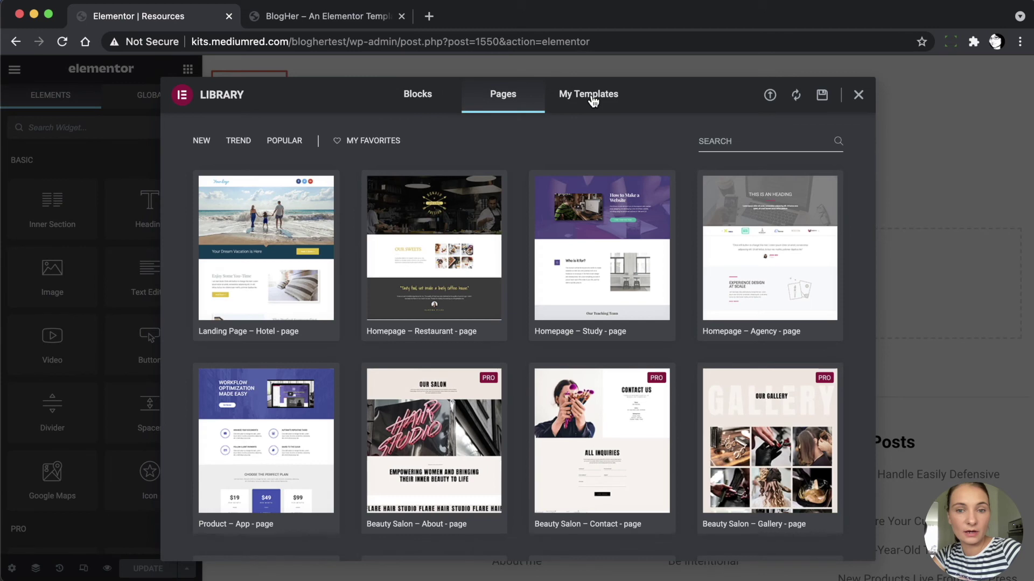
click(592, 100)
click(757, 150)
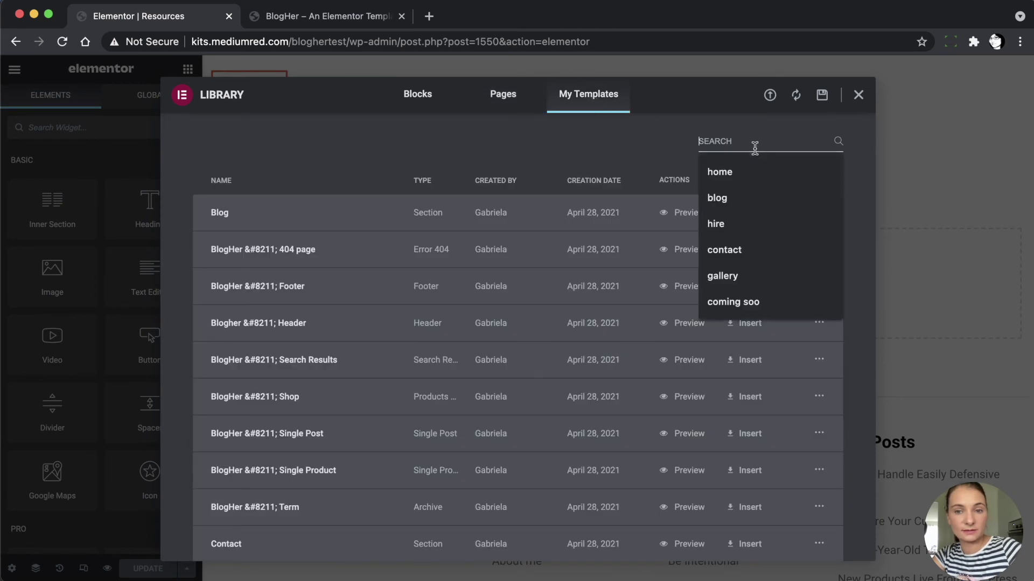
text(reso)
click(754, 216)
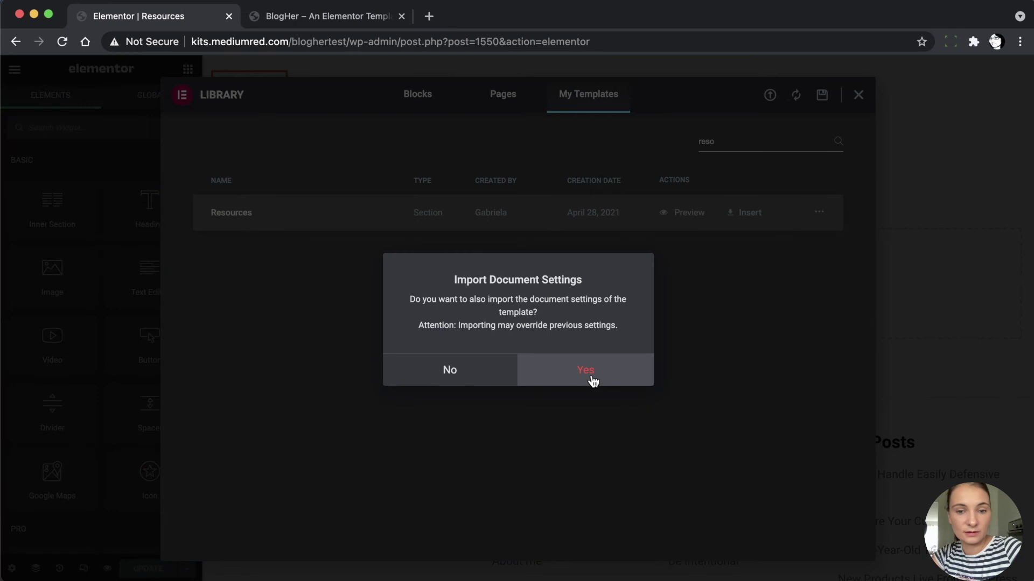
click(592, 377)
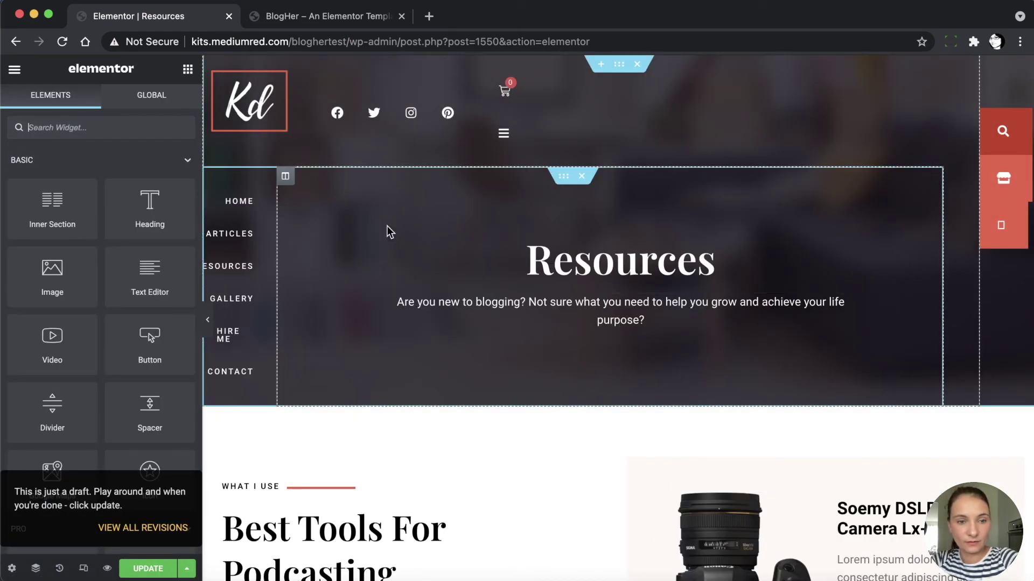
Switch the Resources page's side navigation to Menu Left
click(240, 179)
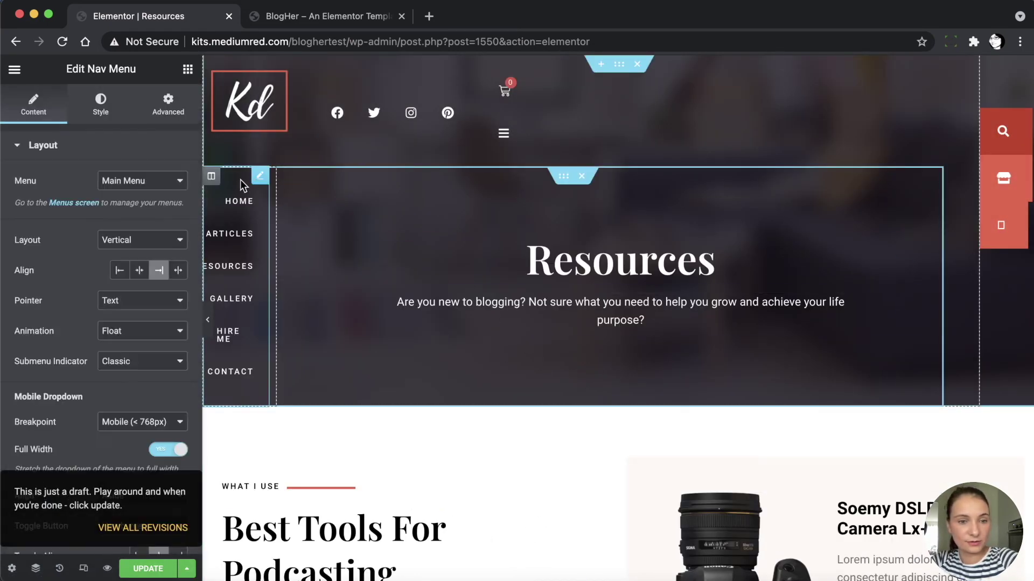
click(116, 183)
click(119, 194)
scroll(511, 360, down, 4)
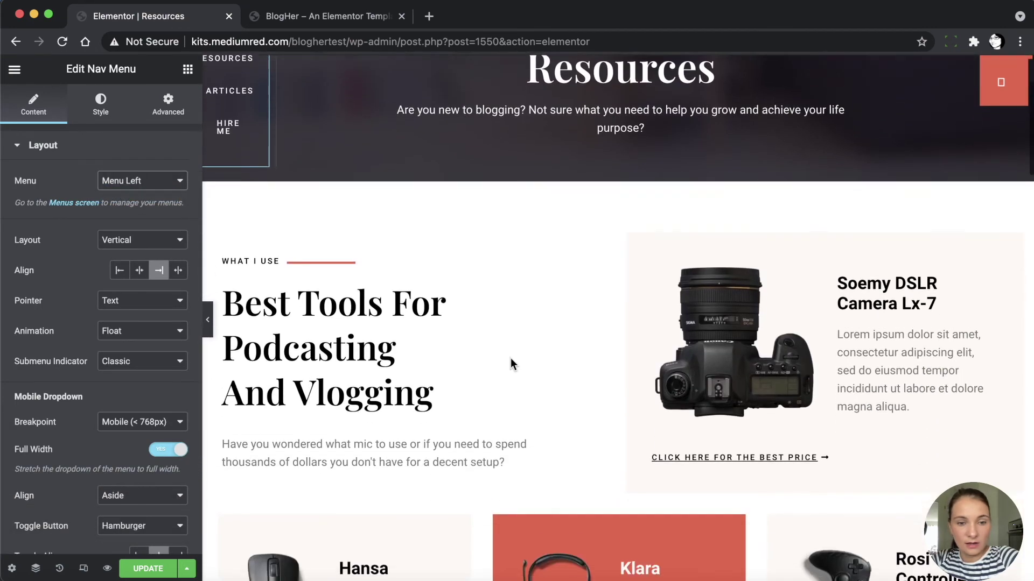
scroll(511, 358, down, 3)
scroll(511, 359, up, 3)
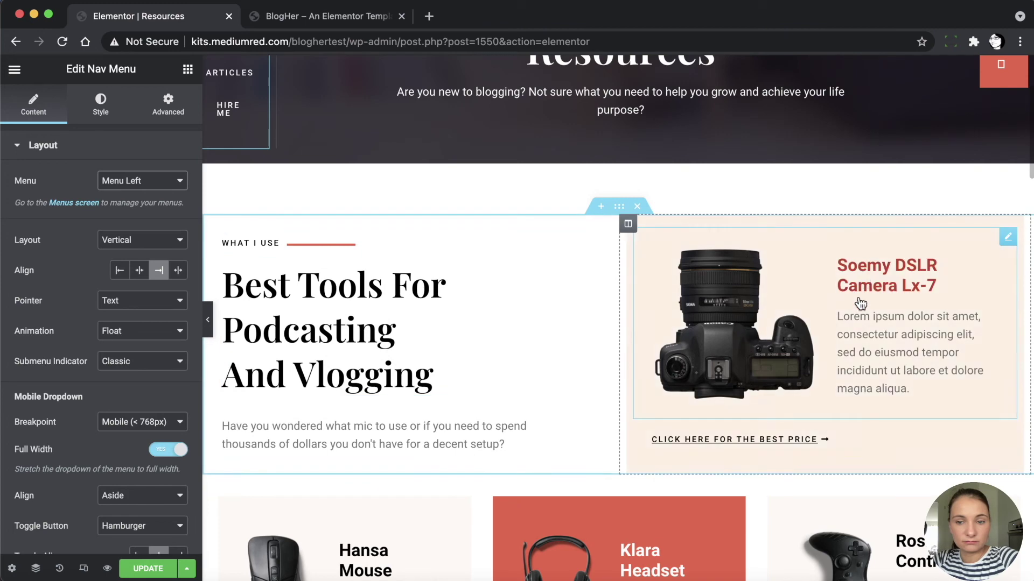
scroll(543, 374, up, 3)
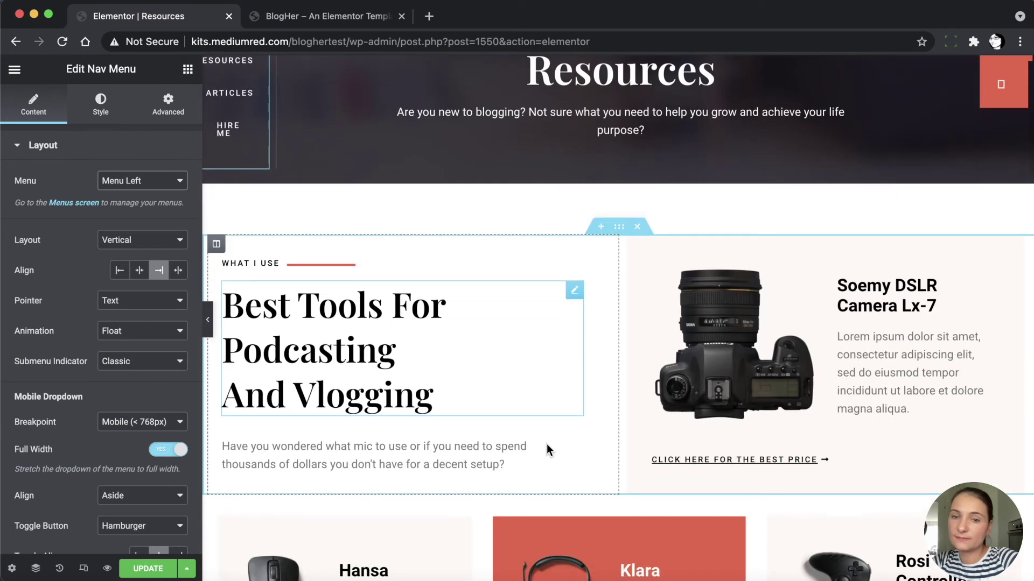
scroll(546, 445, up, 3)
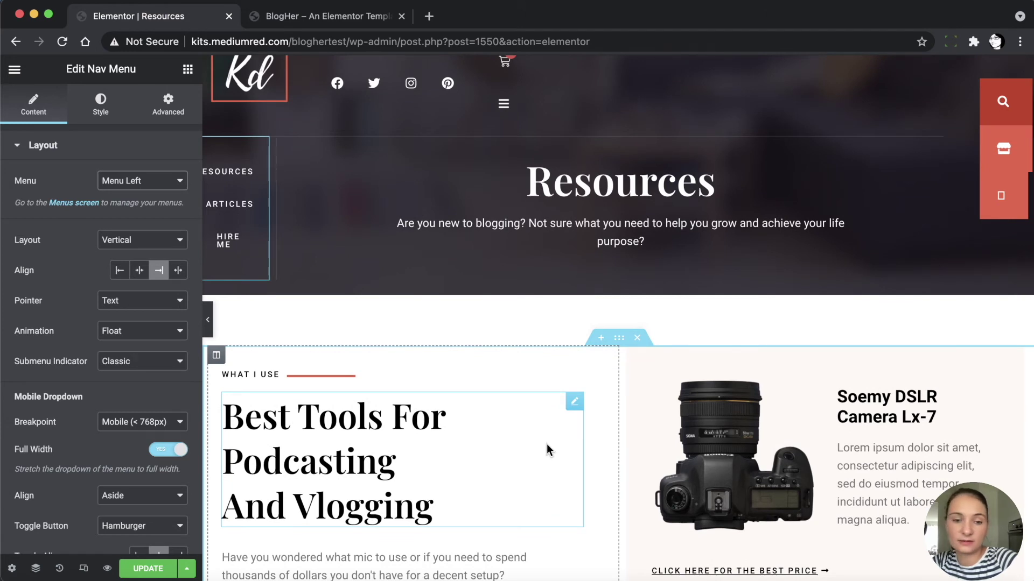
Review the Resources page down to the product cards' READ MORE buttons
scroll(547, 446, down, 2)
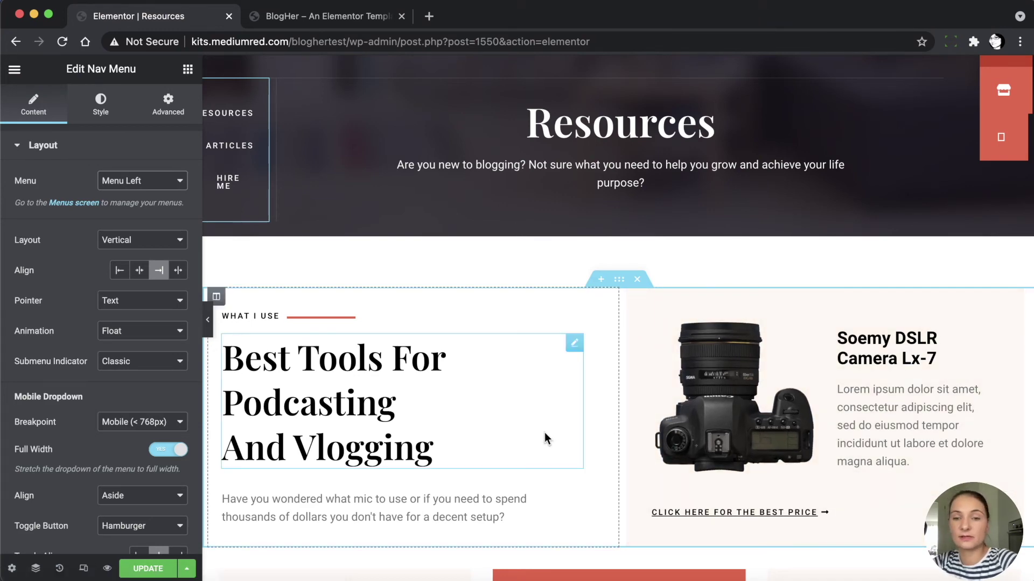
scroll(559, 444, down, 4)
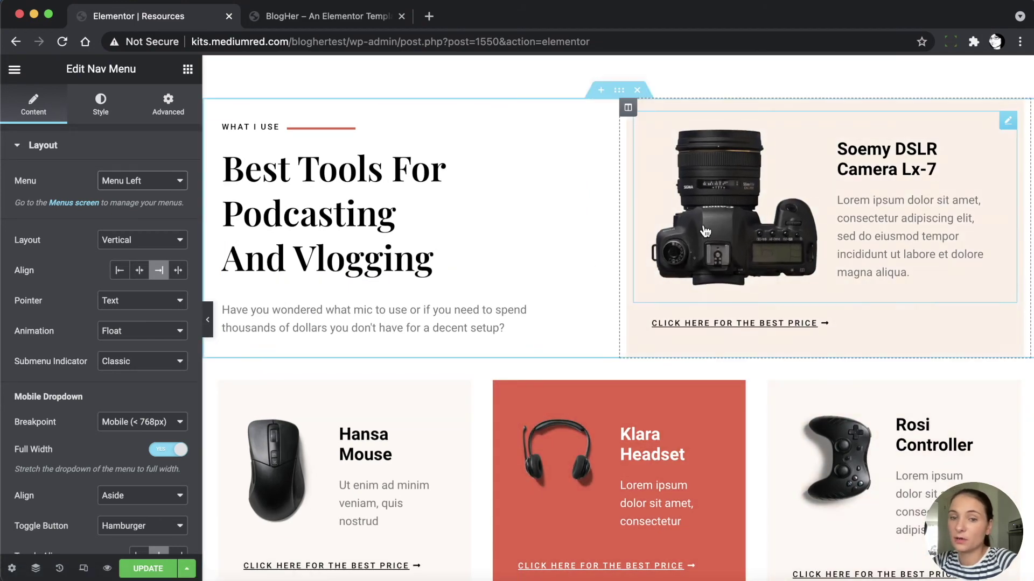
scroll(563, 302, down, 7)
scroll(563, 302, up, 4)
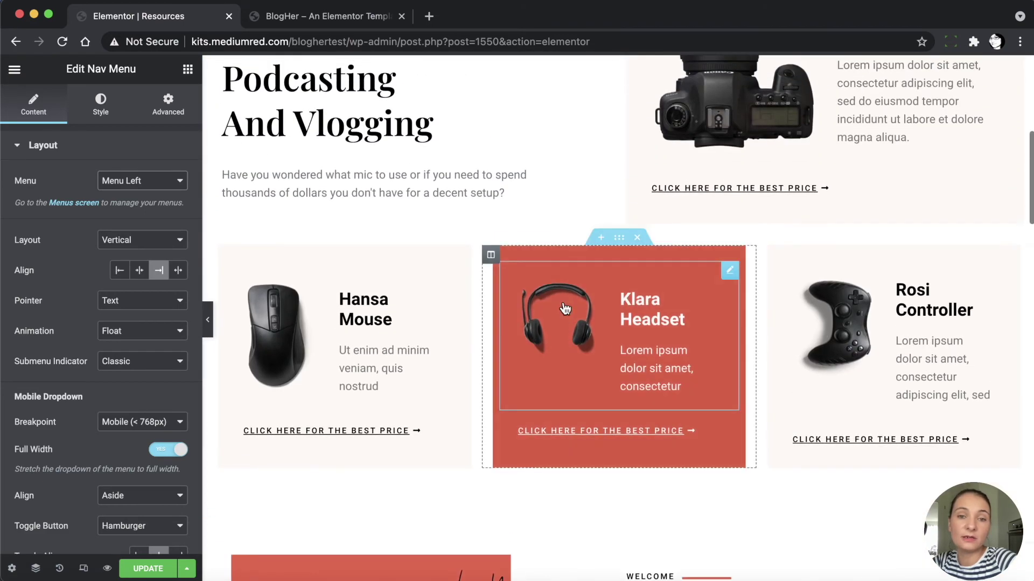
scroll(564, 306, up, 8)
scroll(546, 425, down, 7)
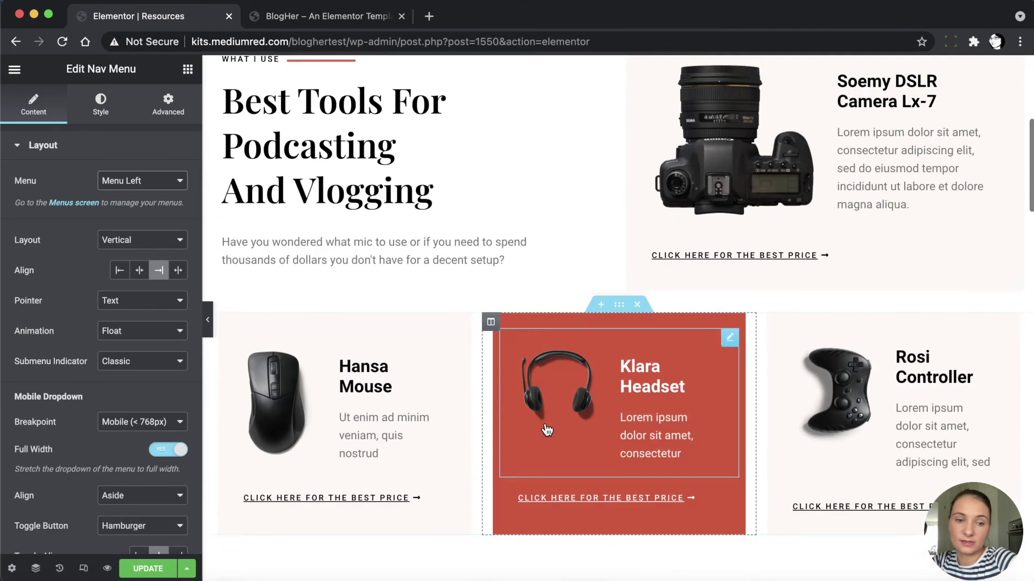
scroll(547, 429, down, 5)
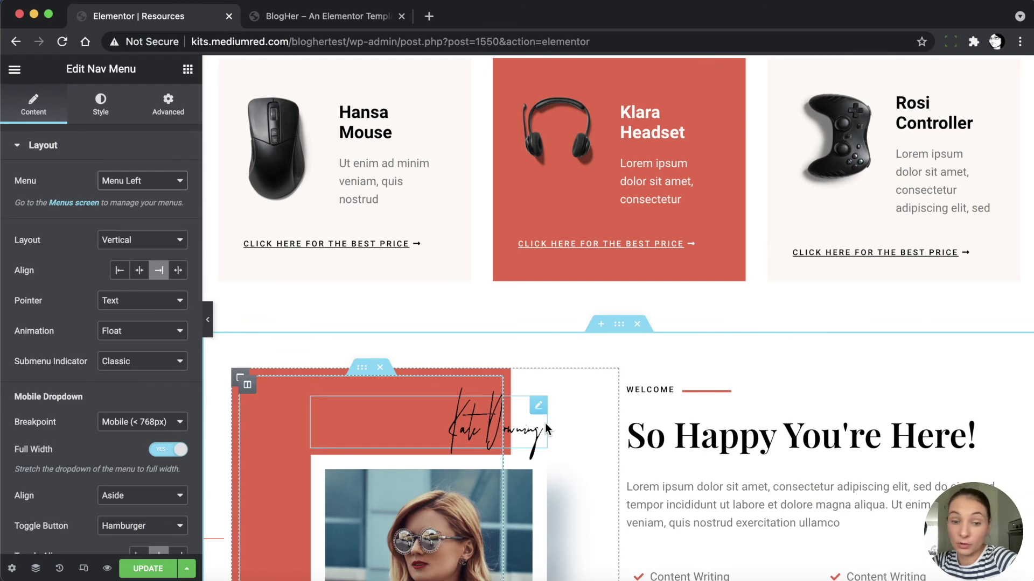
scroll(546, 429, down, 7)
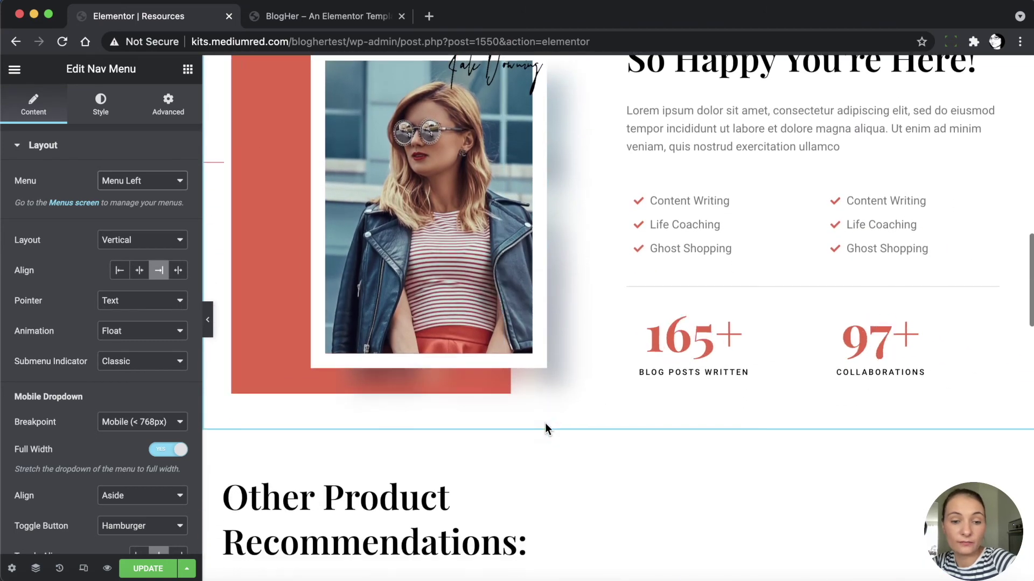
scroll(545, 429, down, 6)
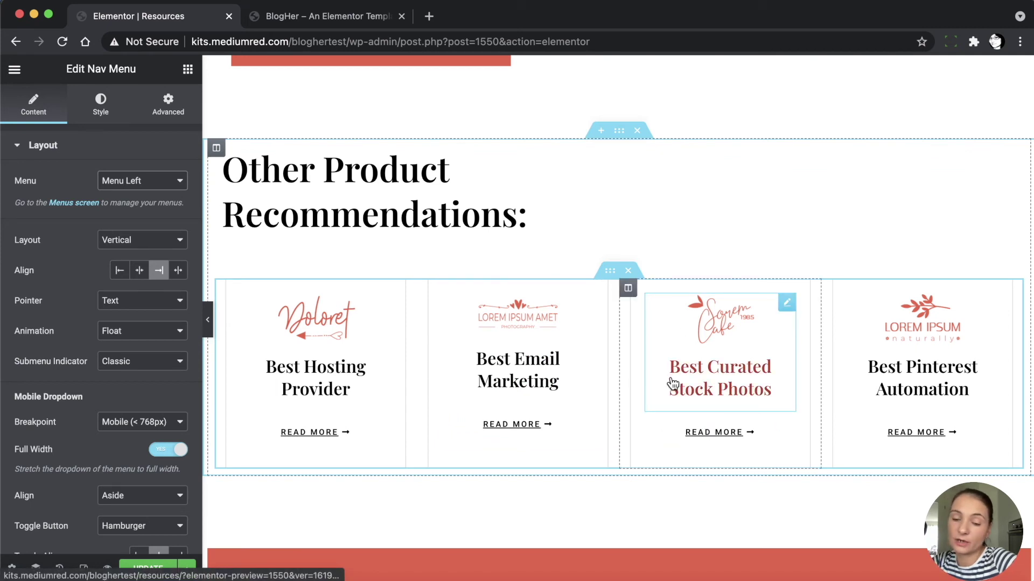
click(673, 432)
scroll(576, 503, down, 7)
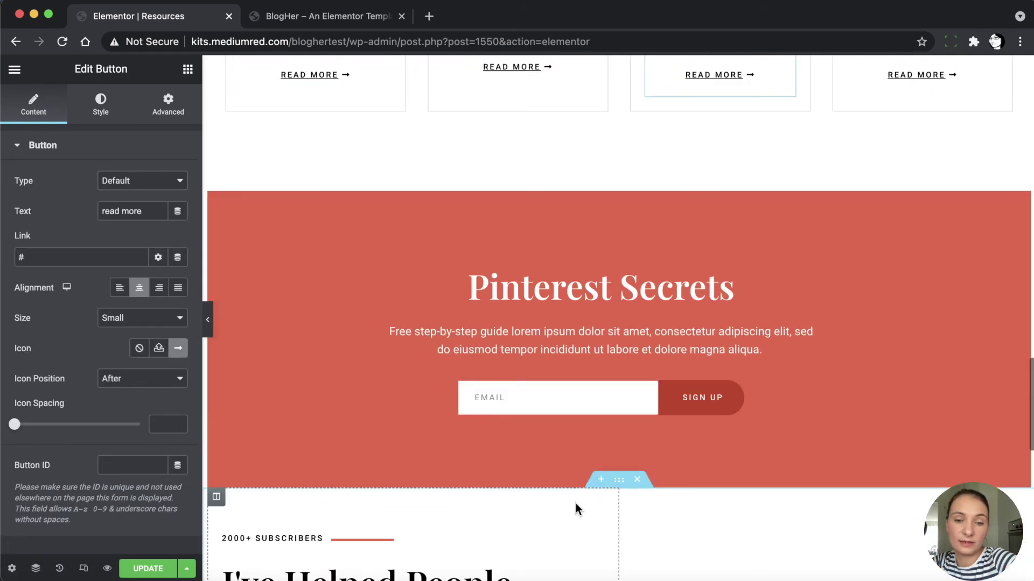
Check the email sign-up form options and save the Resources page
right_click(541, 397)
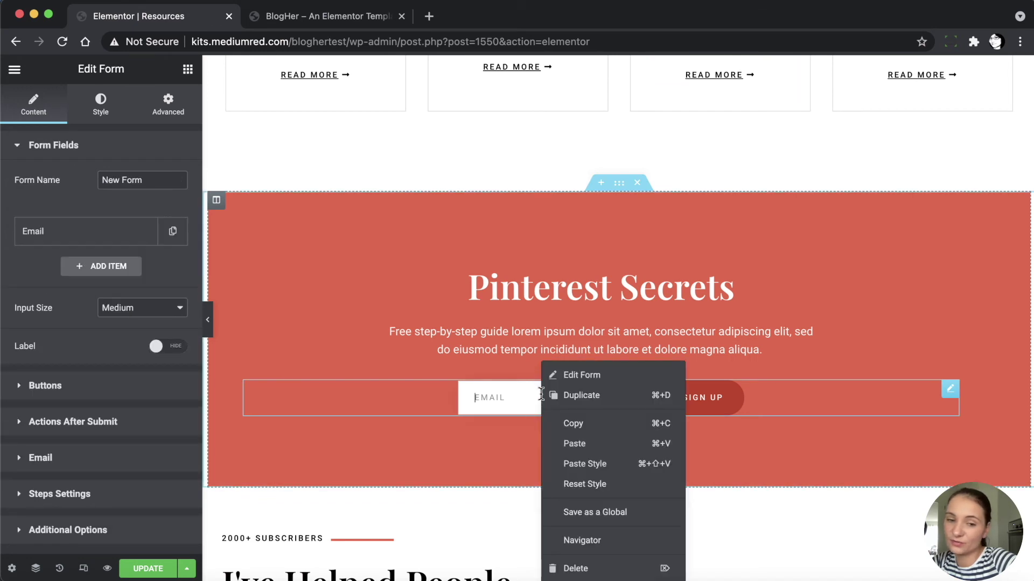
click(574, 376)
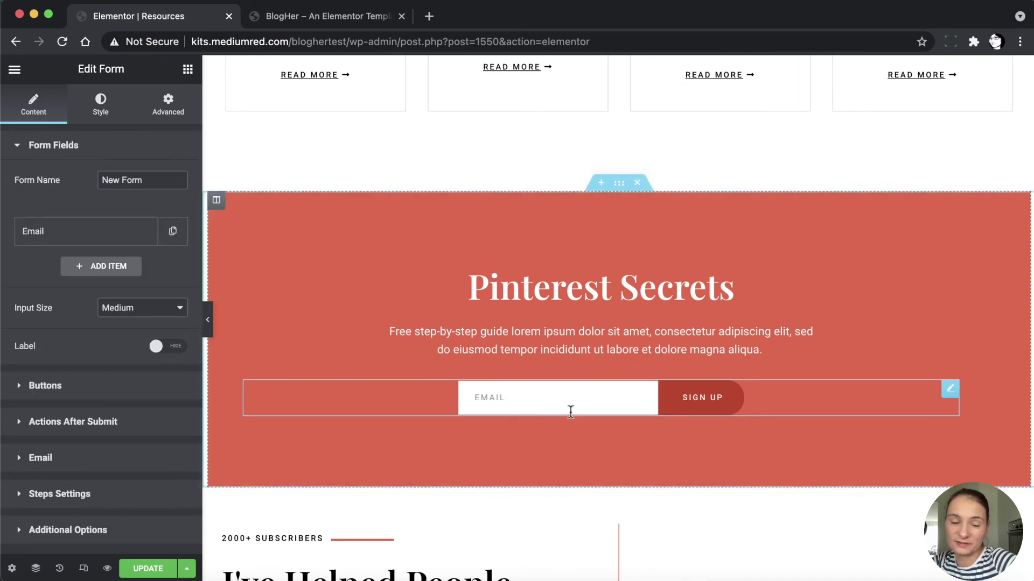
click(133, 570)
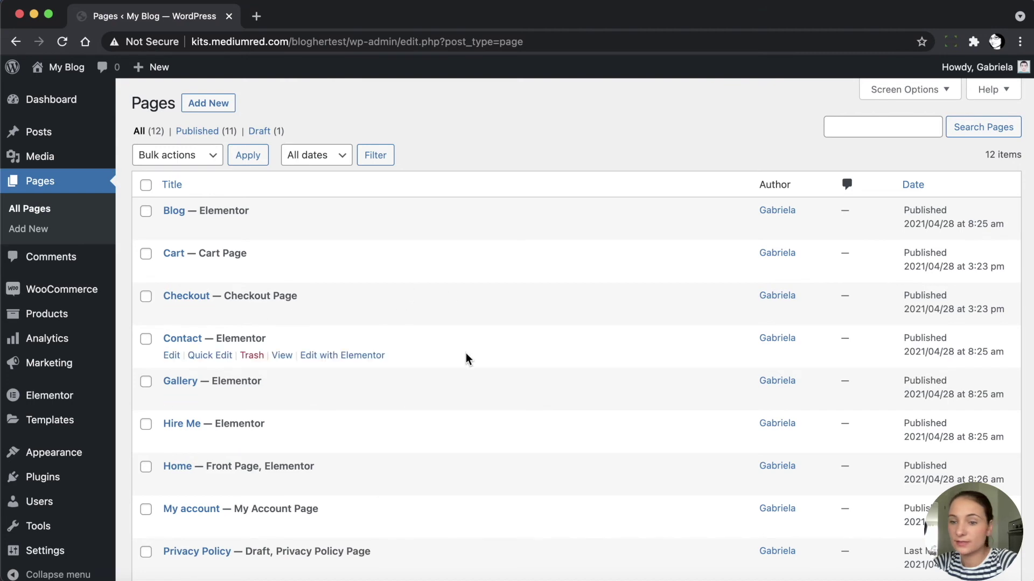
Go to the Templates list and show all 17 templates
scroll(466, 355, down, 5)
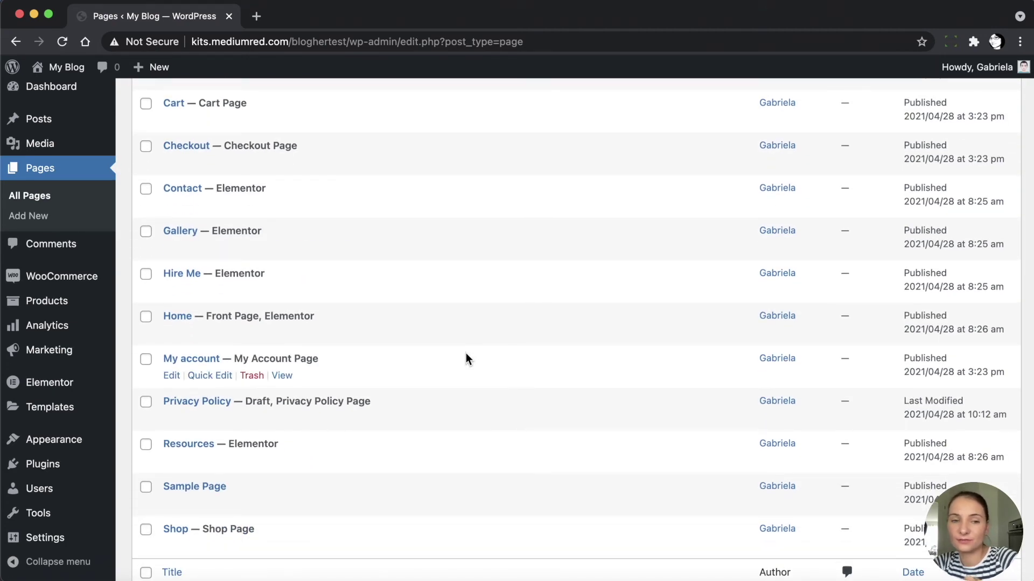
scroll(467, 355, up, 5)
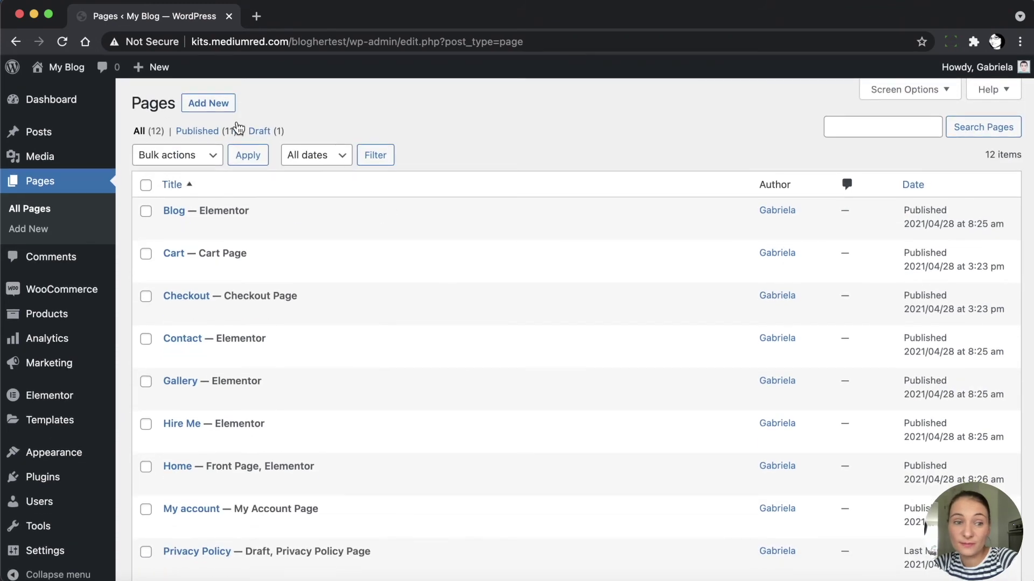
mouse_move(47, 427)
click(46, 422)
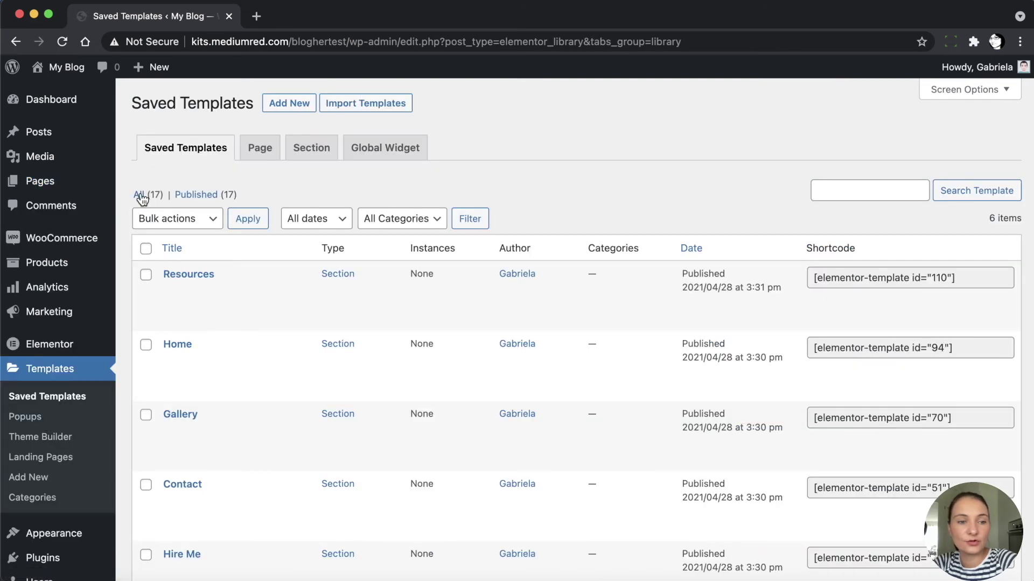
click(141, 196)
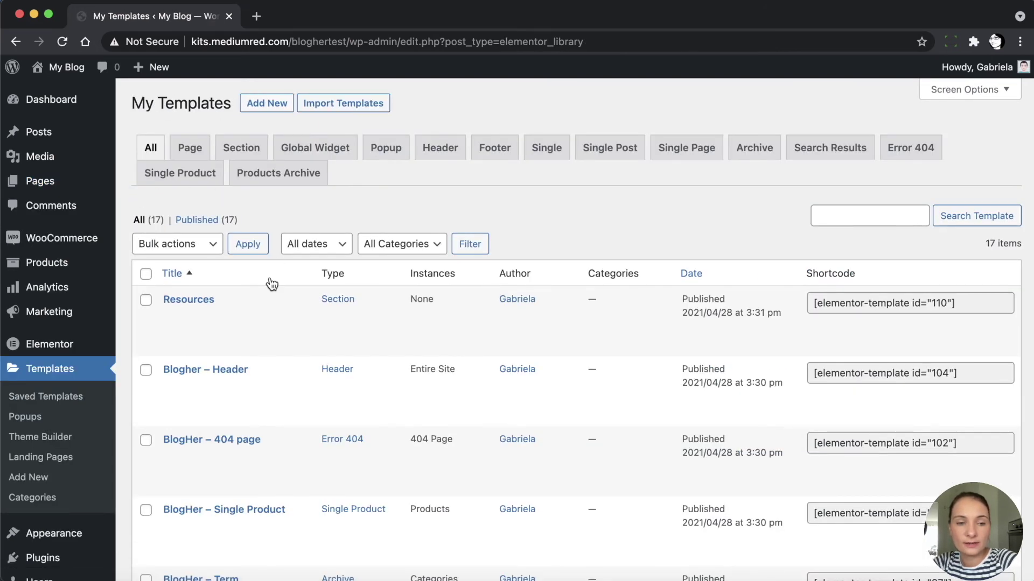
scroll(259, 306, down, 1)
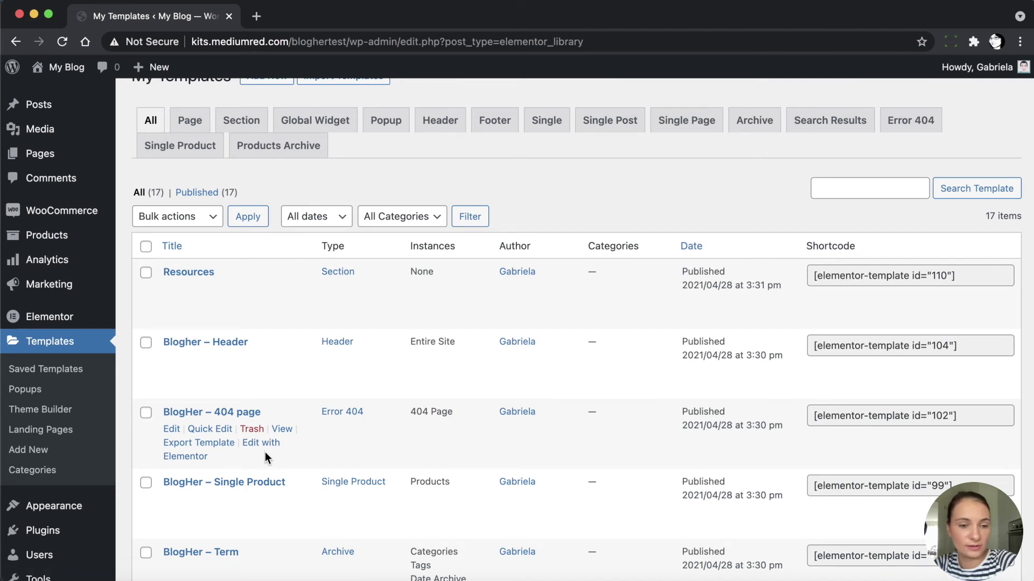
scroll(265, 451, down, 5)
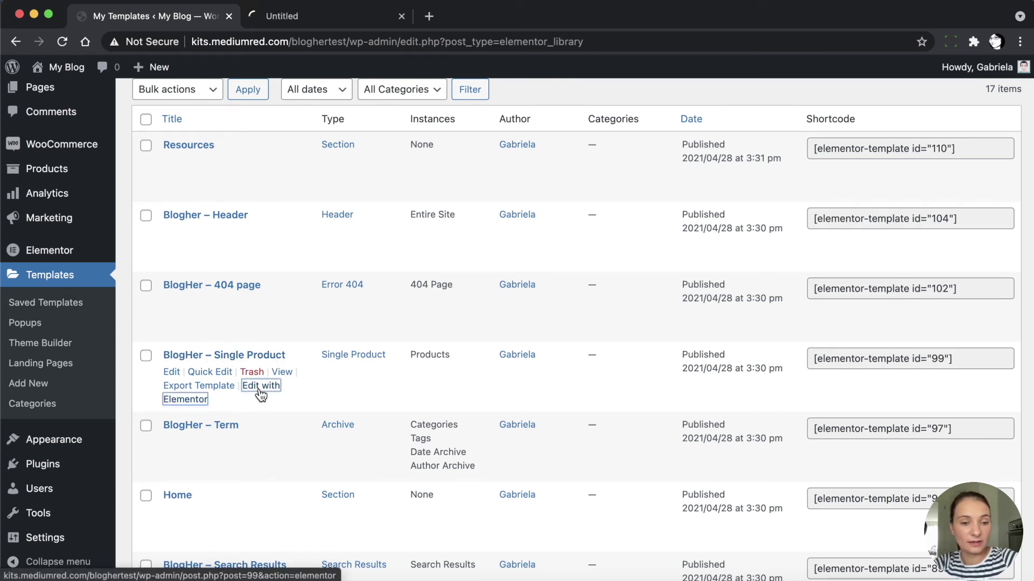
In the Single Product template, switch the vertical nav menu beside the hero to Menu Left
click(313, 17)
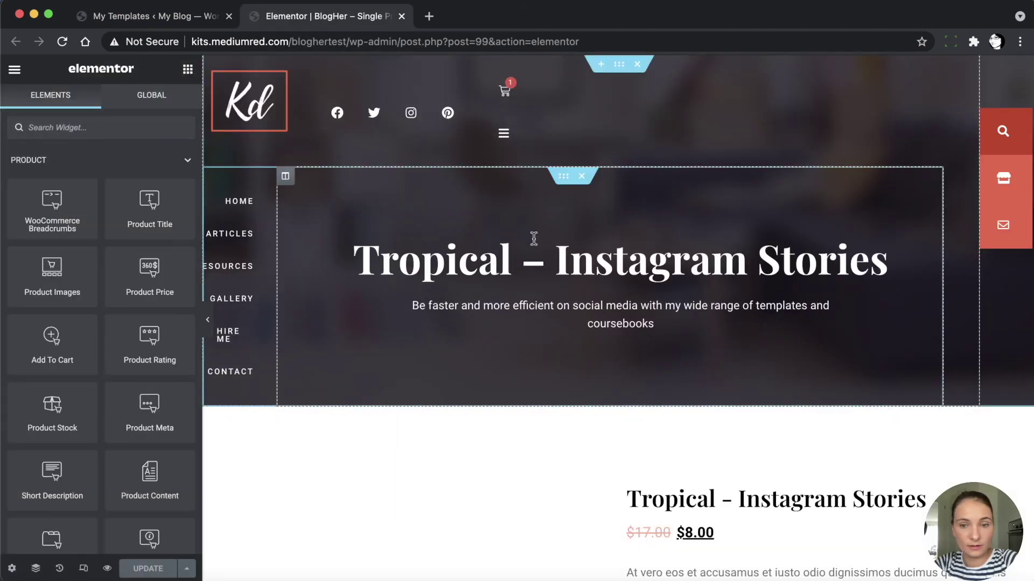
scroll(474, 384, down, 1)
scroll(473, 382, down, 7)
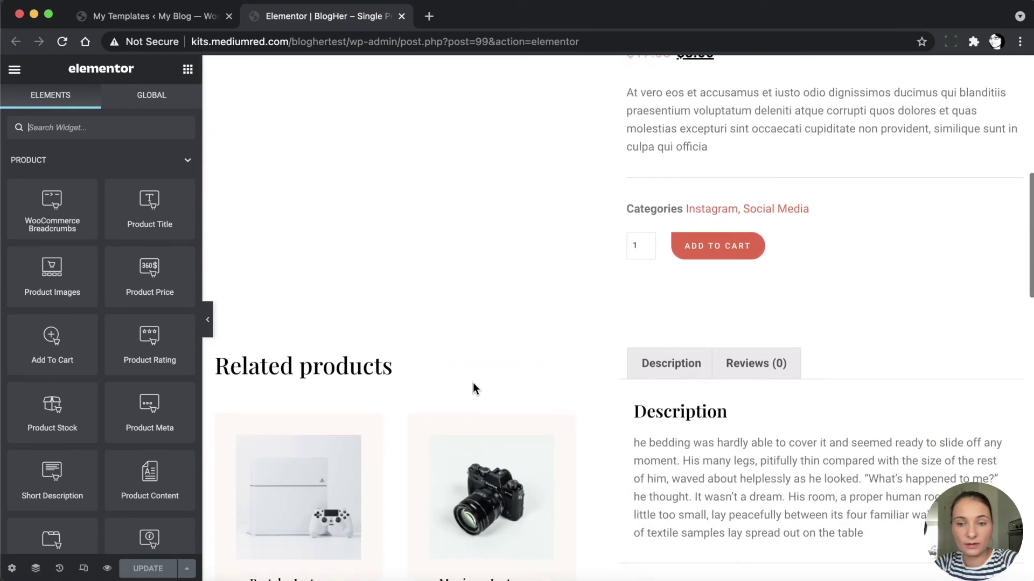
scroll(473, 383, down, 3)
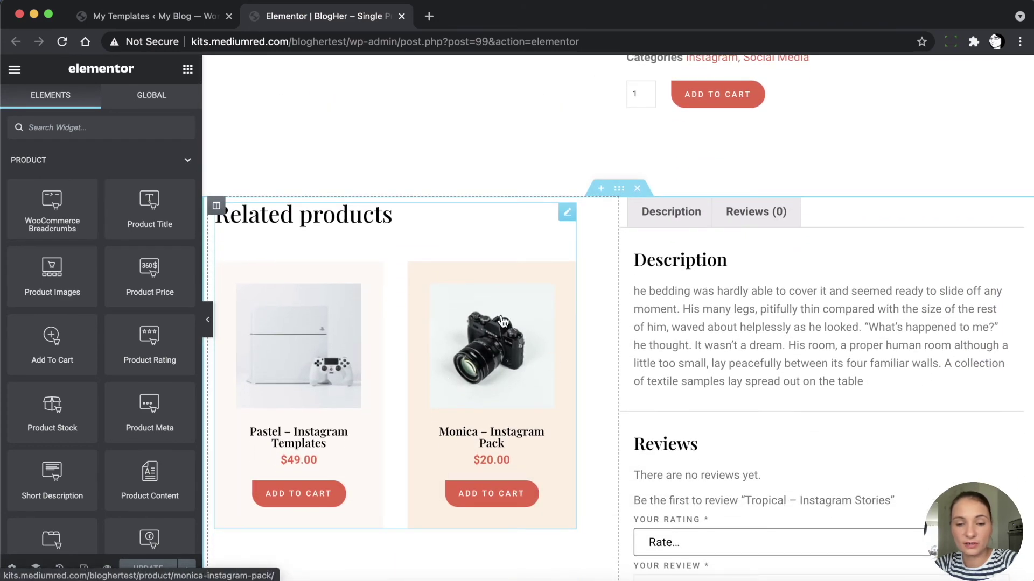
scroll(515, 498, down, 11)
scroll(514, 498, up, 20)
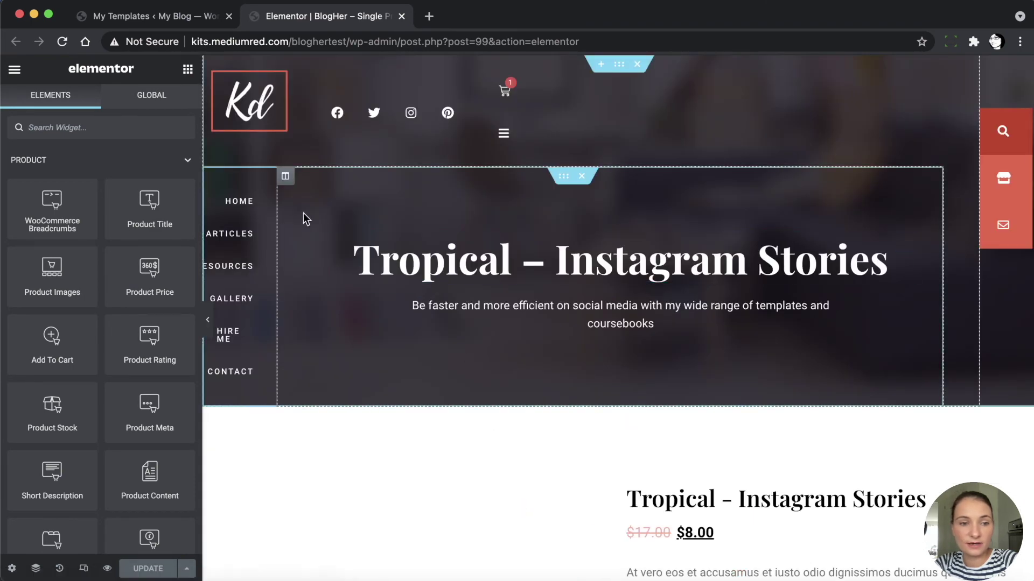
click(239, 194)
click(128, 185)
click(137, 197)
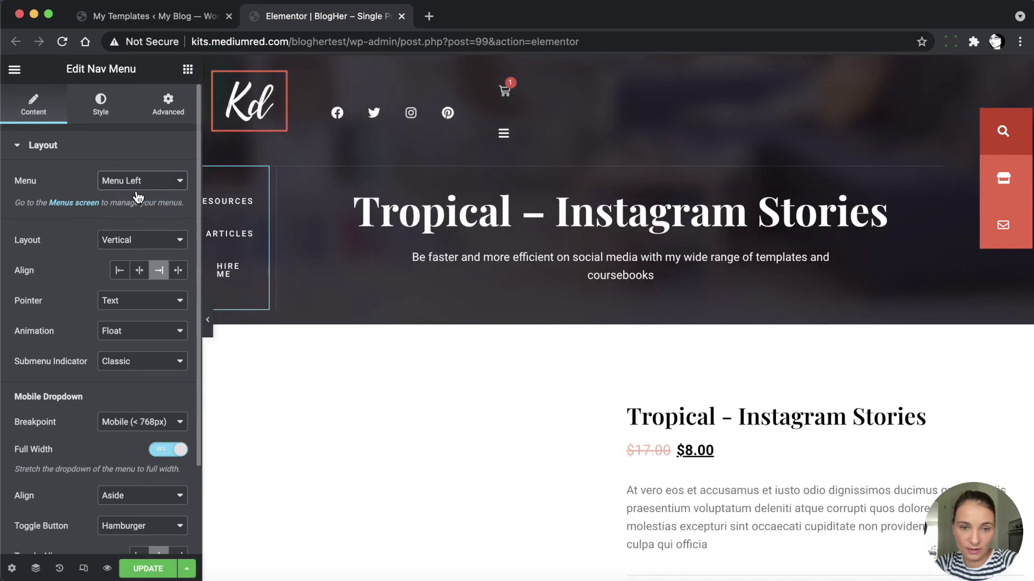
Review the Instant Shipment, Safe Payment, 30 Days Returns and Top Quality guarantee boxes
scroll(453, 353, down, 10)
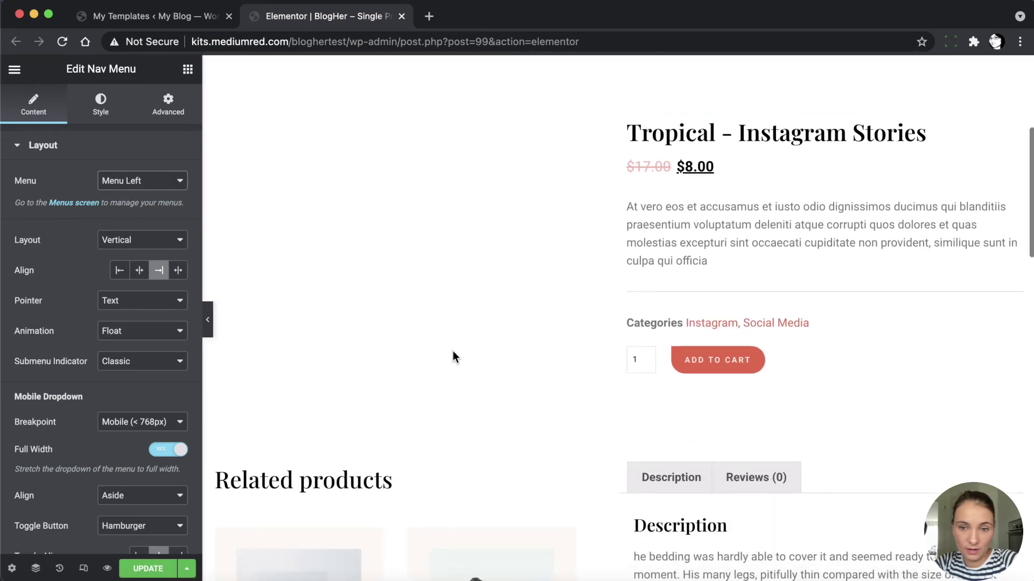
scroll(454, 358, down, 8)
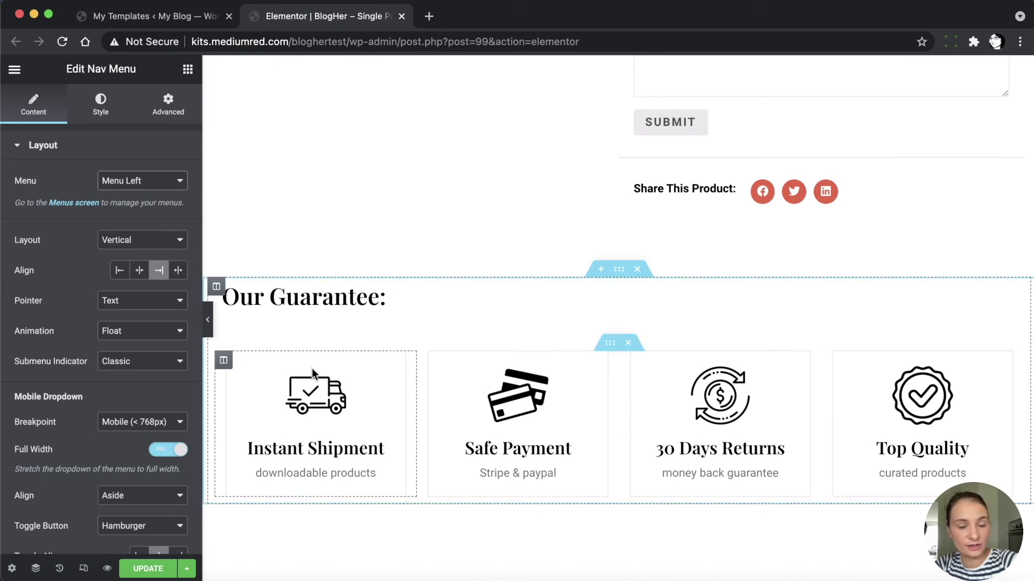
click(295, 426)
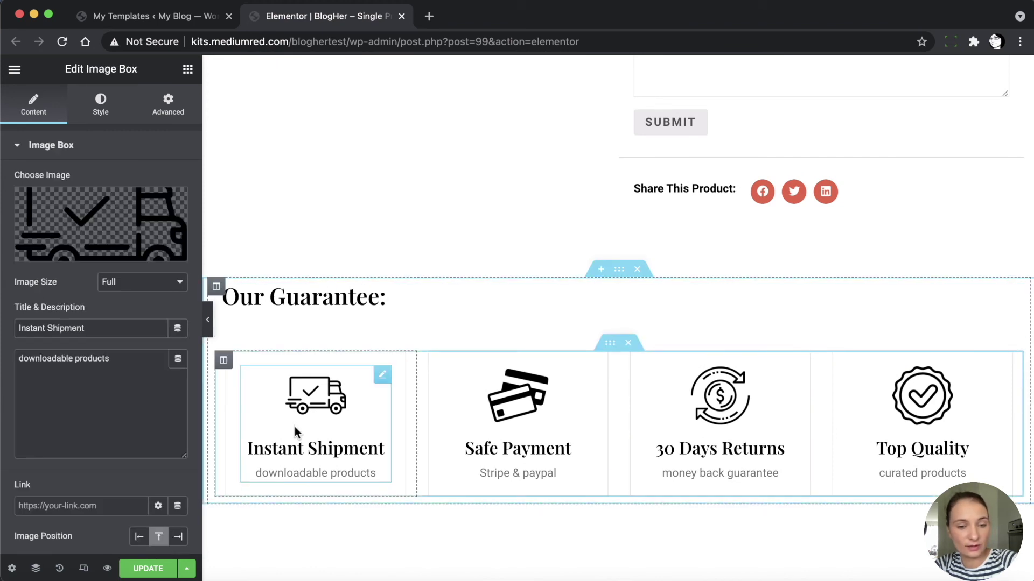
click(526, 424)
click(729, 400)
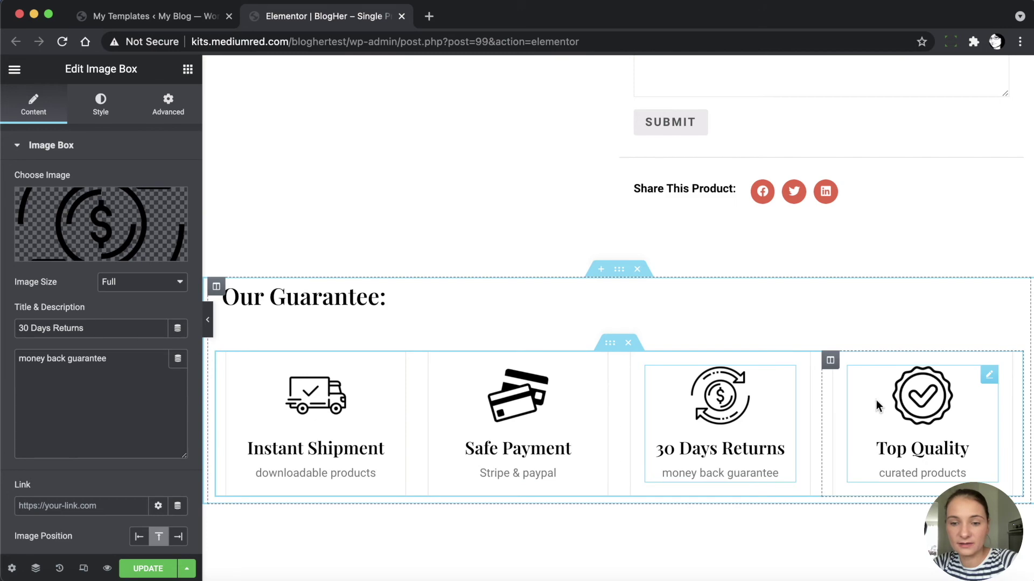
click(897, 412)
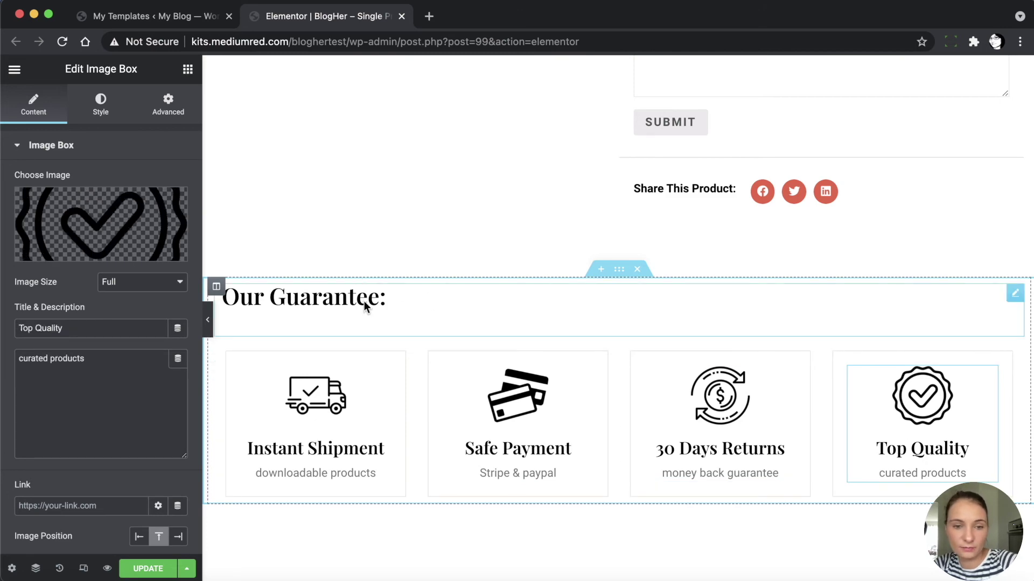
scroll(479, 382, down, 10)
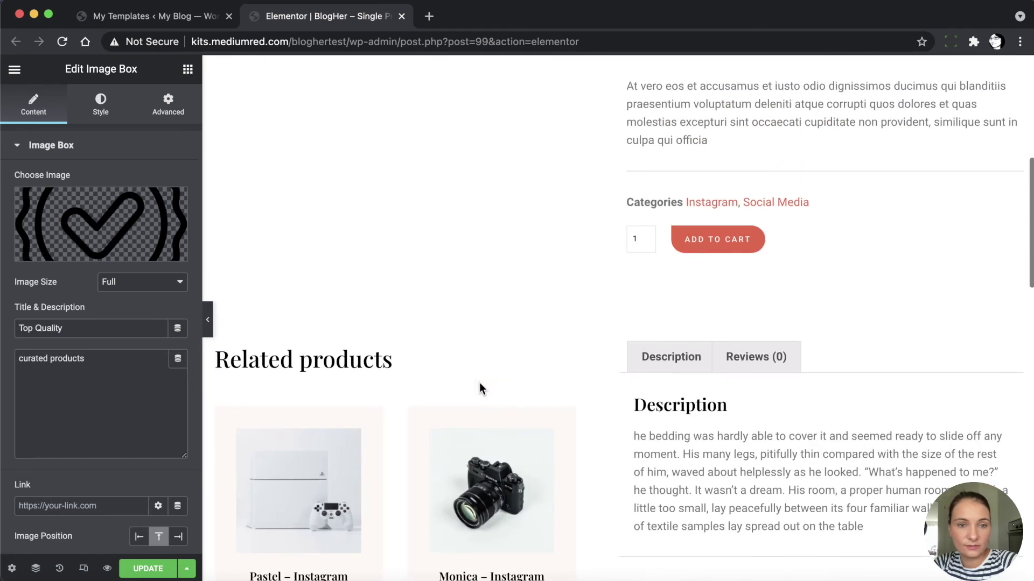
scroll(479, 382, up, 10)
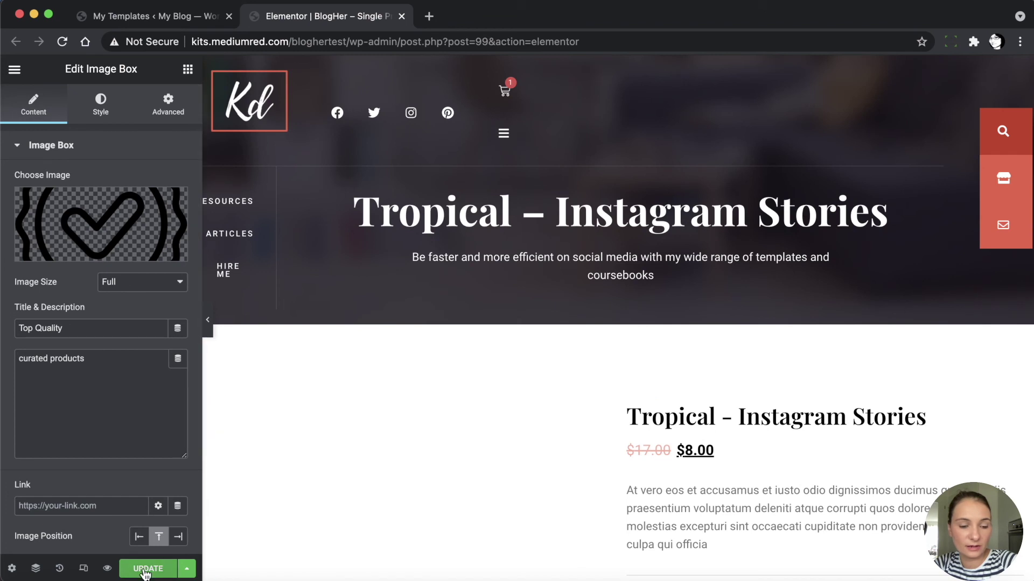
click(14, 68)
Exit to the dashboard, return to Templates, and edit BlogHer – Term with Elementor
click(116, 334)
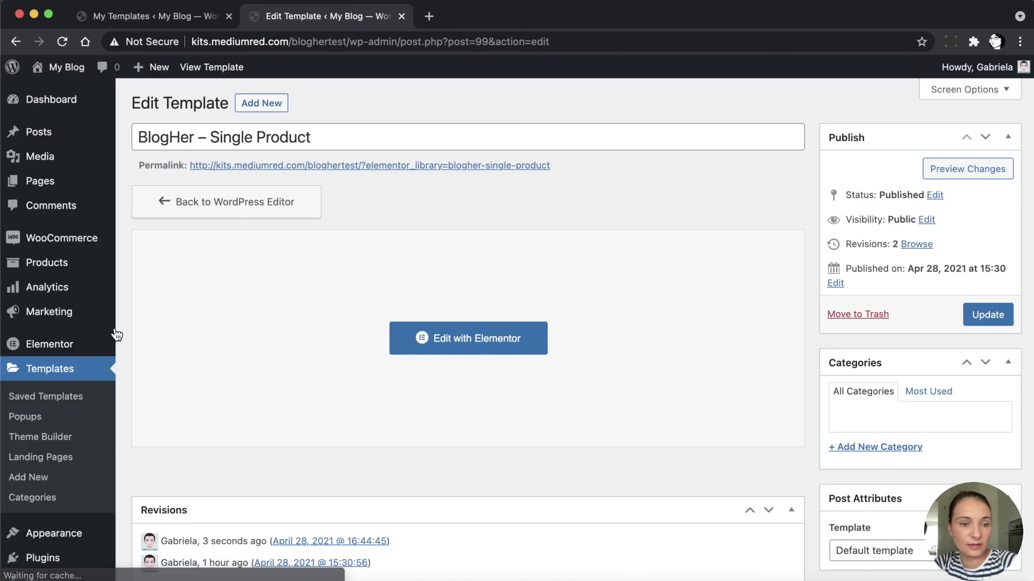
click(40, 371)
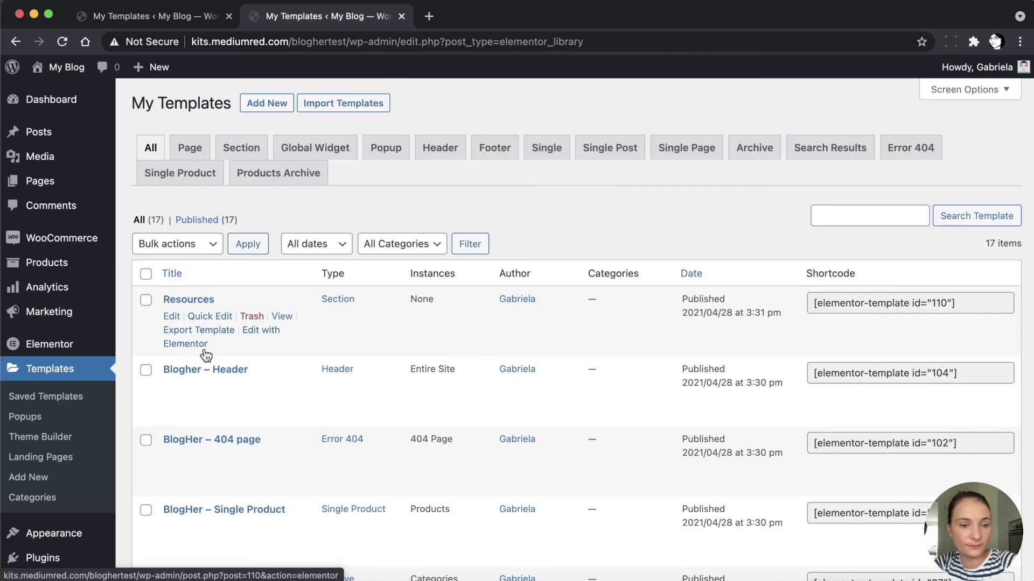
scroll(205, 369, down, 5)
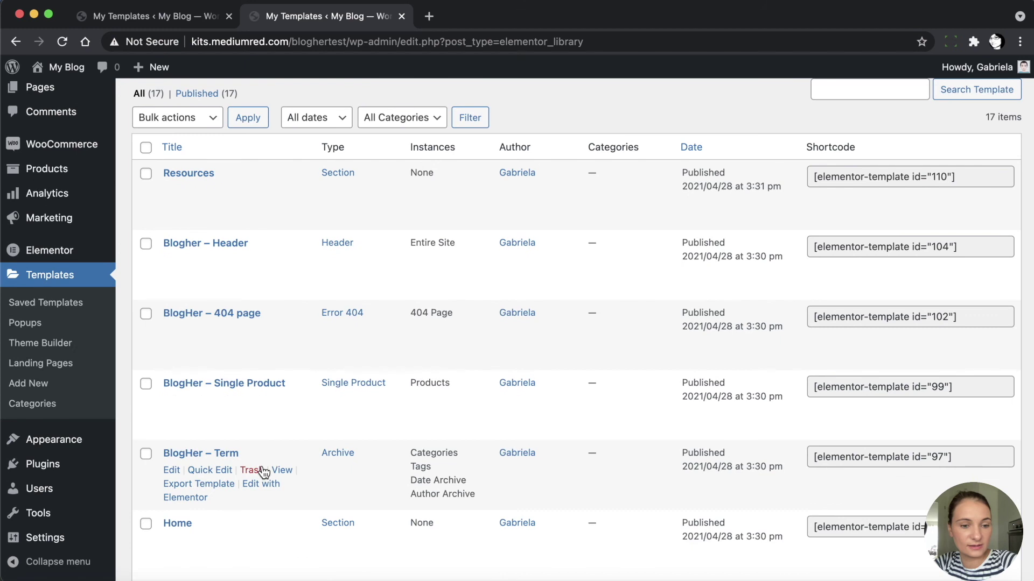
scroll(262, 467, down, 7)
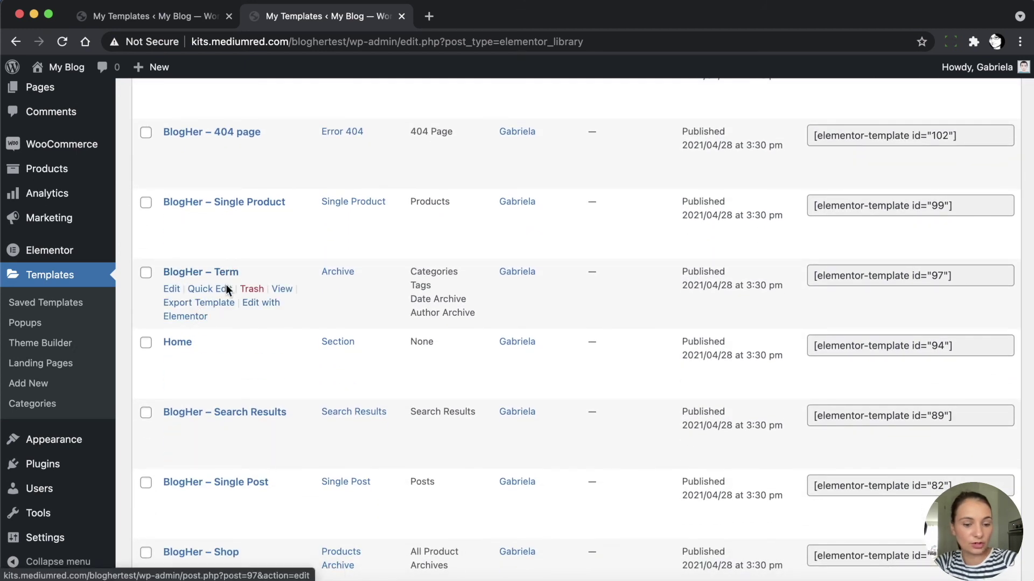
super+click(194, 318)
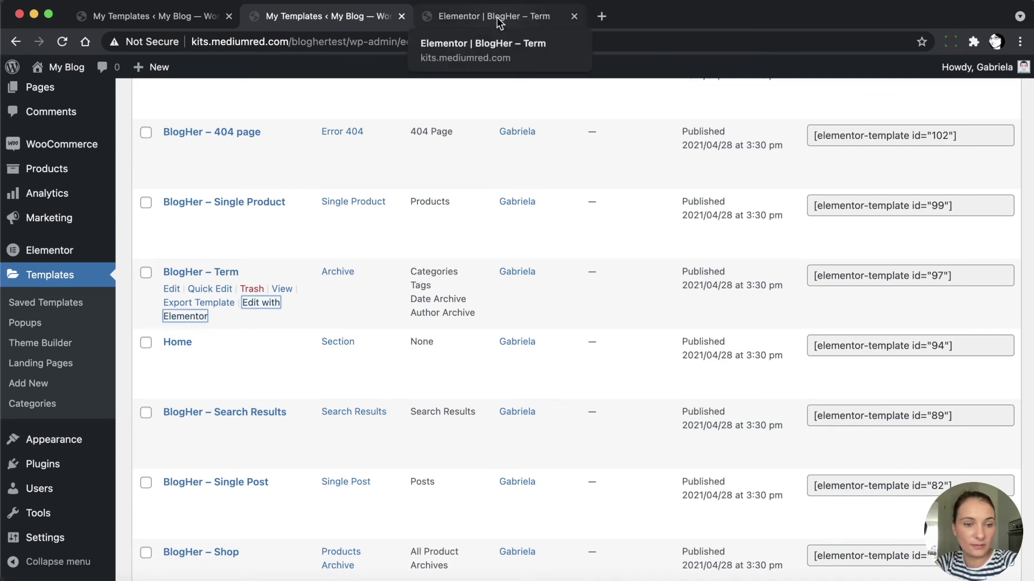
Set the BlogHer – Term template's side navigation widget to Menu Left
click(497, 18)
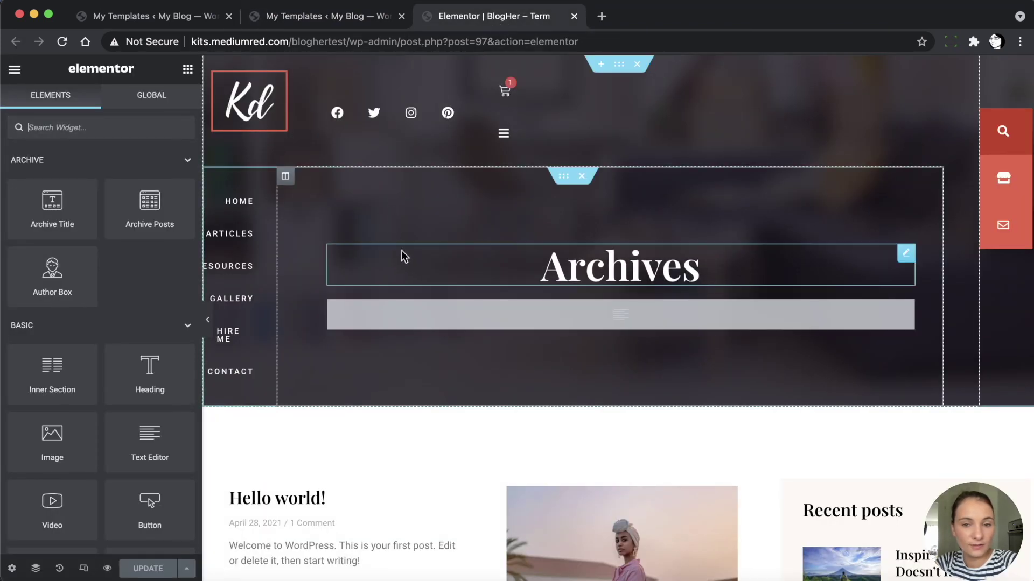
scroll(412, 325, down, 1)
scroll(412, 324, down, 1)
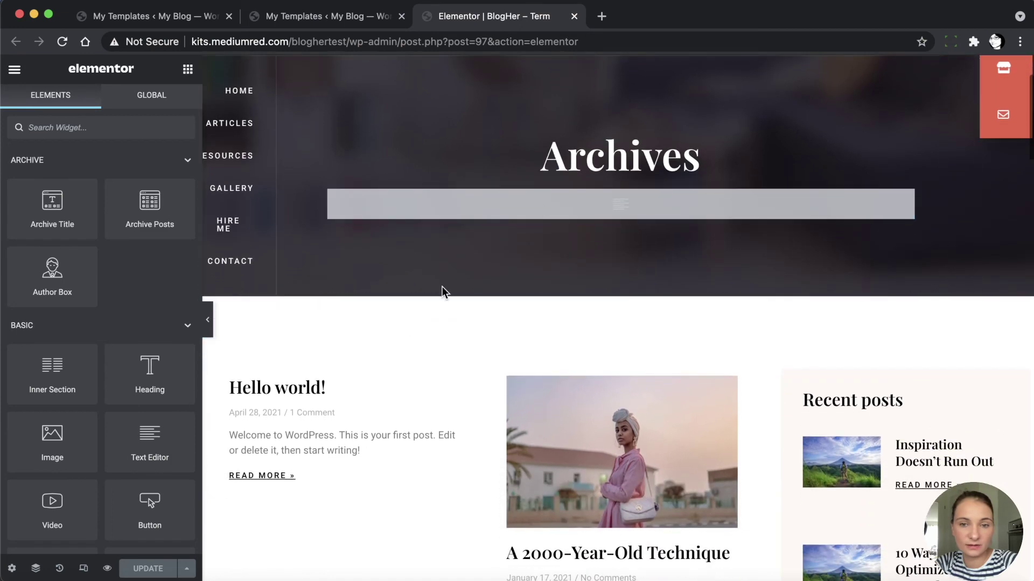
scroll(423, 404, down, 4)
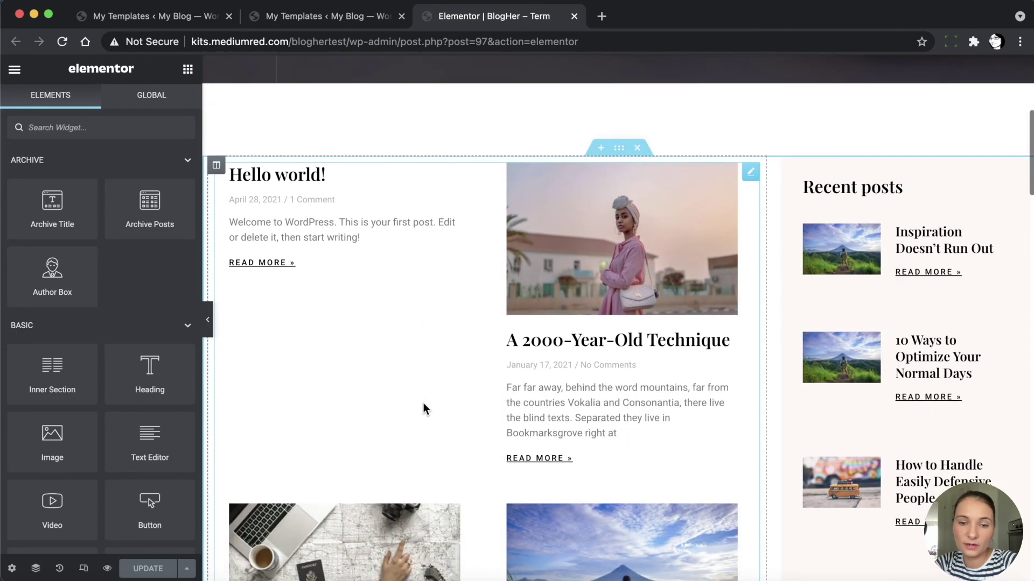
scroll(424, 403, down, 2)
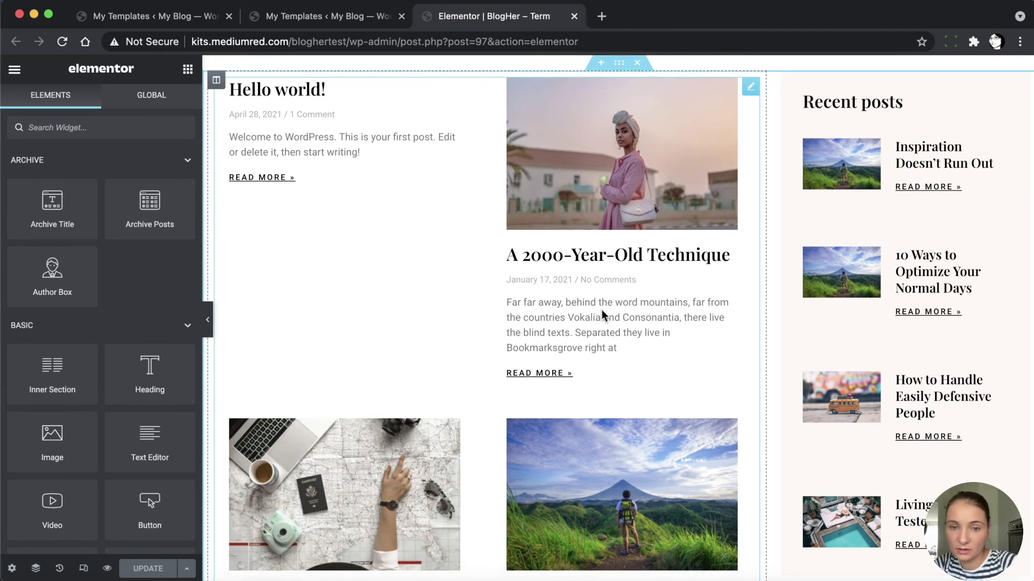
scroll(601, 315, down, 10)
scroll(603, 317, down, 6)
scroll(602, 309, up, 3)
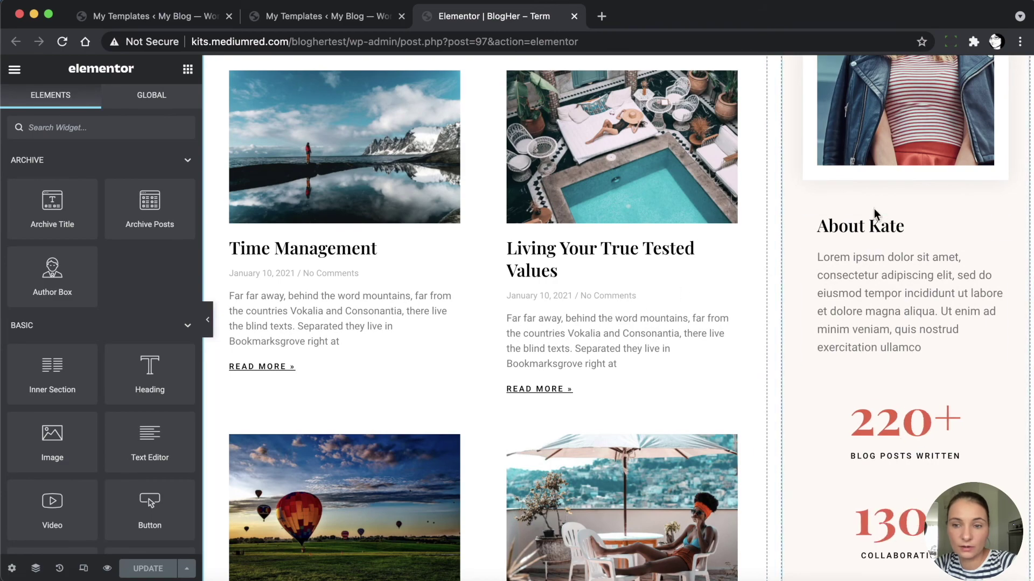
scroll(910, 387, down, 2)
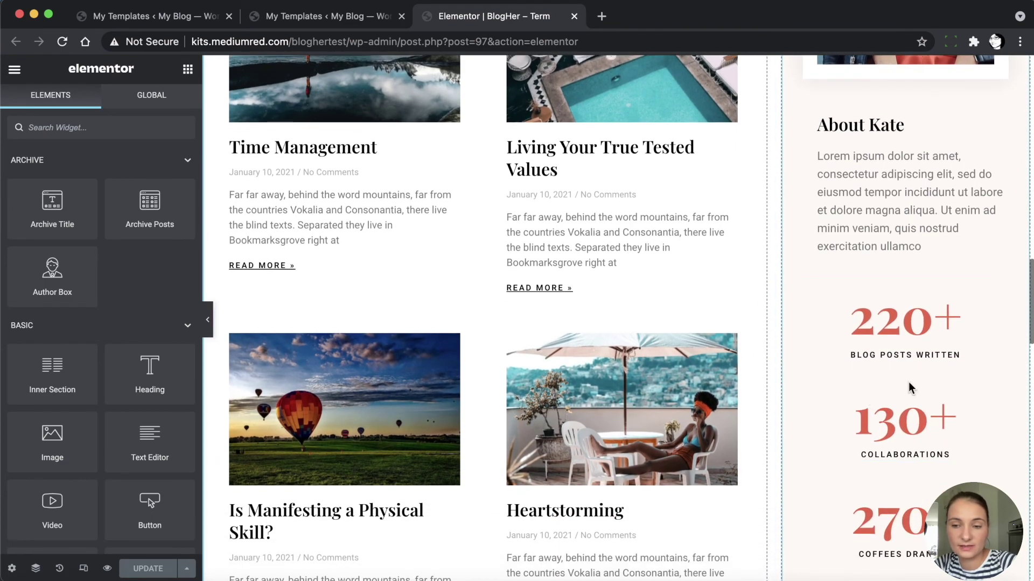
scroll(886, 517, down, 10)
scroll(885, 514, up, 20)
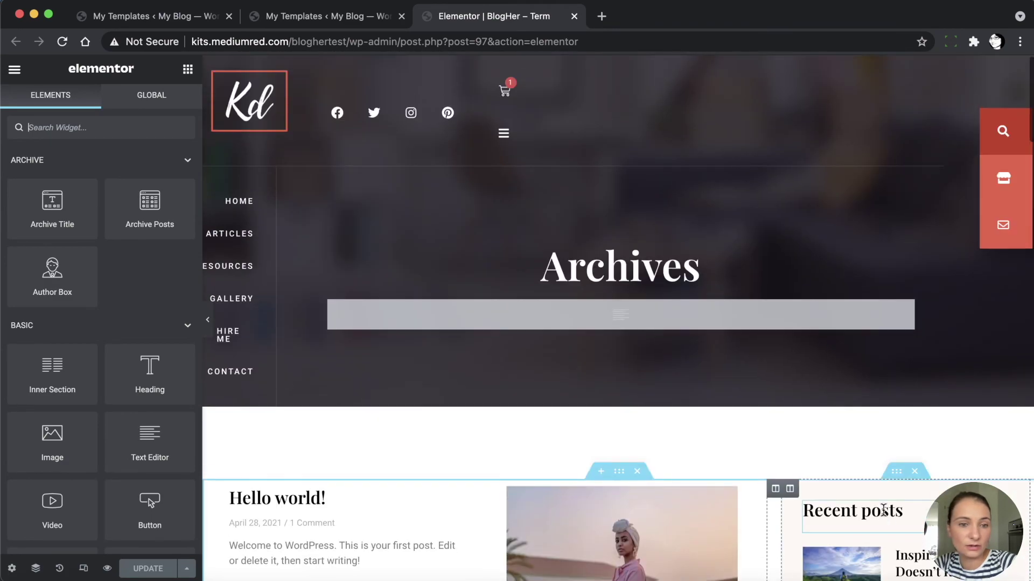
click(245, 186)
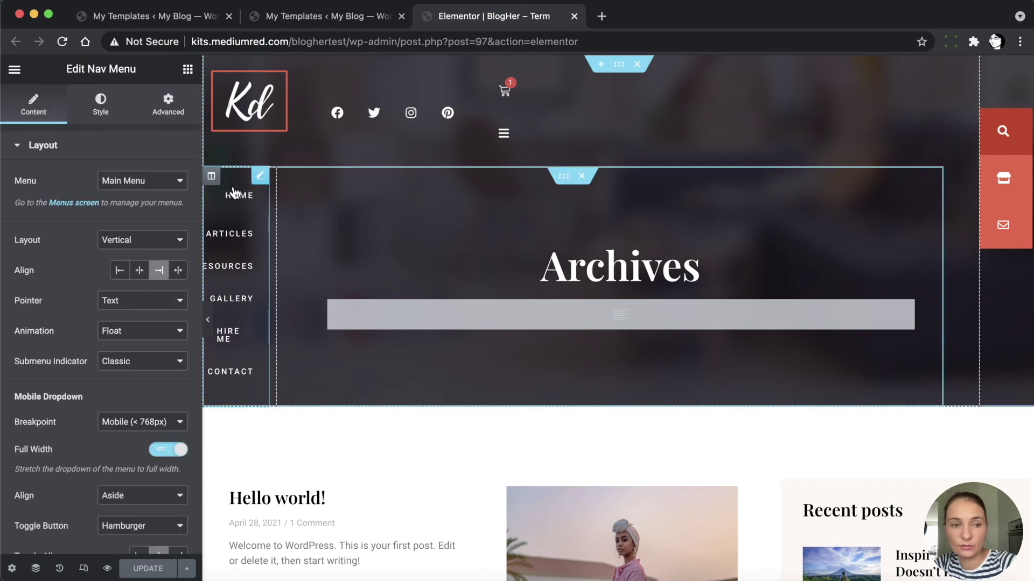
click(135, 180)
click(141, 193)
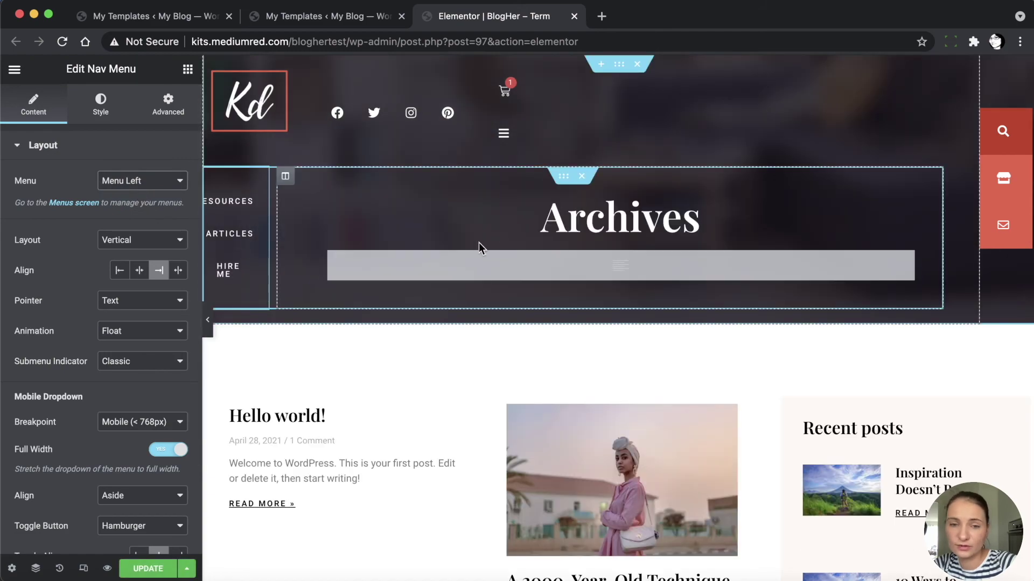
Check the Pinterest Secrets signup form, then close the Term template editor
scroll(377, 345, down, 20)
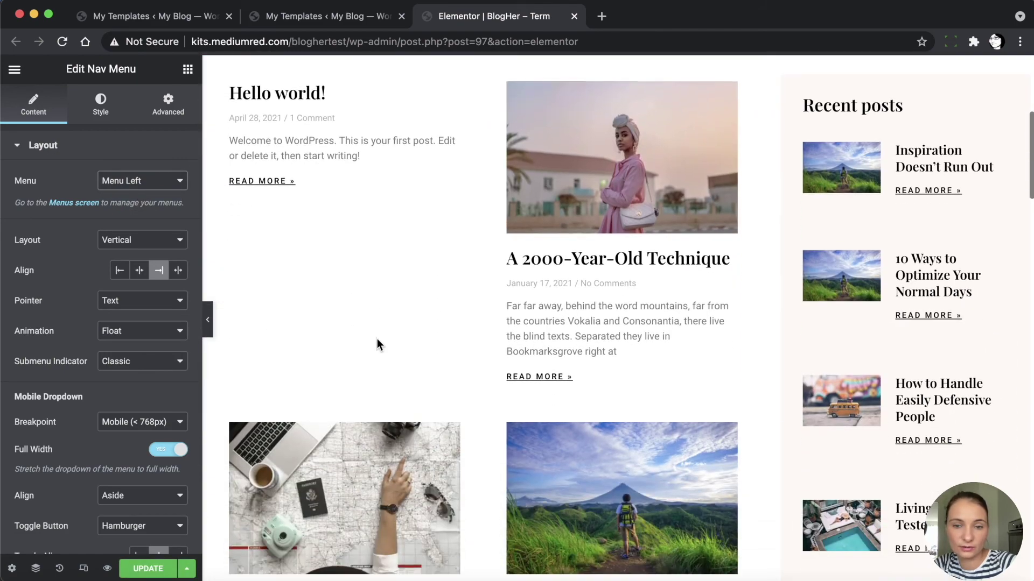
scroll(377, 338, down, 10)
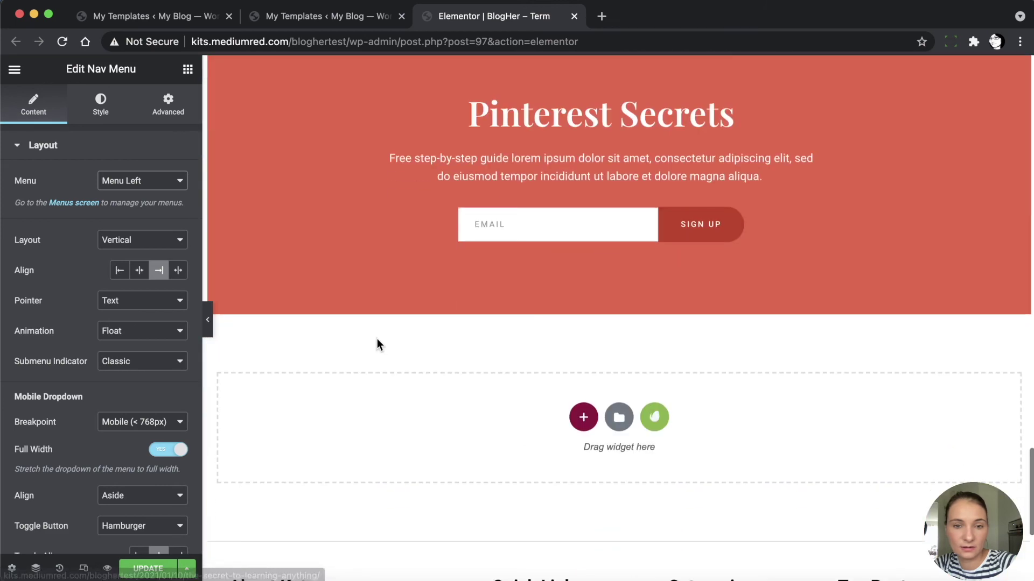
click(532, 226)
right_click(527, 226)
click(553, 246)
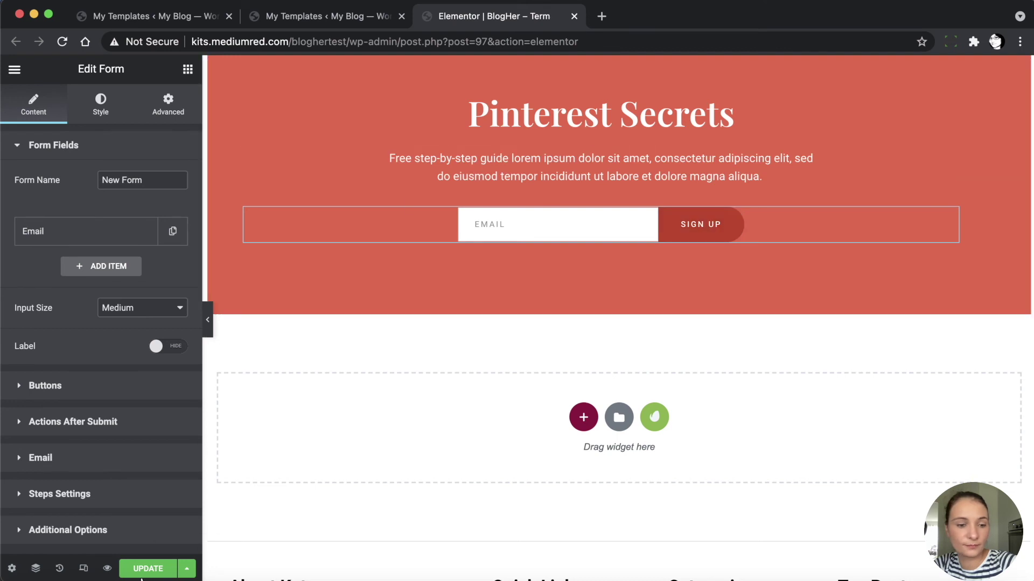
click(575, 16)
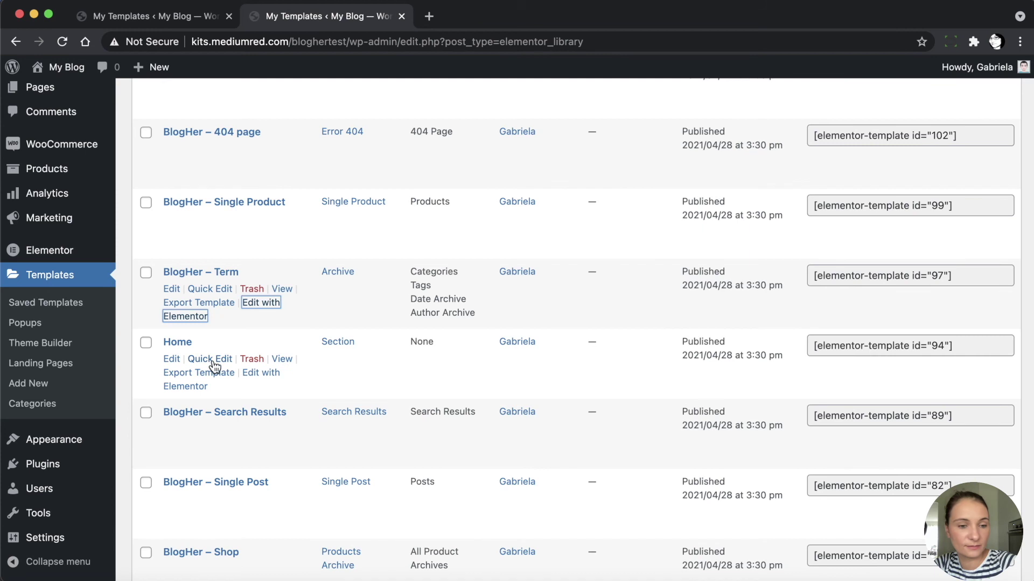
Edit BlogHer – Search Results with Elementor and switch to its editor tab
scroll(221, 344, down, 5)
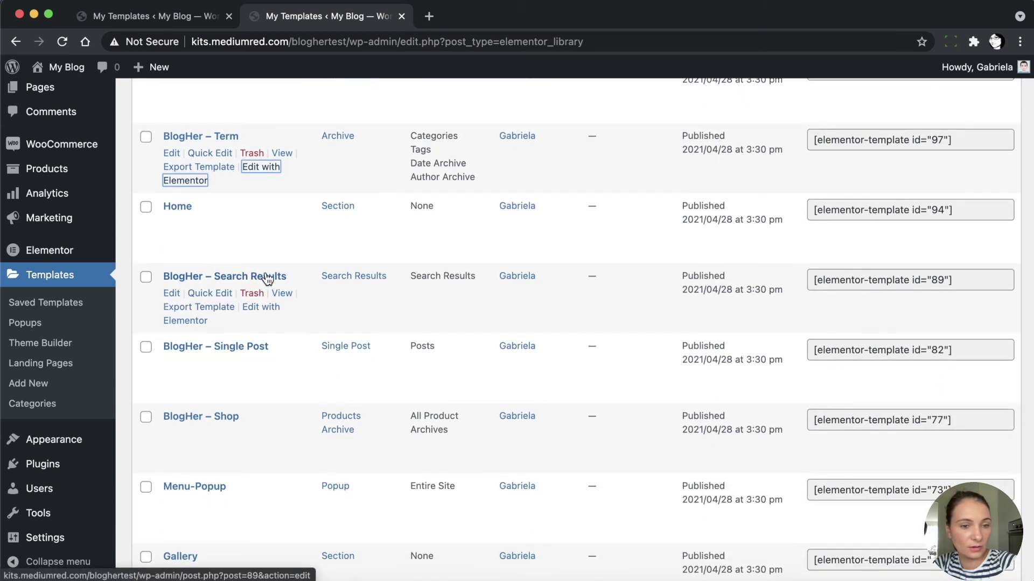
super+click(266, 314)
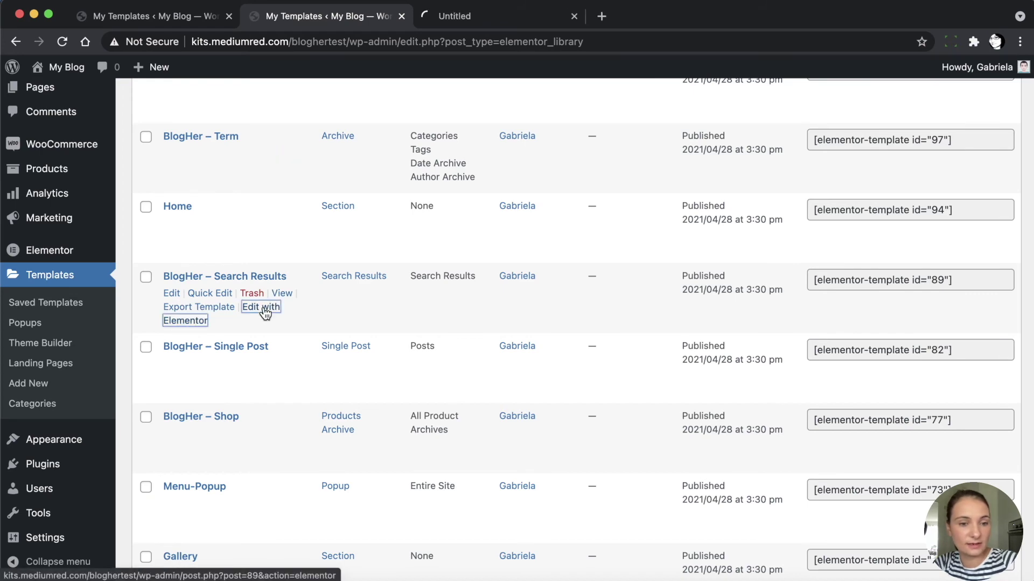
click(482, 18)
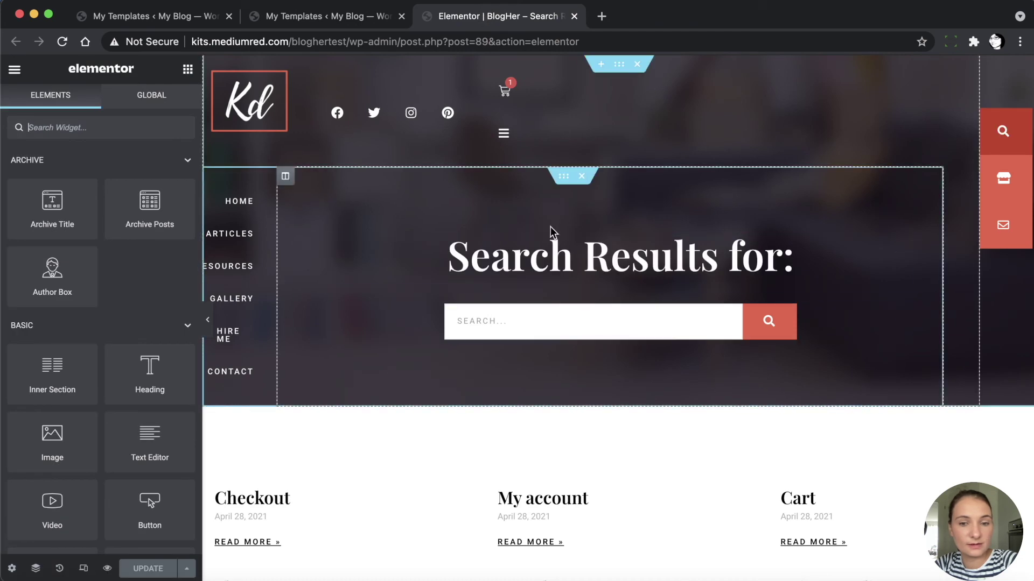
Set the Search Results template's side navigation menu to Menu Left
scroll(394, 371, down, 2)
scroll(395, 372, down, 5)
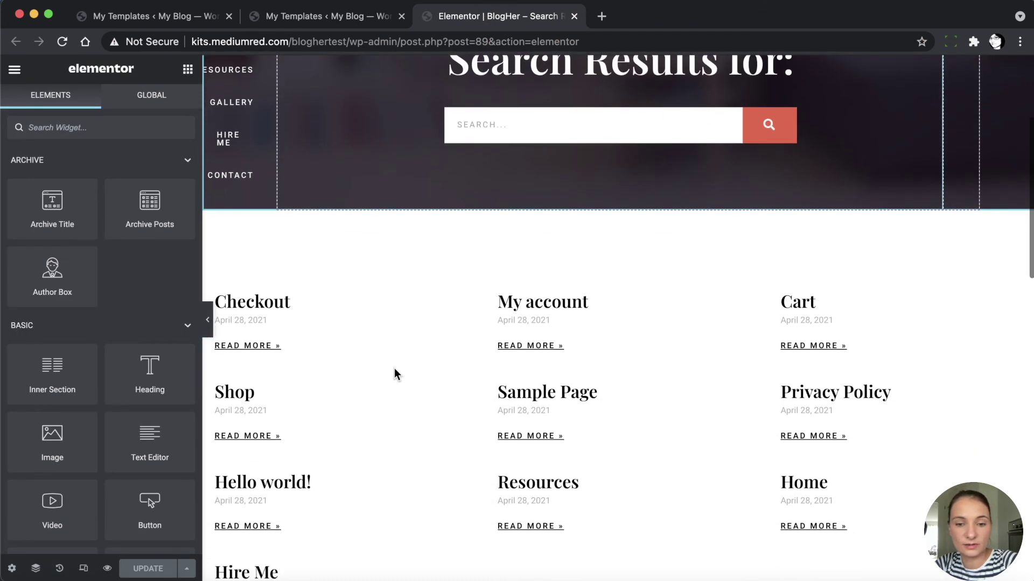
scroll(394, 371, up, 7)
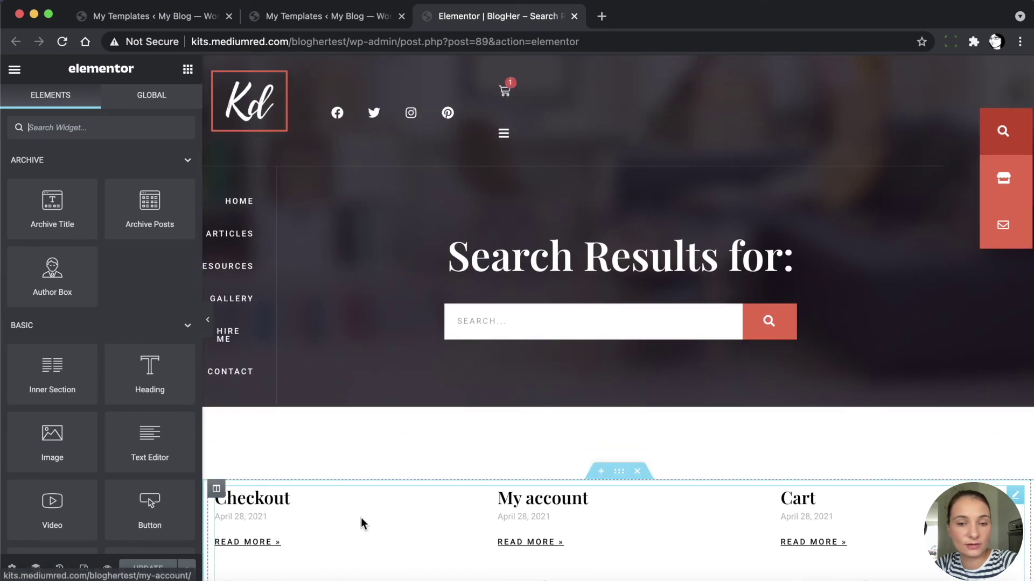
click(258, 178)
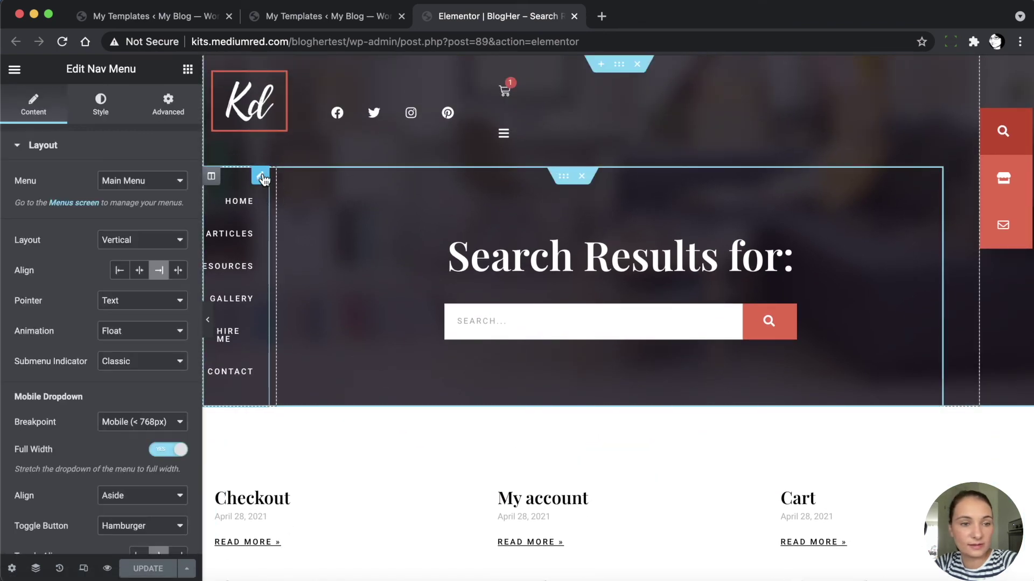
click(122, 186)
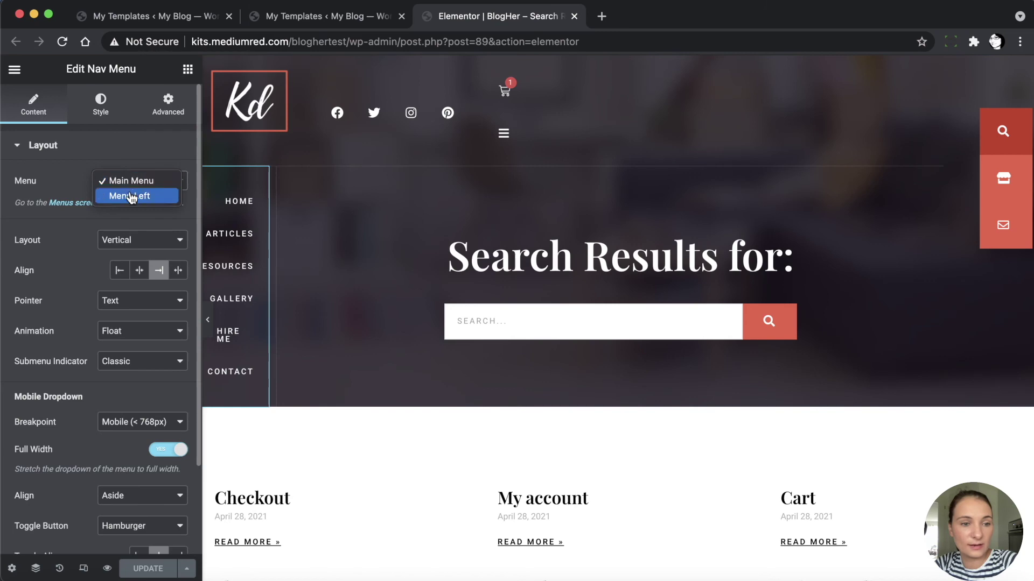
click(130, 196)
Review the signup form's settings, then close the Search Results template editor
scroll(339, 300, down, 10)
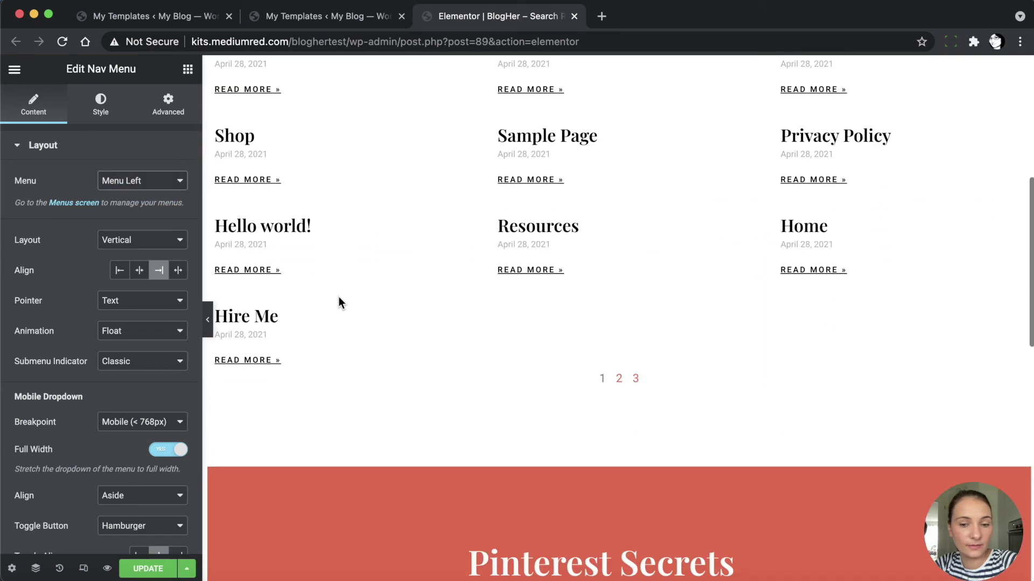
right_click(535, 403)
click(560, 372)
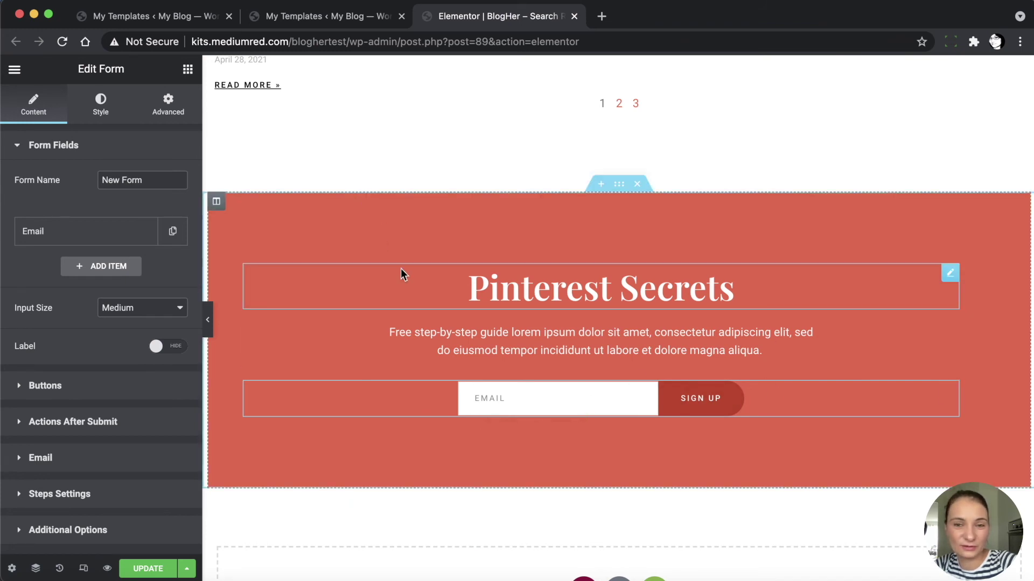
scroll(401, 274, up, 6)
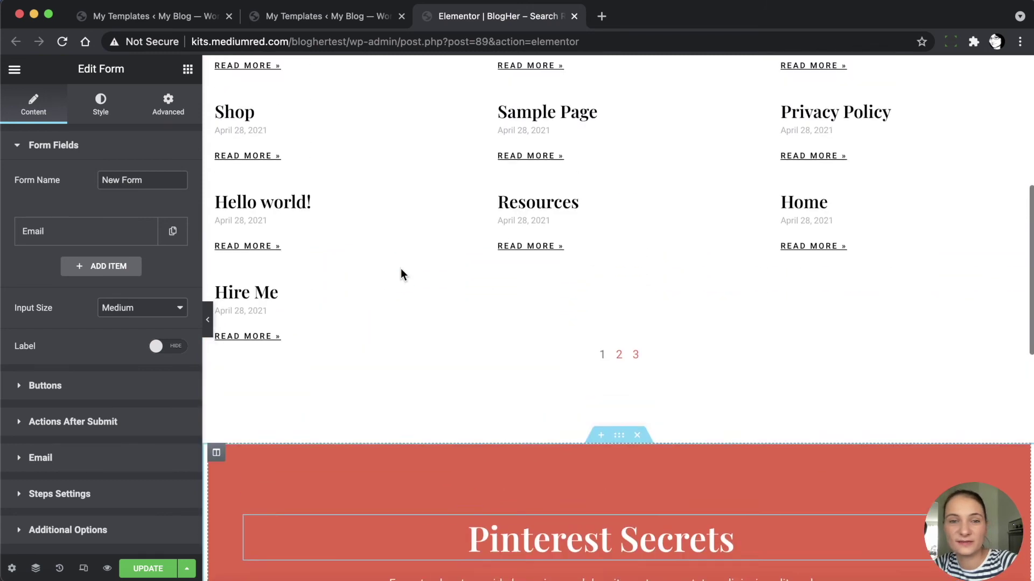
scroll(400, 268, up, 6)
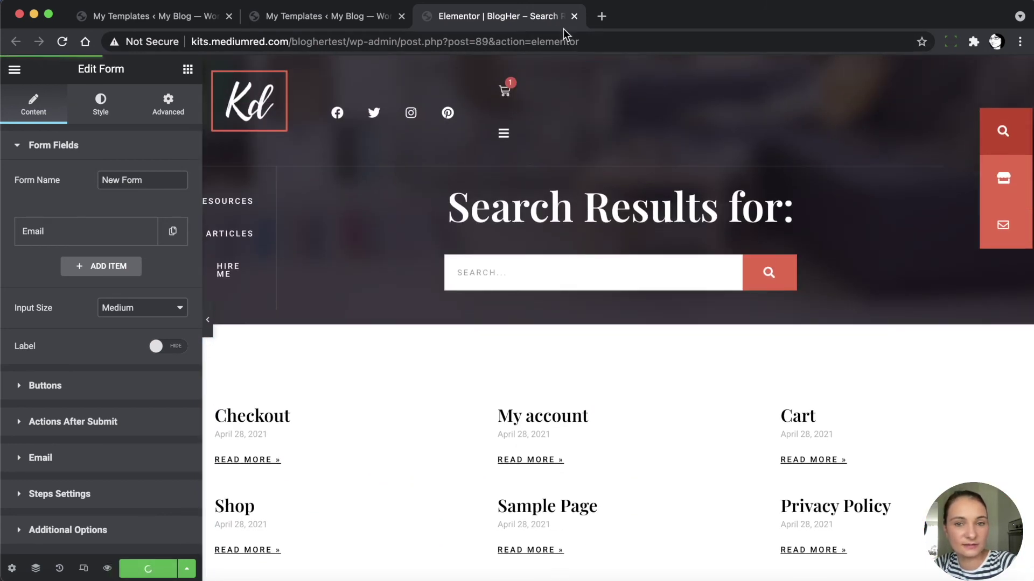
click(574, 16)
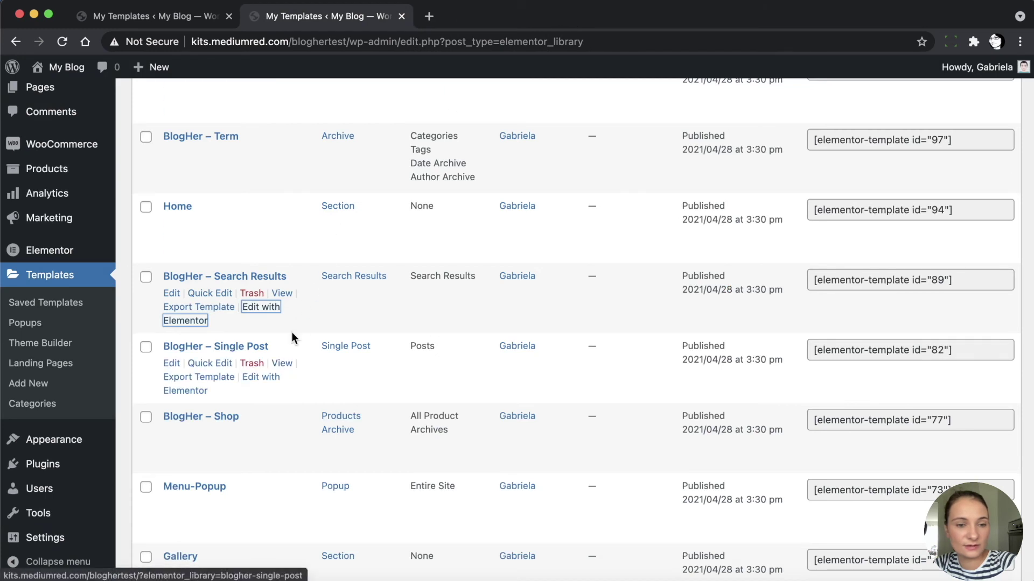
Edit the BlogHer – Single Post template with Elementor from the templates list
scroll(279, 399, down, 2)
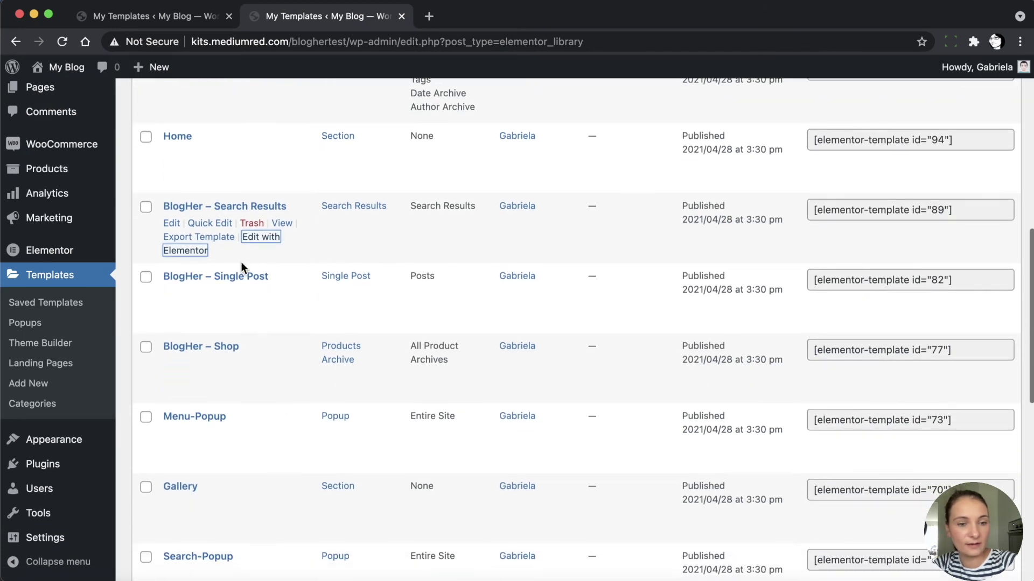
click(203, 318)
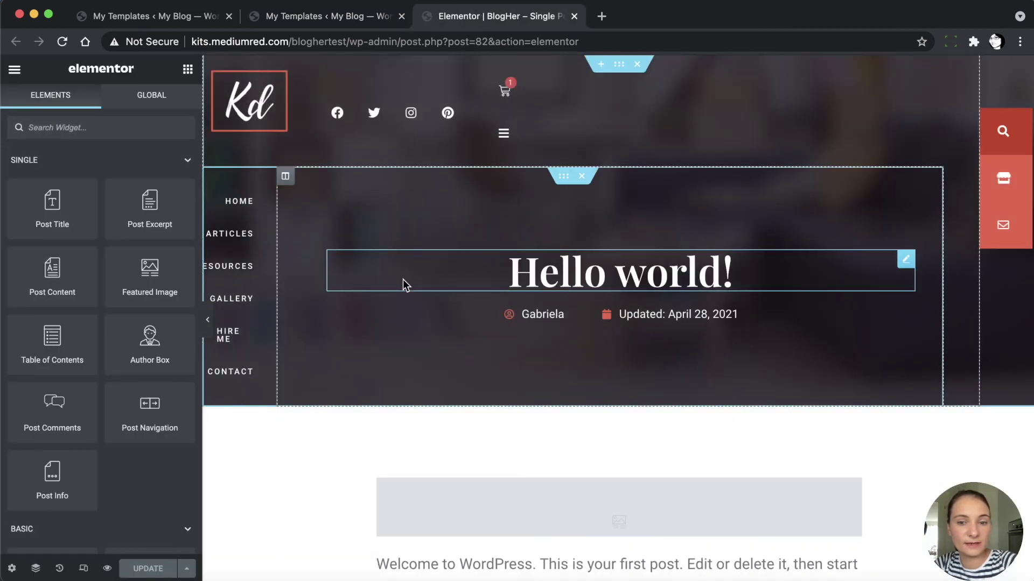
Switch the Single Post header's side navigation menu to Menu Left
scroll(367, 333, down, 3)
scroll(367, 333, down, 5)
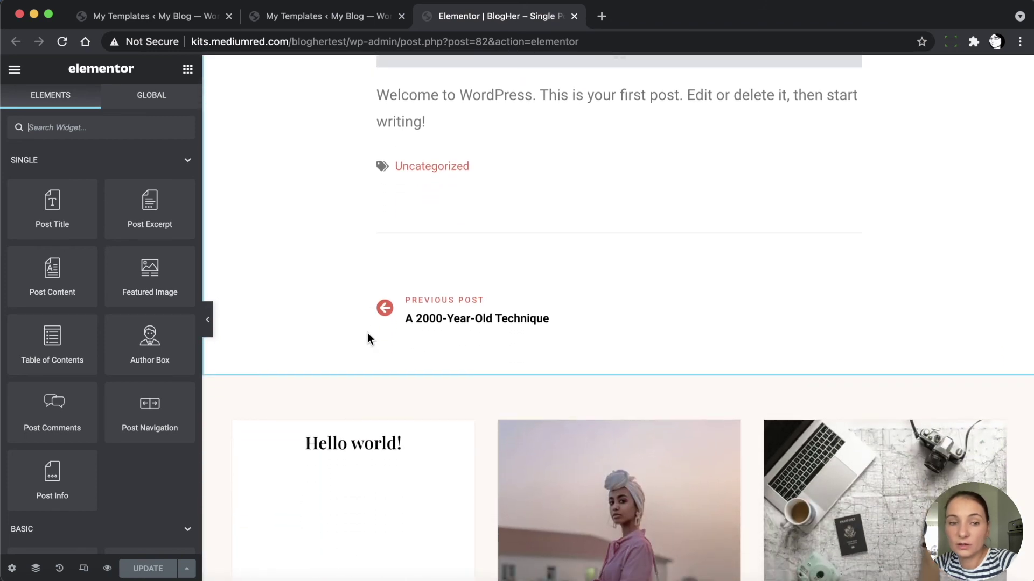
scroll(367, 333, up, 7)
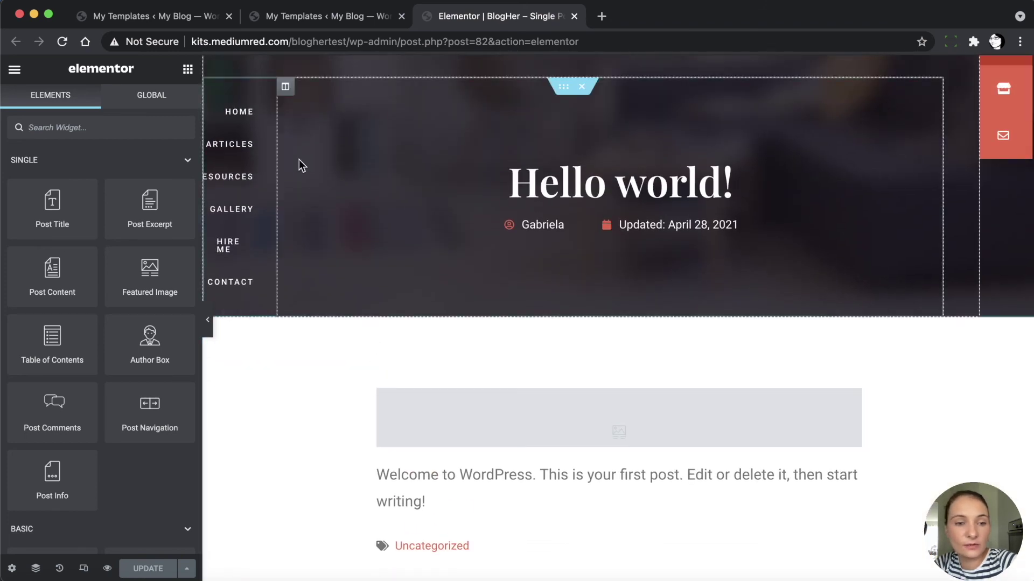
click(260, 87)
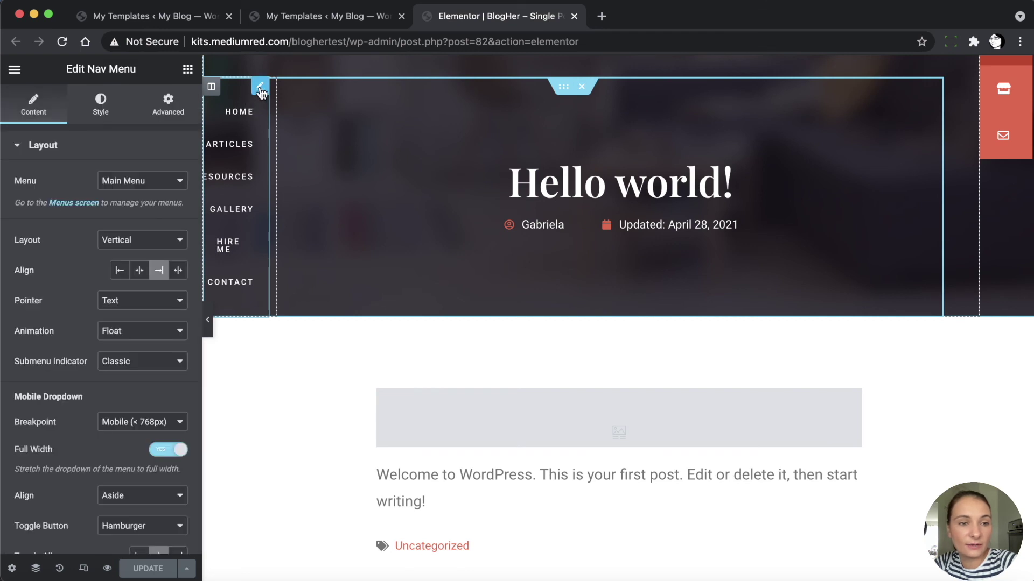
click(115, 183)
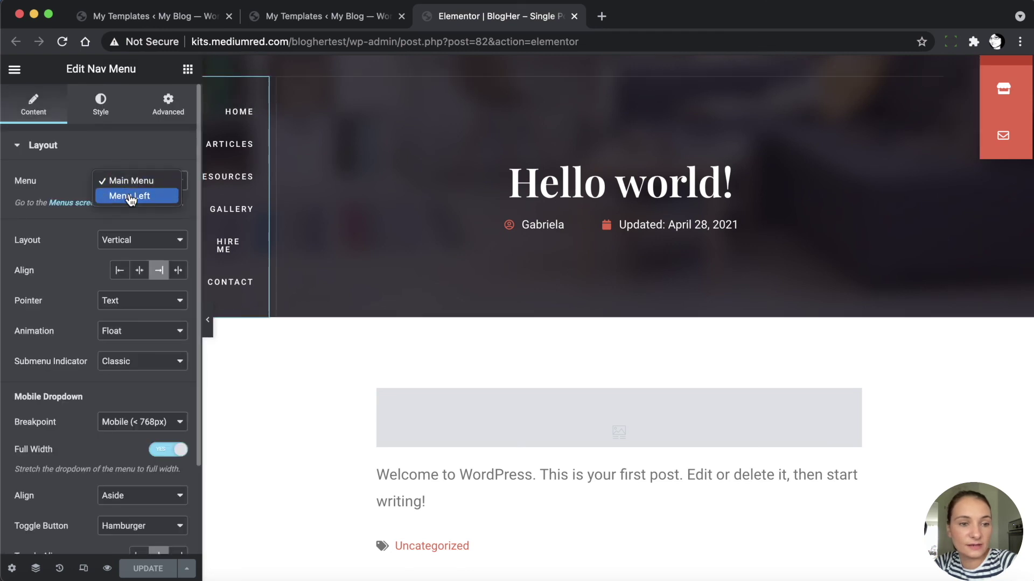
click(119, 196)
Review the page, save the Single Post template, and close its editor
scroll(443, 253, down, 5)
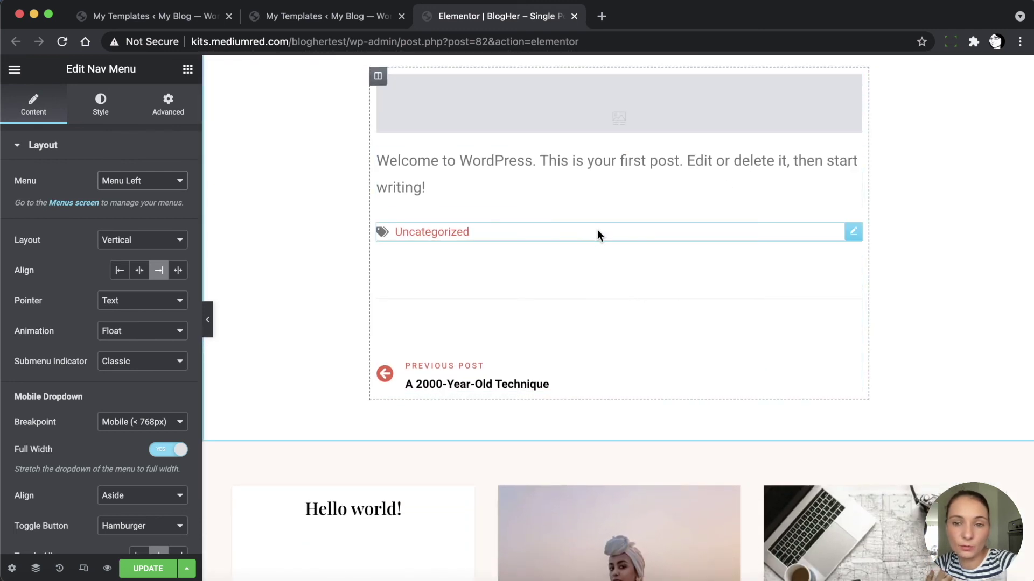
scroll(600, 232, down, 12)
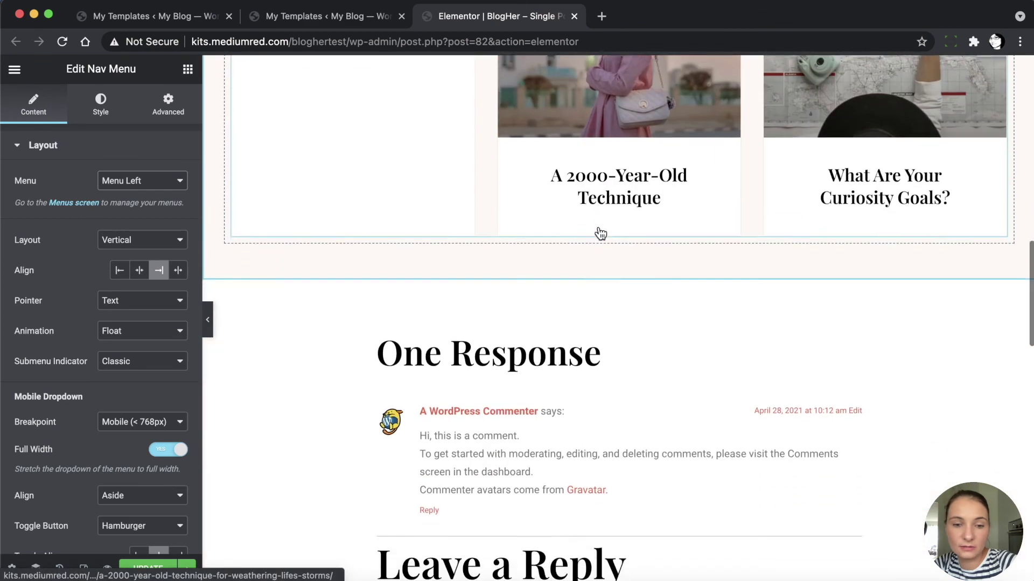
scroll(599, 227, down, 12)
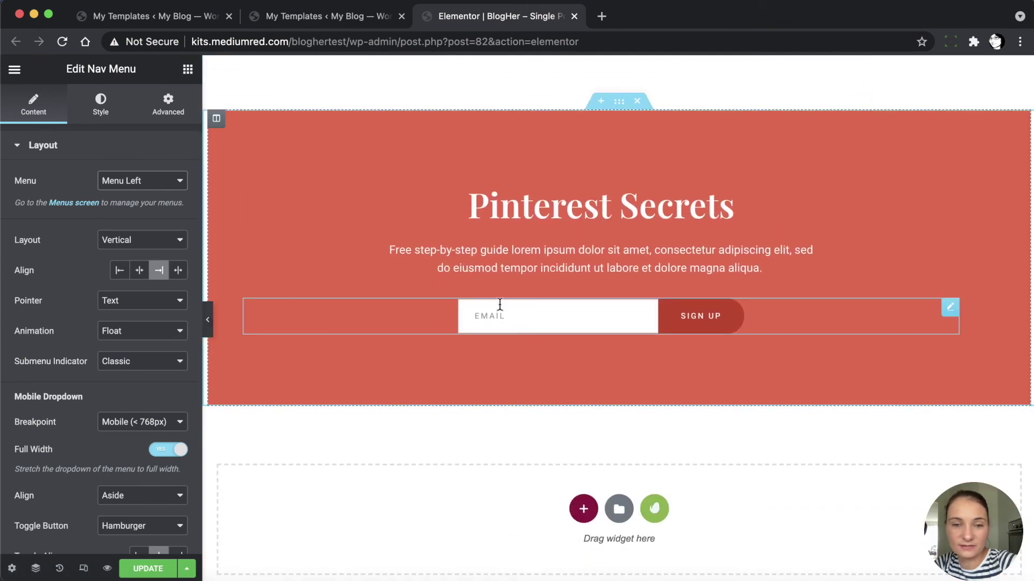
scroll(613, 196, up, 20)
scroll(613, 196, up, 11)
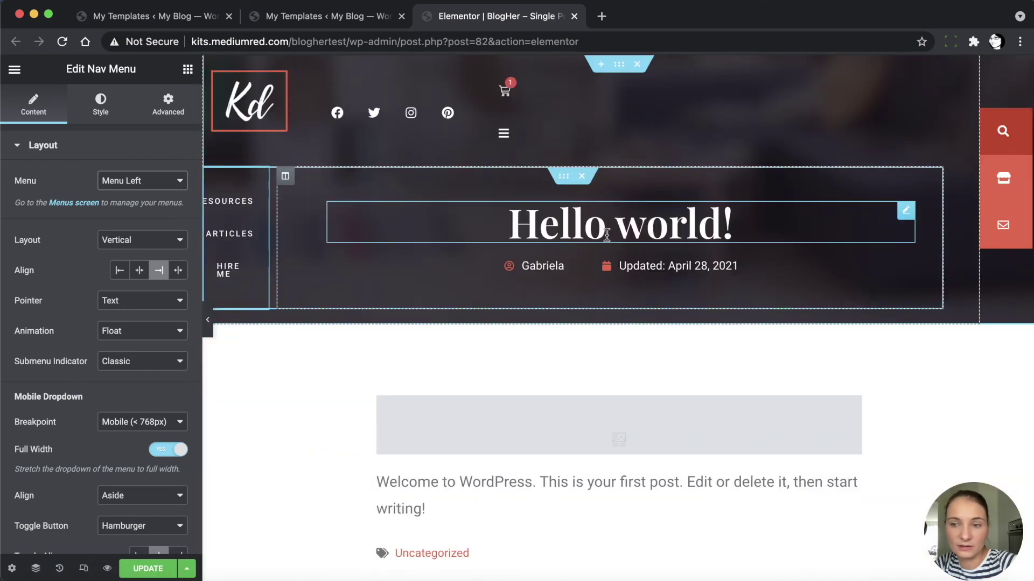
click(150, 568)
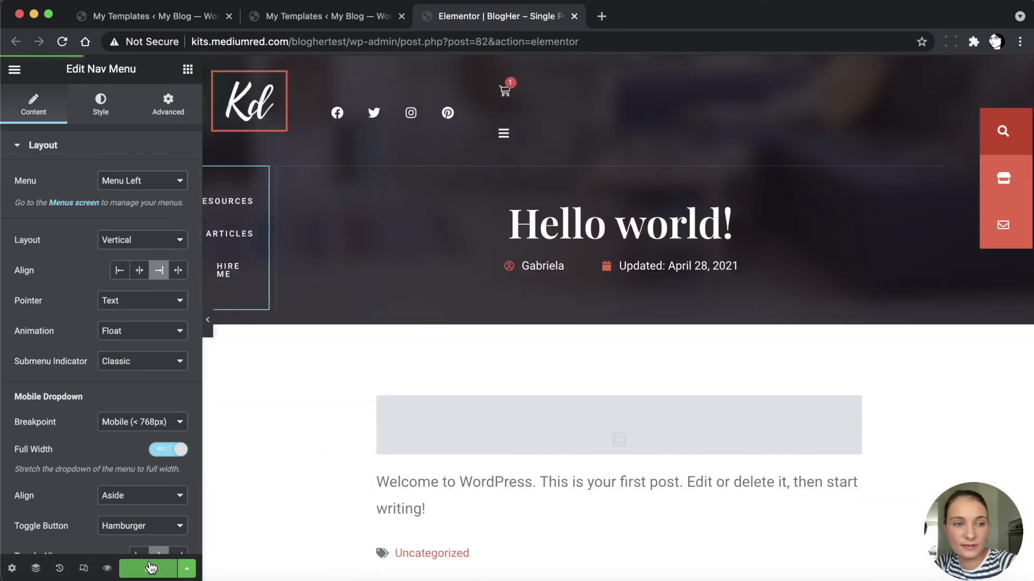
click(574, 16)
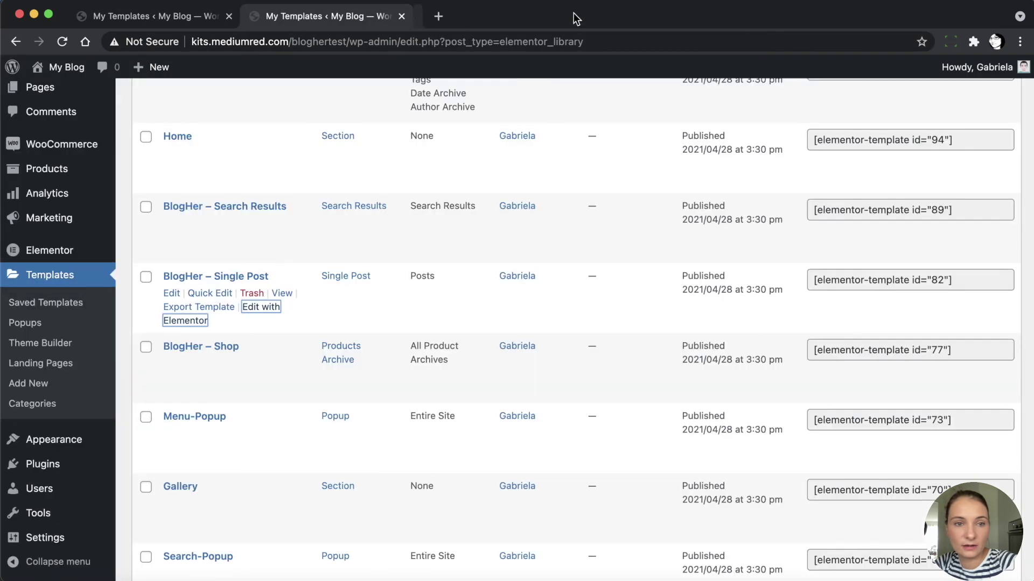
Edit the BlogHer – Shop template with Elementor and switch to its editor tab
scroll(194, 382, down, 3)
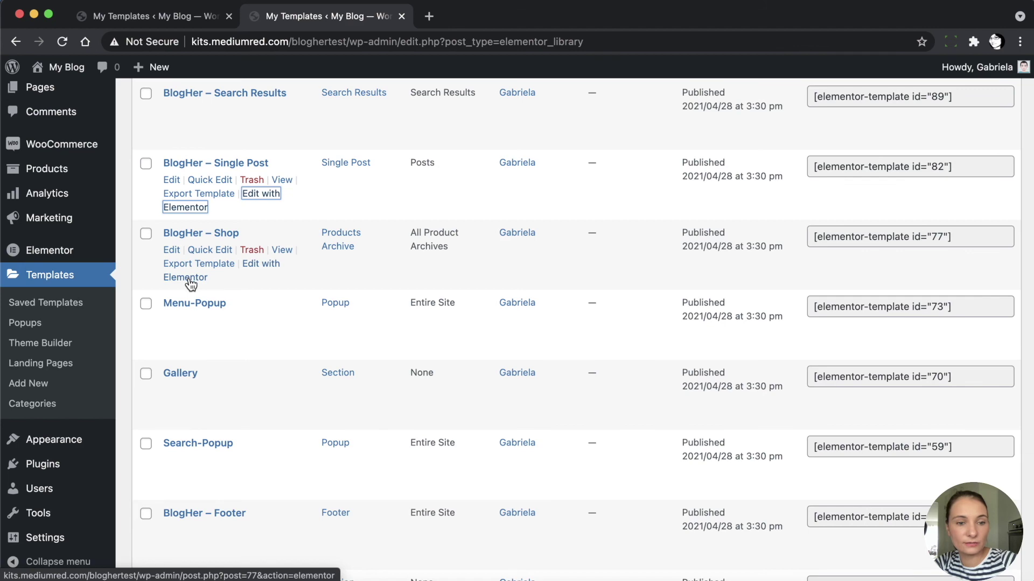
super+click(190, 278)
click(504, 17)
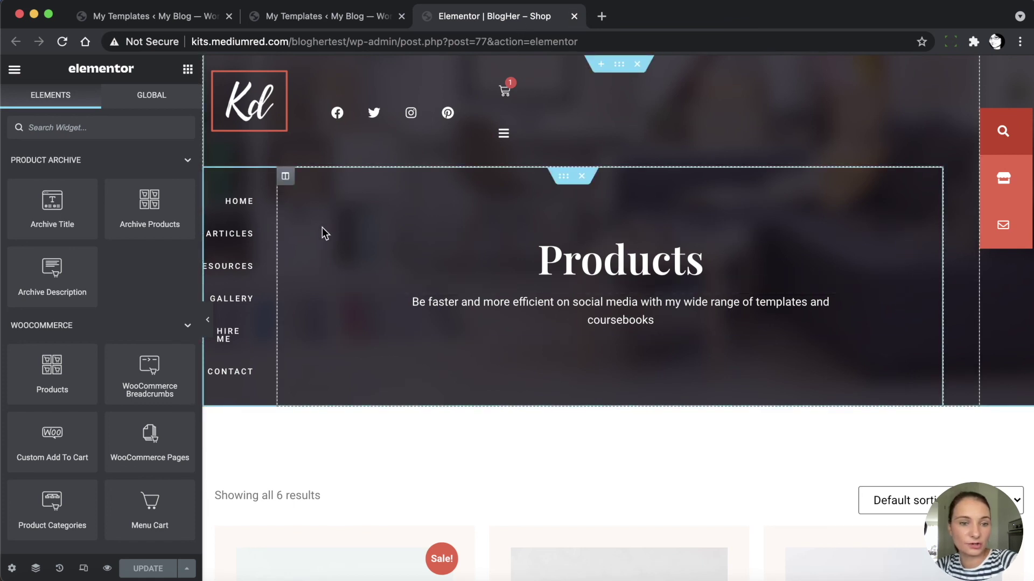
Set the Shop template's Products page side navigation to Menu Left
click(243, 182)
click(136, 181)
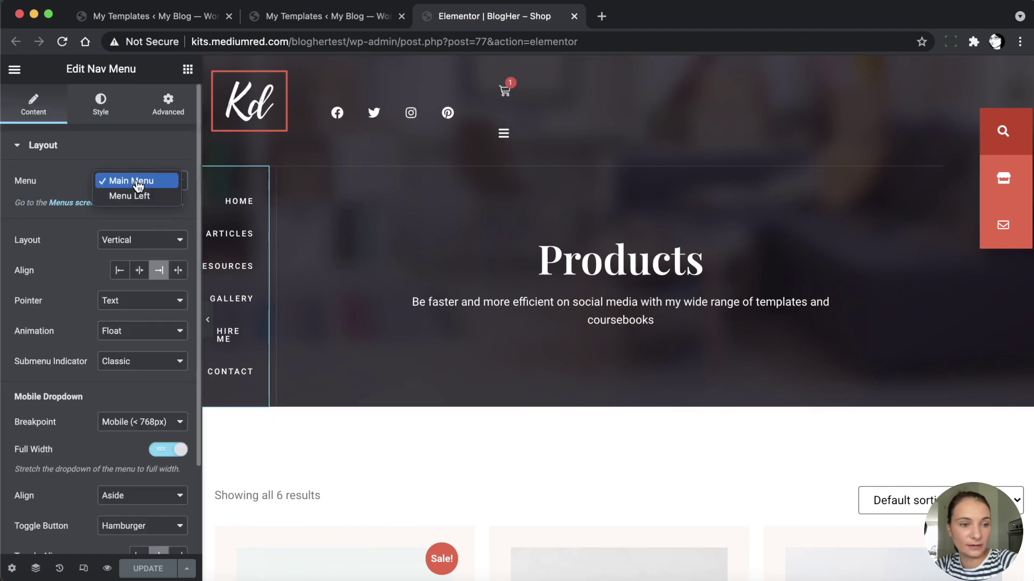
click(139, 196)
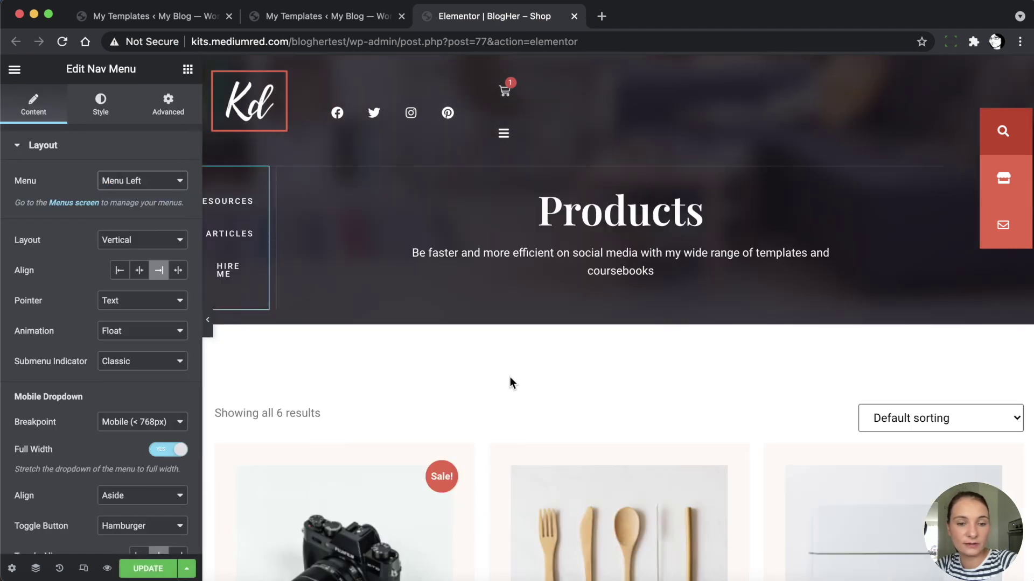
scroll(510, 377, down, 10)
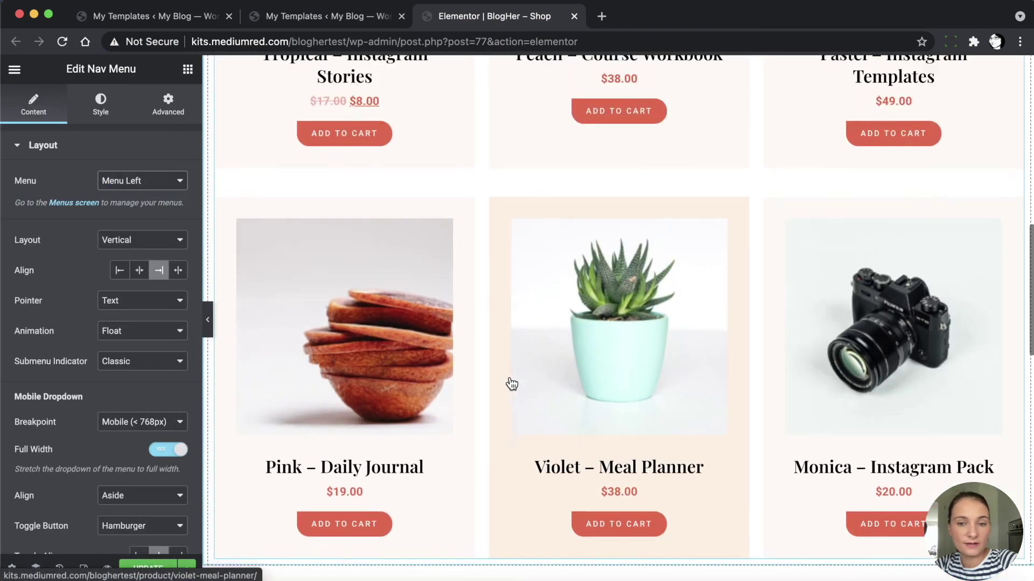
scroll(511, 383, up, 8)
Check the Pinterest Secrets signup form, save the Shop template, and close its editor
scroll(511, 383, down, 15)
scroll(511, 383, down, 2)
click(510, 432)
scroll(457, 425, down, 1)
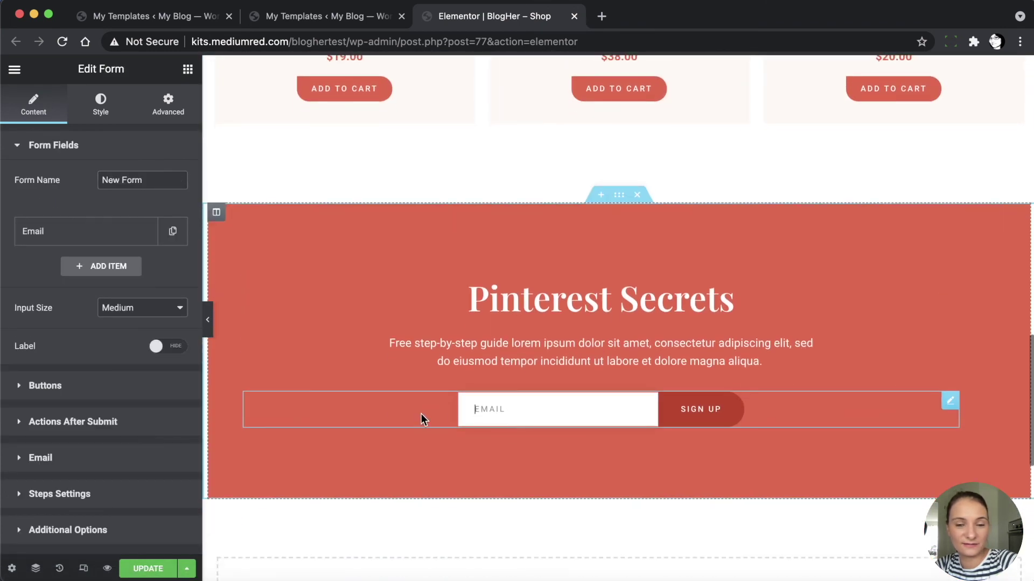
scroll(451, 451, down, 2)
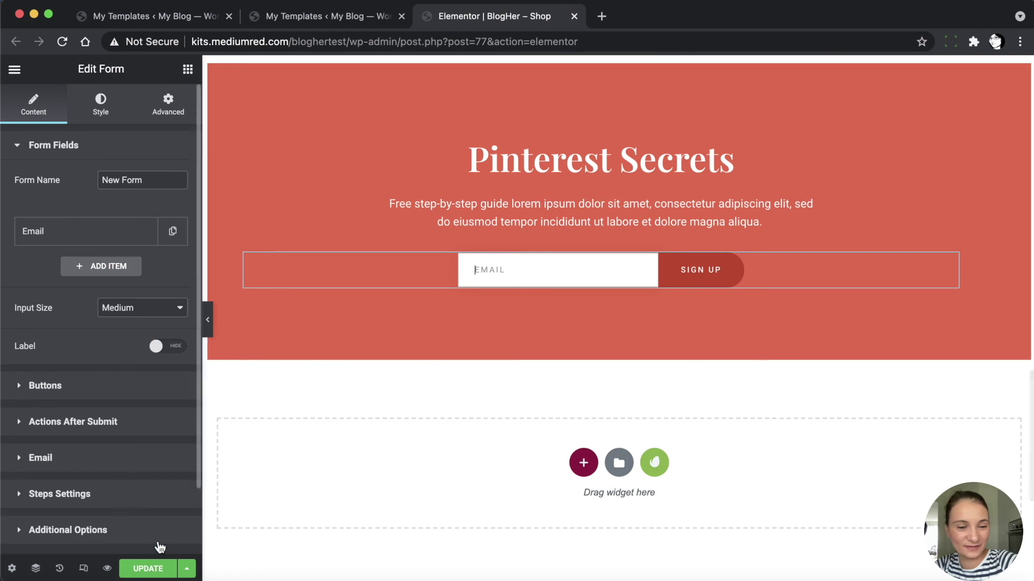
click(147, 569)
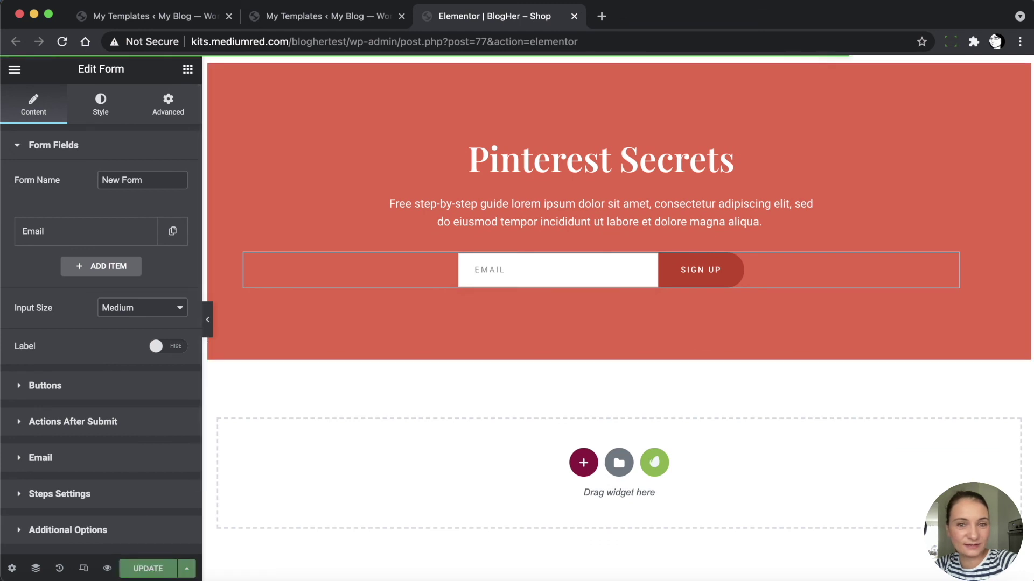
click(574, 16)
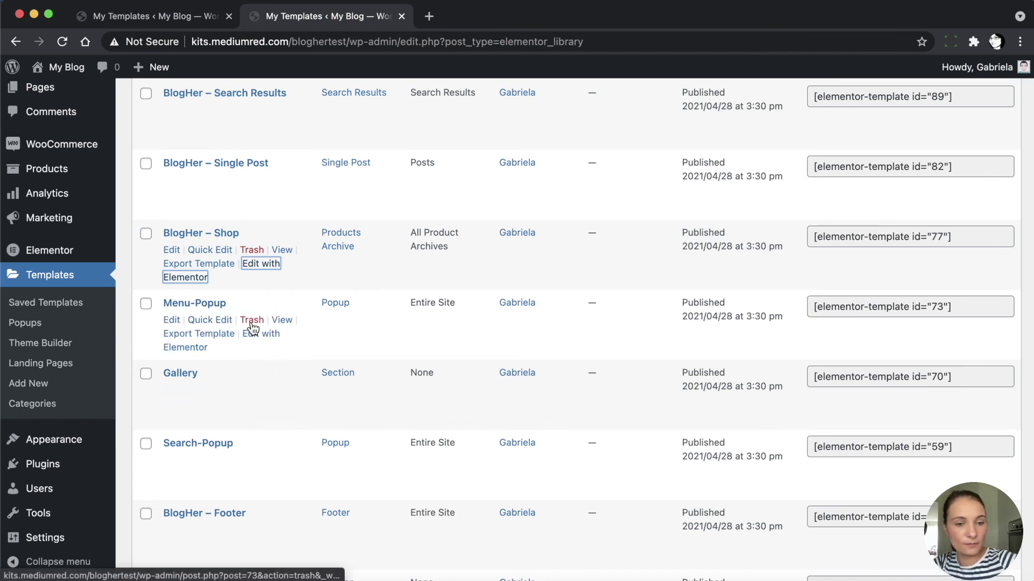
Open the Menu-Popup template in Elementor, then bring up the WordPress Dashboard in another tab
super+click(262, 341)
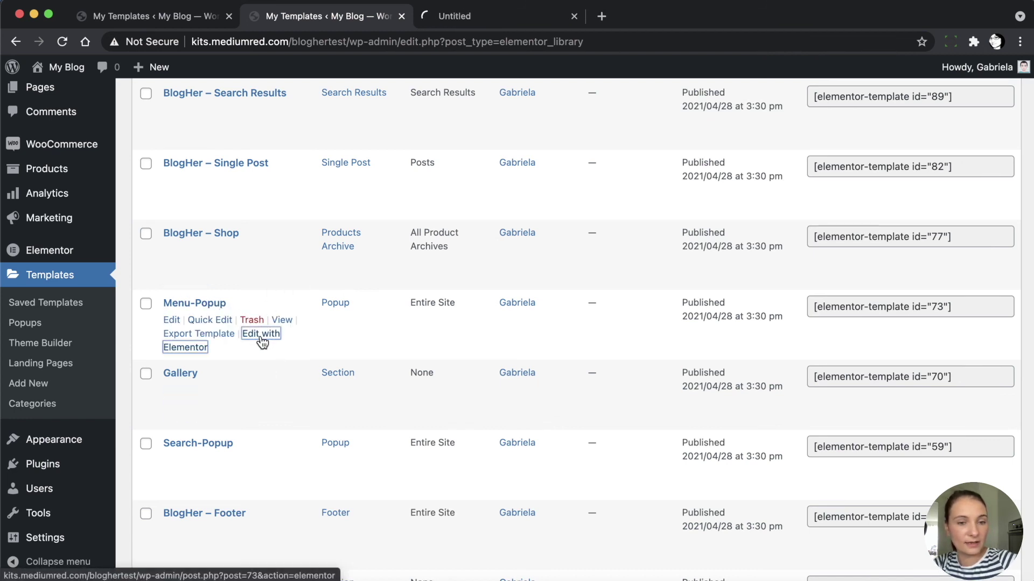
click(516, 17)
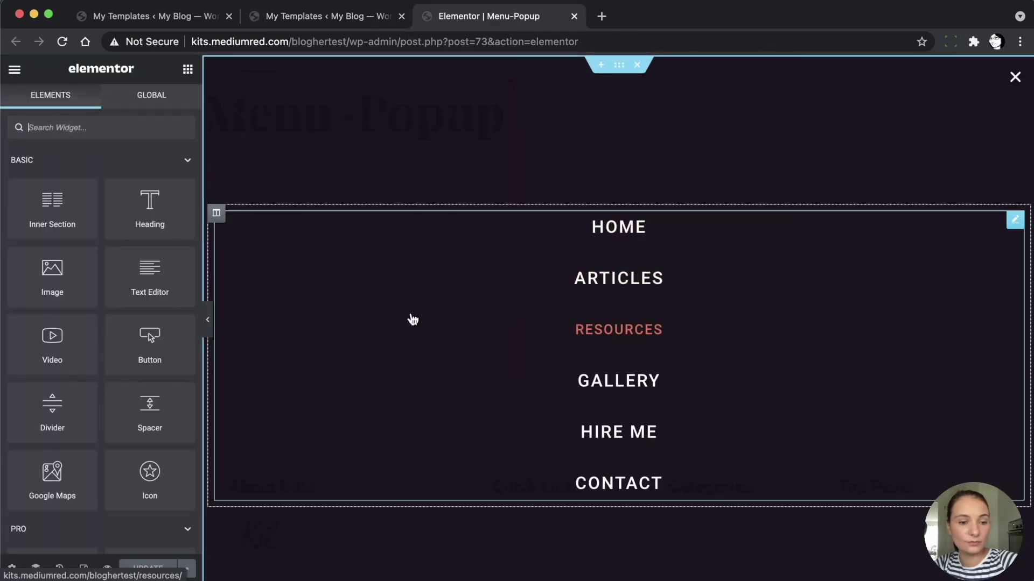
click(380, 17)
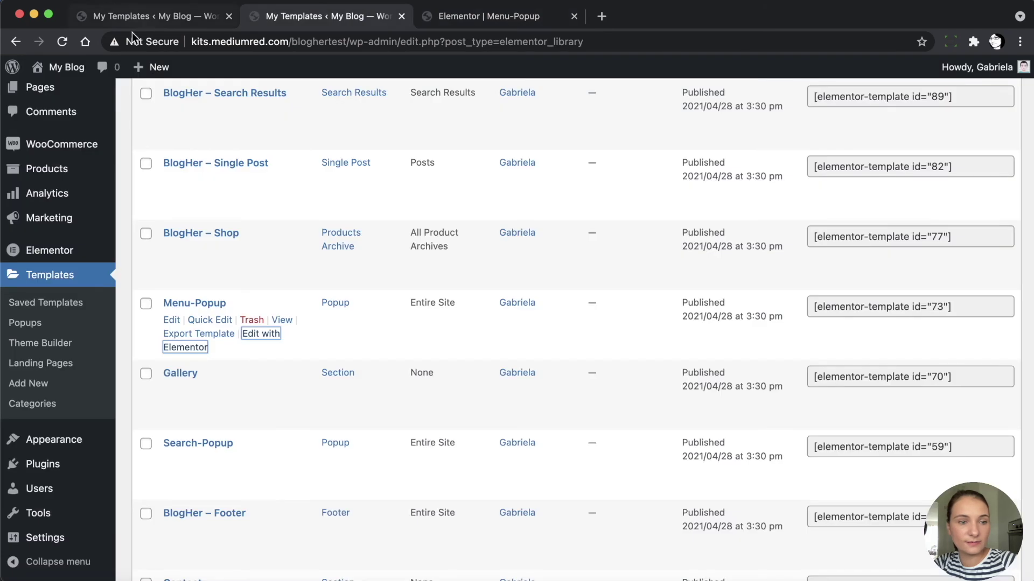
scroll(53, 119, up, 10)
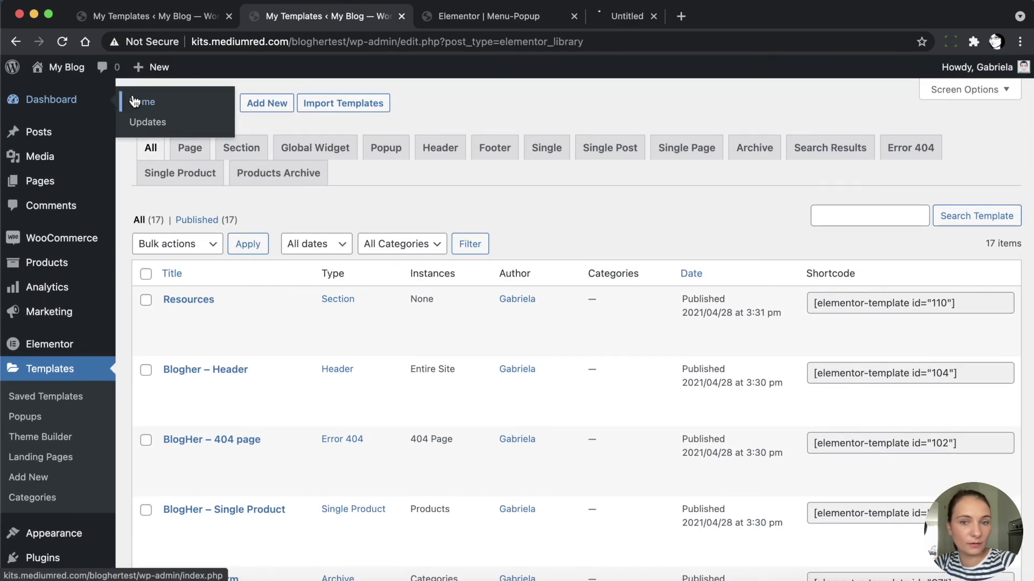
click(638, 15)
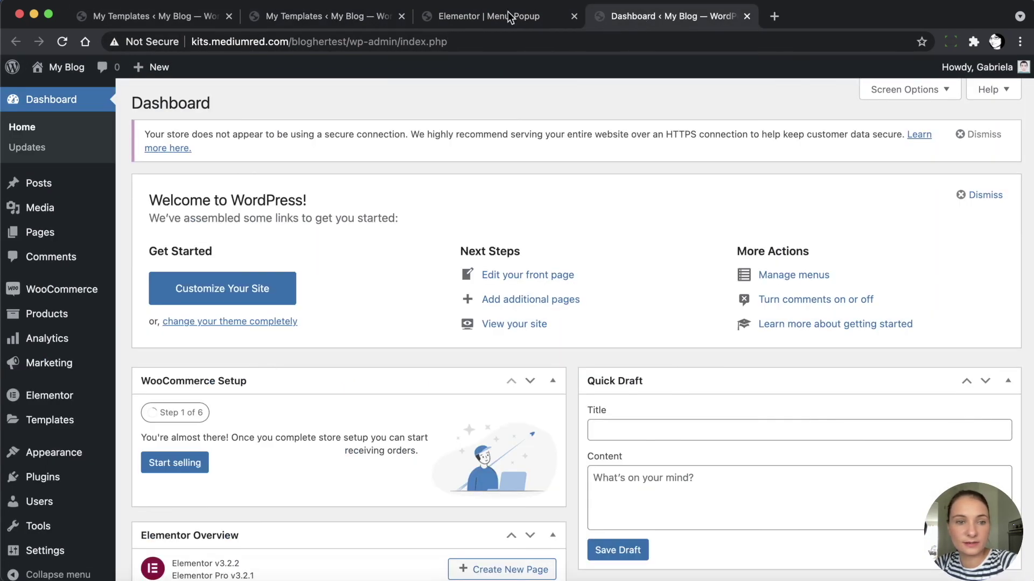
Load the site's front page by removing wp-admin/index.php from the address
drag(348, 41, 602, 47)
key(BackSpace)
key(Return)
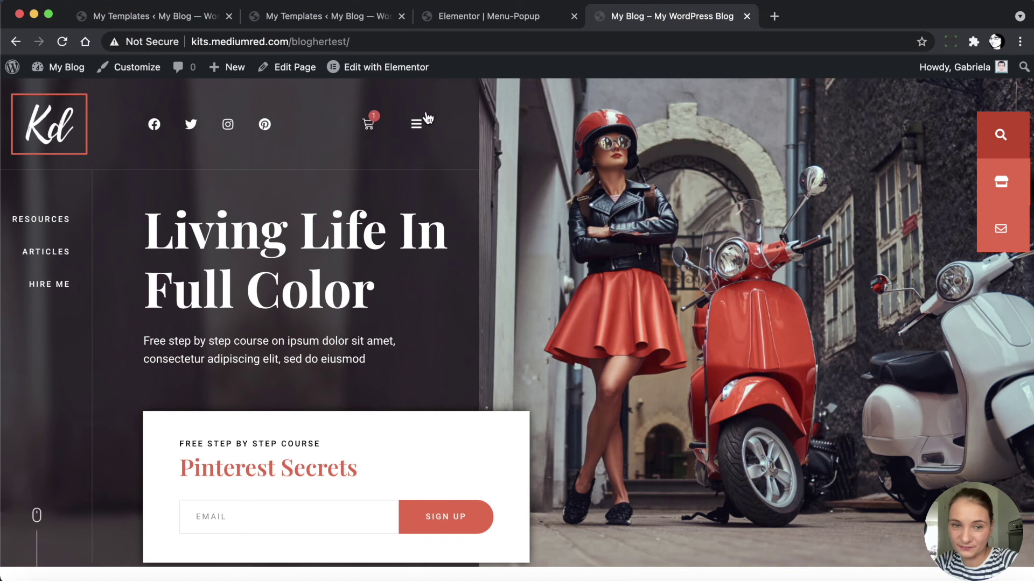
Check that the homepage menu icon opens and closes the full-screen Home-to-Contact popup
click(417, 126)
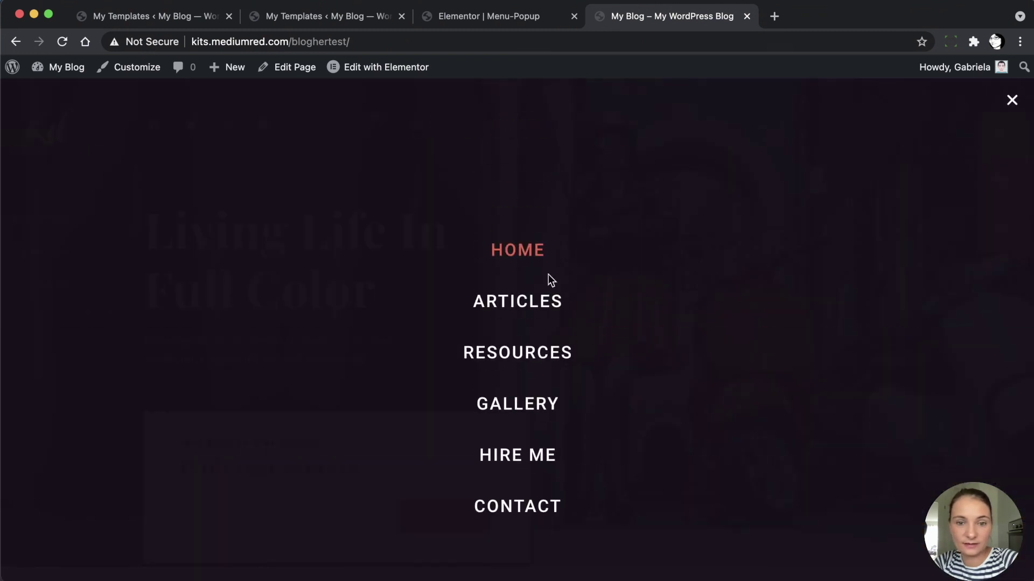
click(1013, 102)
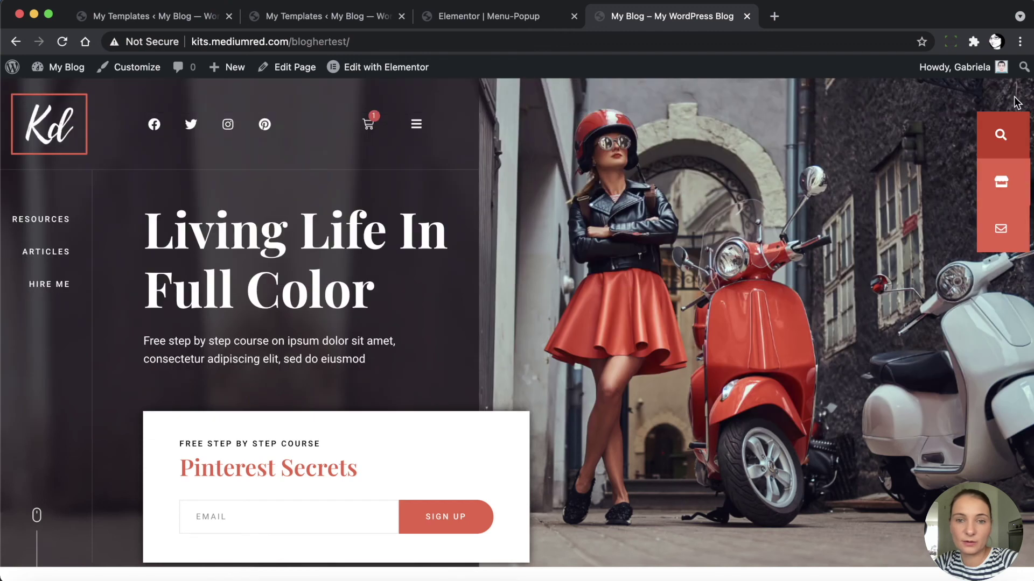
click(482, 18)
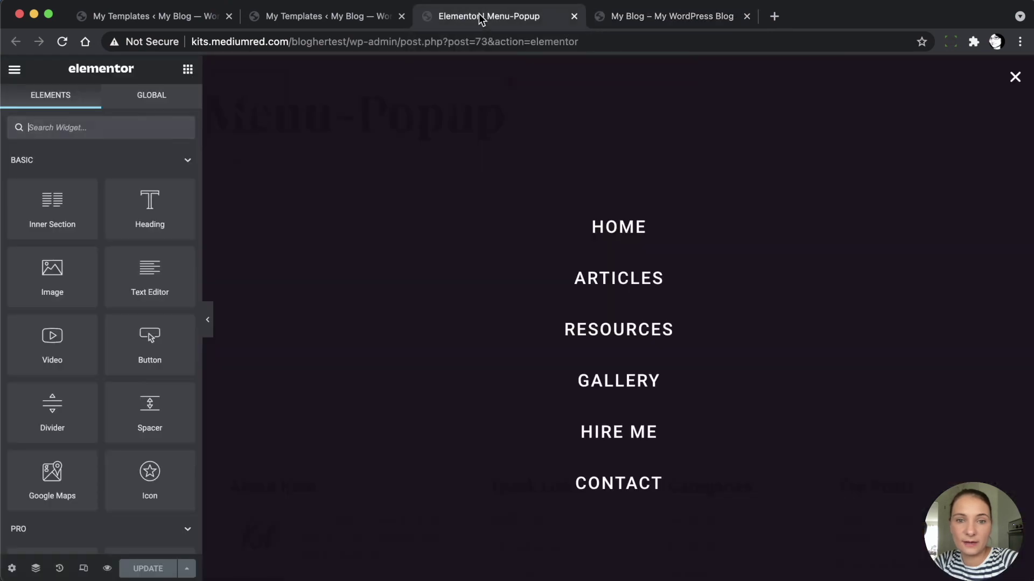
Check the popup navigation menu's settings and close the Menu-Popup template editor
click(674, 252)
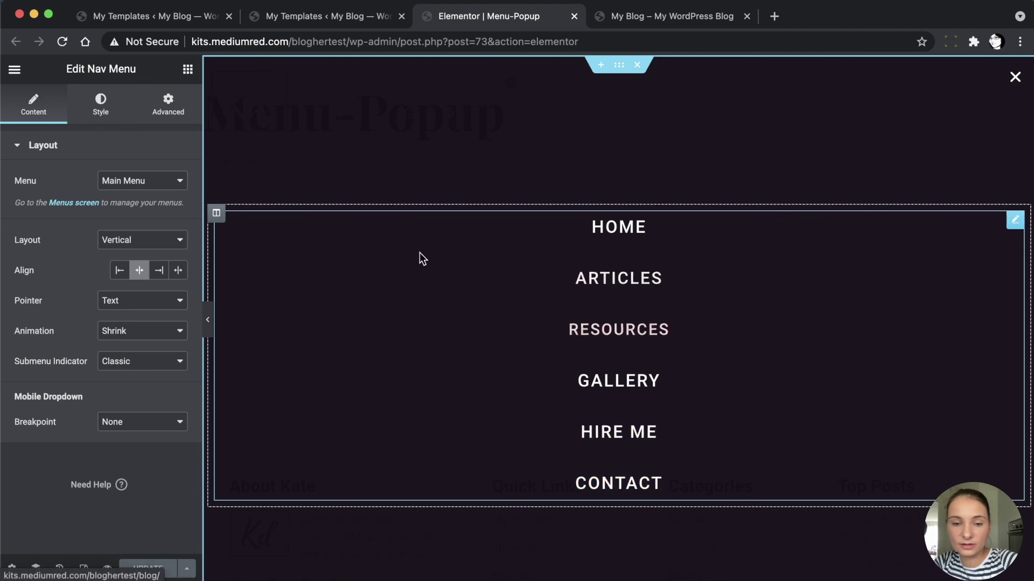
click(574, 17)
click(349, 17)
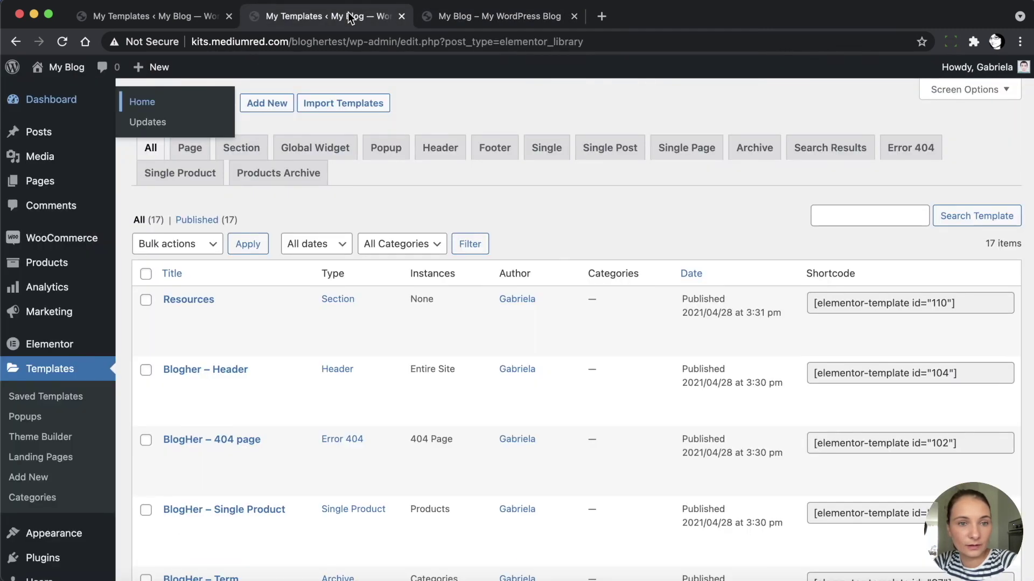
Find the BlogHer – Footer template in My Templates and edit it with Elementor
scroll(273, 407, down, 6)
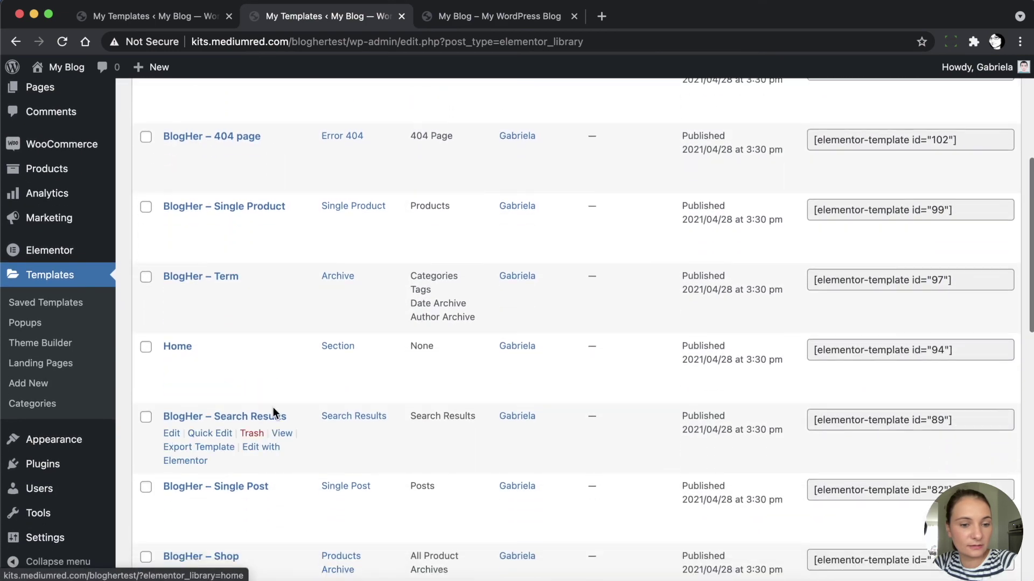
scroll(273, 407, down, 7)
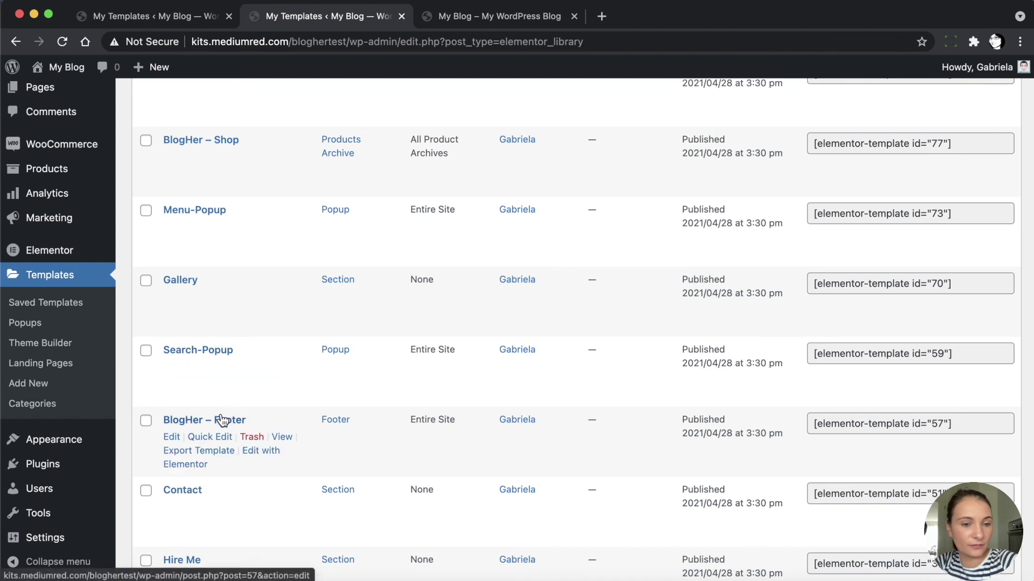
scroll(223, 420, down, 2)
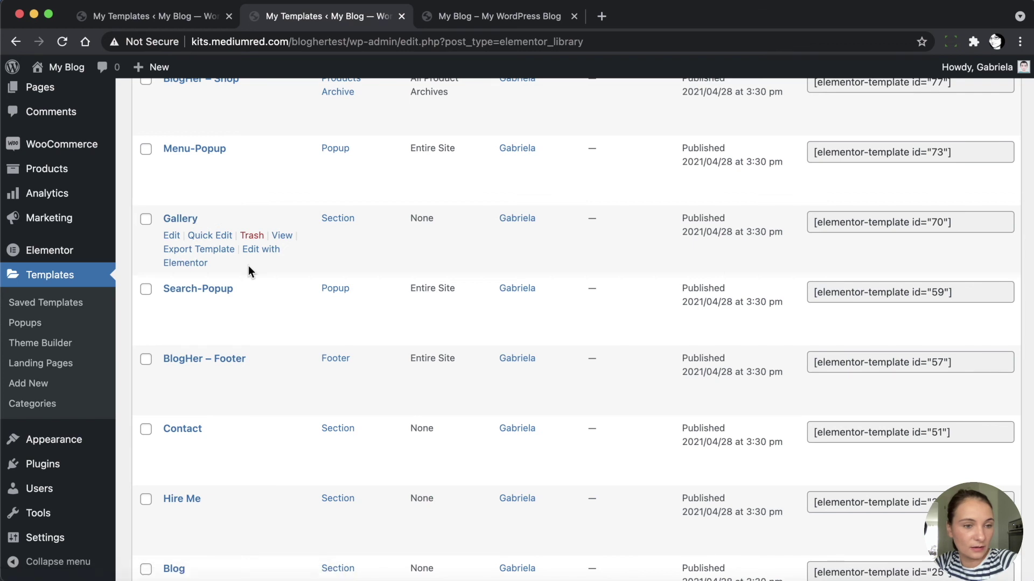
scroll(248, 266, down, 4)
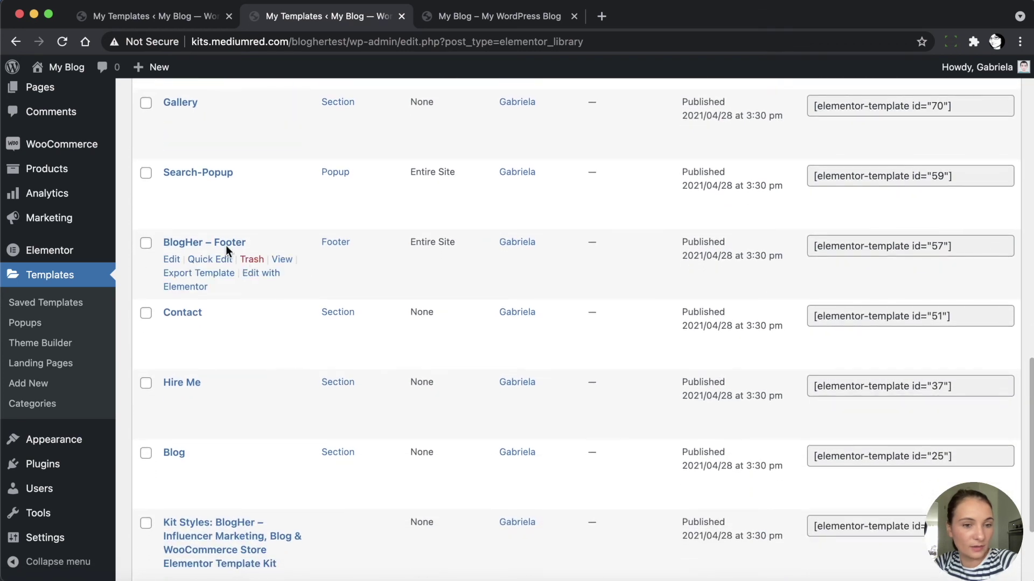
super+click(270, 281)
In the footer editor, inspect the social icons and the About Kate logo-and-text box
click(485, 14)
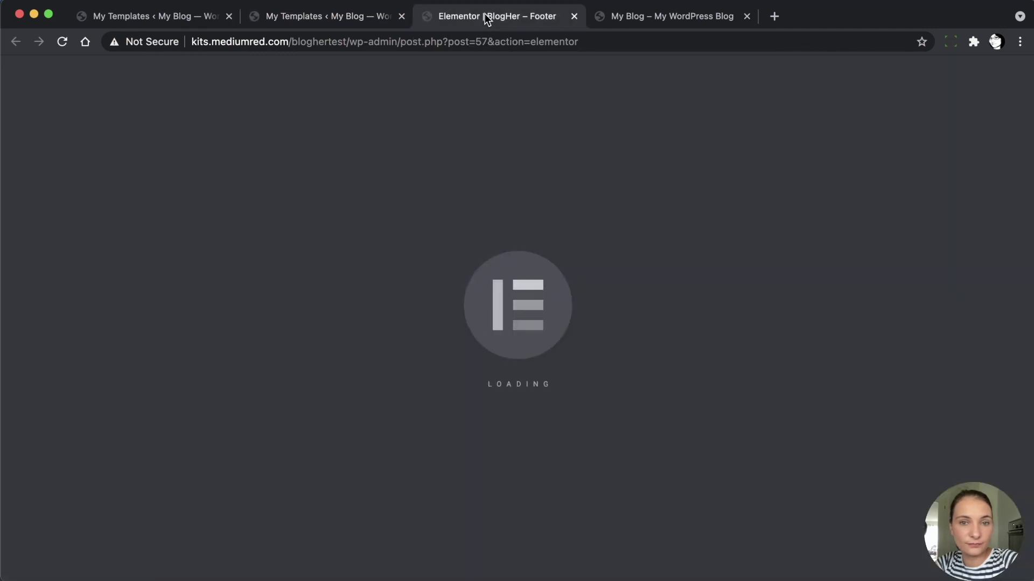
scroll(433, 352, down, 5)
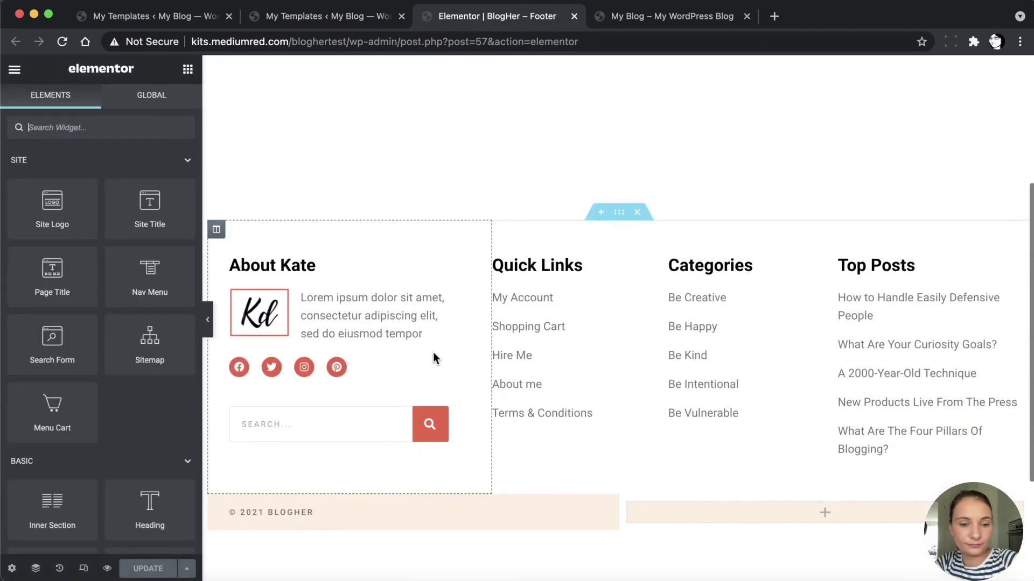
click(381, 363)
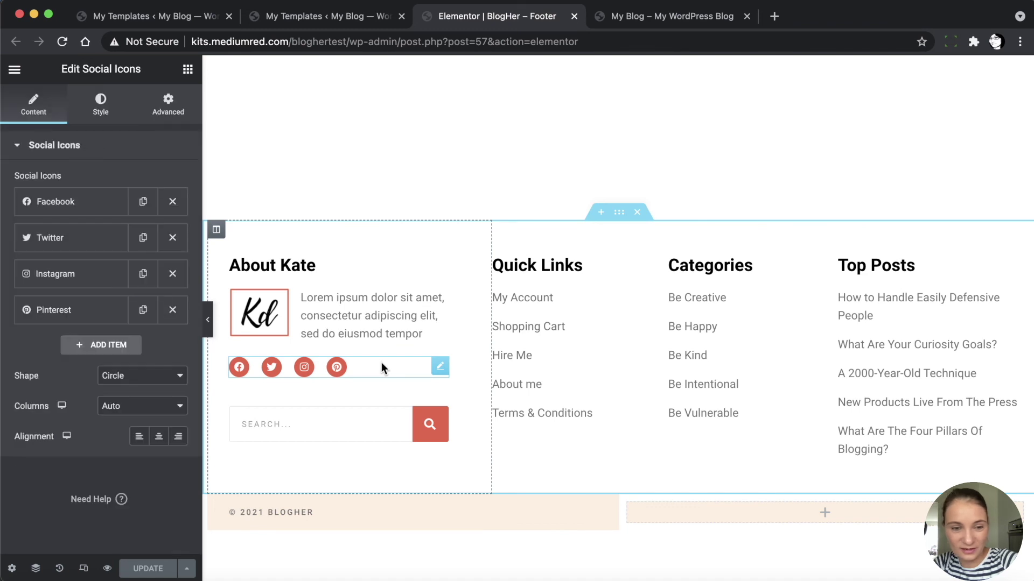
click(343, 297)
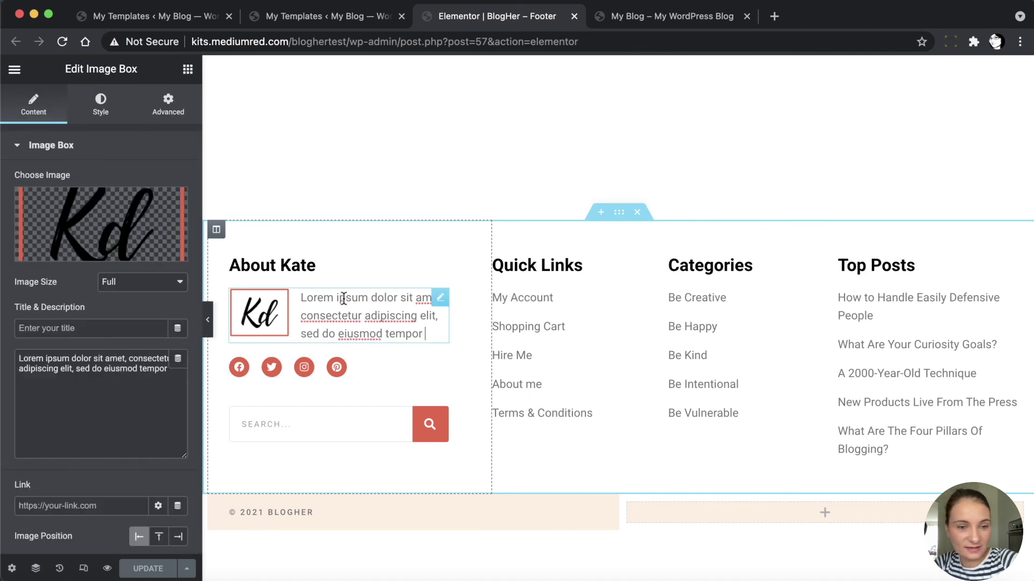
click(394, 367)
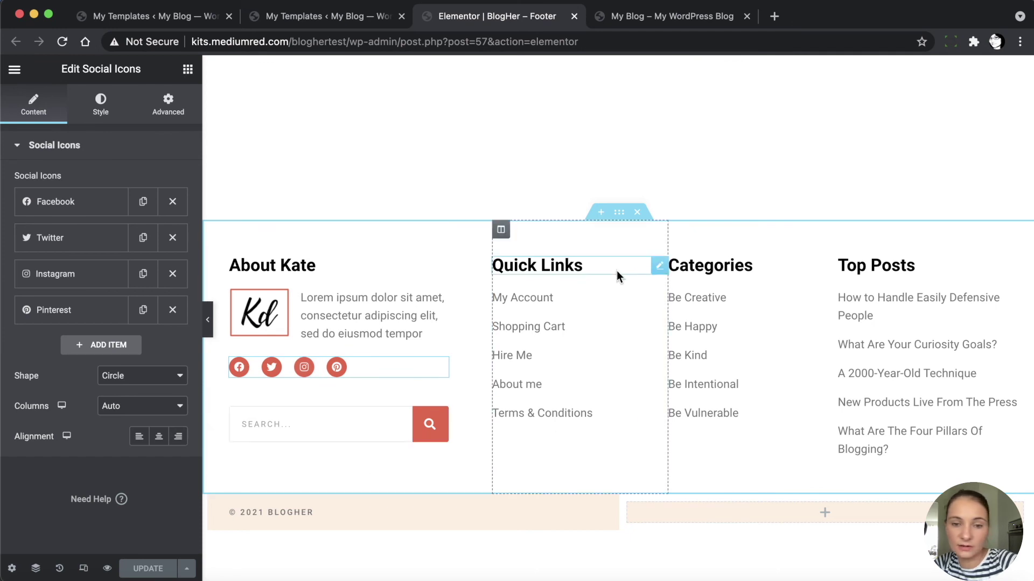
Review the Quick Links, Categories (Be Creative) and Top Posts lists, then close the editor
click(581, 306)
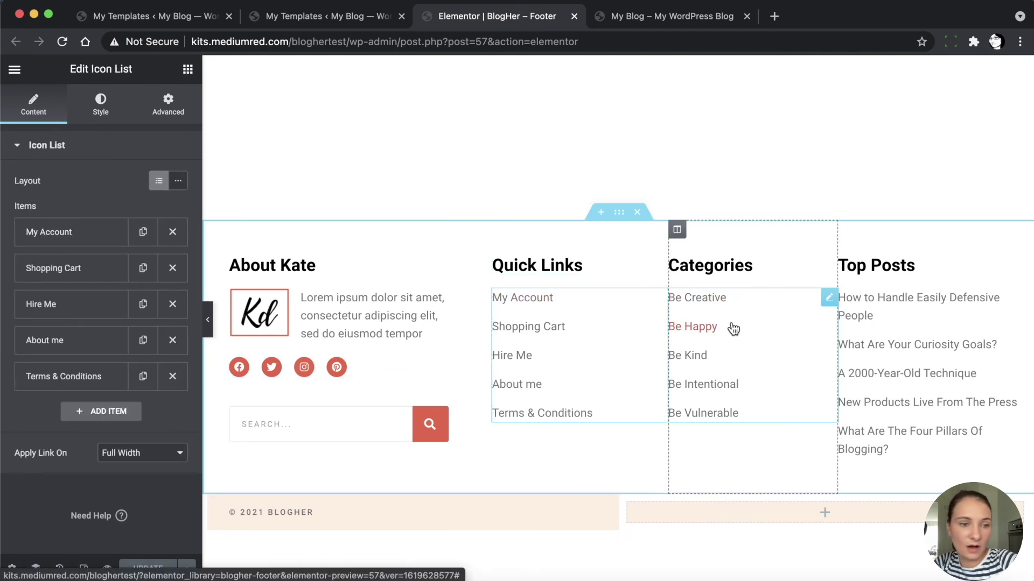
click(746, 335)
click(99, 234)
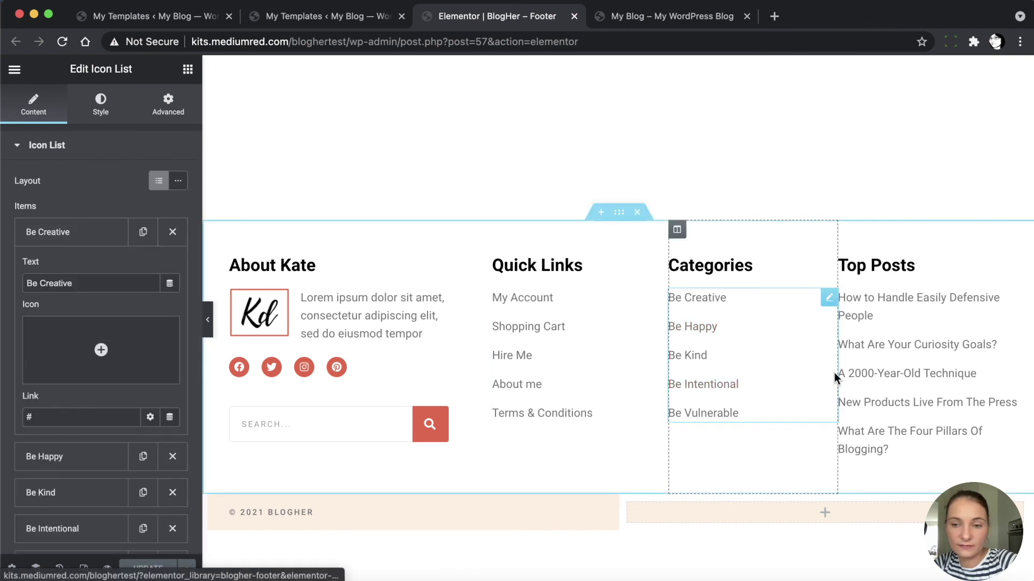
click(923, 320)
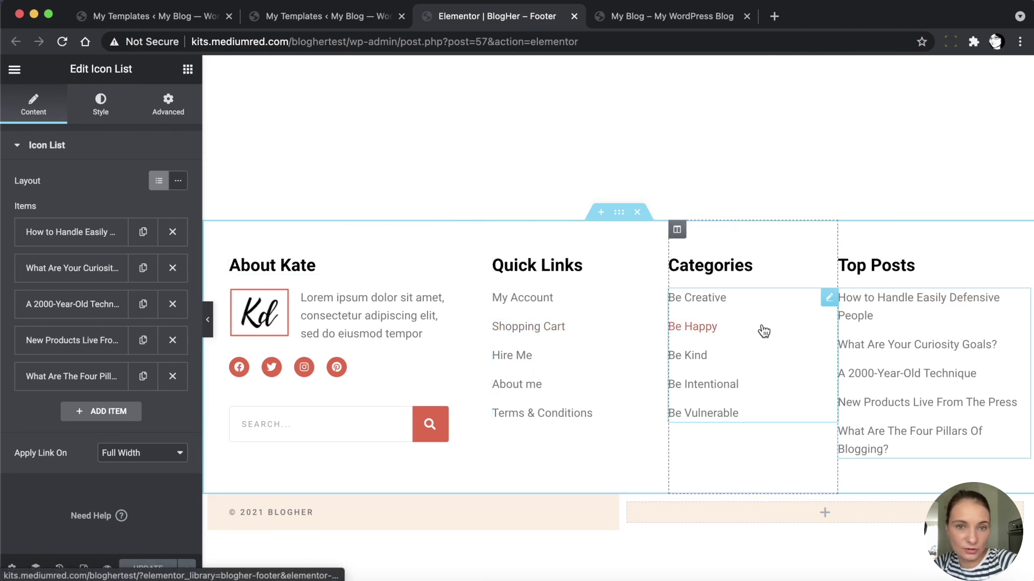
click(574, 16)
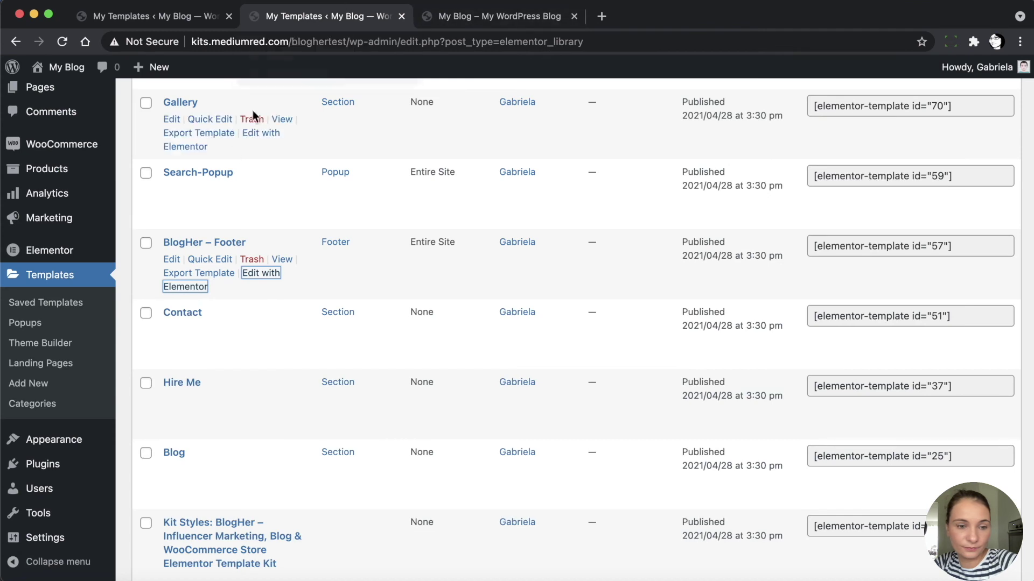
Scroll through the My Templates list, then go to the live homepage tab
scroll(253, 389, down, 2)
scroll(253, 389, down, 3)
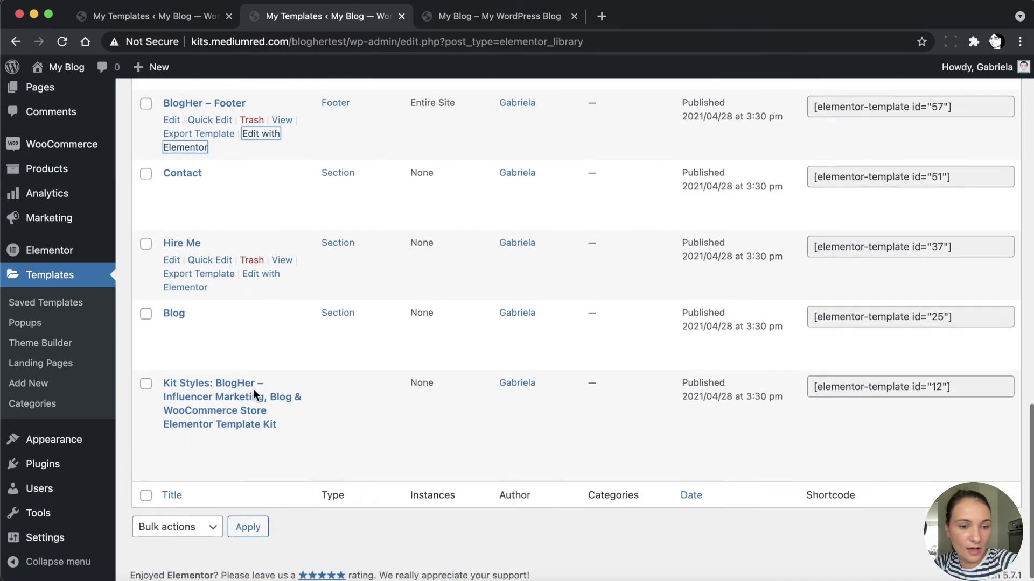
mouse_move(255, 397)
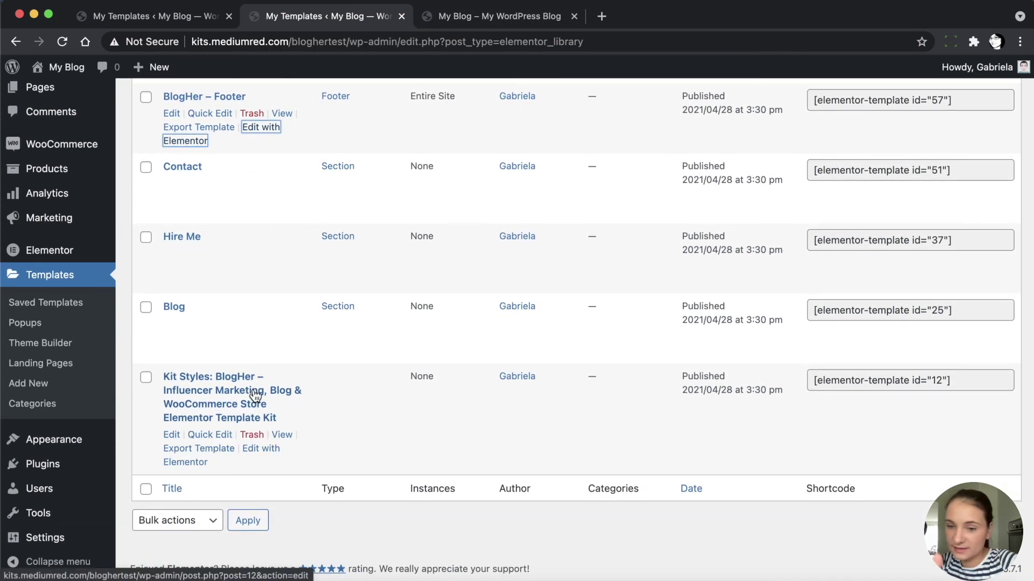
scroll(255, 397, up, 15)
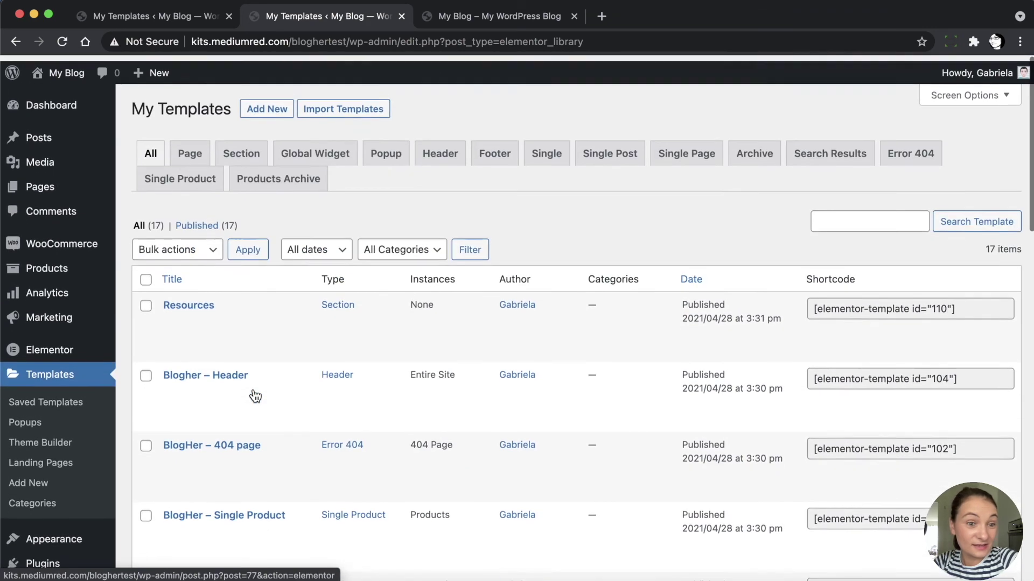
click(494, 17)
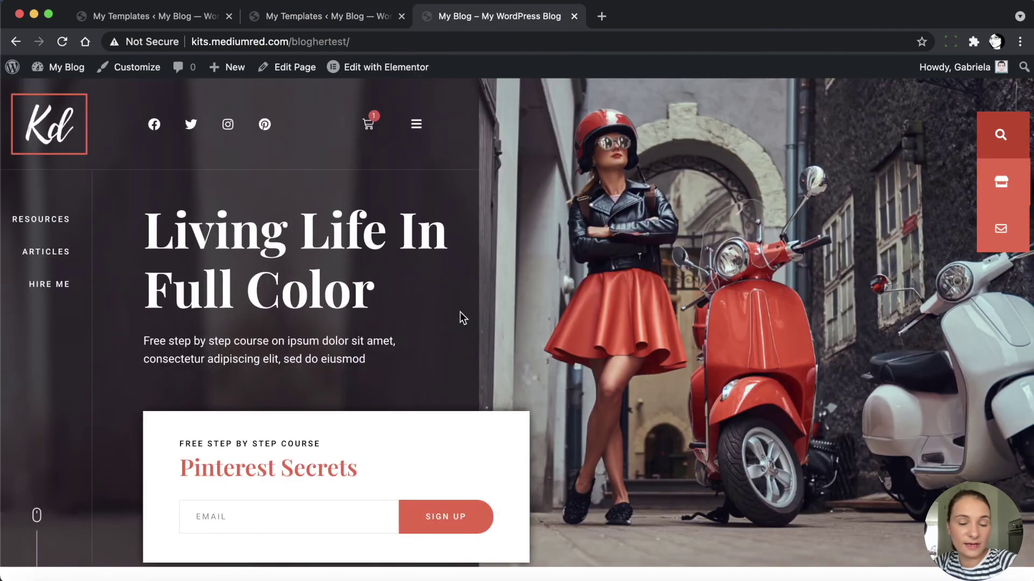
Review the homepage past Latest Products and How-To guides down to the Pinterest Secrets signup
scroll(460, 311, down, 4)
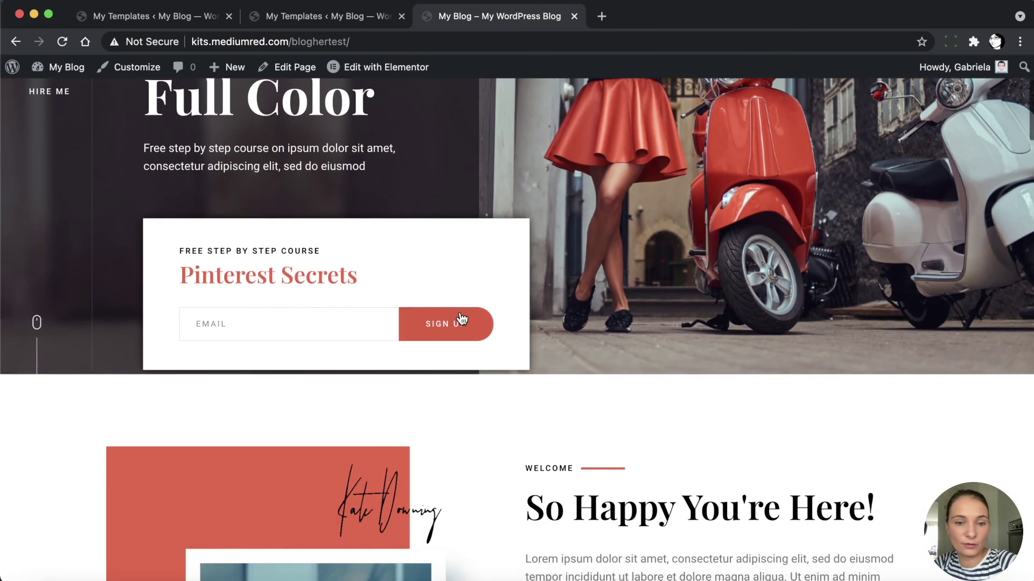
scroll(480, 468, down, 5)
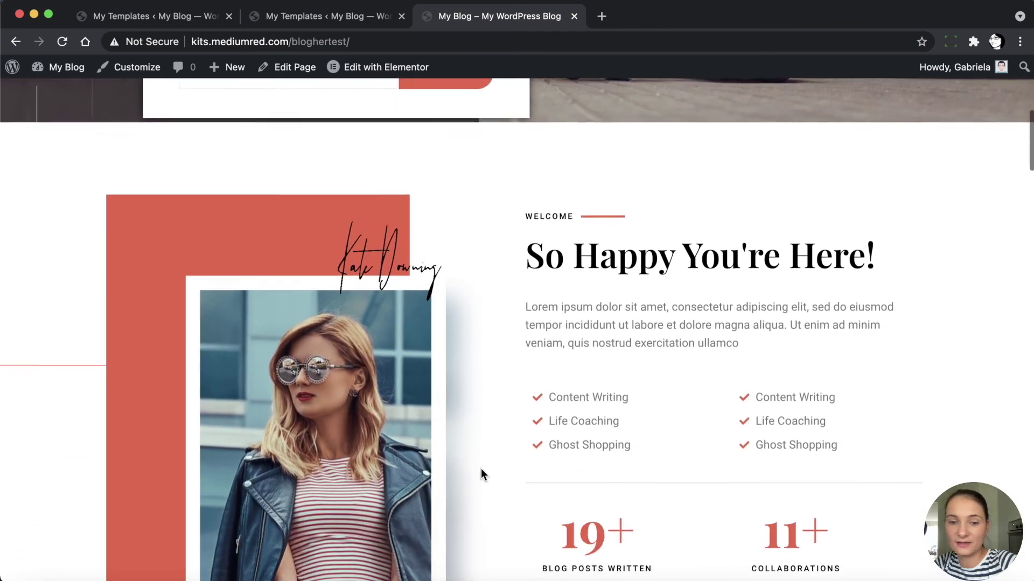
scroll(480, 469, down, 15)
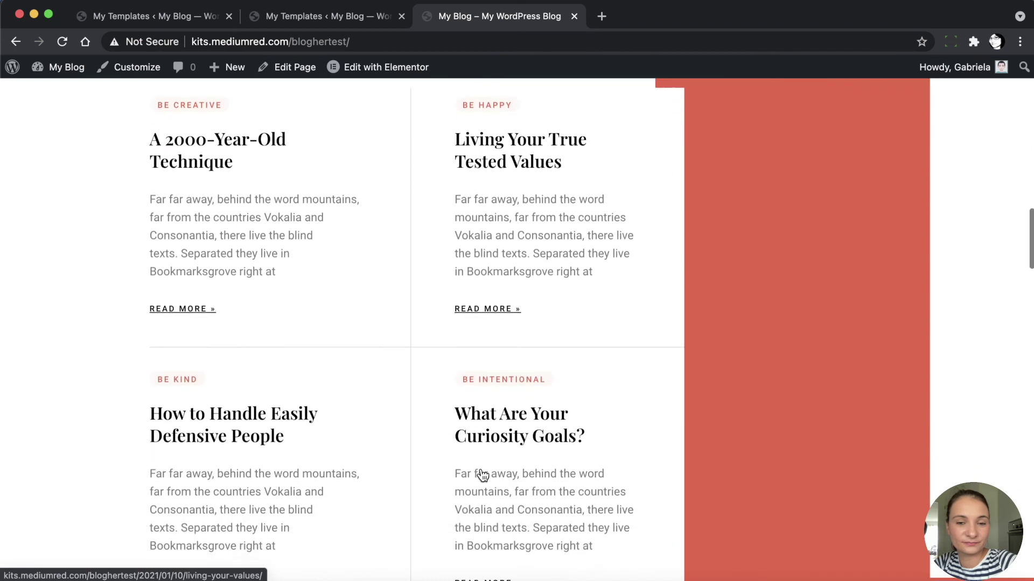
scroll(481, 472, down, 7)
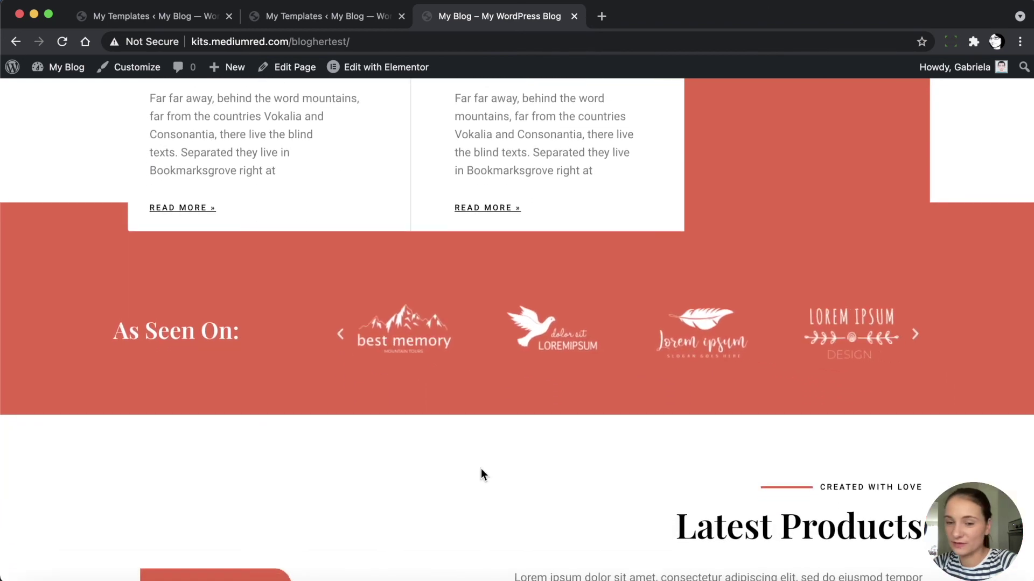
scroll(481, 474, down, 6)
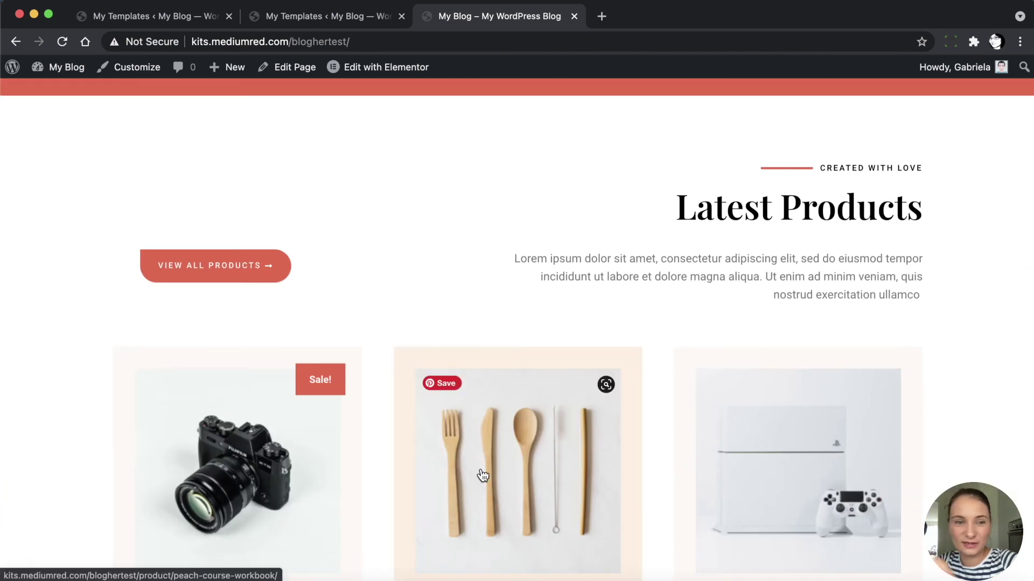
scroll(483, 476, down, 8)
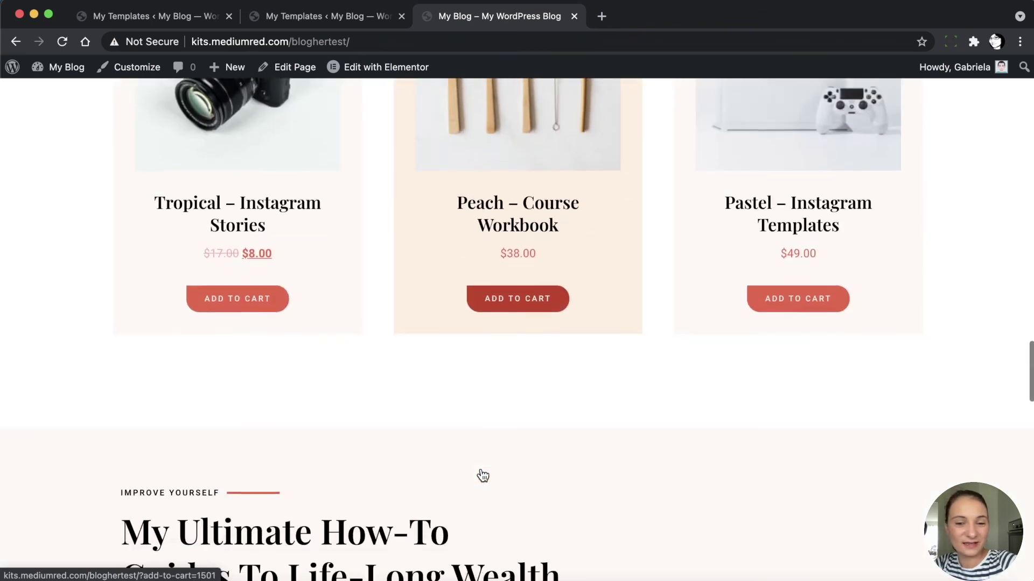
scroll(483, 476, down, 2)
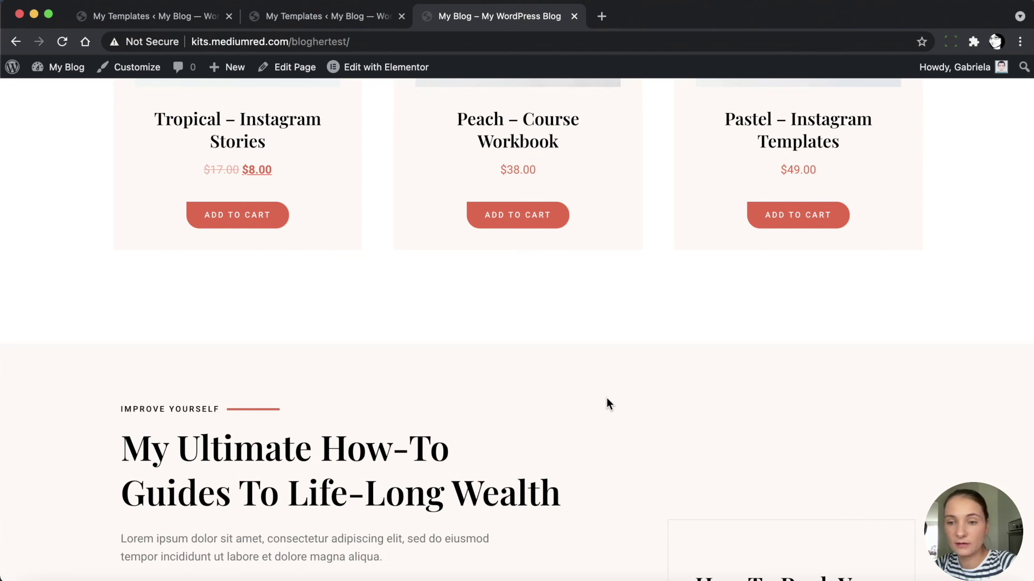
scroll(607, 404, down, 10)
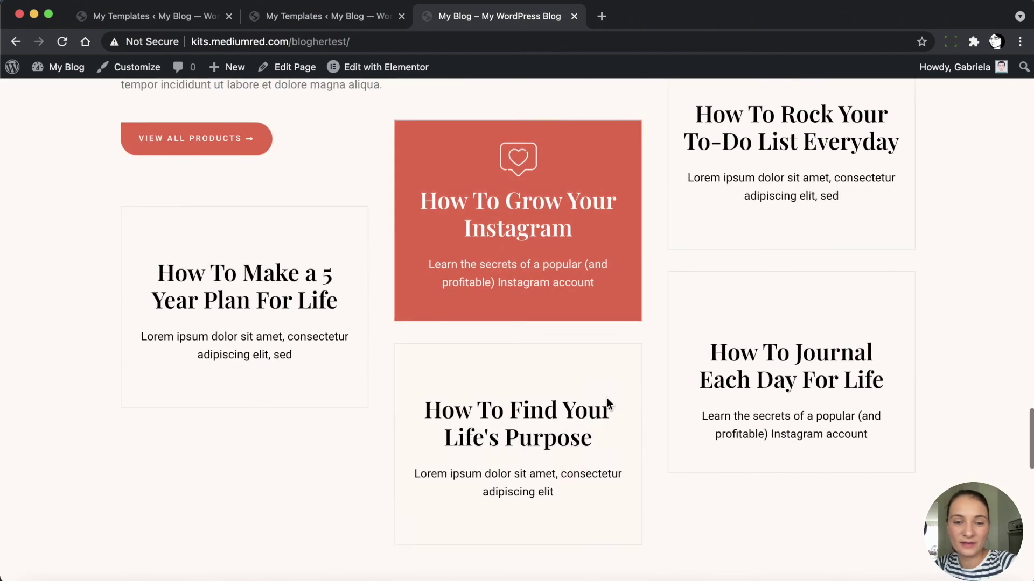
scroll(803, 323, down, 6)
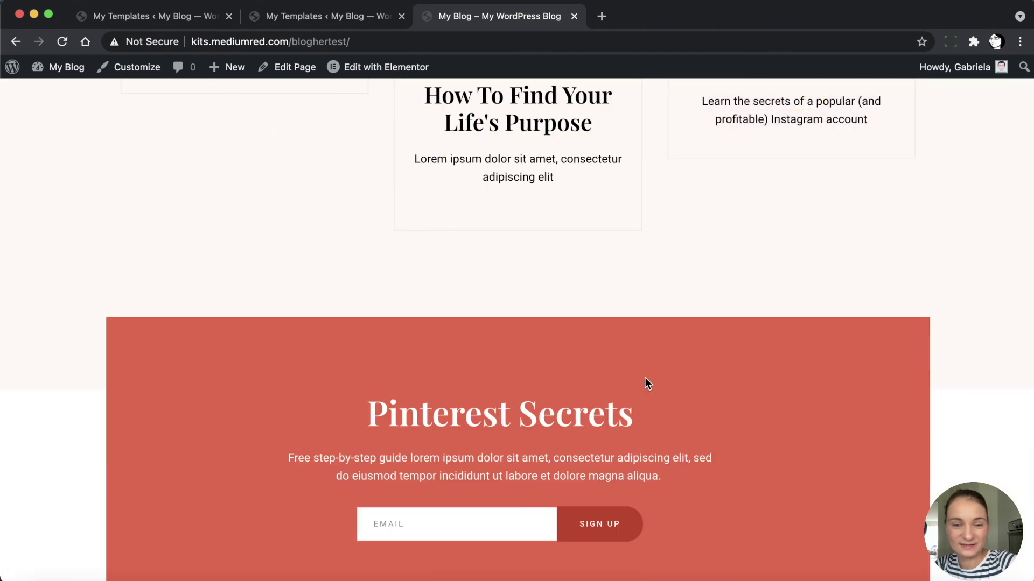